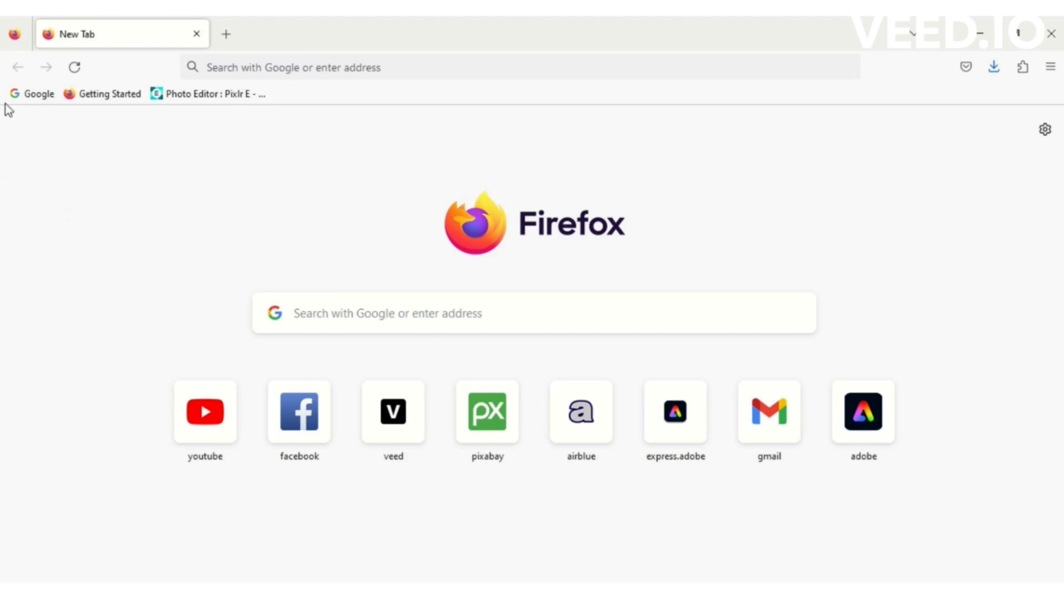
- Search Google for 'ds160 online' and open the ceac.state.gov Apply for a Nonimmigrant Visa page
click(35, 99)
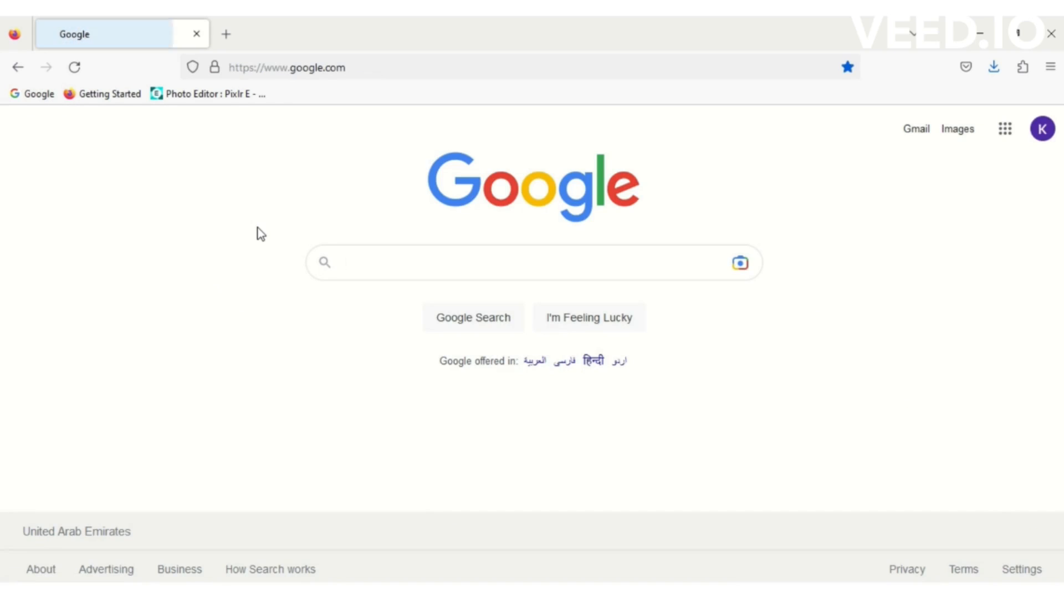
text(ds)
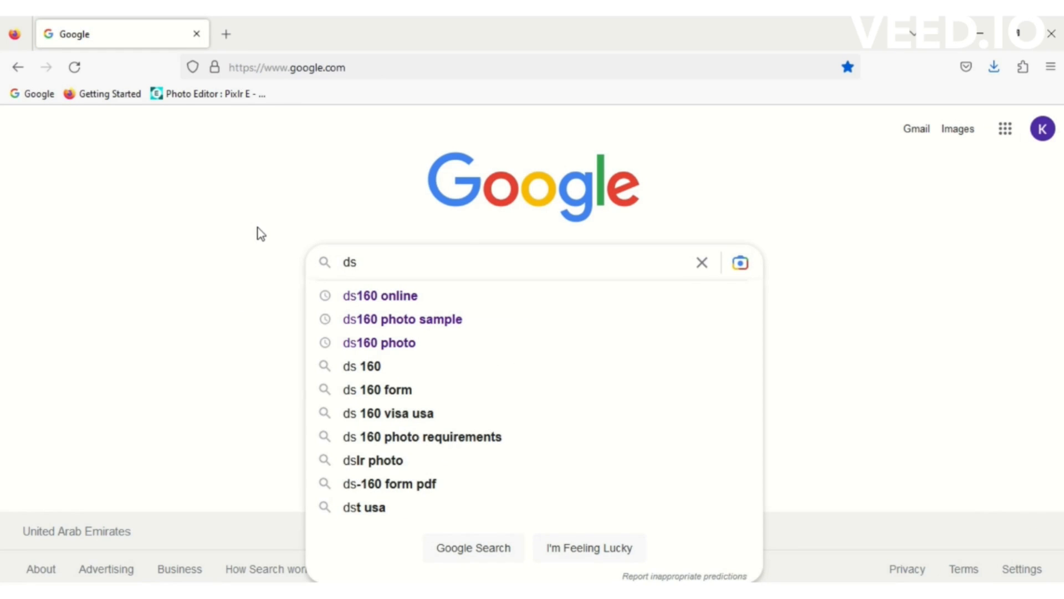
click(390, 297)
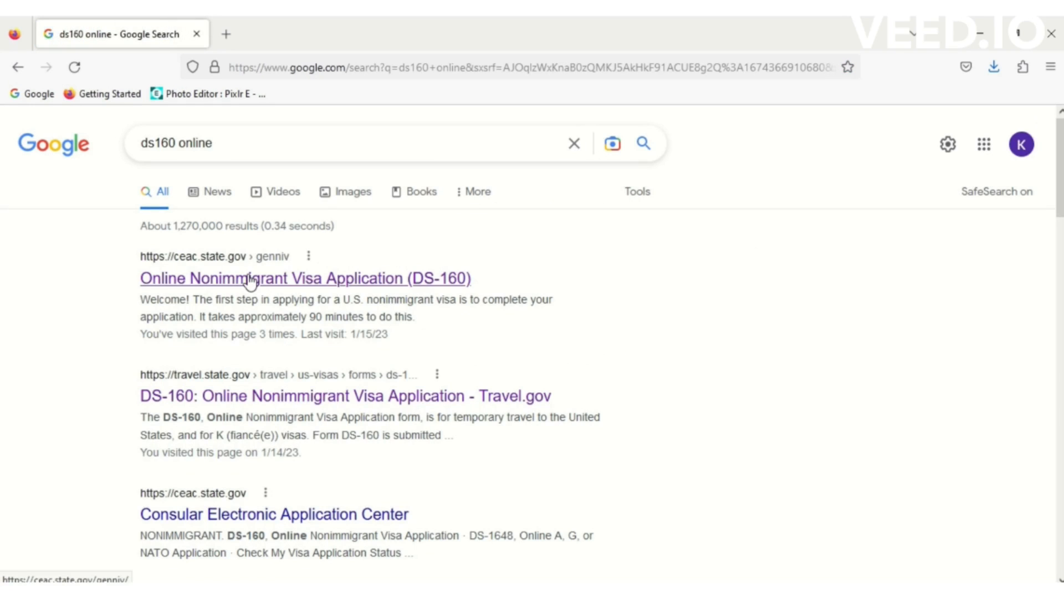
click(250, 282)
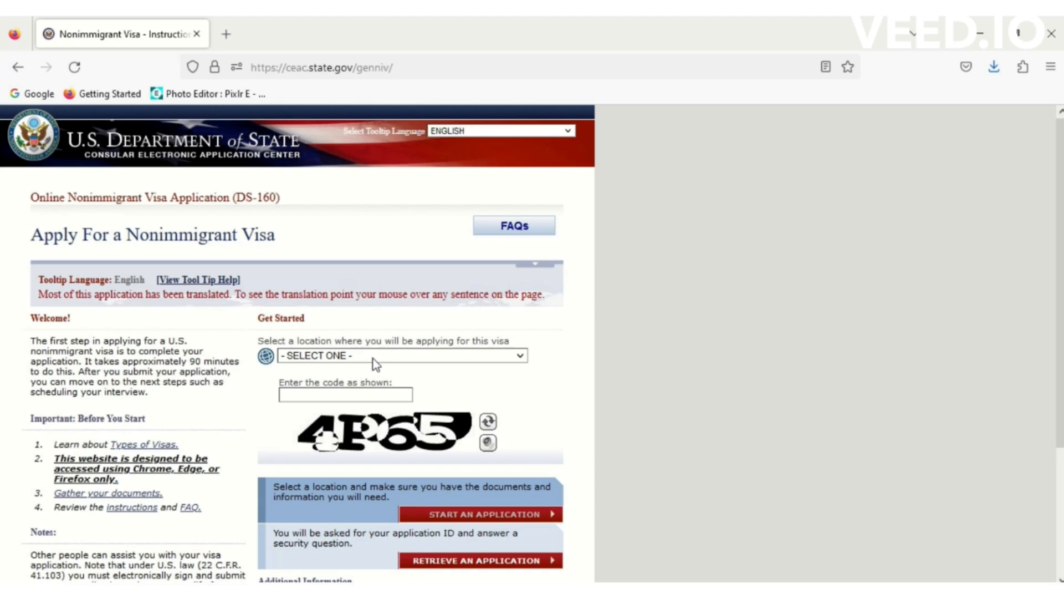
- Choose PAKISTAN, ISLAMABAD as the application location
click(373, 359)
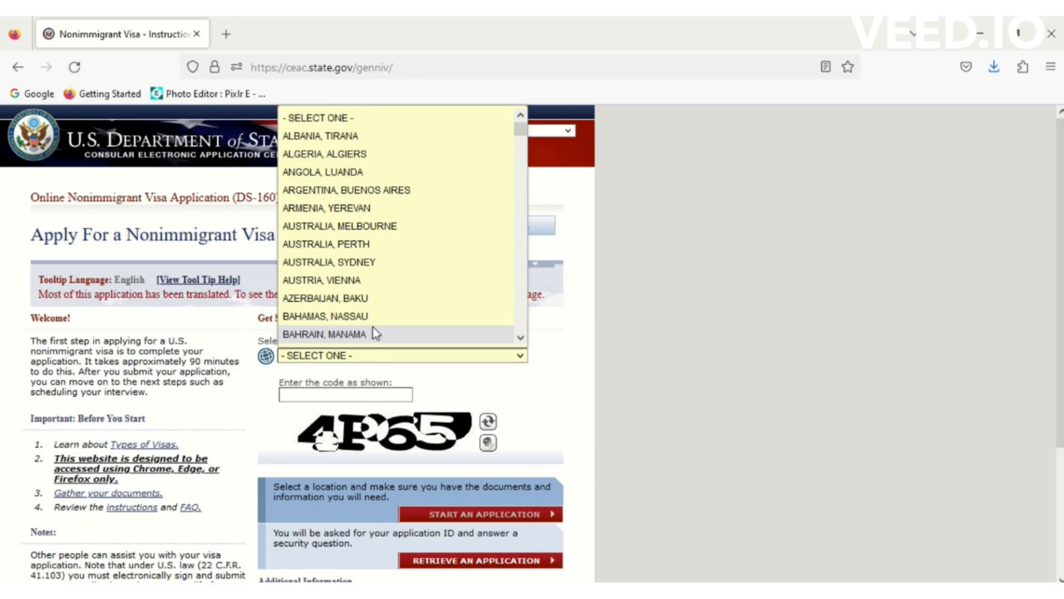
key(p)
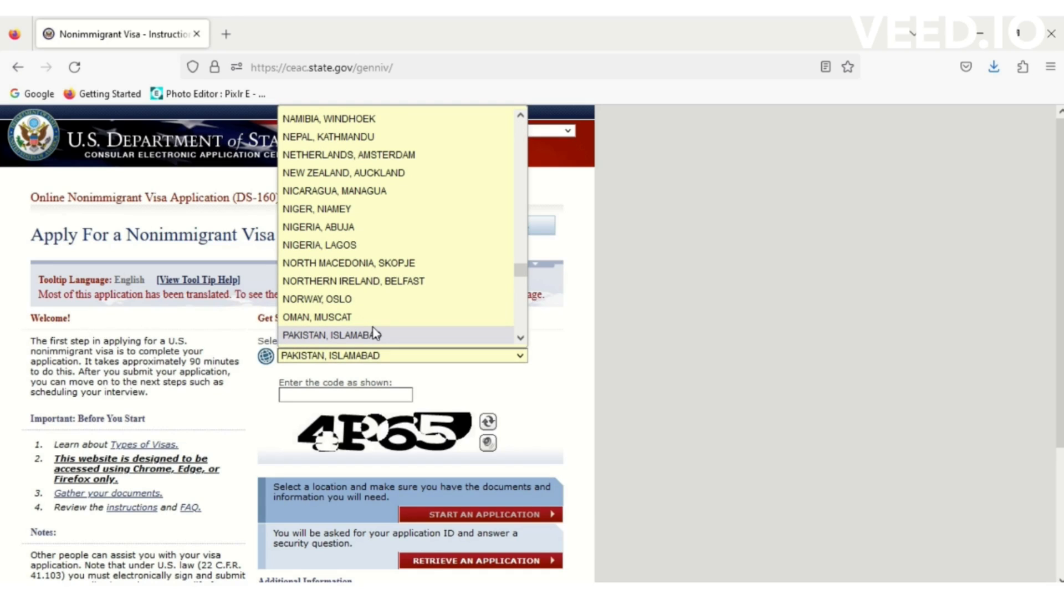
click(524, 339)
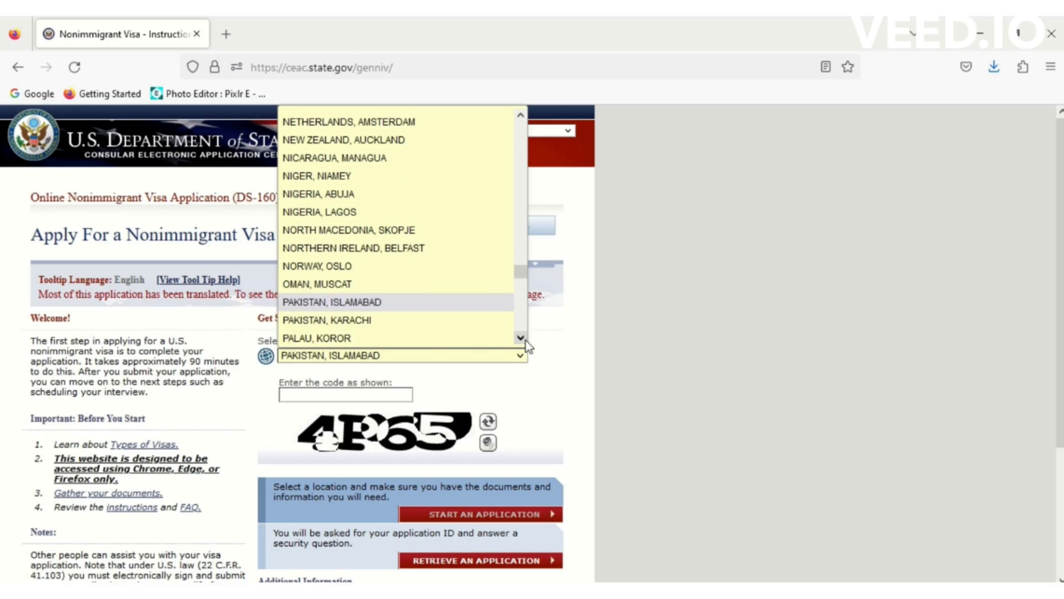
click(379, 299)
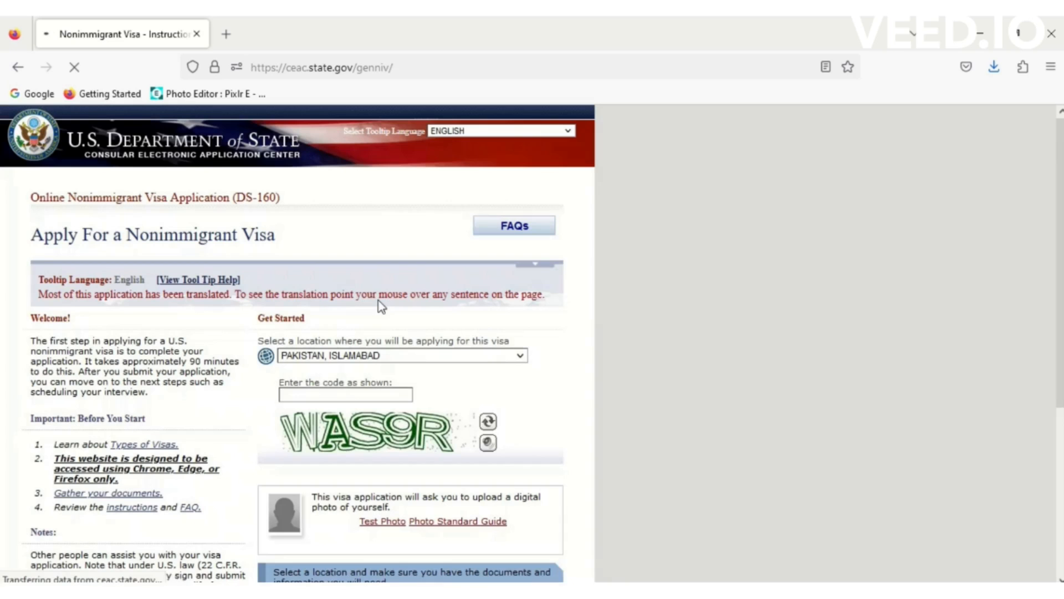
- Enter the security code shown on the page into the code box
click(331, 393)
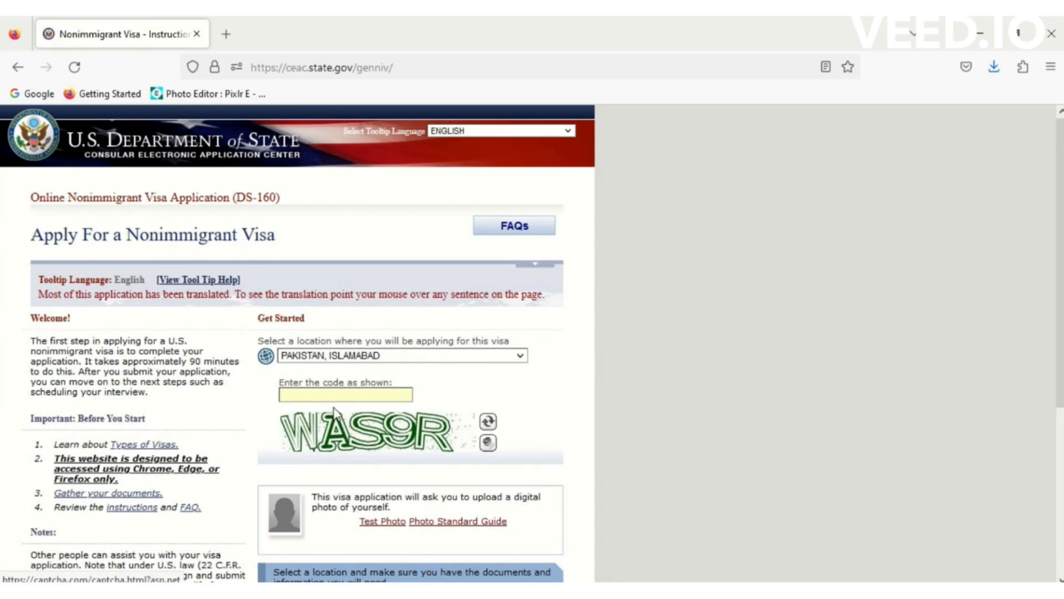
text(WA)
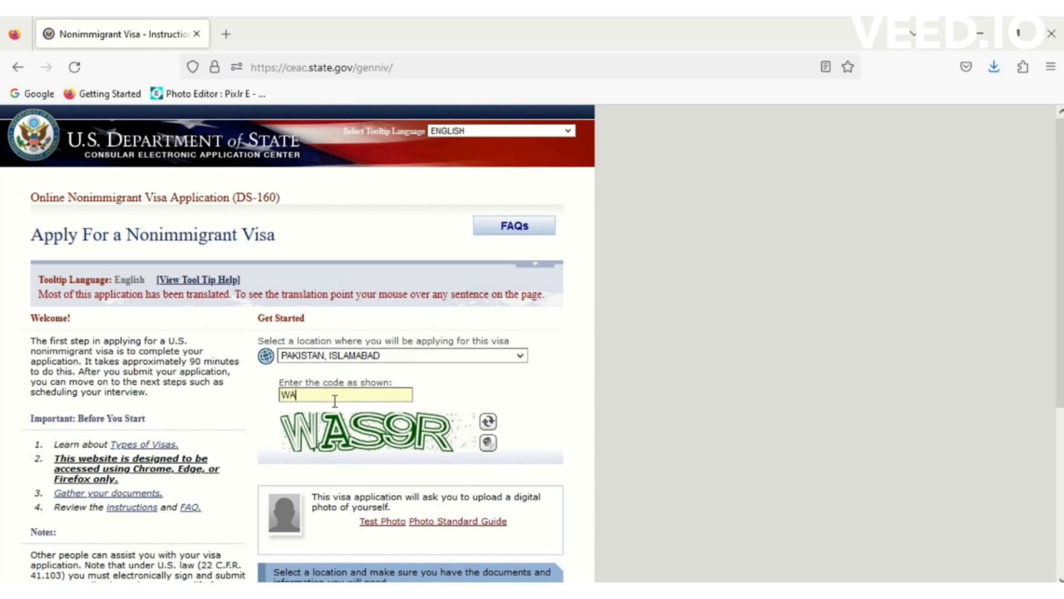
text(S9R)
scroll(1059, 272, down, 2)
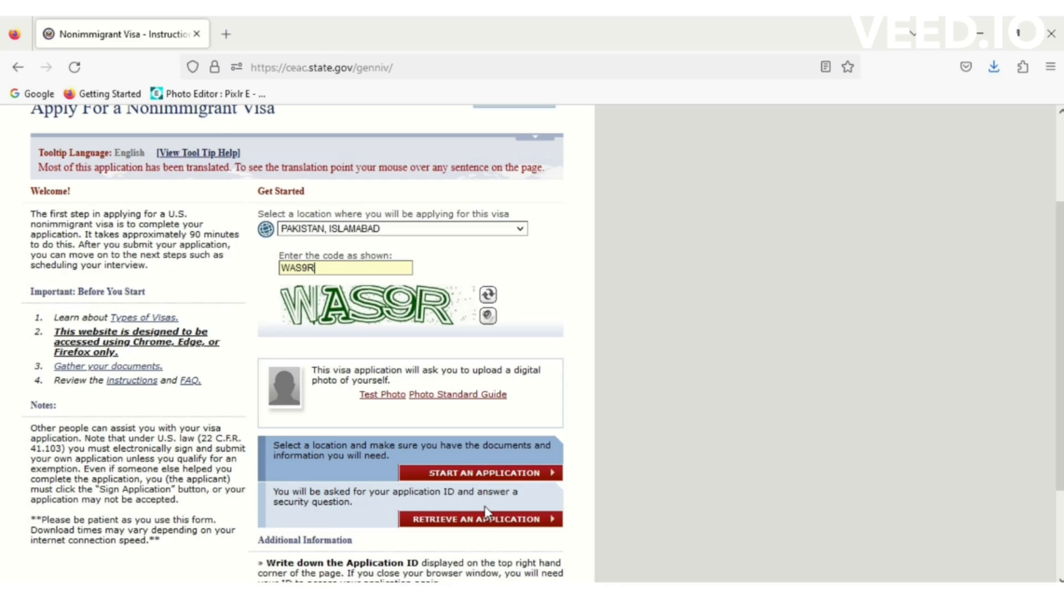
- Start a new application and agree to the Computer Fraud and Abuse Act notice
click(495, 476)
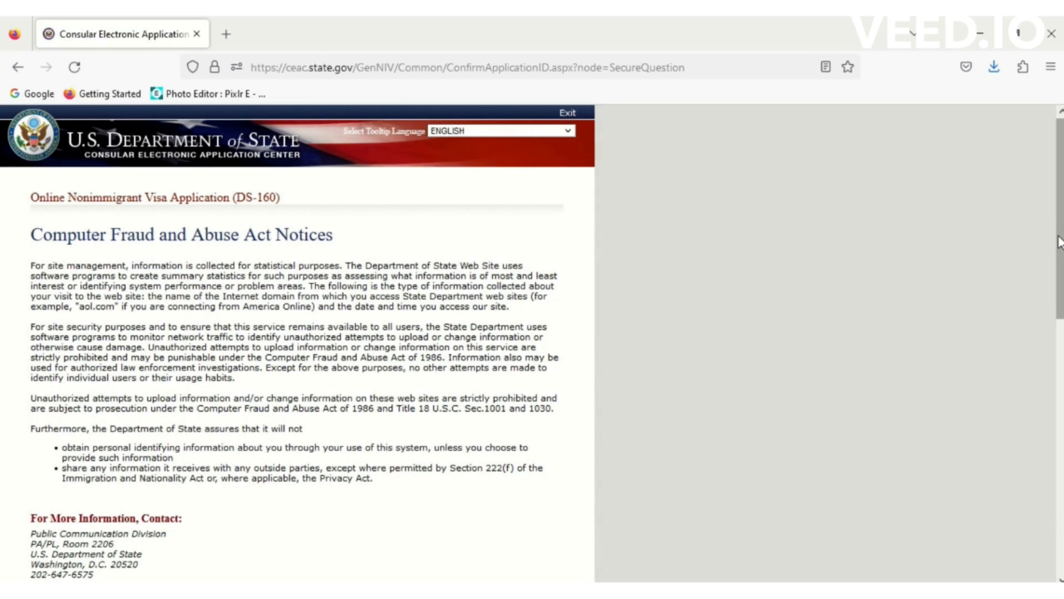
scroll(1058, 243, down, 3)
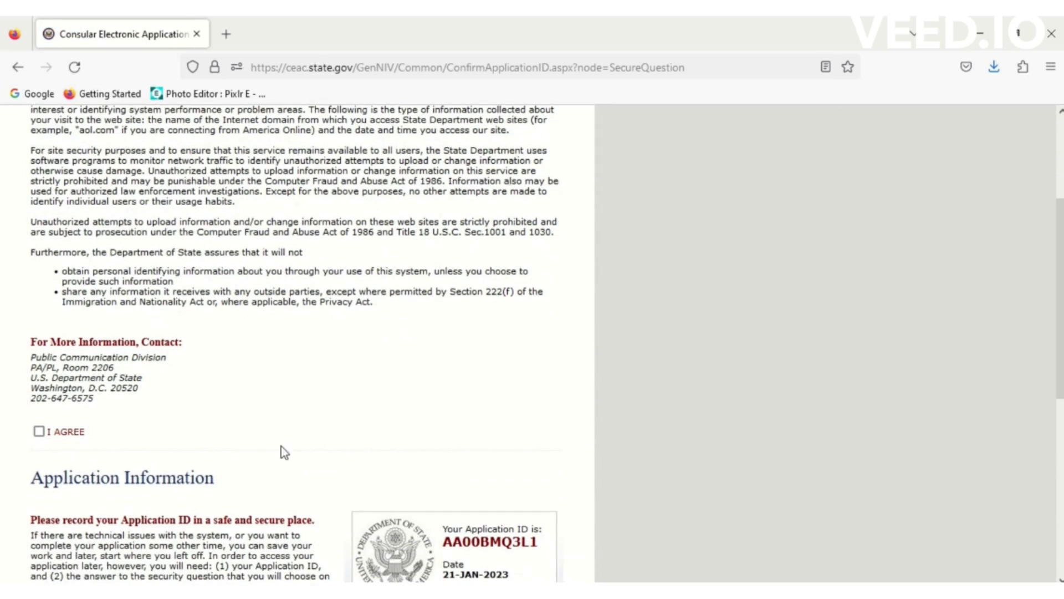
click(39, 432)
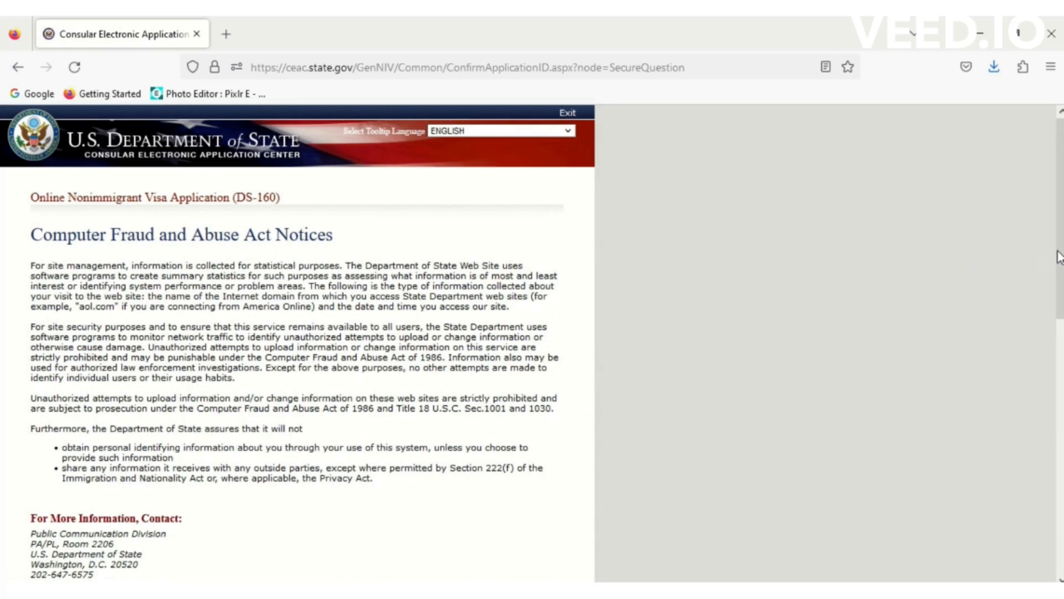
scroll(1060, 257, down, 5)
scroll(1059, 332, down, 3)
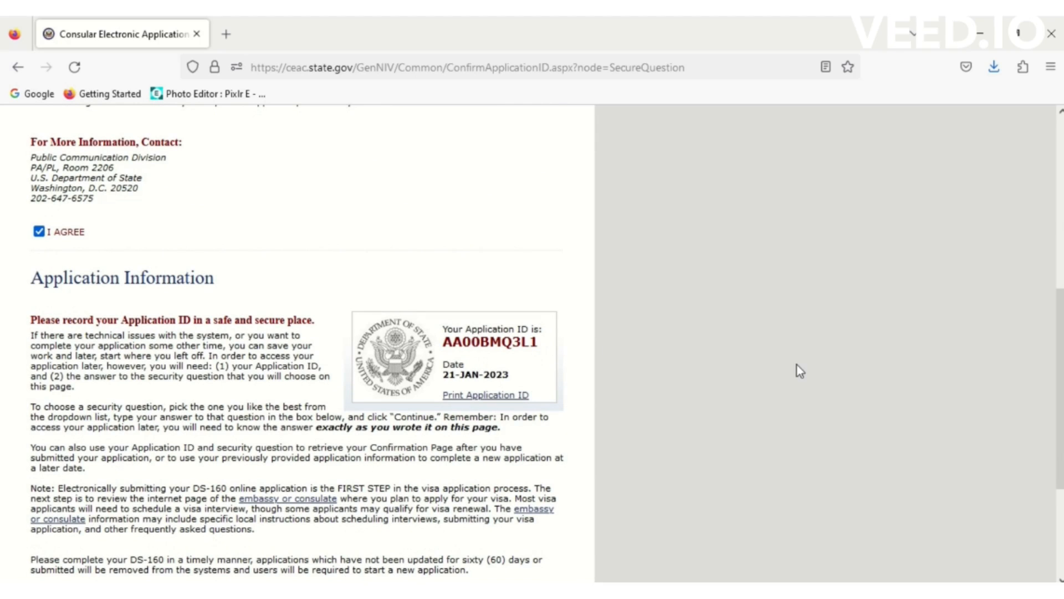
drag(1059, 363, 1059, 427)
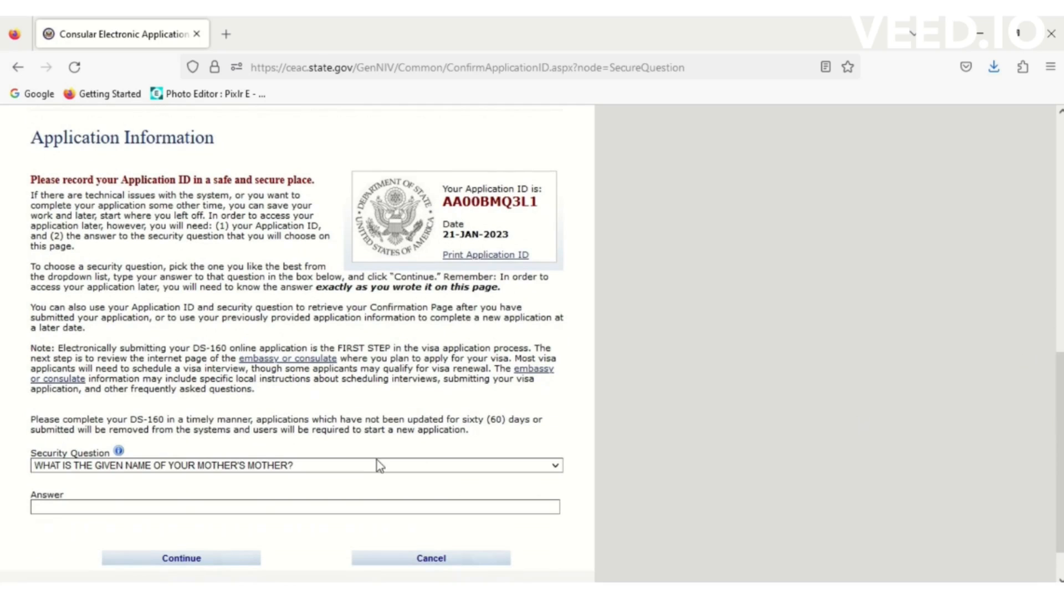
- Pick the favorite-teacher security question, enter its answer, and continue to Personal Information 1
click(364, 465)
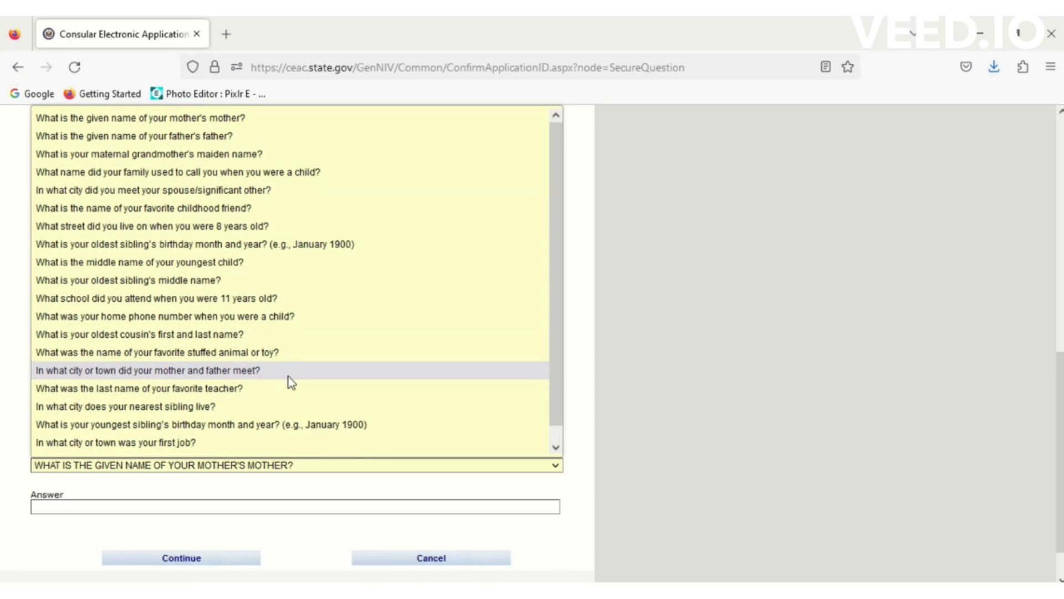
click(229, 390)
click(119, 506)
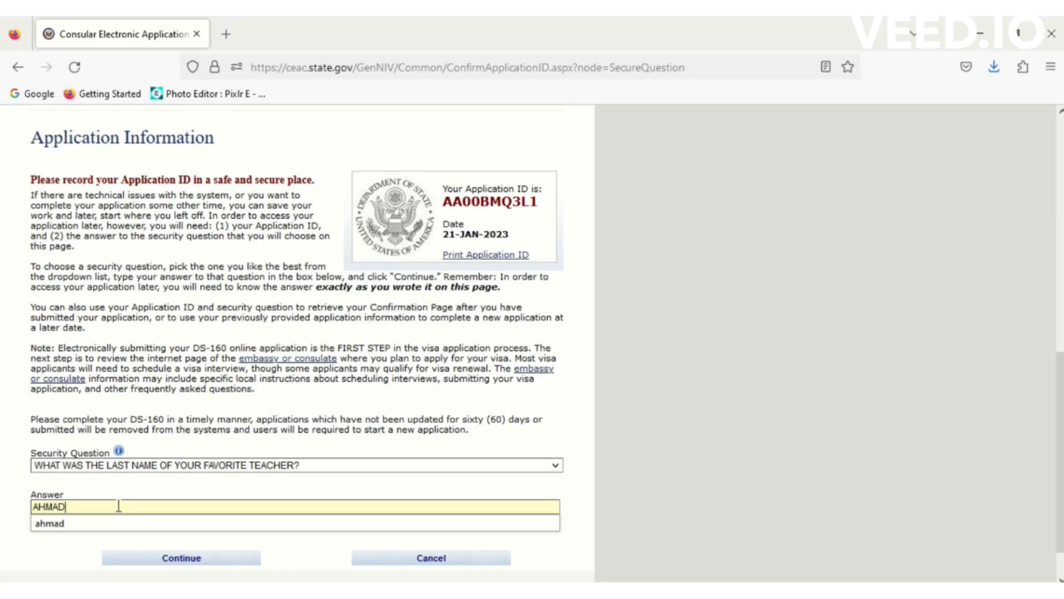
click(196, 557)
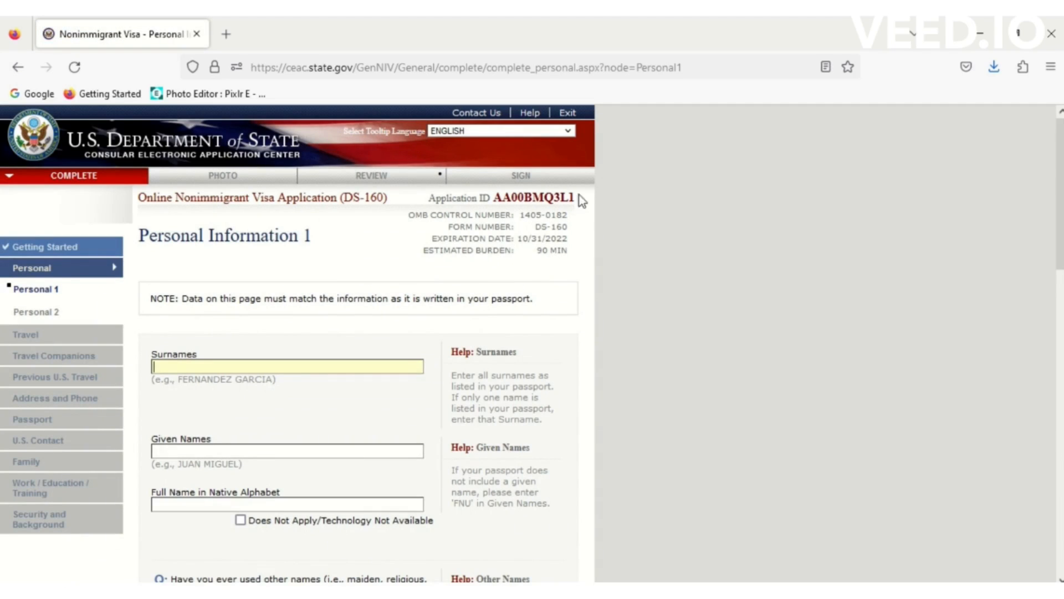
- Copy the Application ID into the Word notes above the old ID, then return to the form
drag(576, 202, 510, 202)
key(ctrl+c)
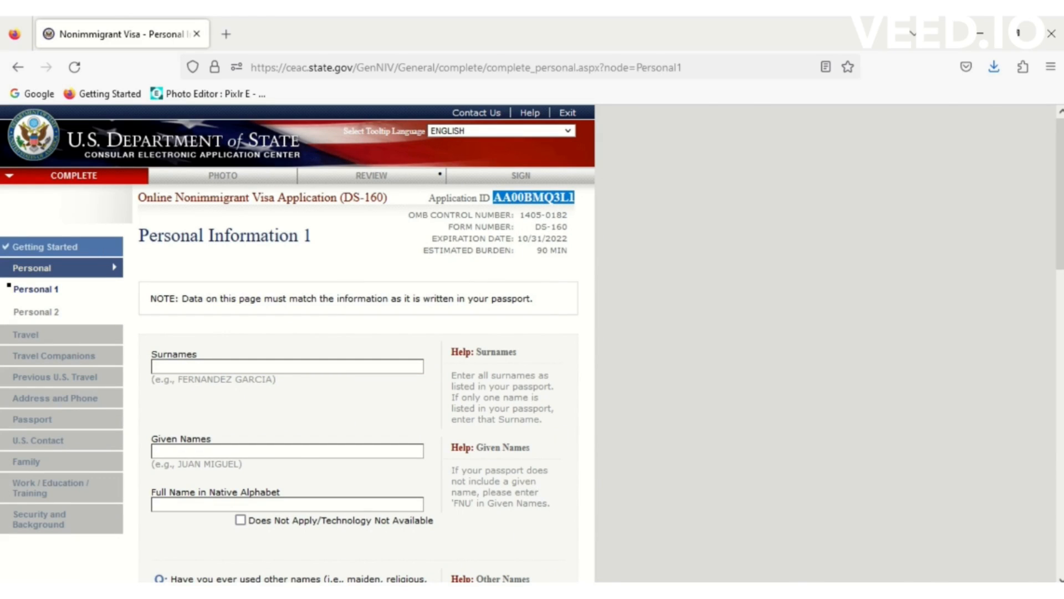
key(alt+Tab)
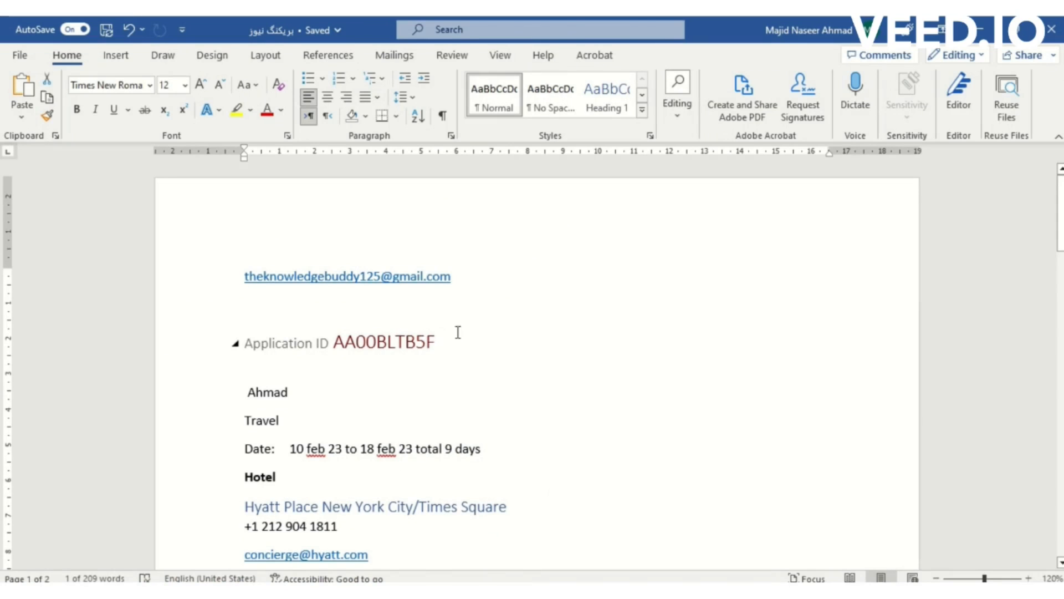
click(385, 309)
key(ctrl+v)
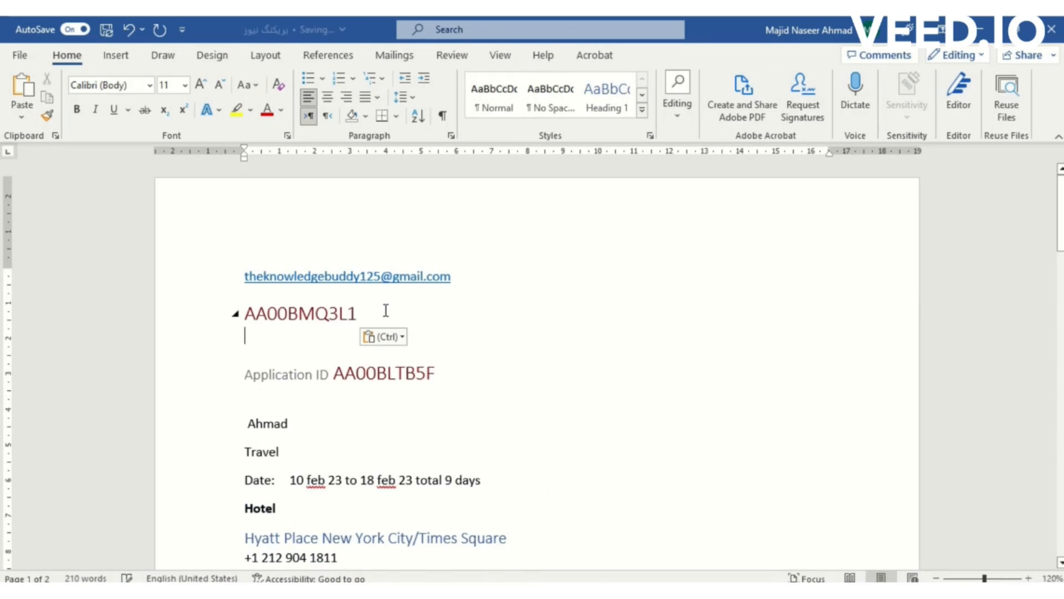
key(alt+Tab)
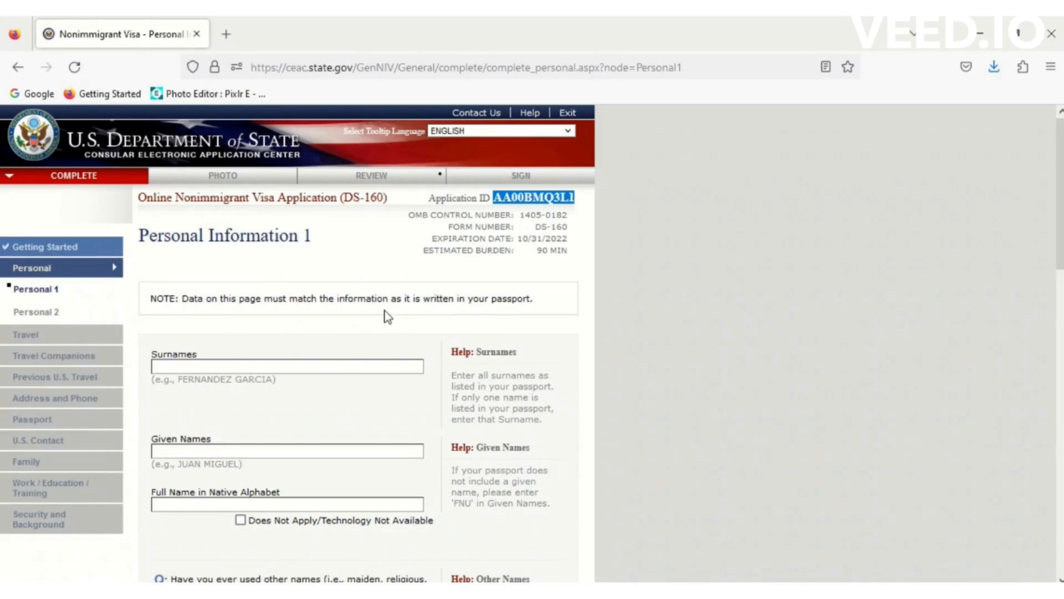
- Enter the applicant's given names and surname
click(311, 367)
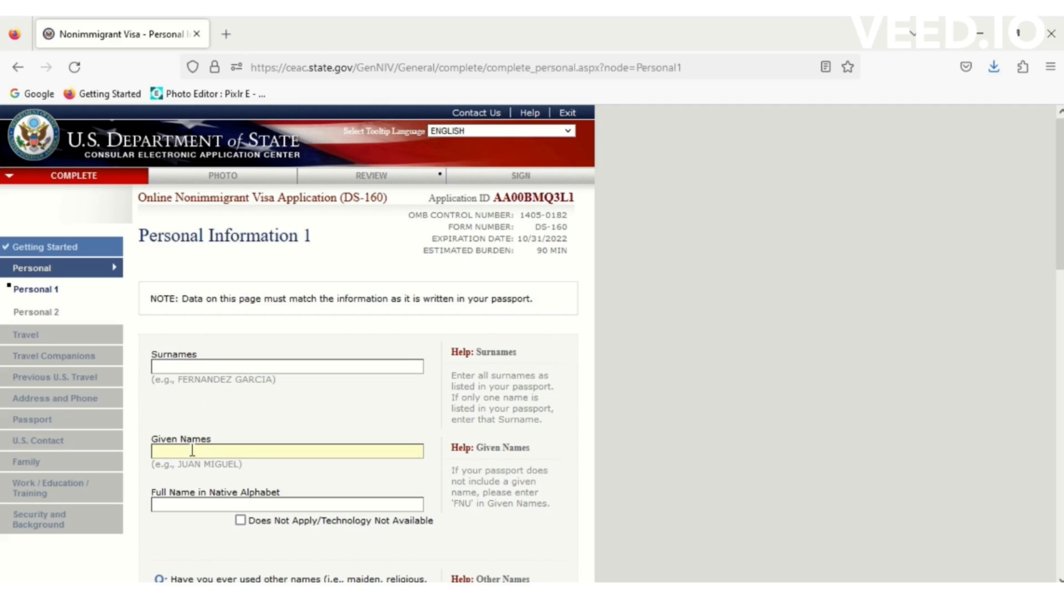
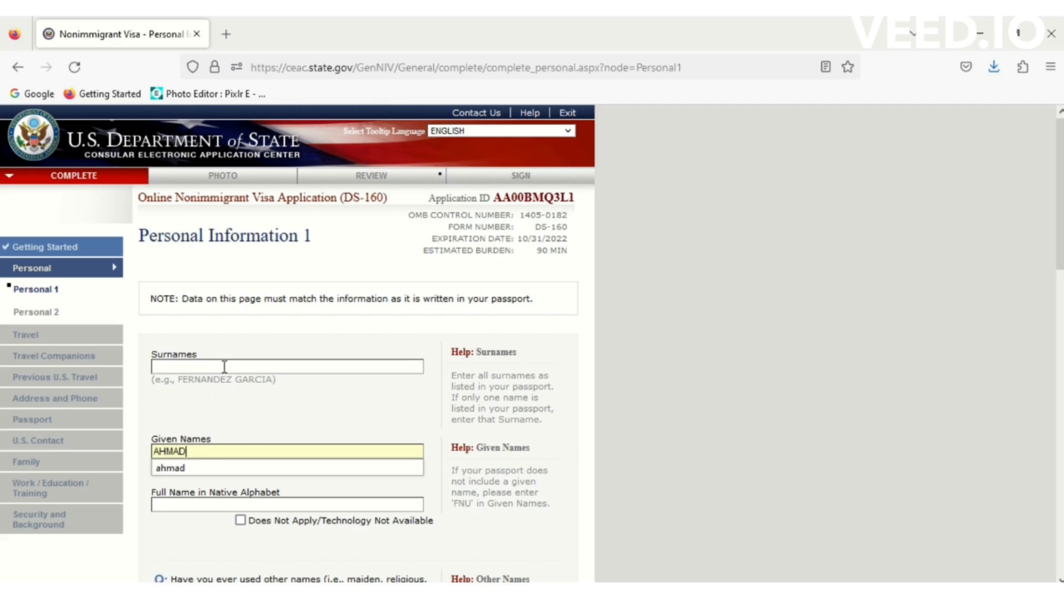
click(224, 366)
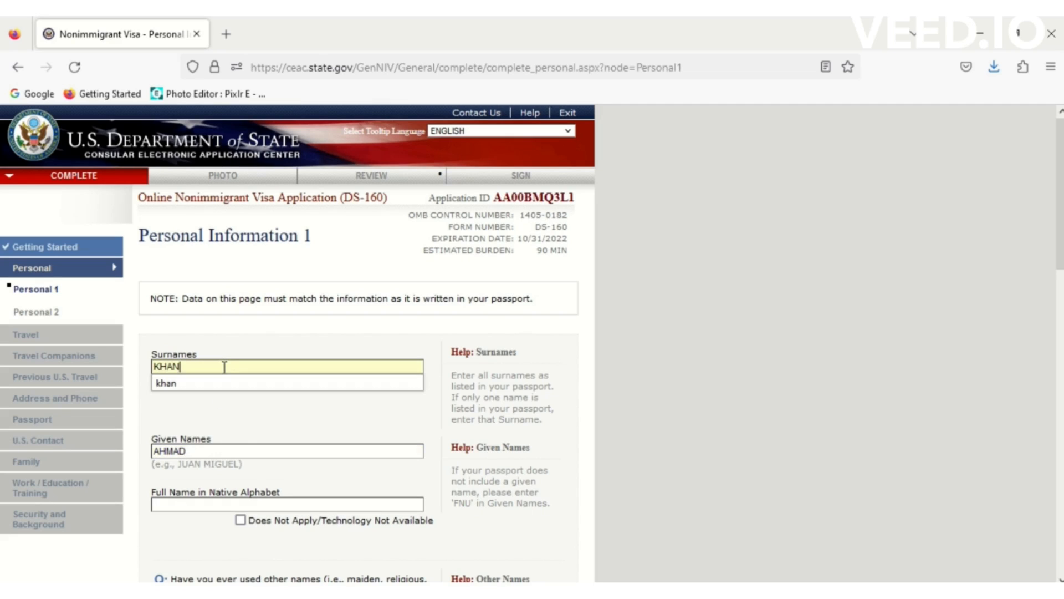
click(249, 421)
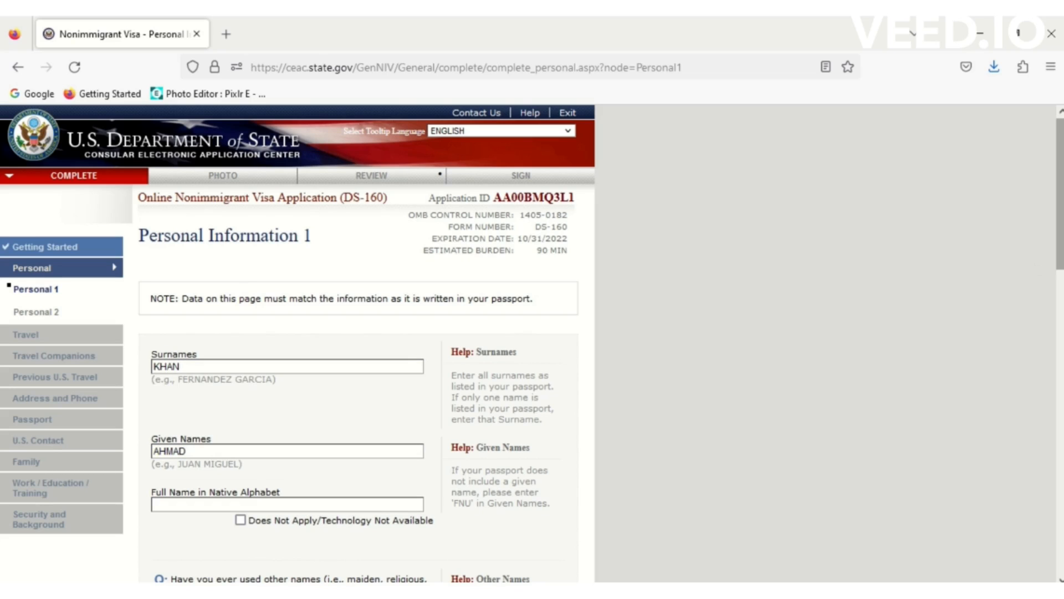
scroll(433, 277, down, 5)
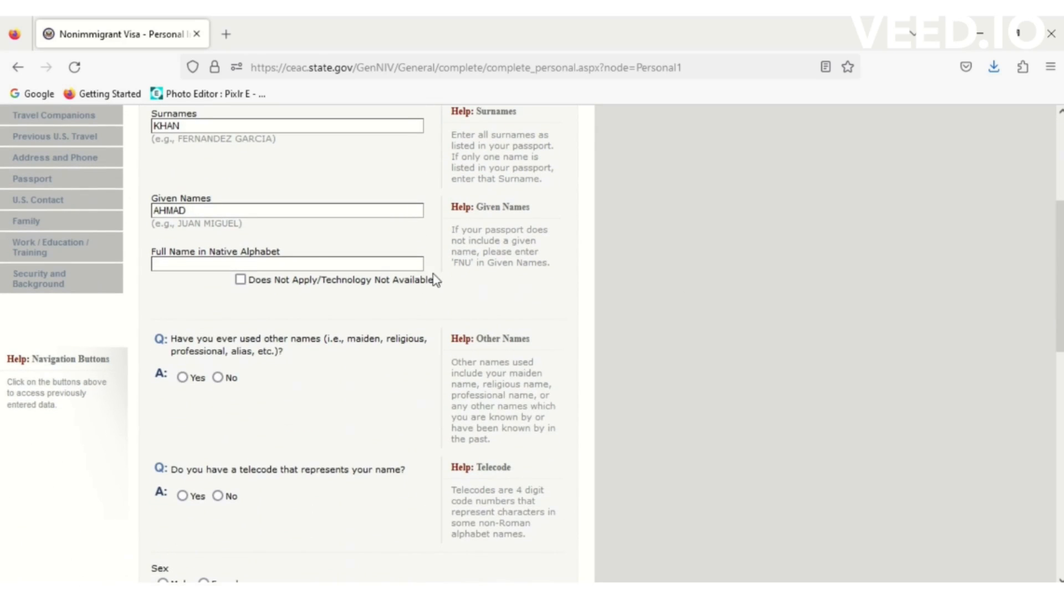
- Mark the native-alphabet name as Does Not Apply and answer No to other names and telecode
click(240, 280)
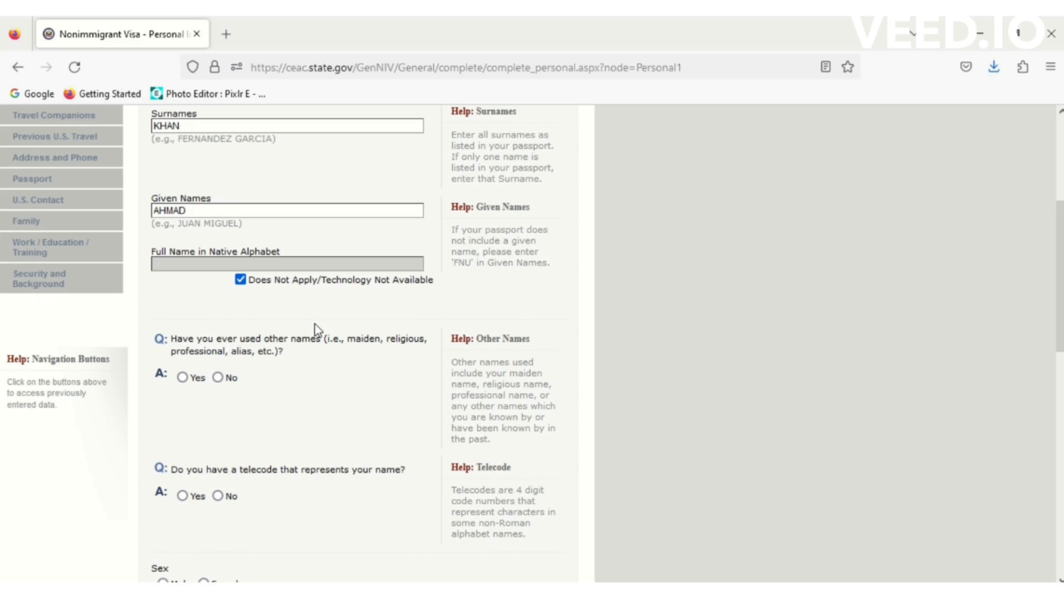
click(218, 378)
scroll(220, 382, up, 4)
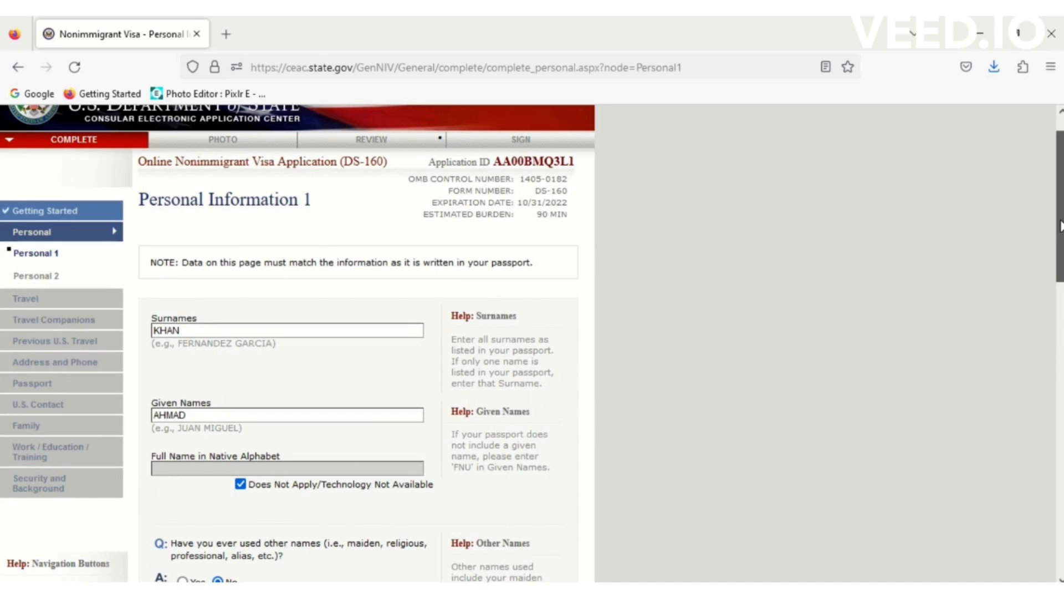
scroll(1060, 225, down, 8)
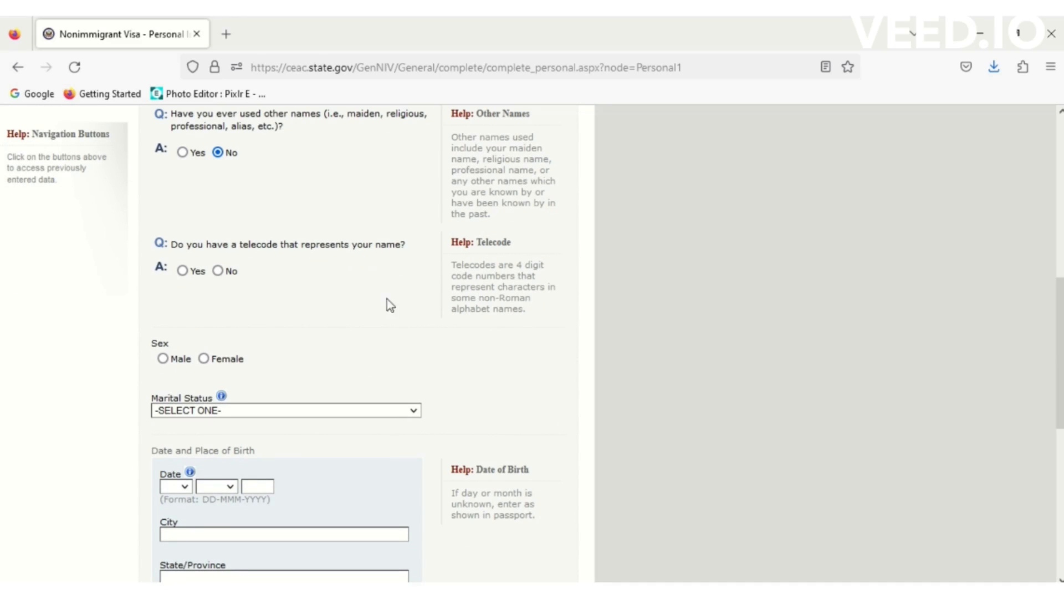
click(219, 271)
scroll(221, 275, up, 6)
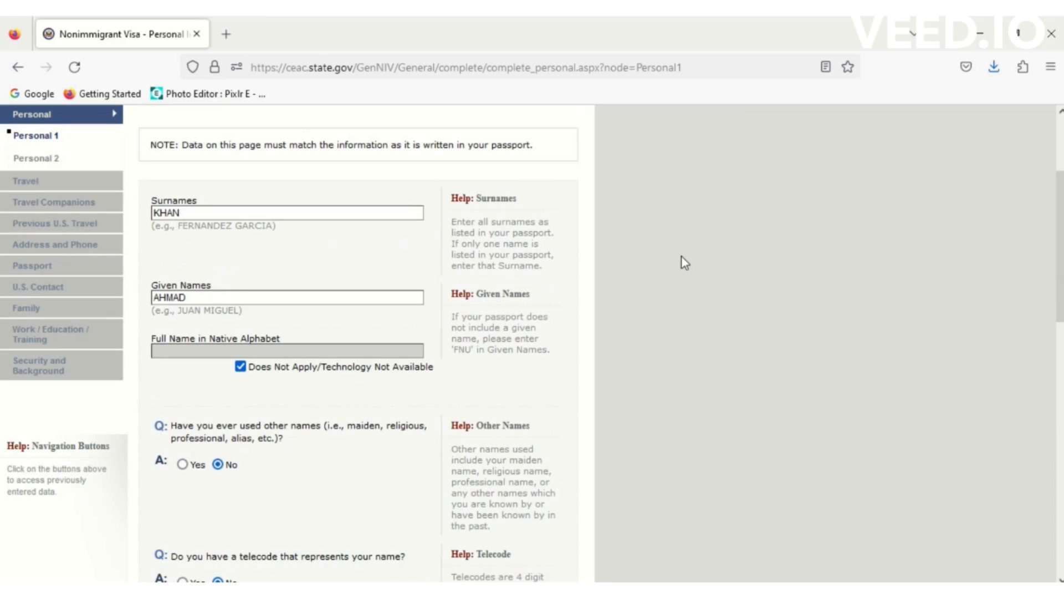
- Set sex to Male and marital status to SINGLE
drag(1060, 222, 1059, 370)
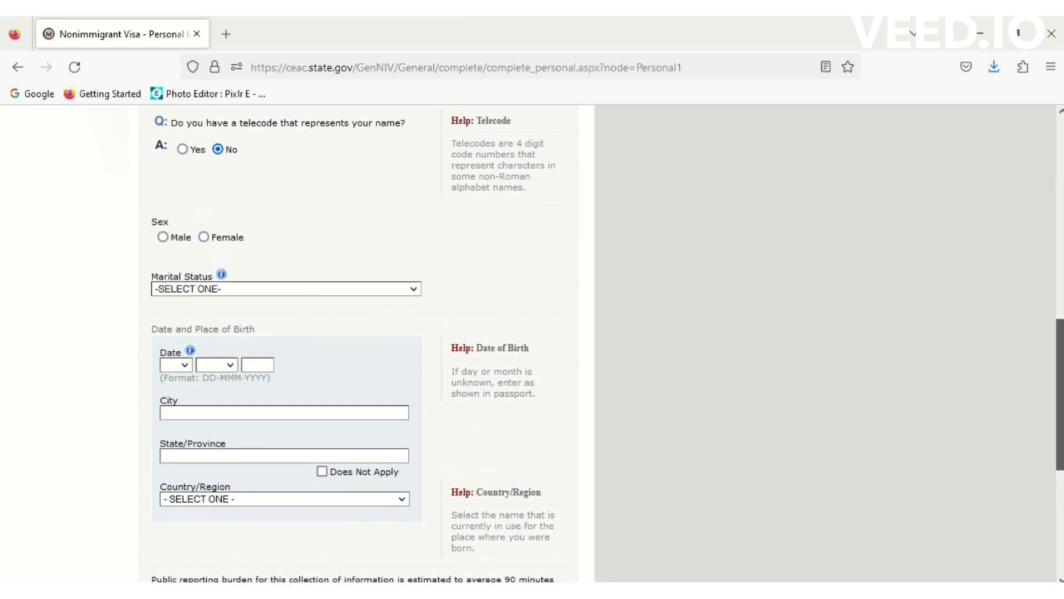
click(163, 237)
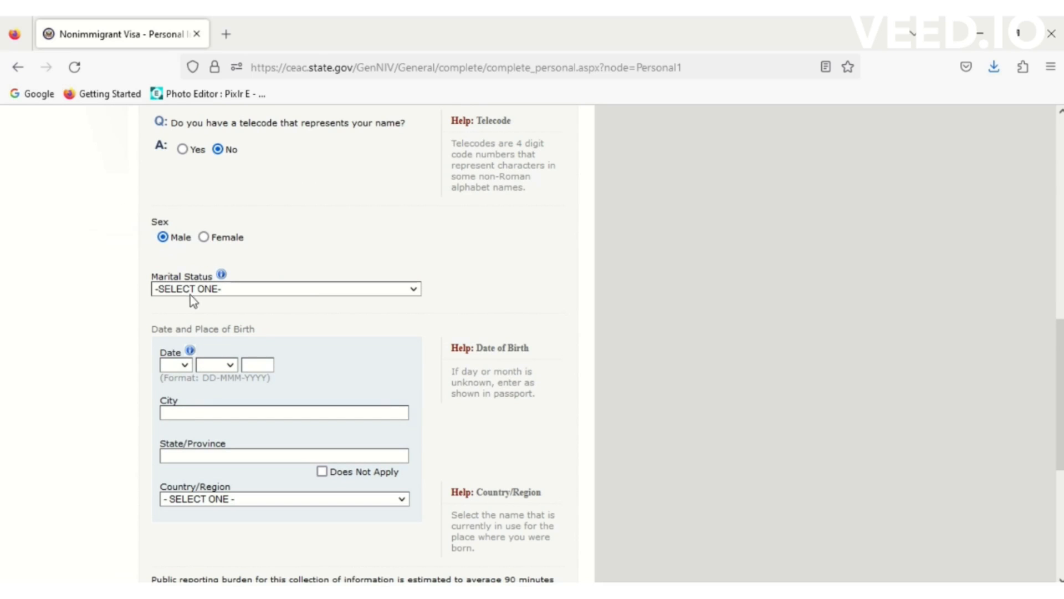
click(211, 290)
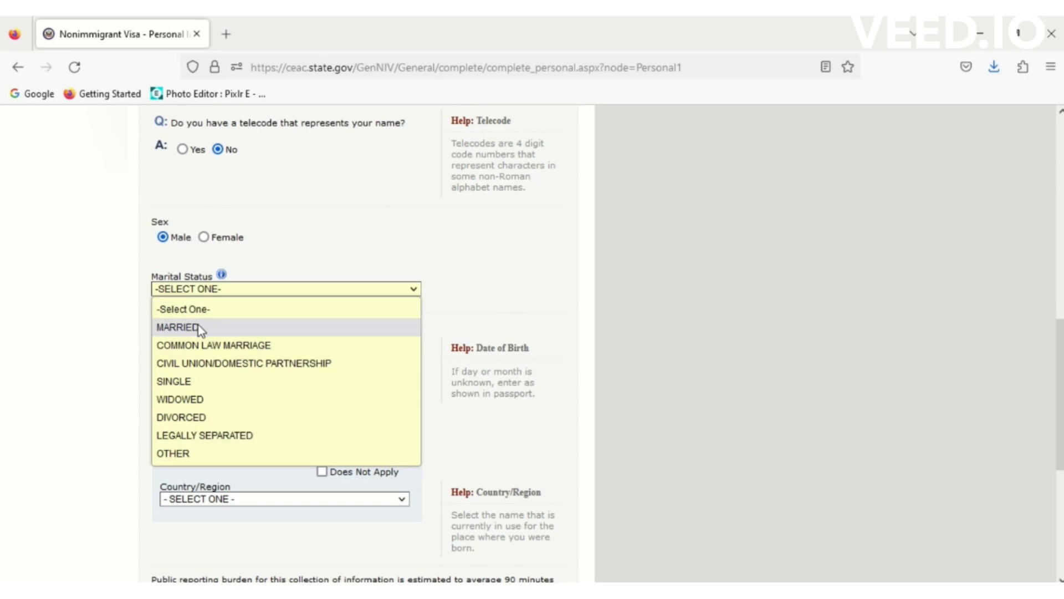
click(199, 380)
- Set the date of birth to 01 JAN 1990
click(190, 364)
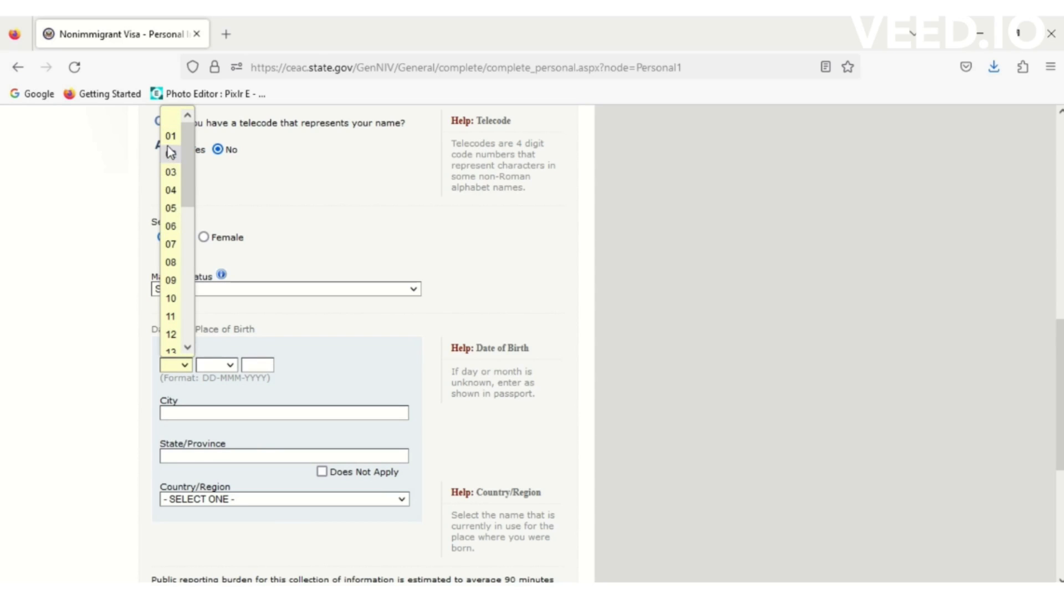
click(171, 135)
click(216, 365)
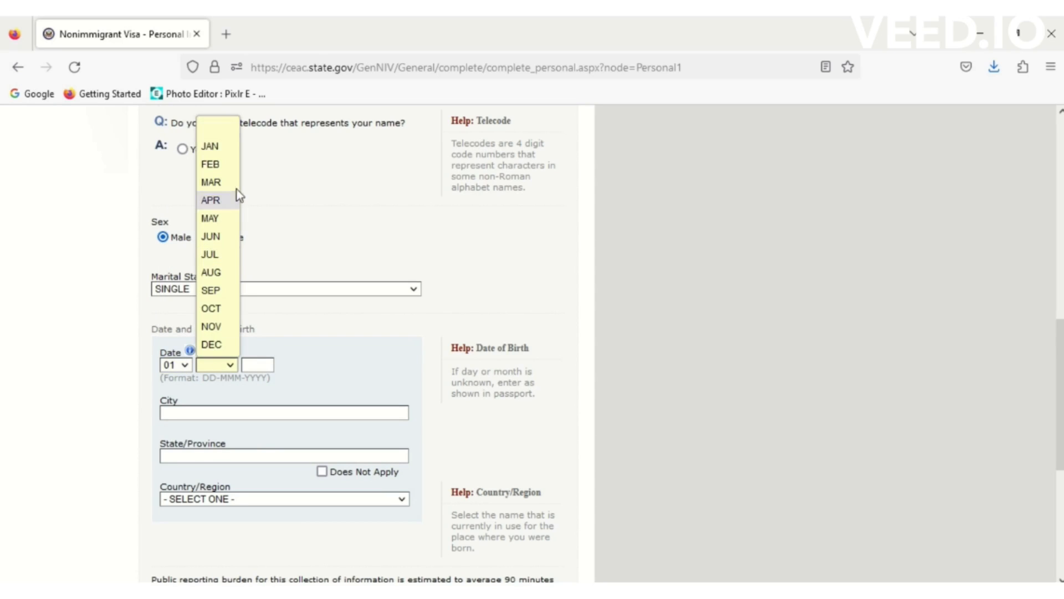
click(211, 146)
click(246, 366)
text(1990)
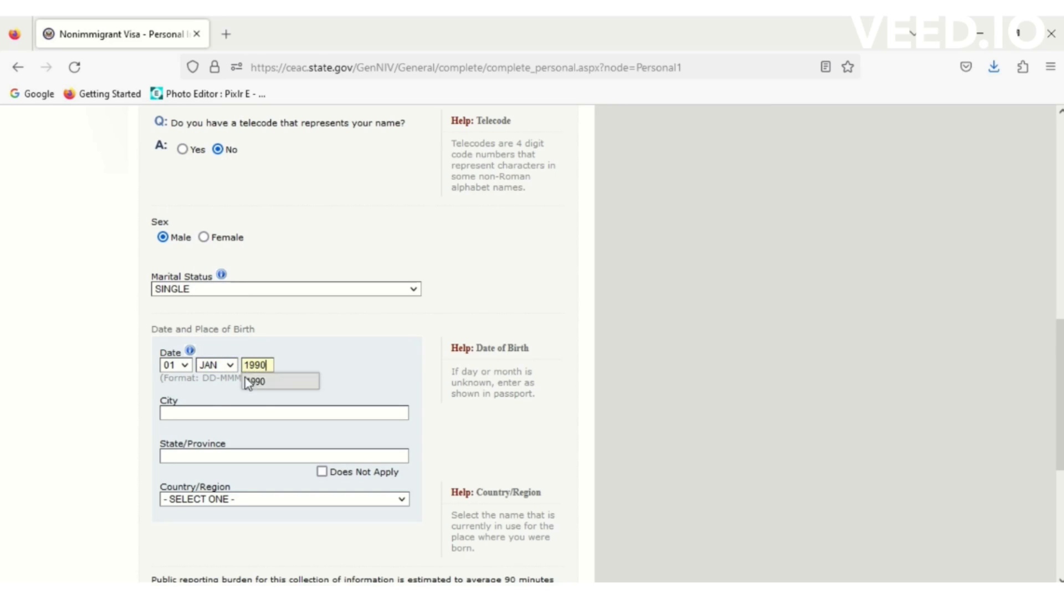
- Set birthplace to ISLAMABAD, PAKISTAN with state/province marked Does Not Apply
click(198, 415)
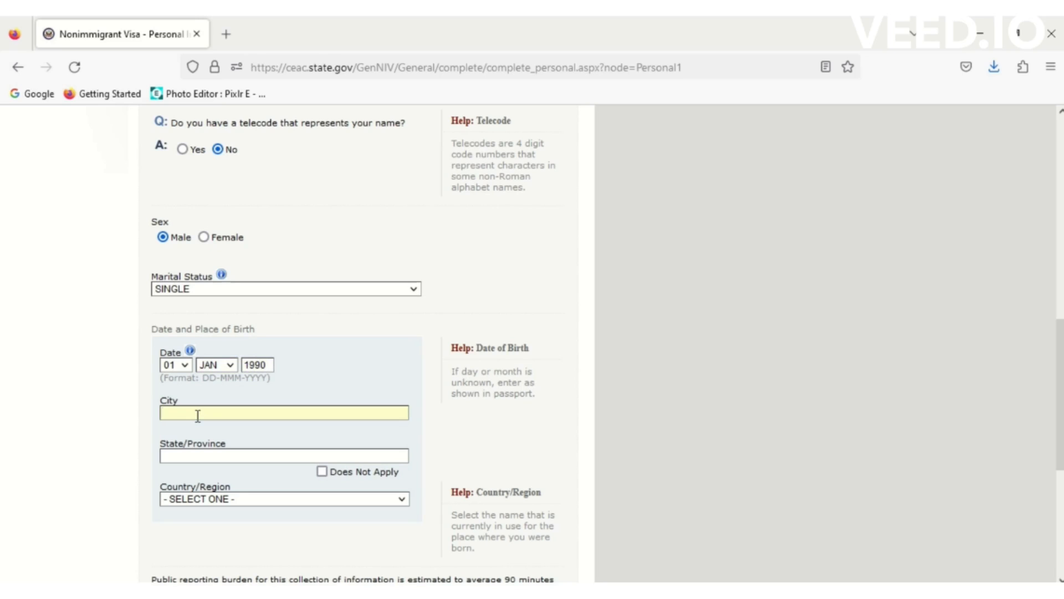
text(ISLAMABAD)
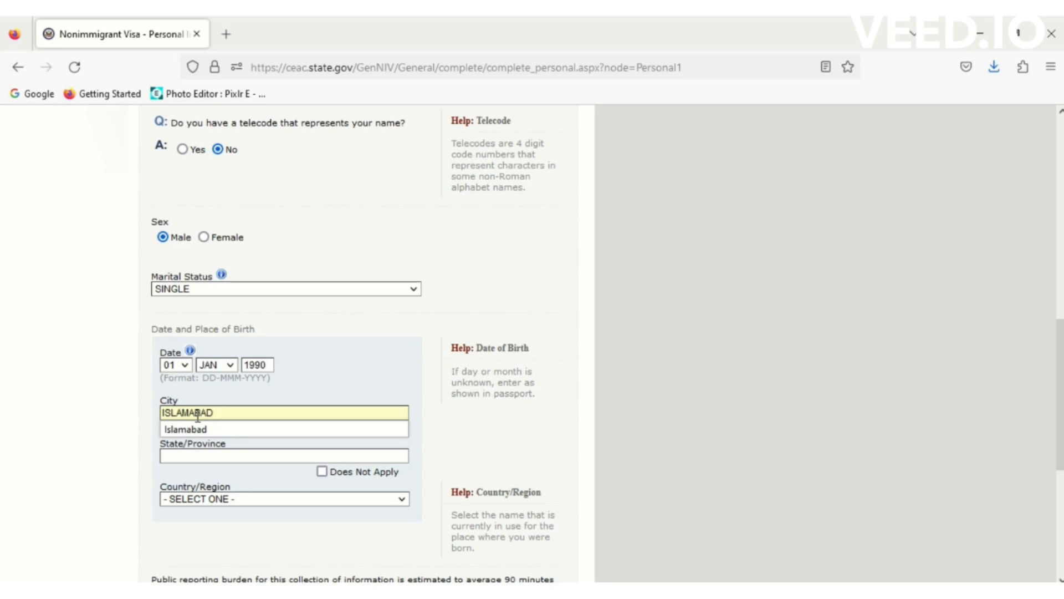
click(243, 456)
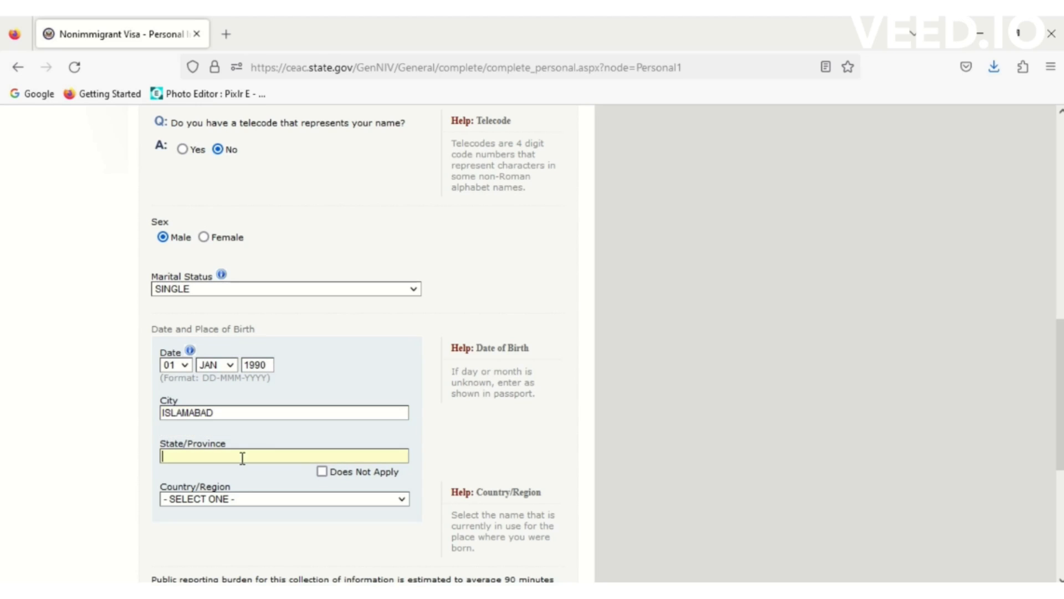
click(322, 472)
click(251, 499)
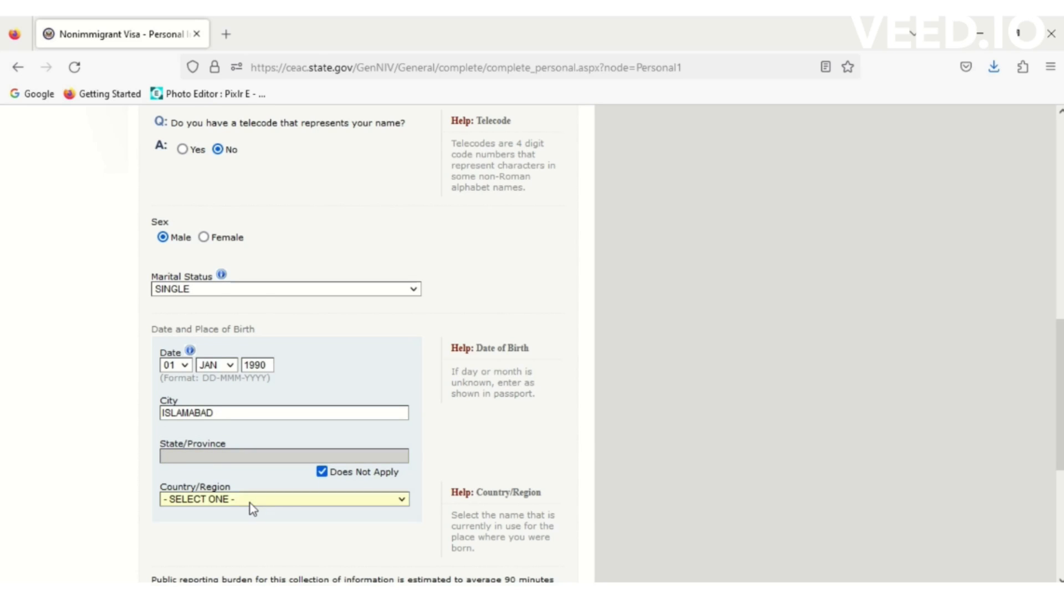
key(p)
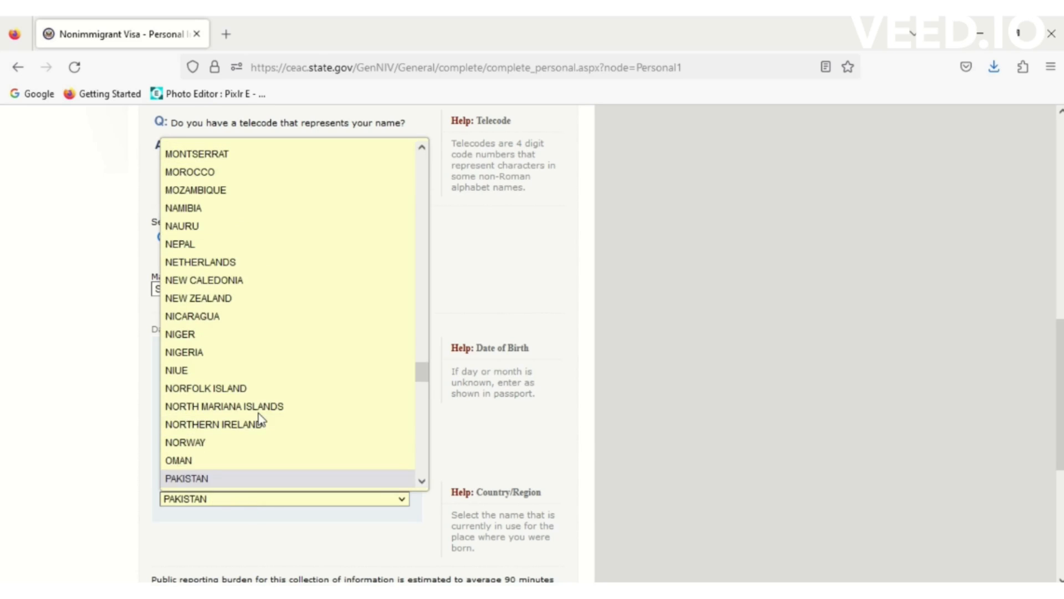
click(226, 478)
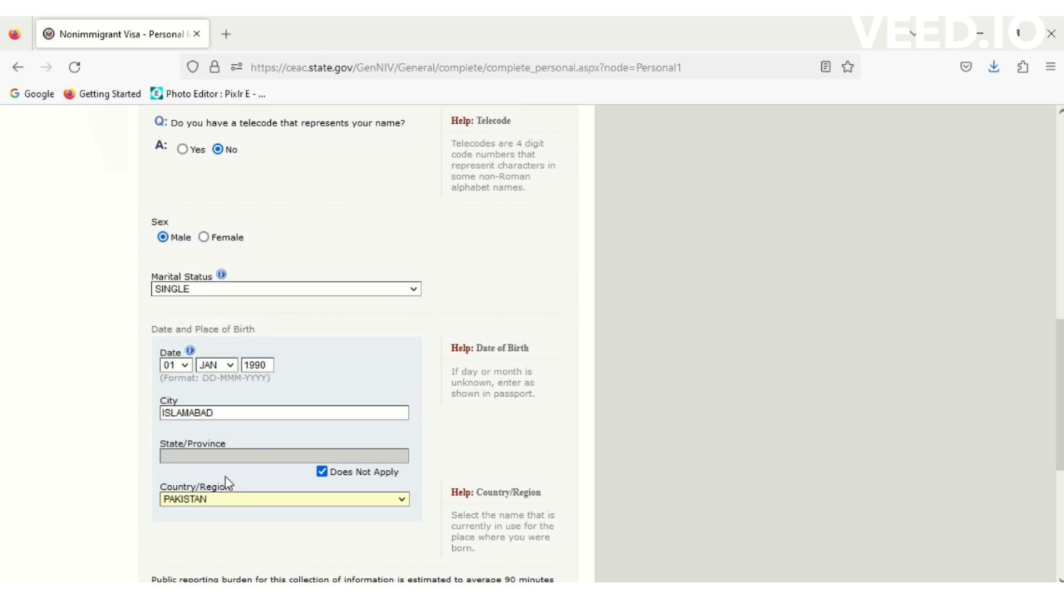
- Save Personal Information 1 and continue the application from the Save Confirmation page
scroll(865, 433, down, 5)
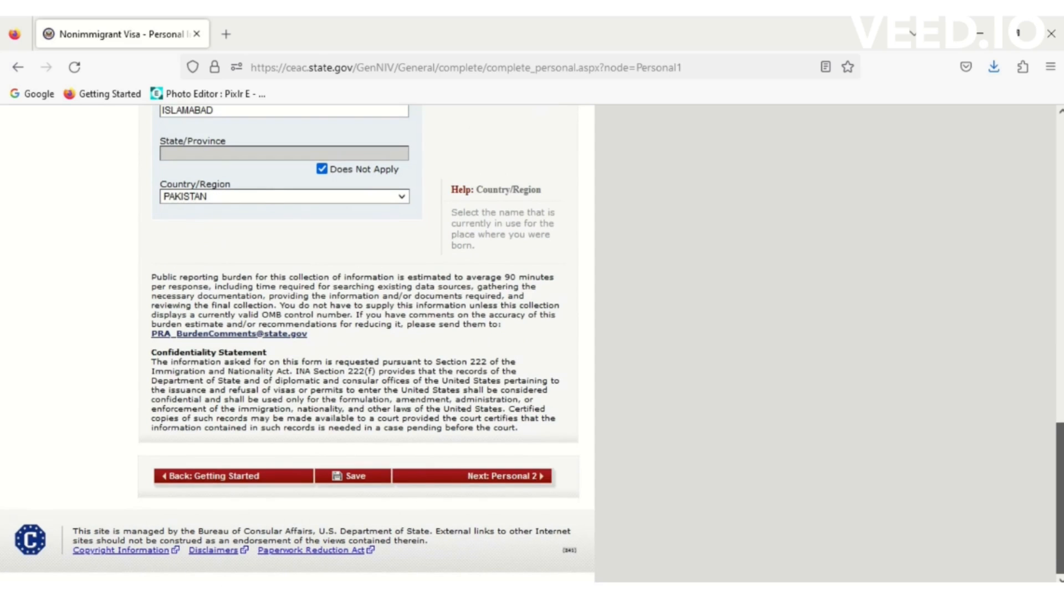
click(381, 477)
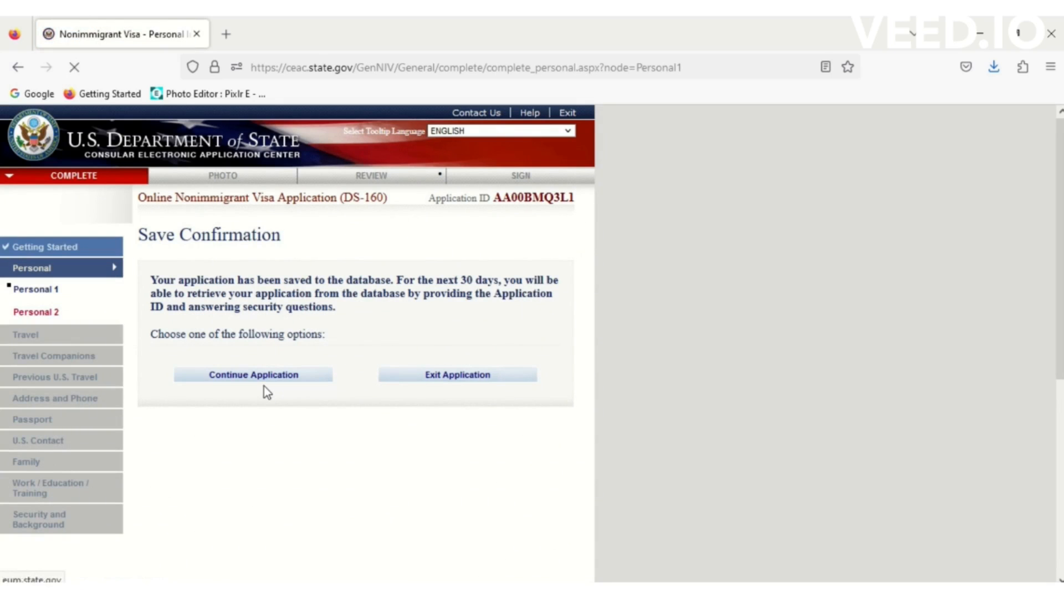
click(255, 377)
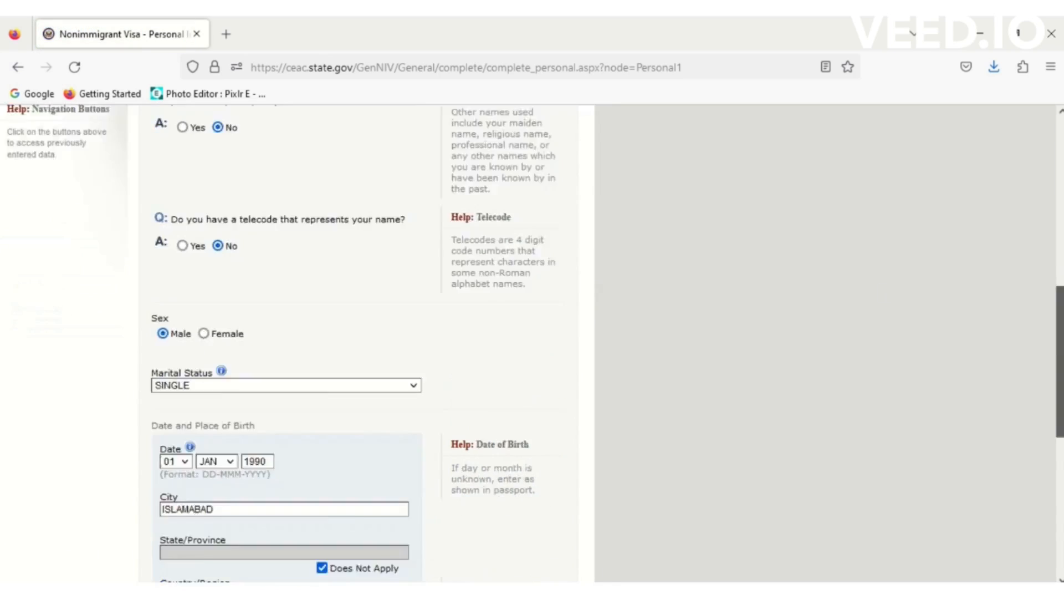
scroll(1058, 196, down, 15)
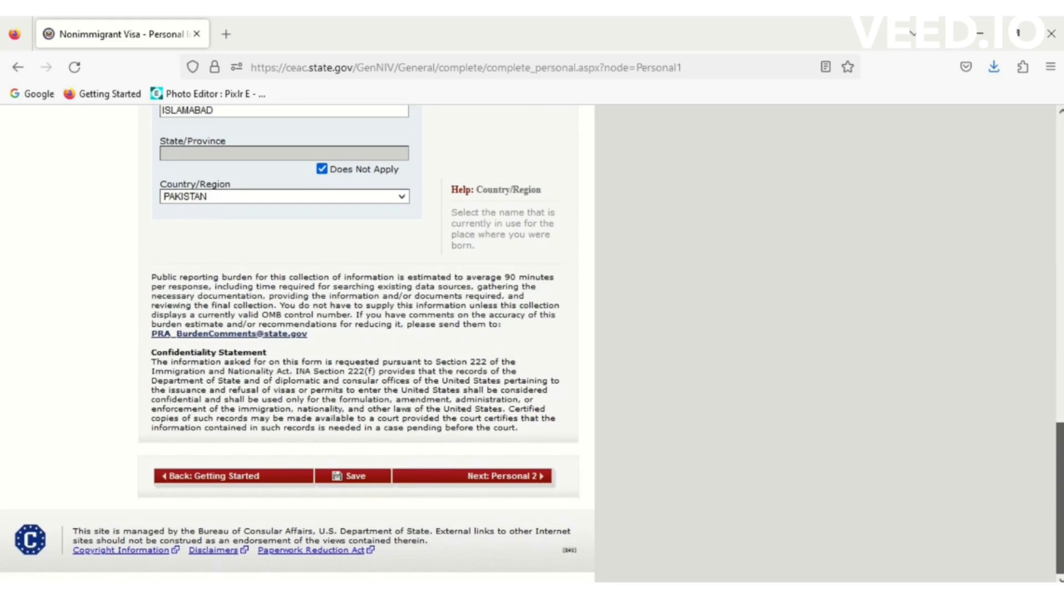
- On Personal Information 2, set nationality to PAKISTAN and answer No to other nationality
click(530, 481)
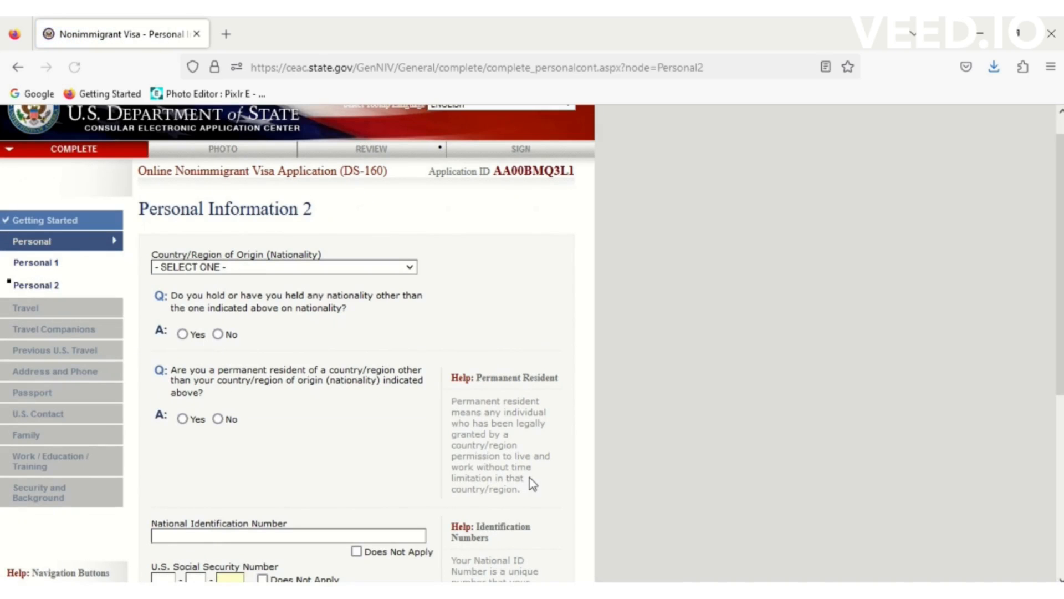
click(258, 270)
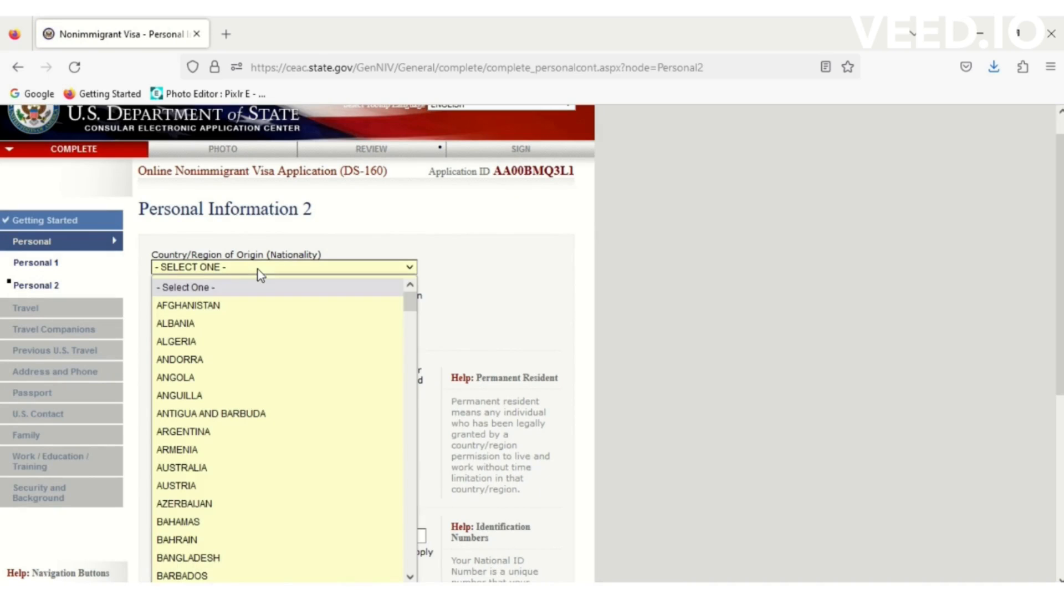
key(p)
key(Down)
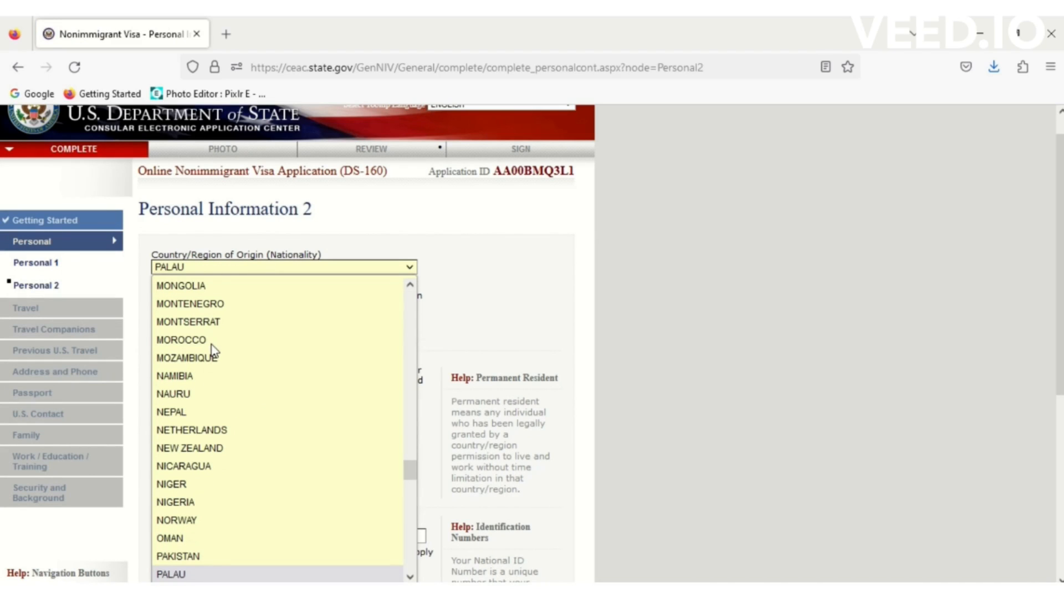
click(198, 555)
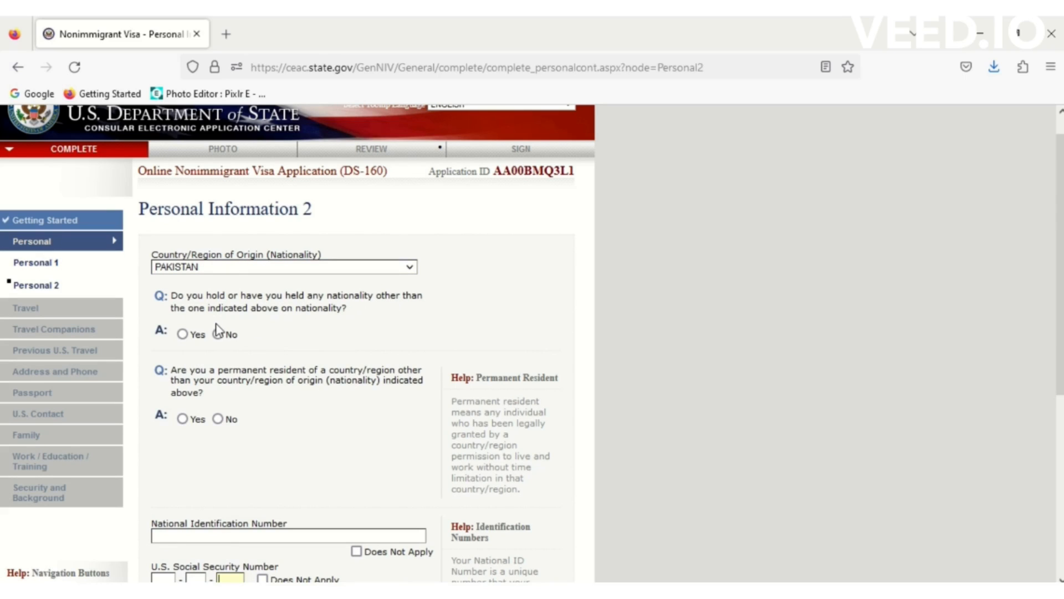
click(182, 334)
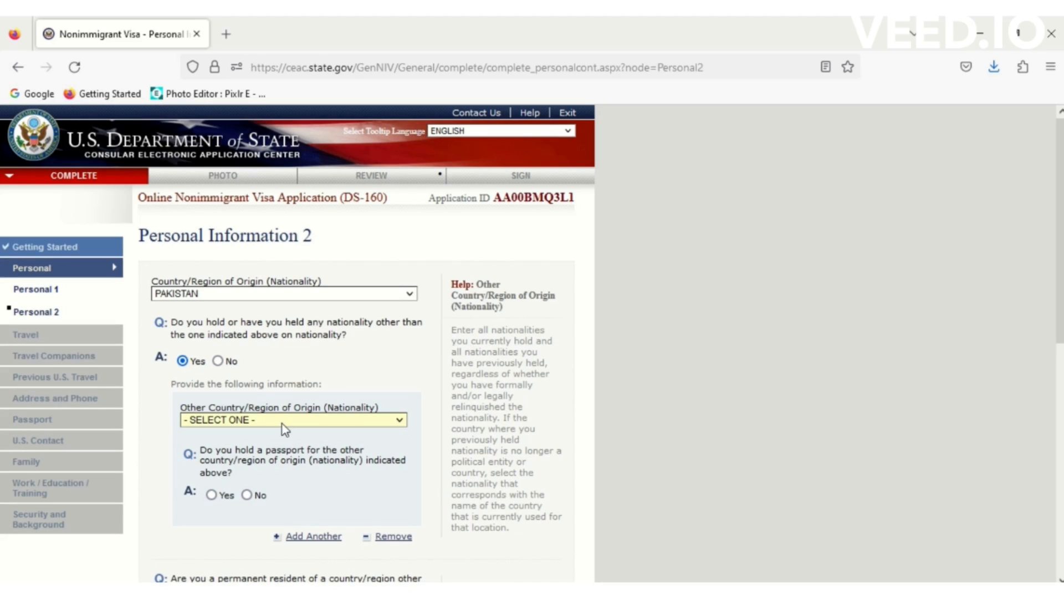
click(218, 362)
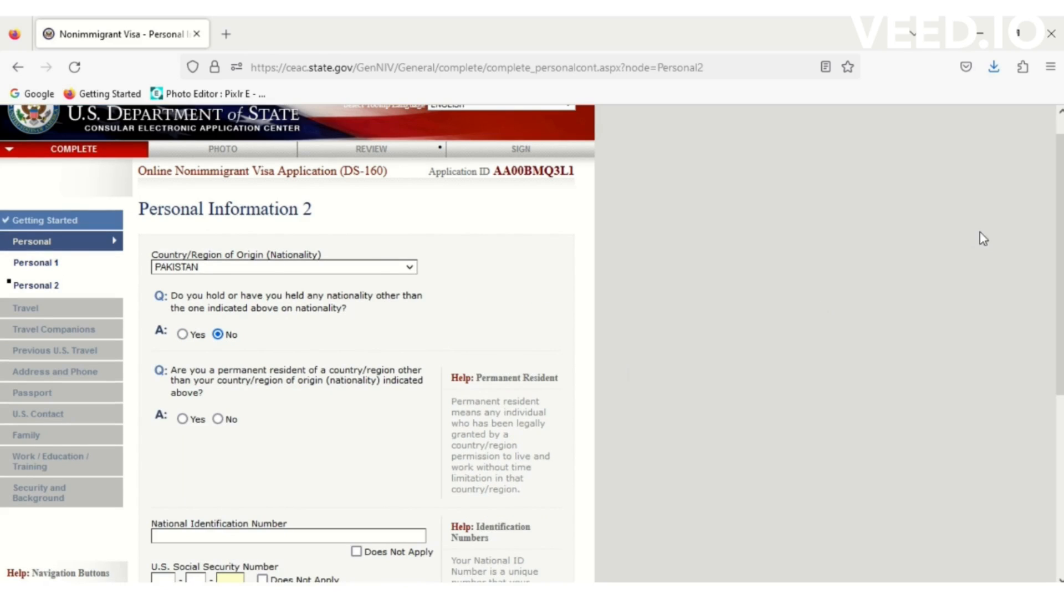
- Answer No to being a permanent resident of another country
scroll(355, 344, down, 3)
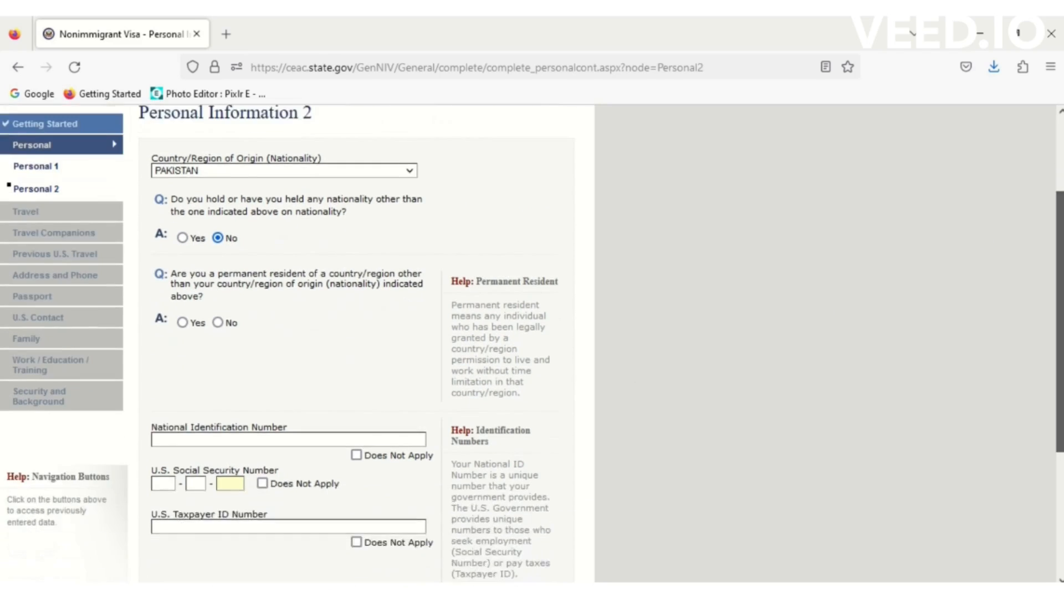
scroll(665, 310, down, 1)
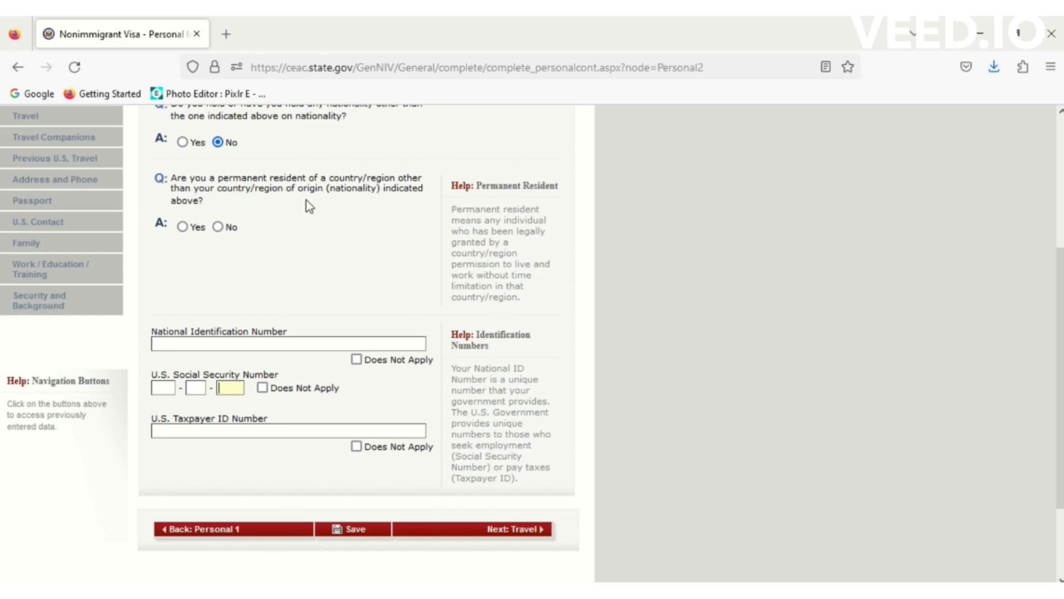
drag(1060, 298, 1060, 271)
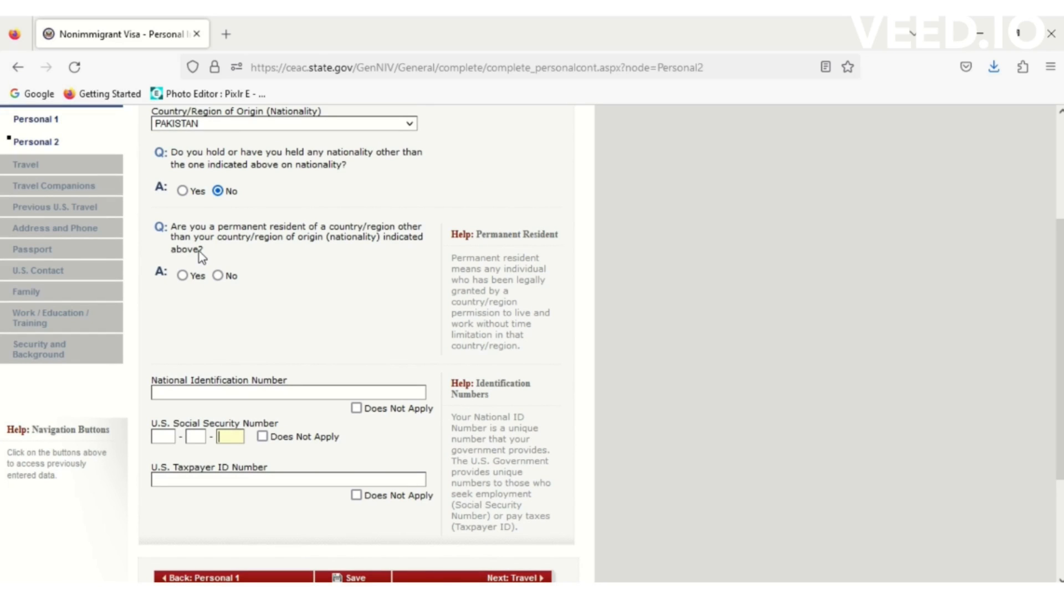
click(183, 276)
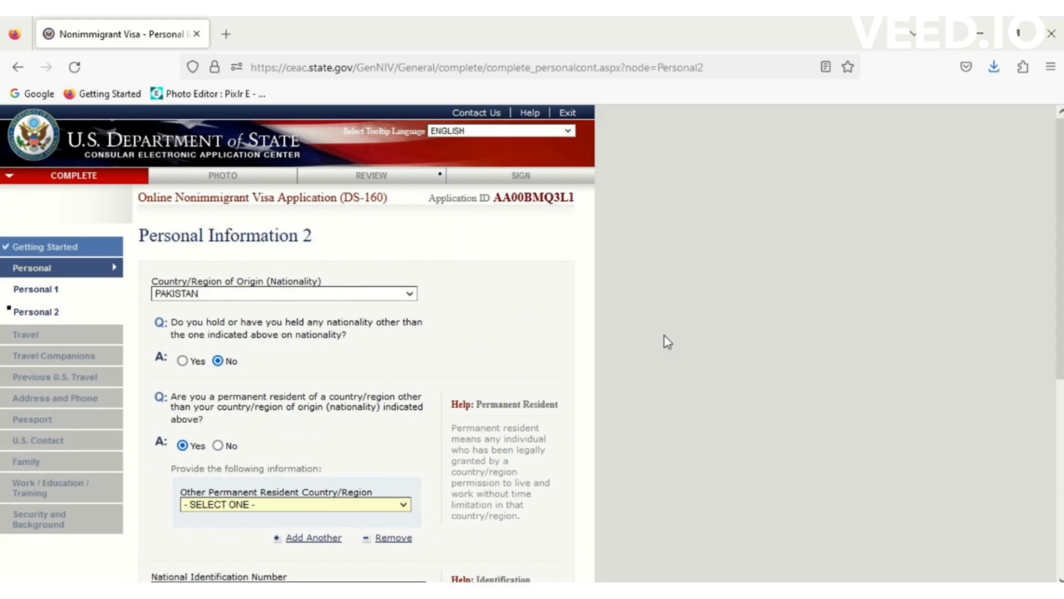
click(320, 505)
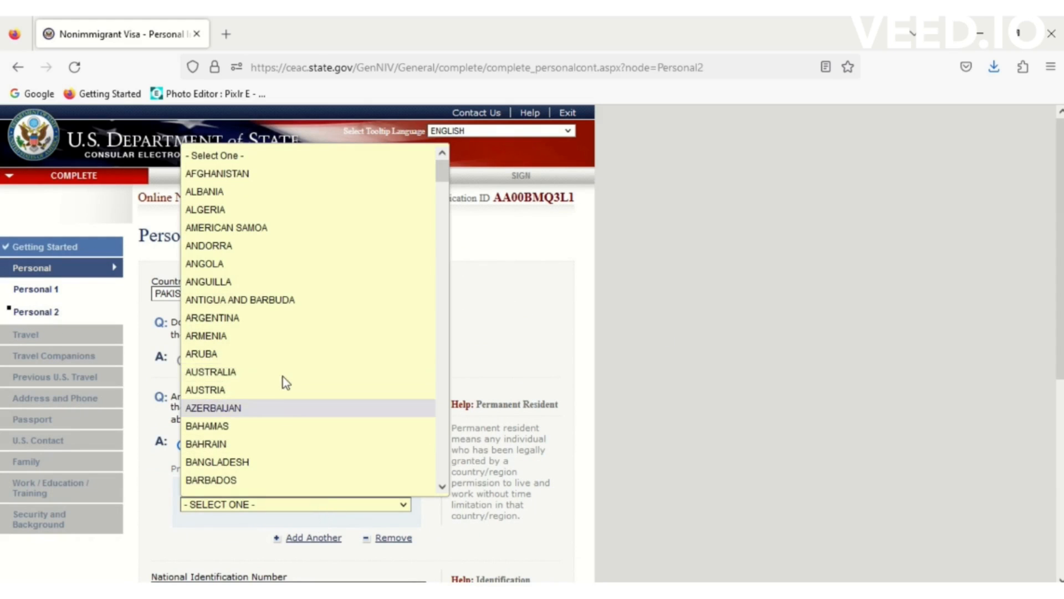
click(615, 317)
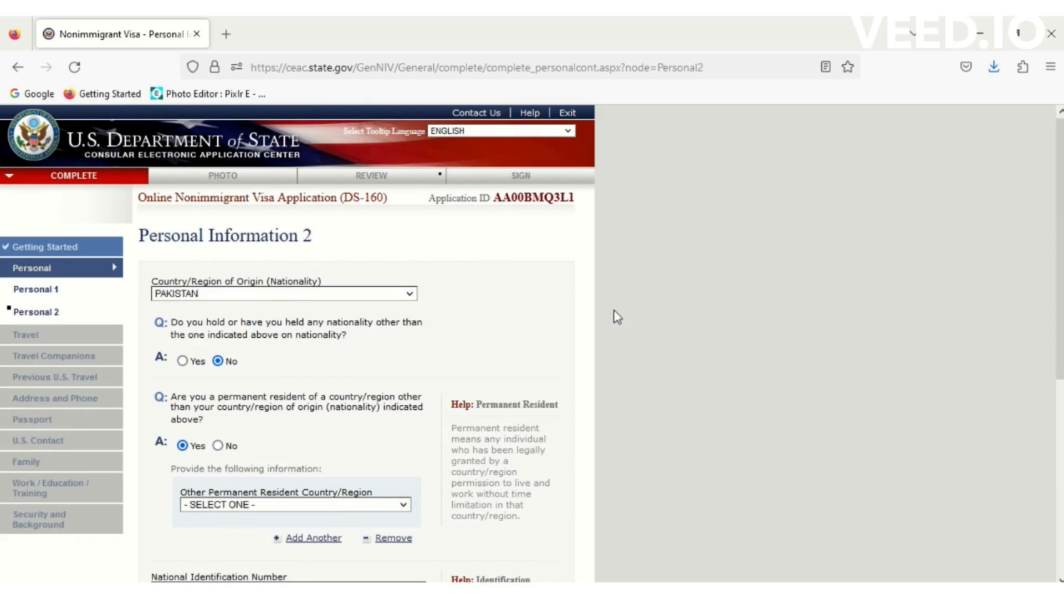
click(218, 446)
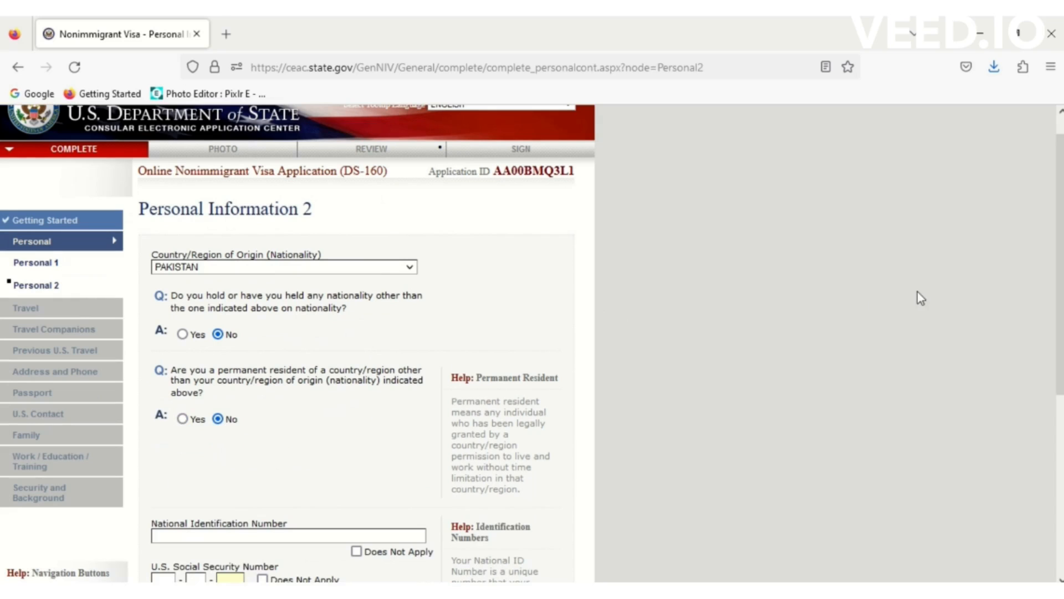
- Mark national ID, Social Security and Taxpayer ID numbers as Does Not Apply, then save
scroll(357, 335, down, 5)
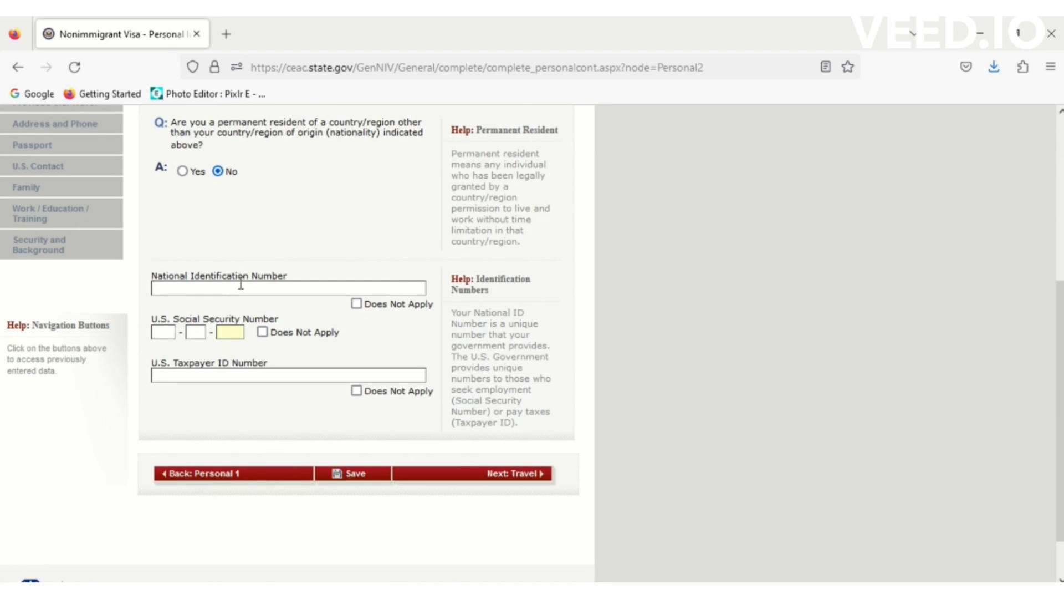
click(357, 305)
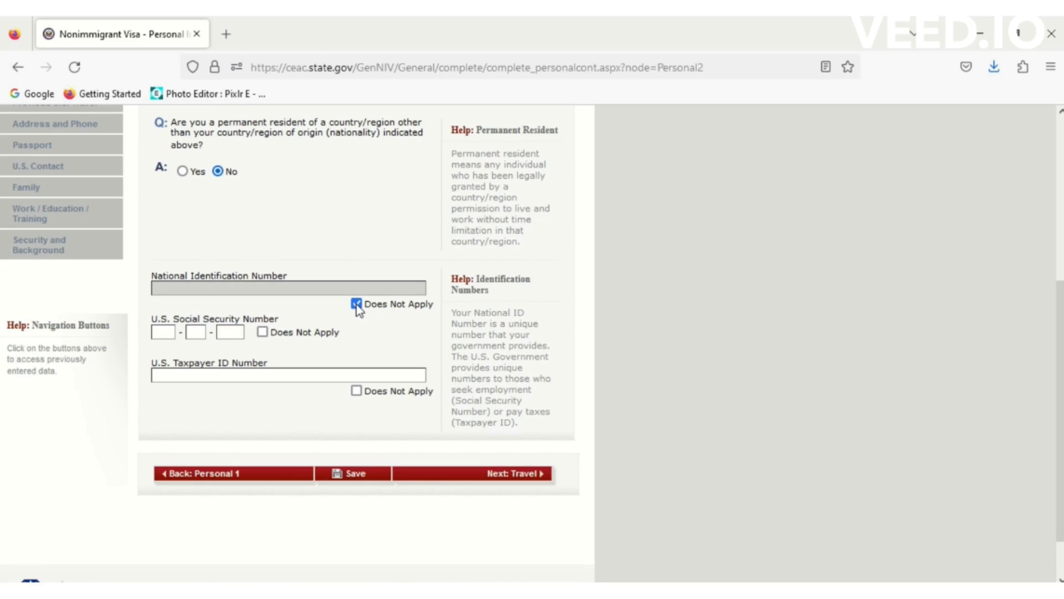
click(263, 332)
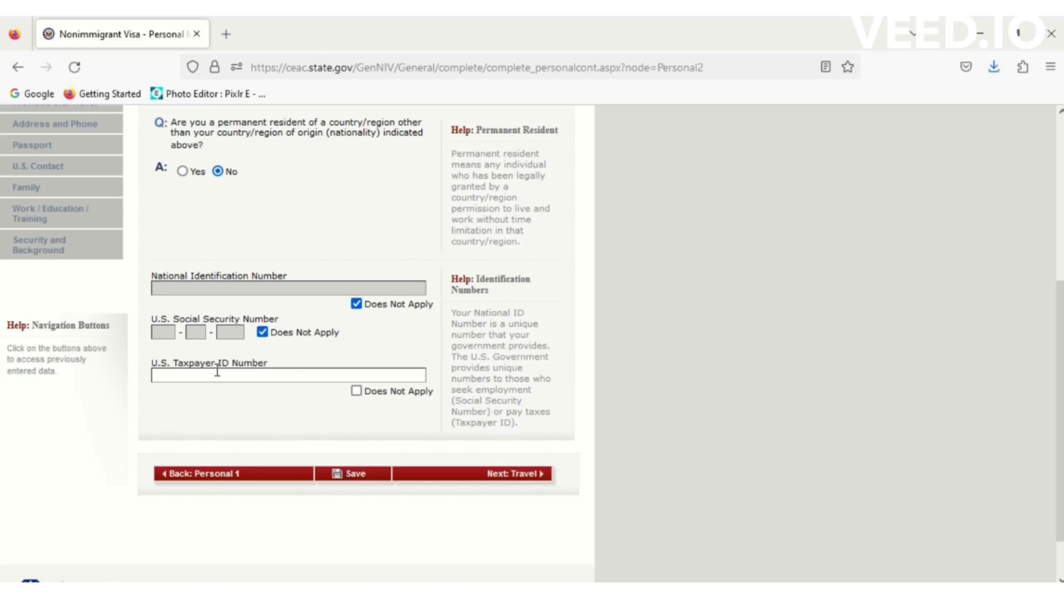
click(356, 391)
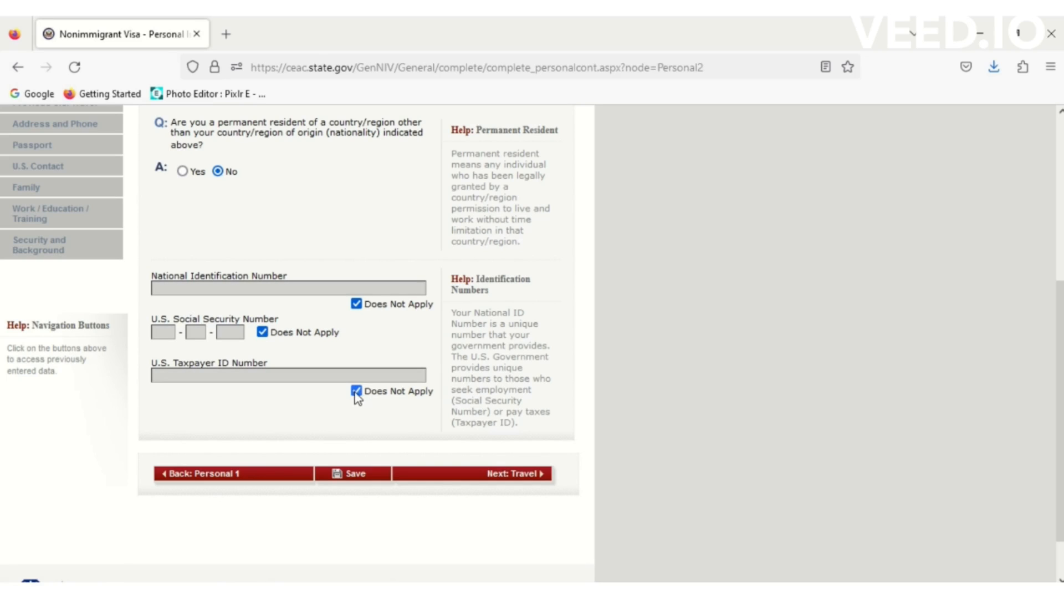
click(353, 476)
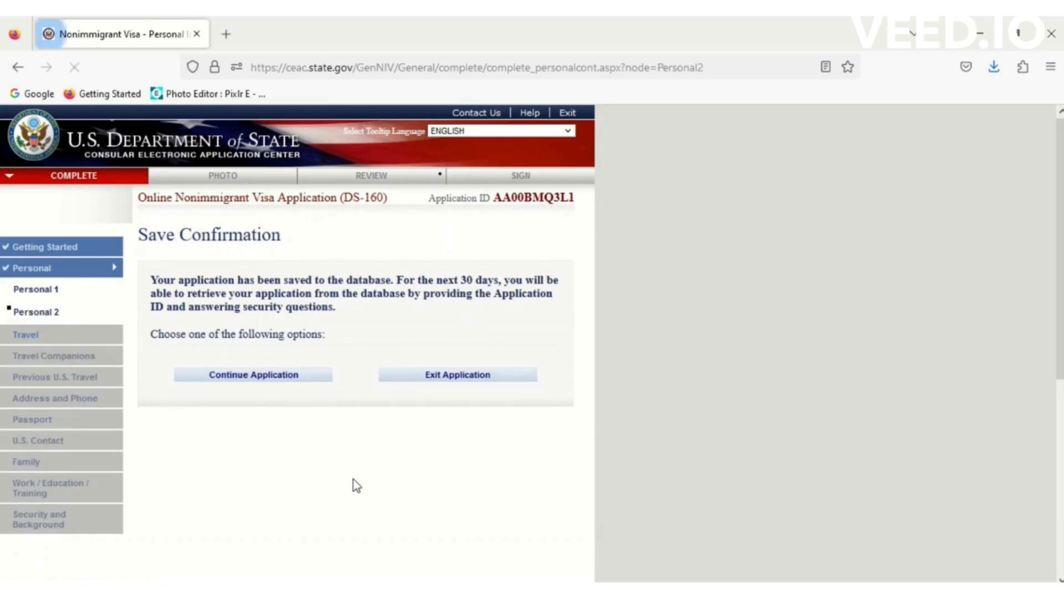
- Resume the saved application and advance from Personal Information 2 to Travel Information
click(221, 381)
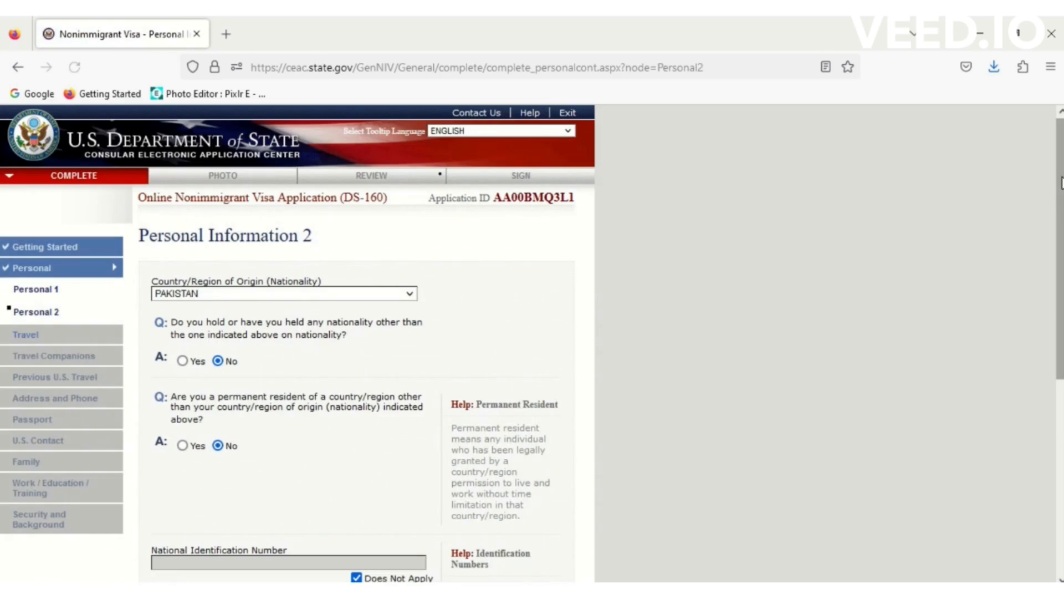
scroll(1059, 183, down, 5)
scroll(527, 449, down, 3)
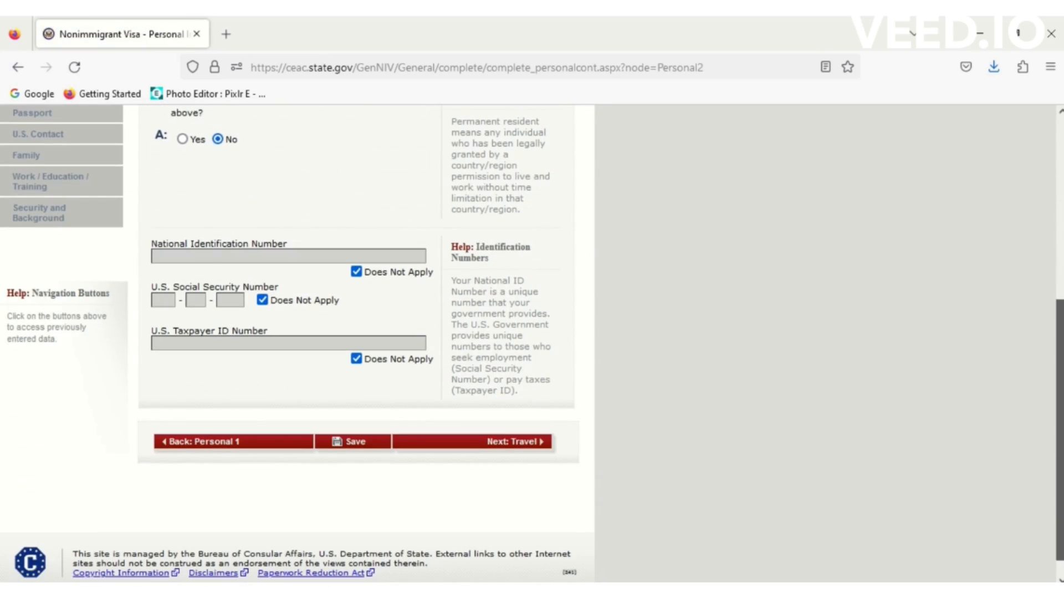
click(526, 442)
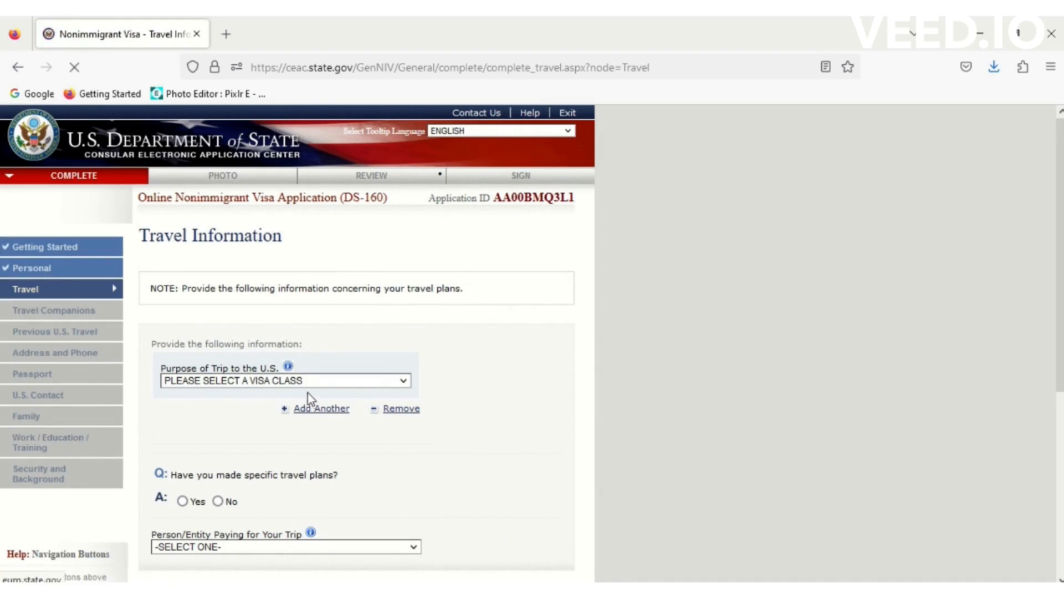
- Choose TEMP. BUSINESS PLEASURE VISITOR (B) as trip purpose, specified as BUSINESS & TOURISM (B1/B2)
click(308, 382)
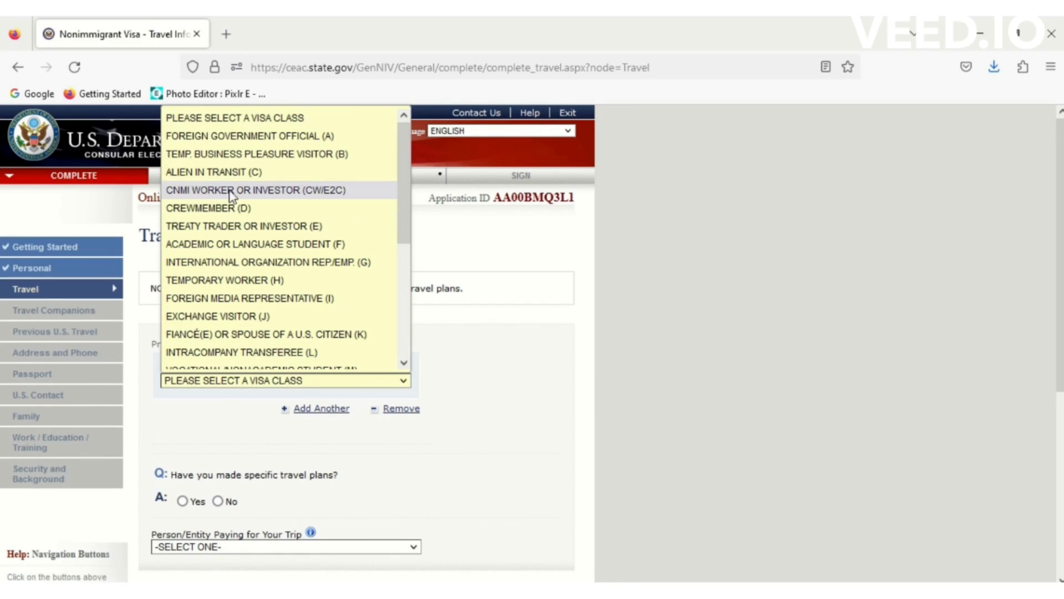
click(312, 156)
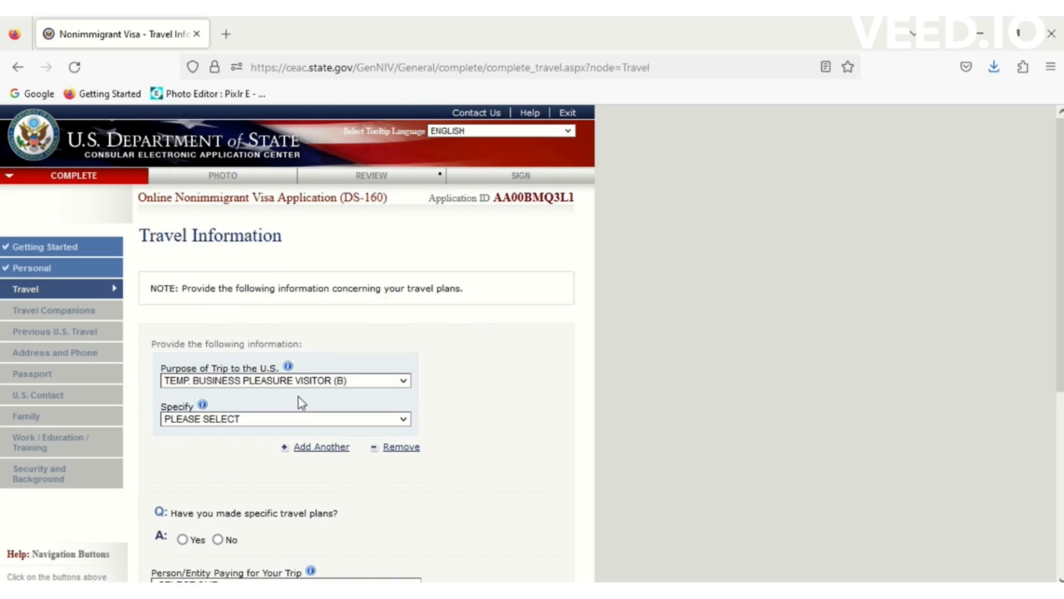
click(292, 422)
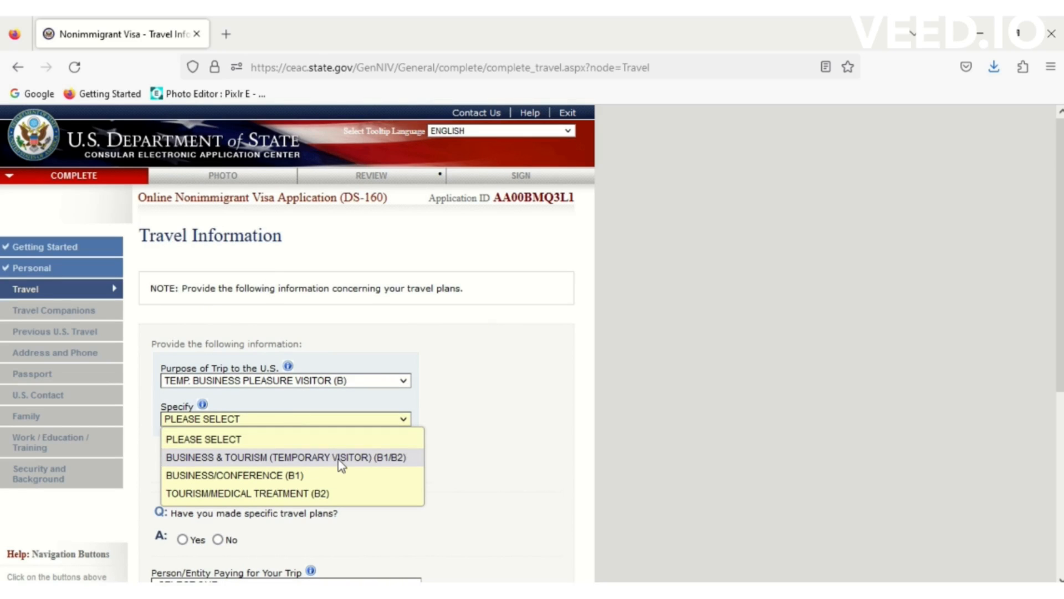
click(387, 458)
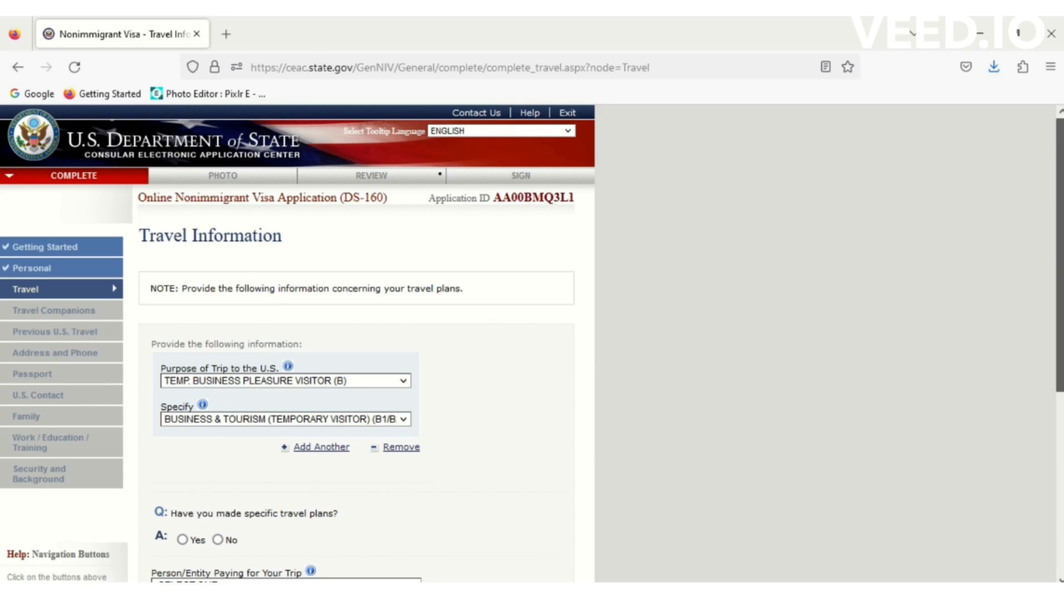
scroll(1061, 275, down, 5)
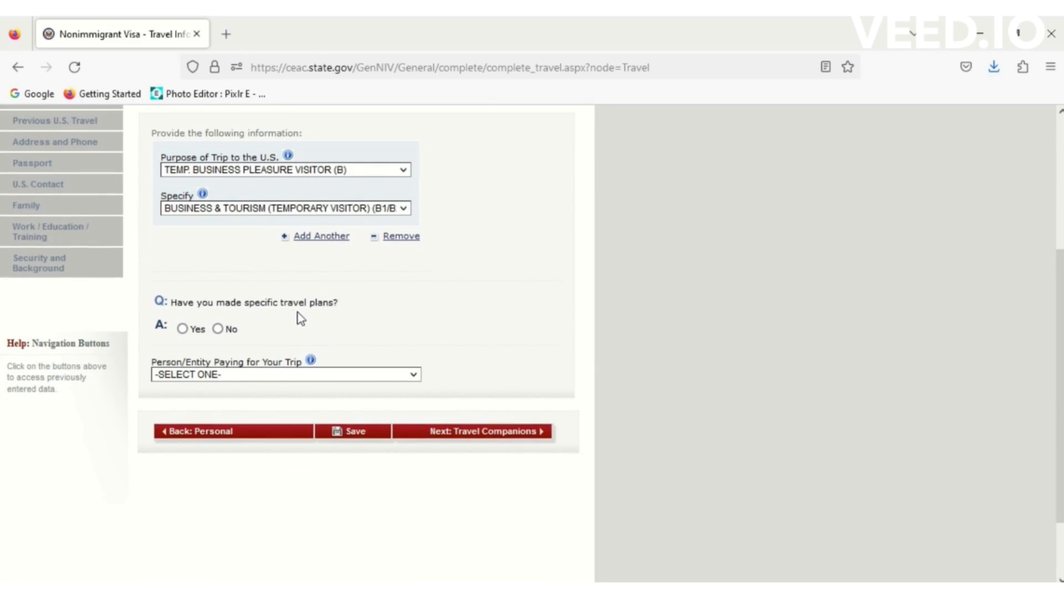
- Answer Yes to specific travel plans and set the arrival date to 10 FEB 2023
click(183, 329)
click(193, 396)
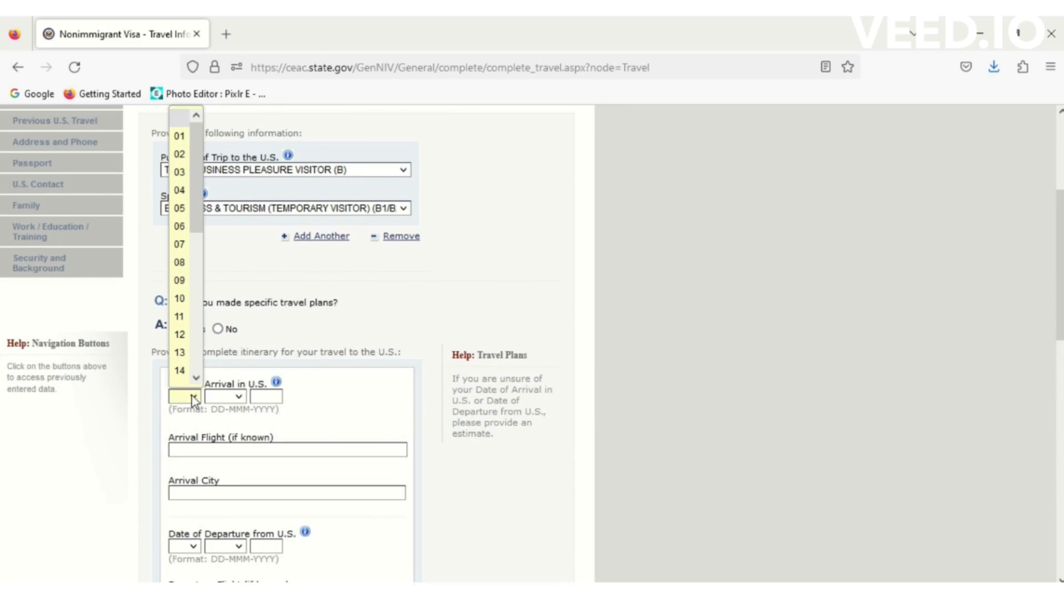
click(185, 299)
click(233, 396)
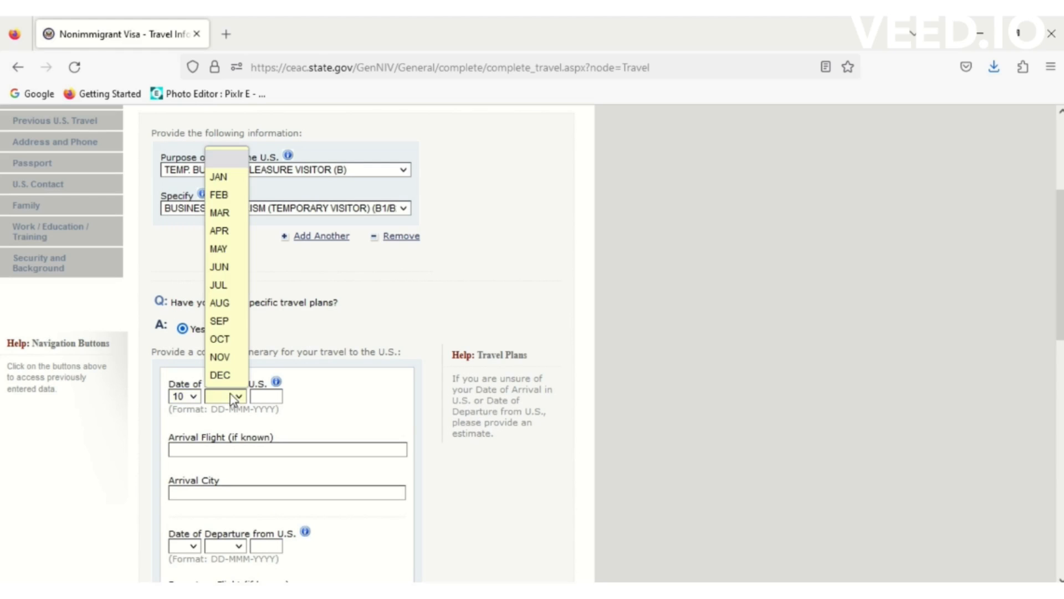
click(225, 195)
click(270, 395)
text(2023)
click(276, 413)
- Enter arrival flight EY242 EY101 and arrival city NEW YORK from the suggestions
click(217, 451)
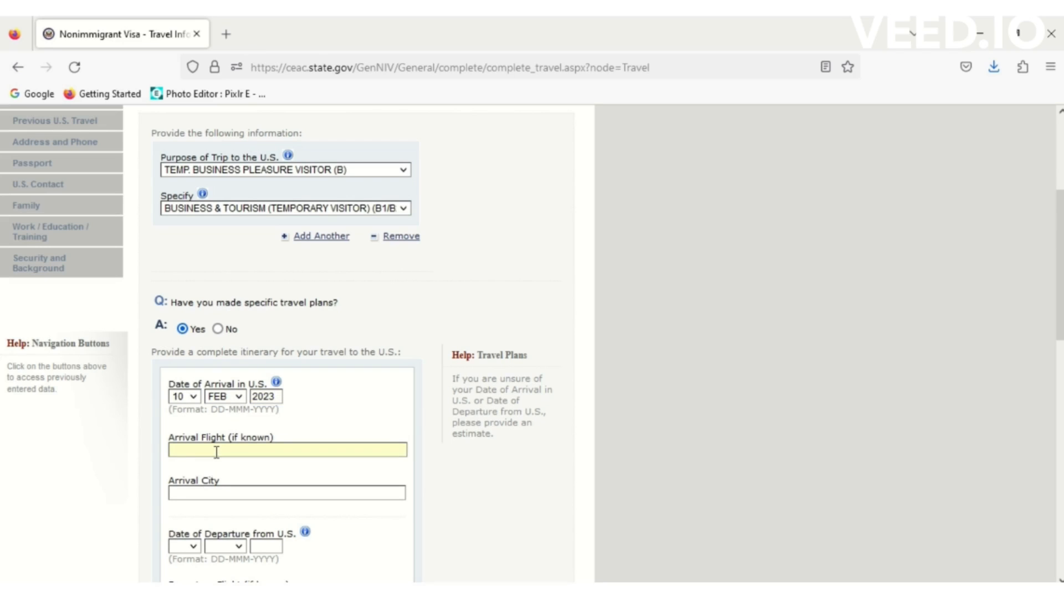
text(EY)
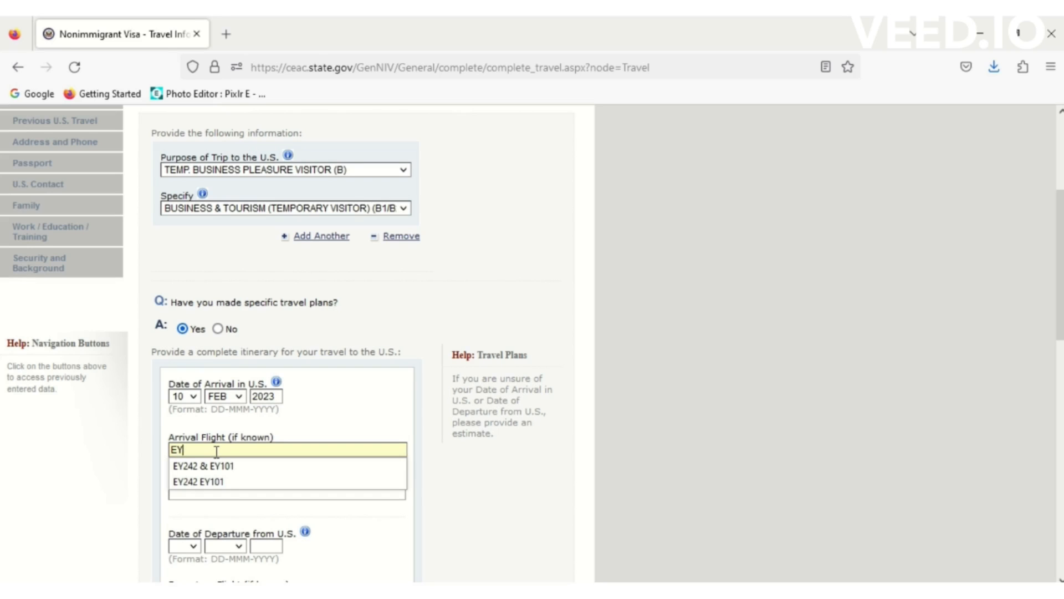
click(211, 481)
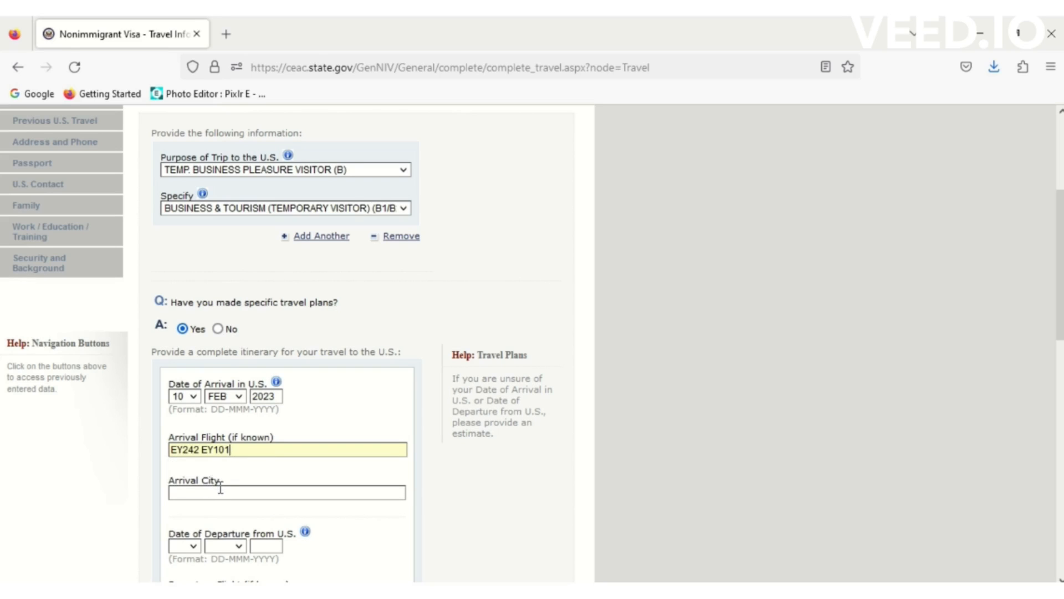
text(N)
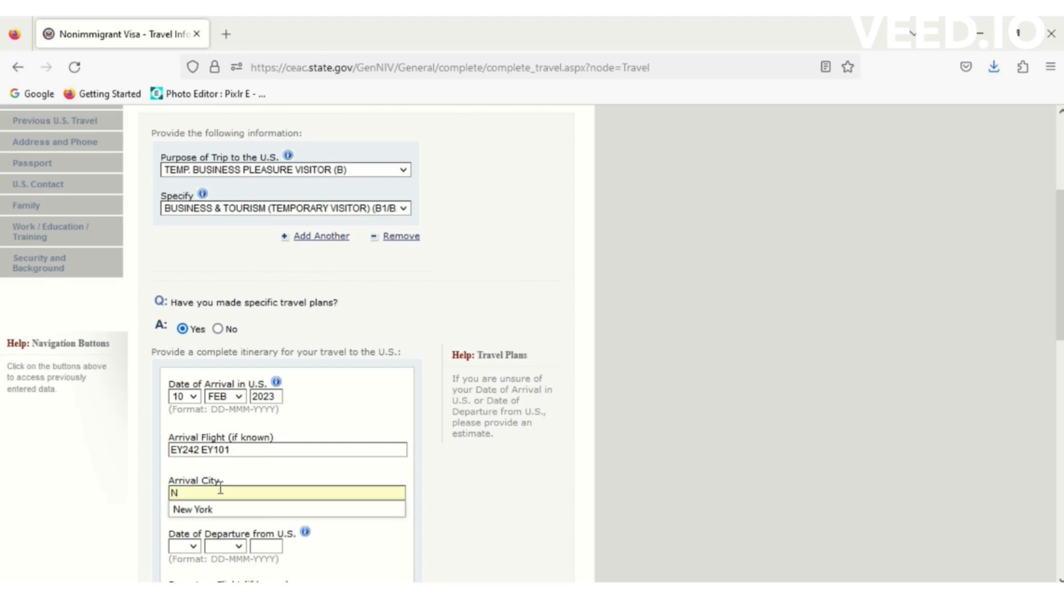
click(211, 508)
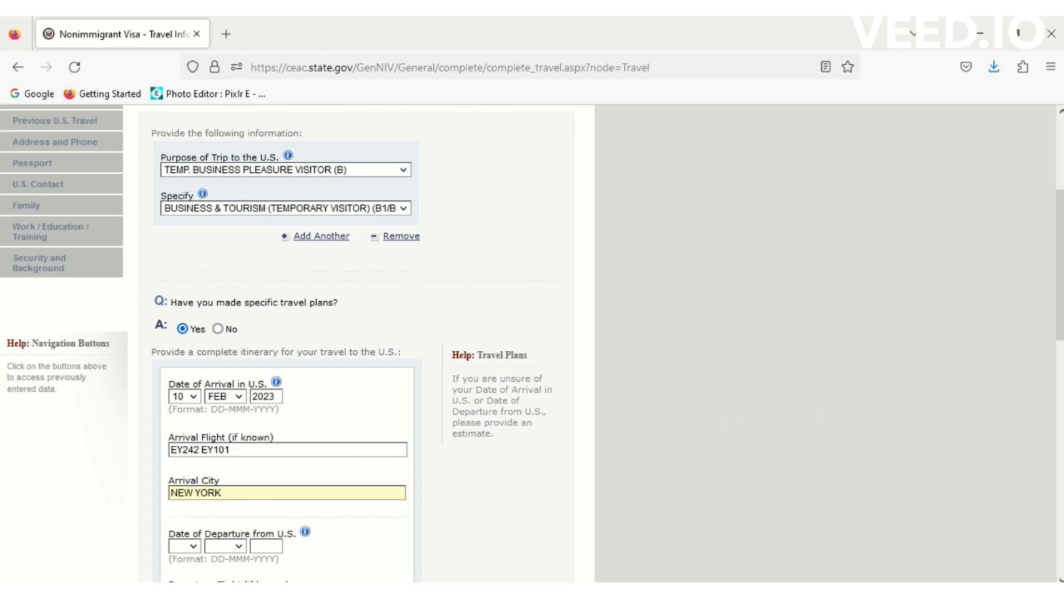
- Set the departure date to 18 FEB 2023
scroll(725, 411, down, 5)
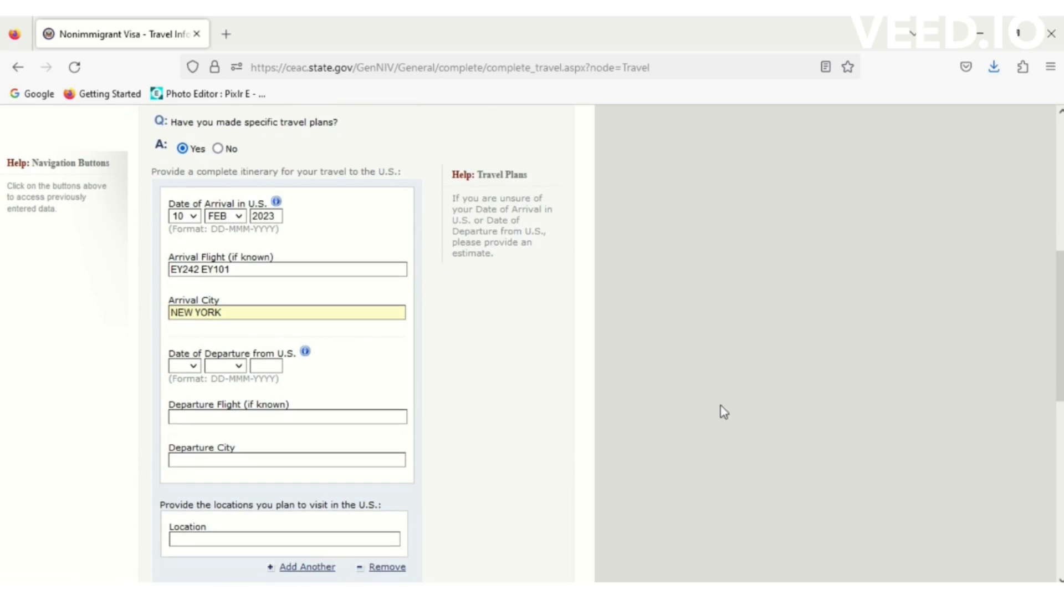
click(193, 367)
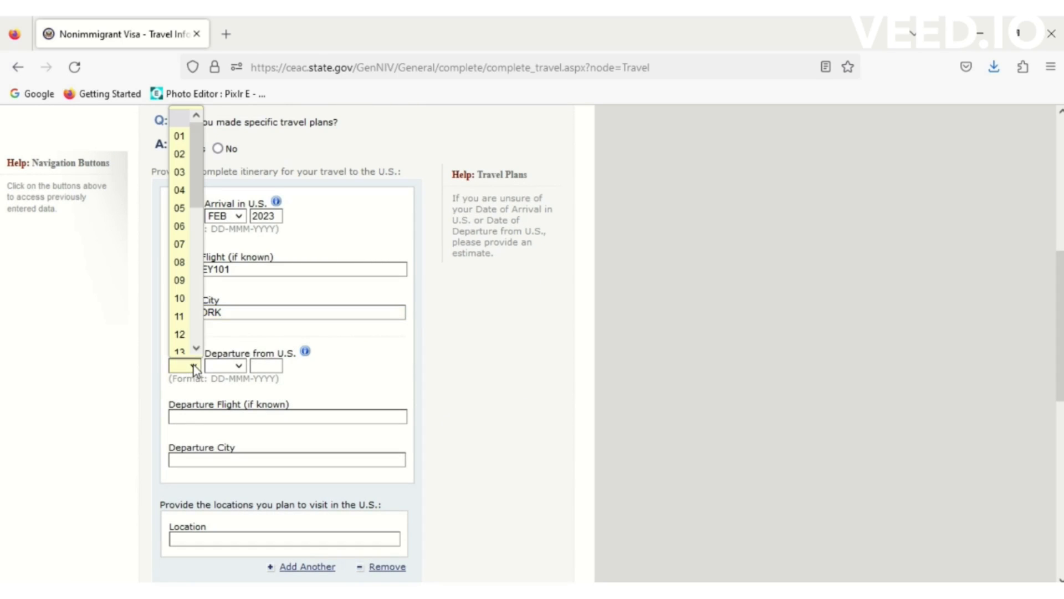
click(196, 348)
click(195, 348)
click(196, 348)
click(196, 348)
click(196, 348)
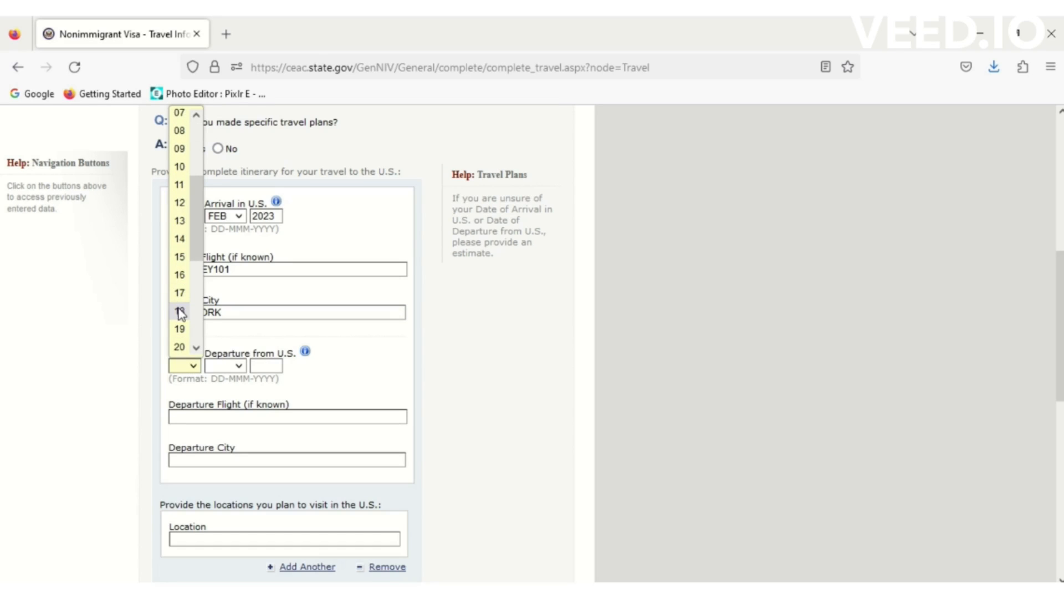
click(178, 310)
click(239, 366)
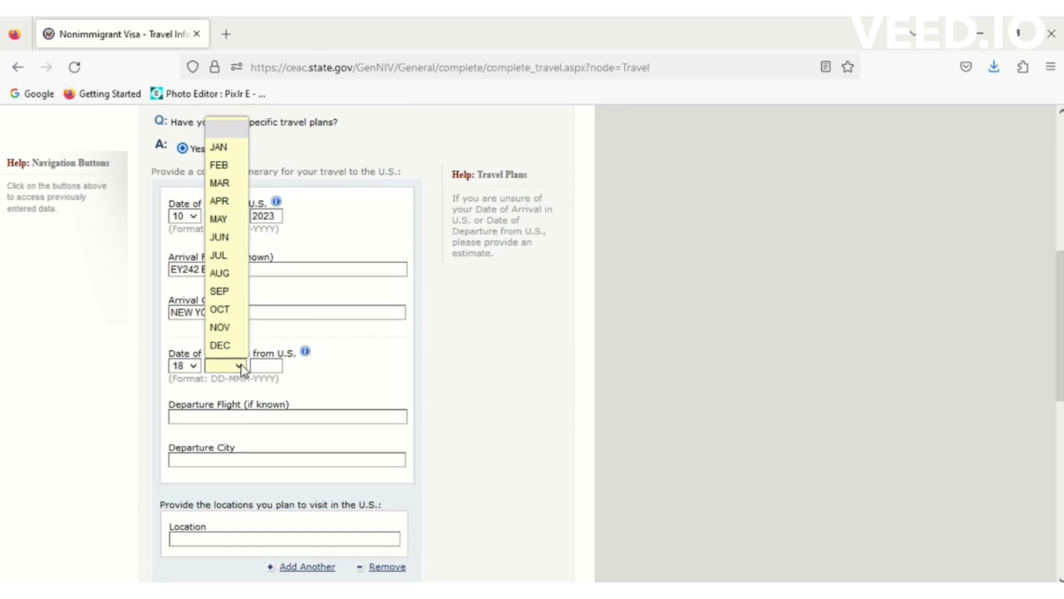
click(223, 165)
click(264, 366)
text(2023)
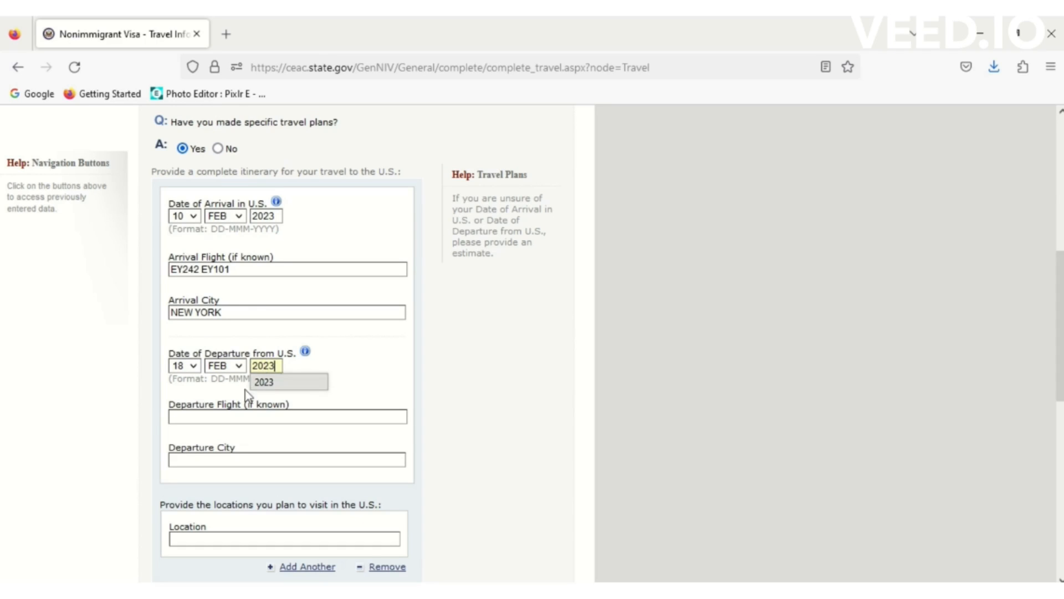
- Enter departure flight EY100 EY241 from NEW YORK and visit location NEW YOUK
click(215, 417)
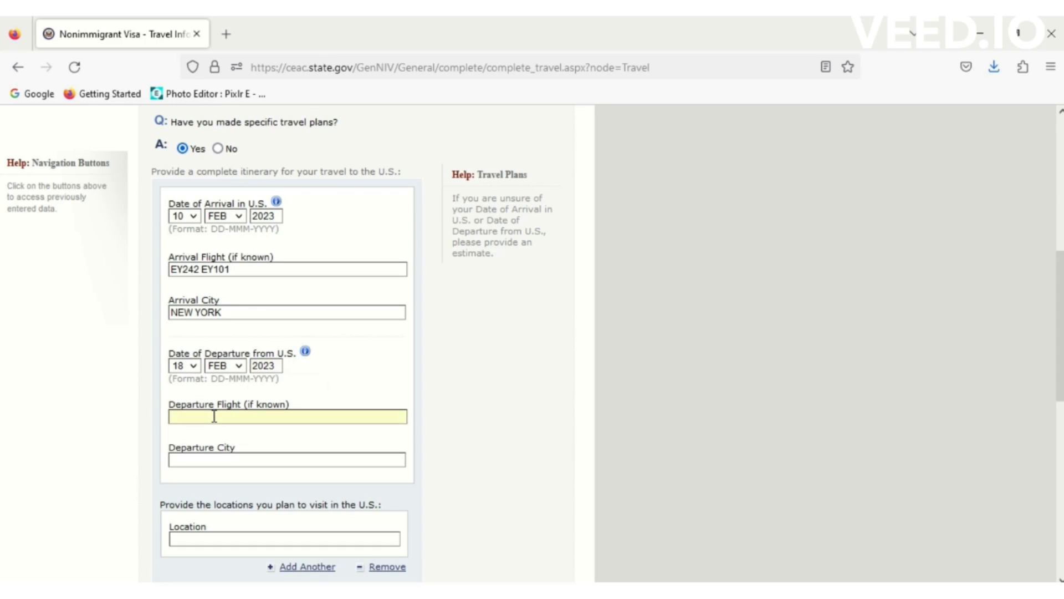
text(EY)
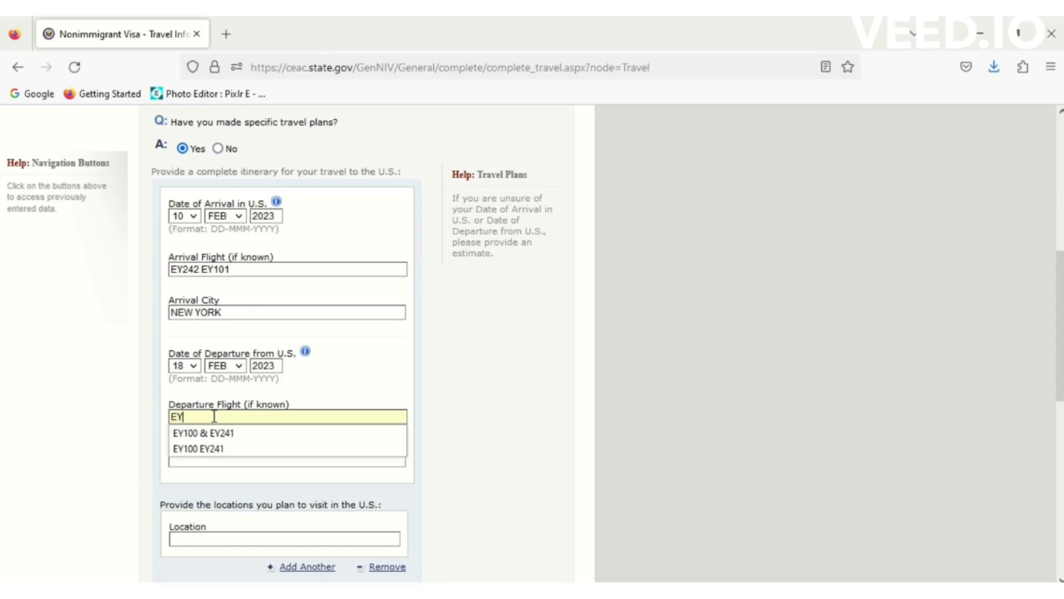
click(203, 450)
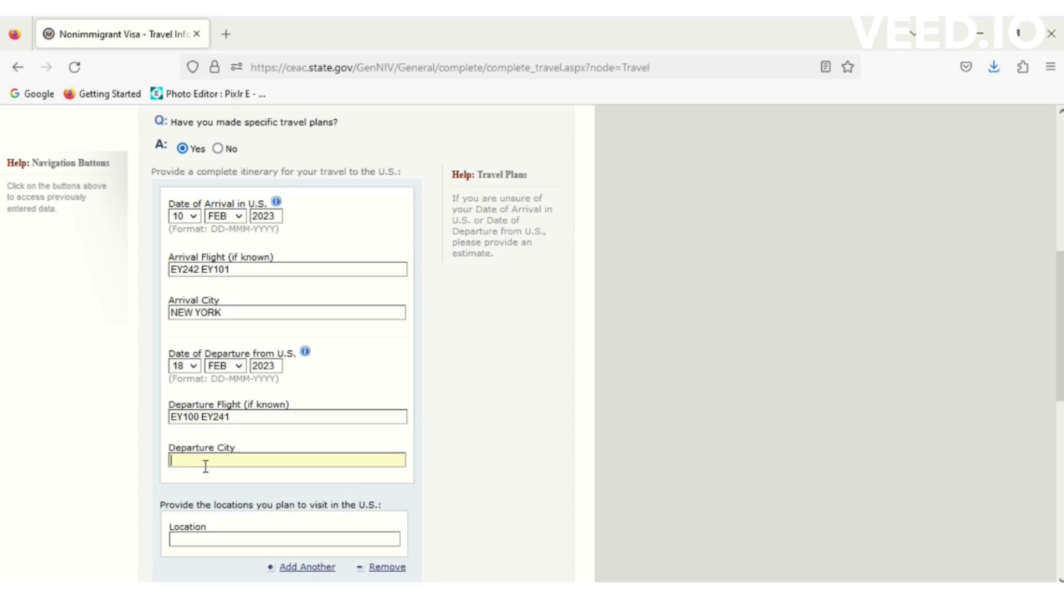
text(NEW)
click(205, 476)
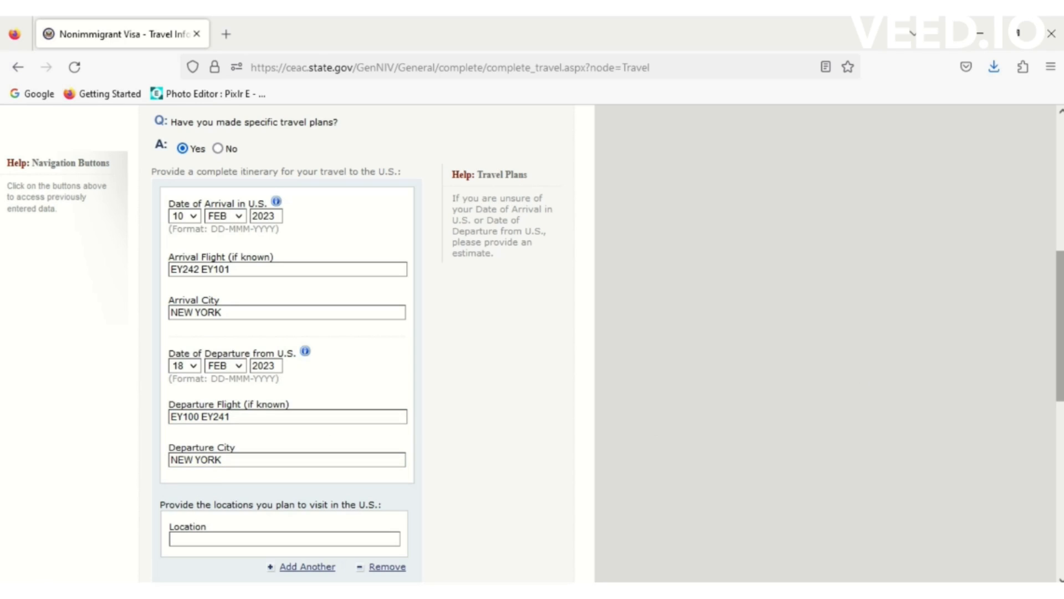
scroll(1060, 327, down, 2)
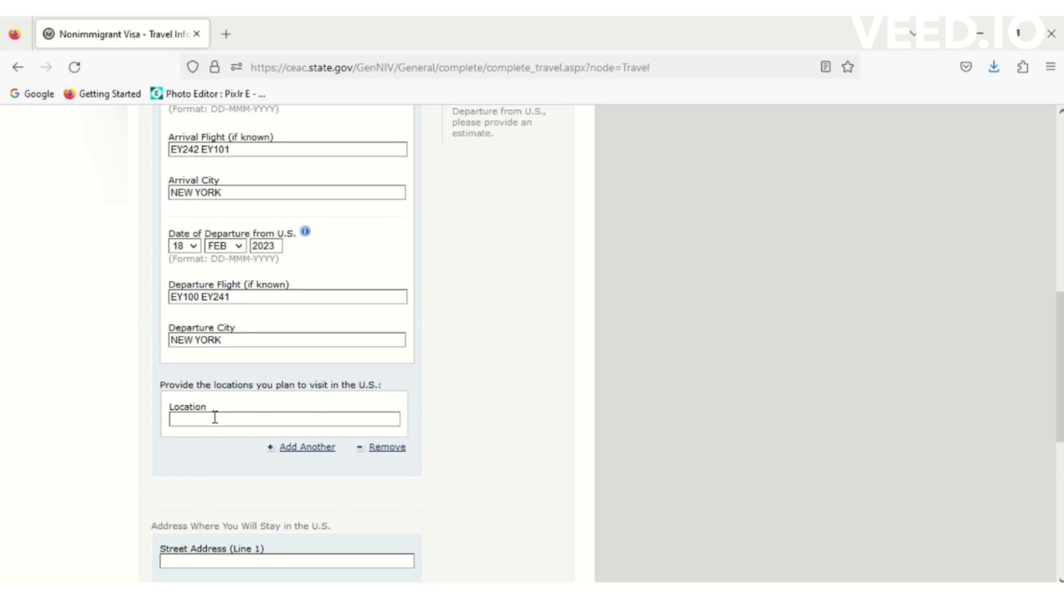
text(NEW)
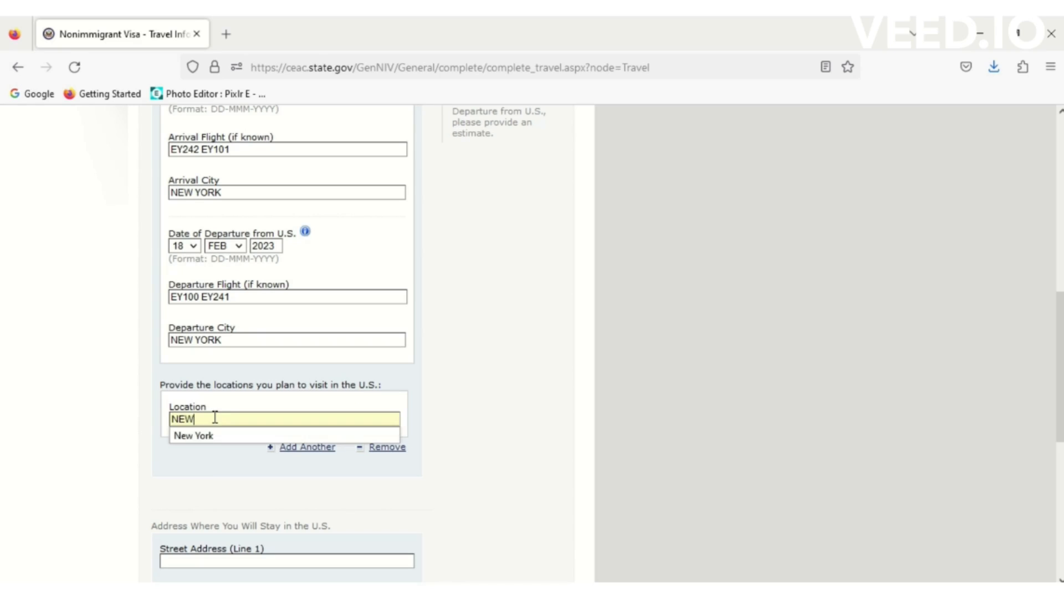
text( YOUK)
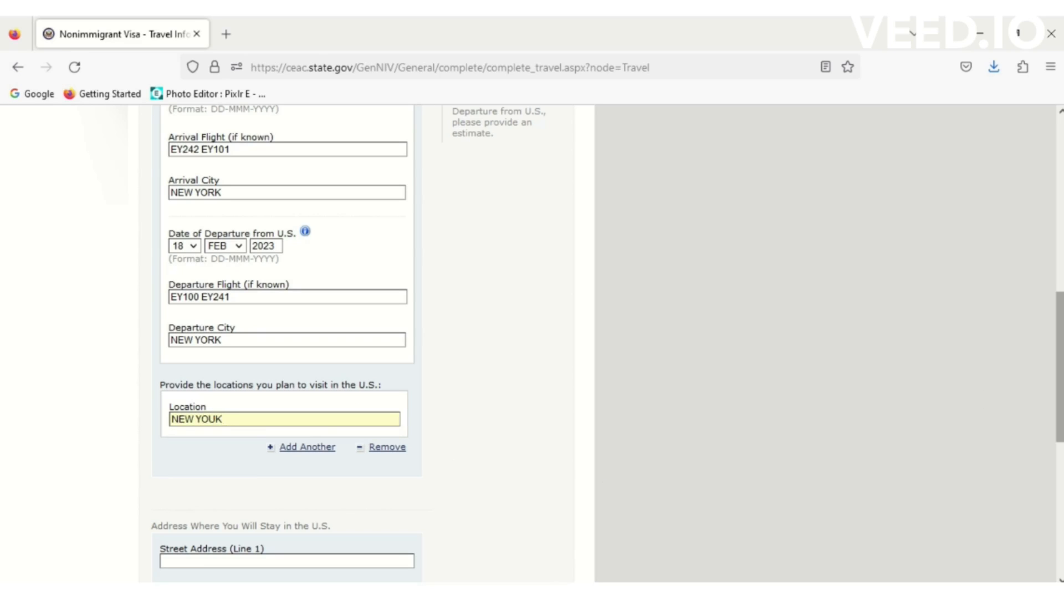
drag(1059, 368, 1060, 494)
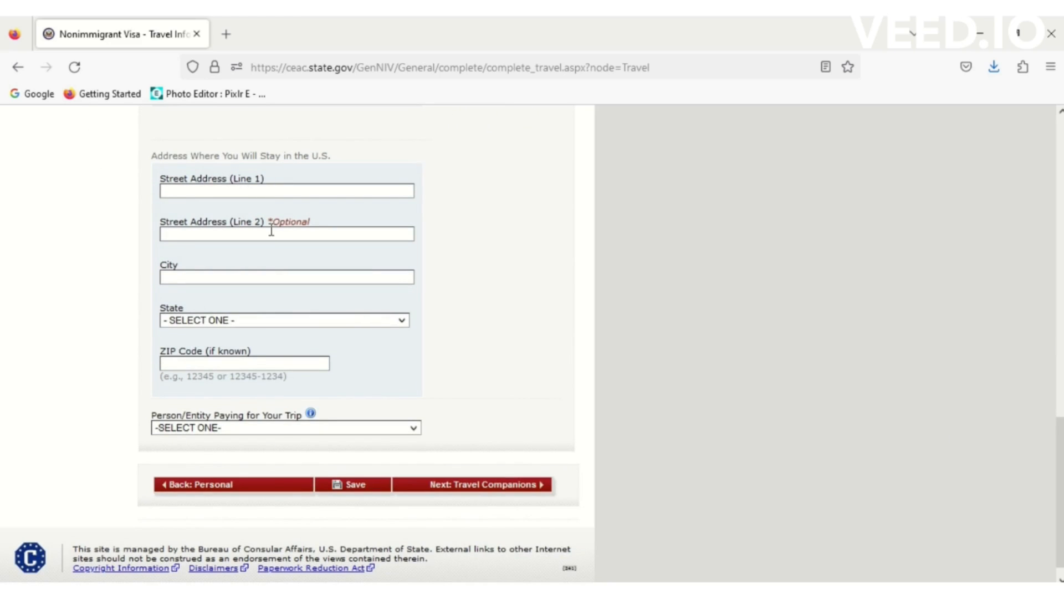
- Copy 'Hyatt Place New York City' from the Word notes into Street Address Line 1
click(512, 591)
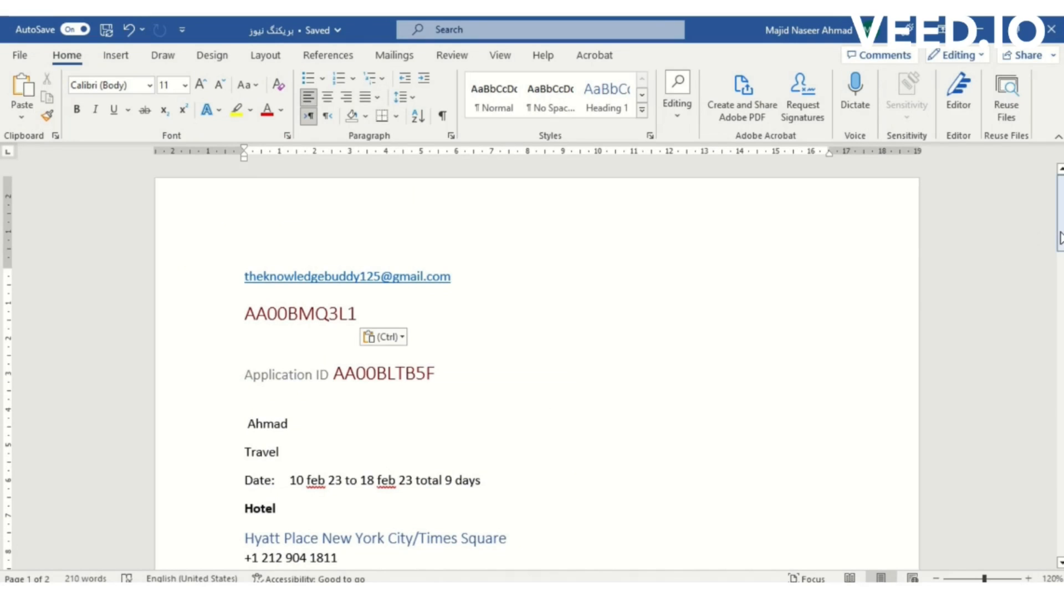
click(1061, 239)
drag(1060, 239, 1060, 288)
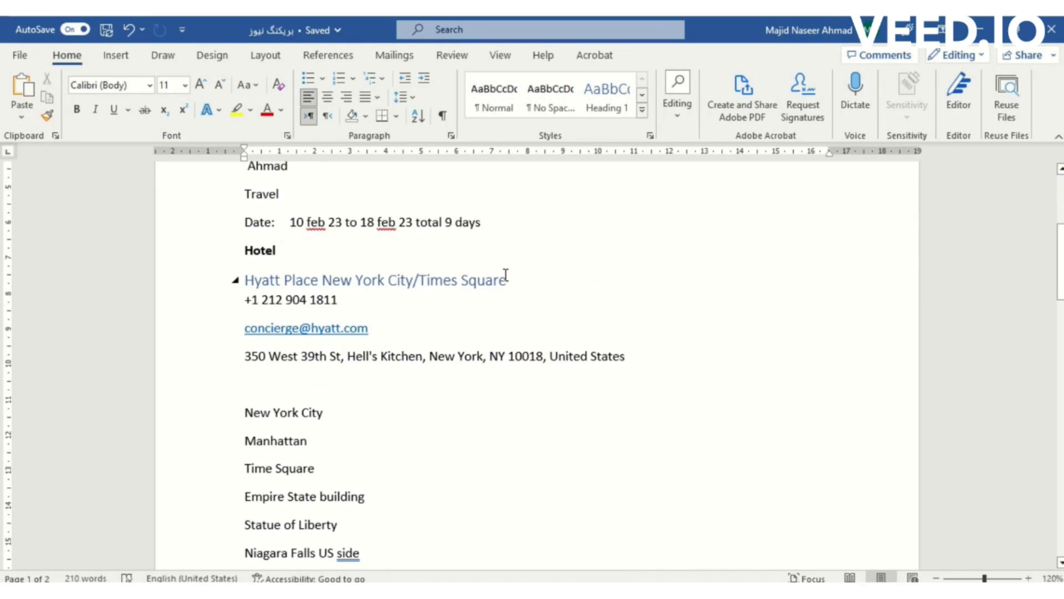
drag(413, 280, 254, 281)
key(ctrl+c)
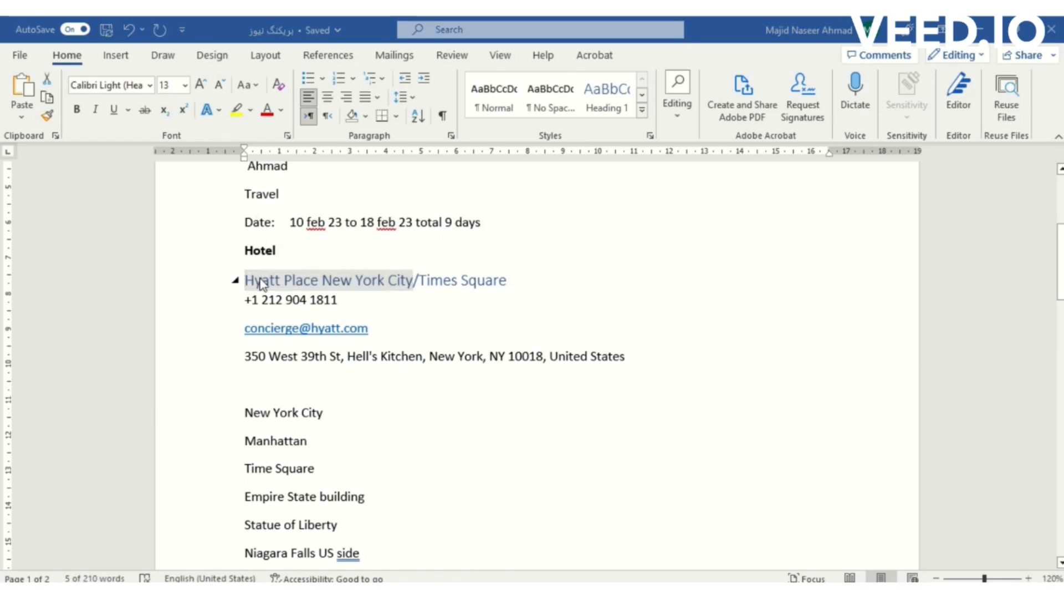
key(alt+Tab)
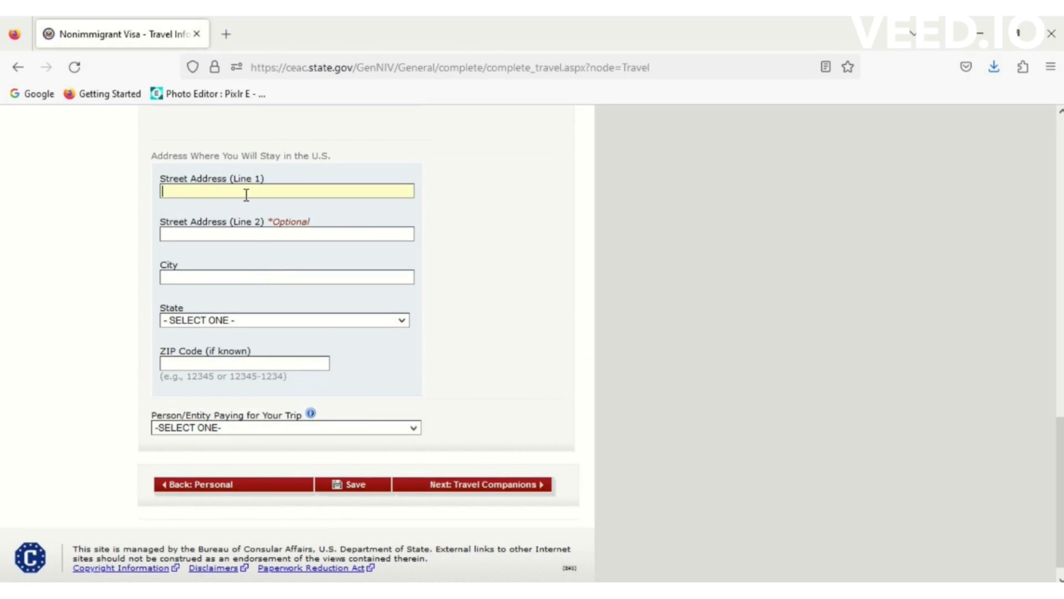
key(ctrl+v)
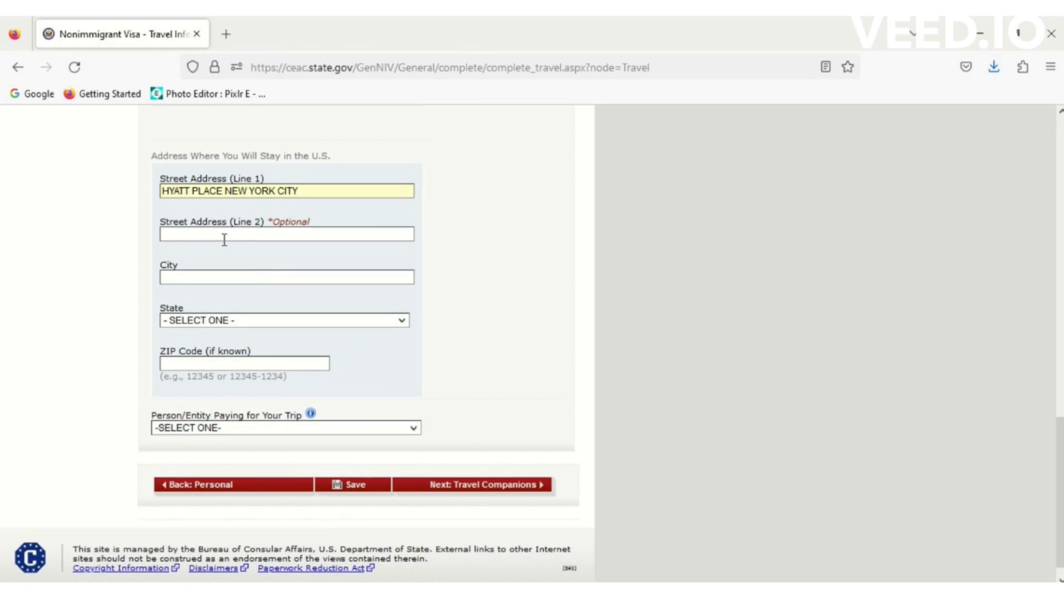
- Copy the hotel's street address from Word into Street Address Line 2
key(alt+Tab)
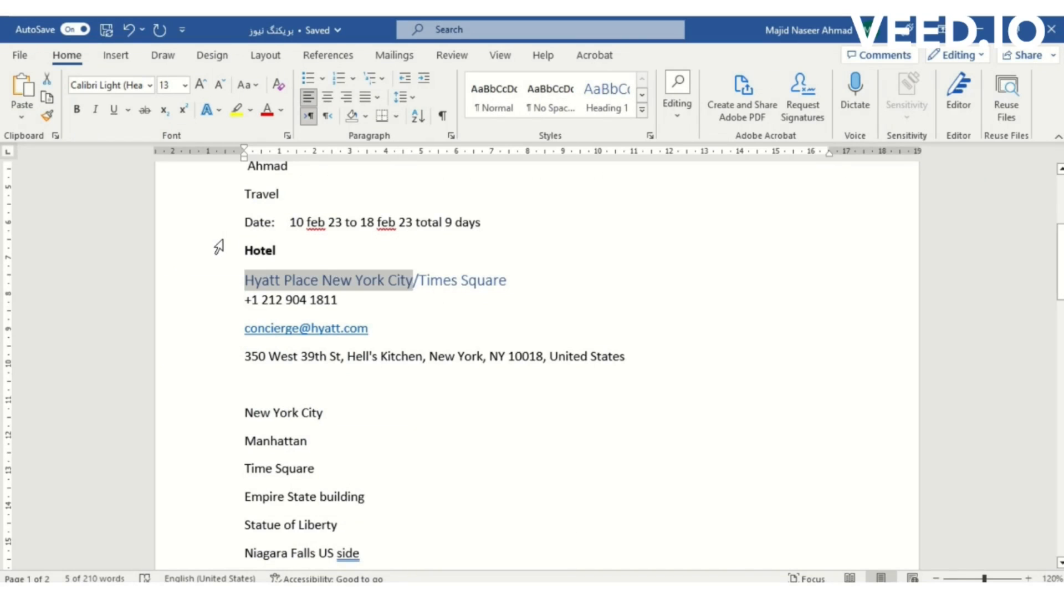
drag(245, 356, 476, 359)
key(ctrl+c)
key(alt+Tab)
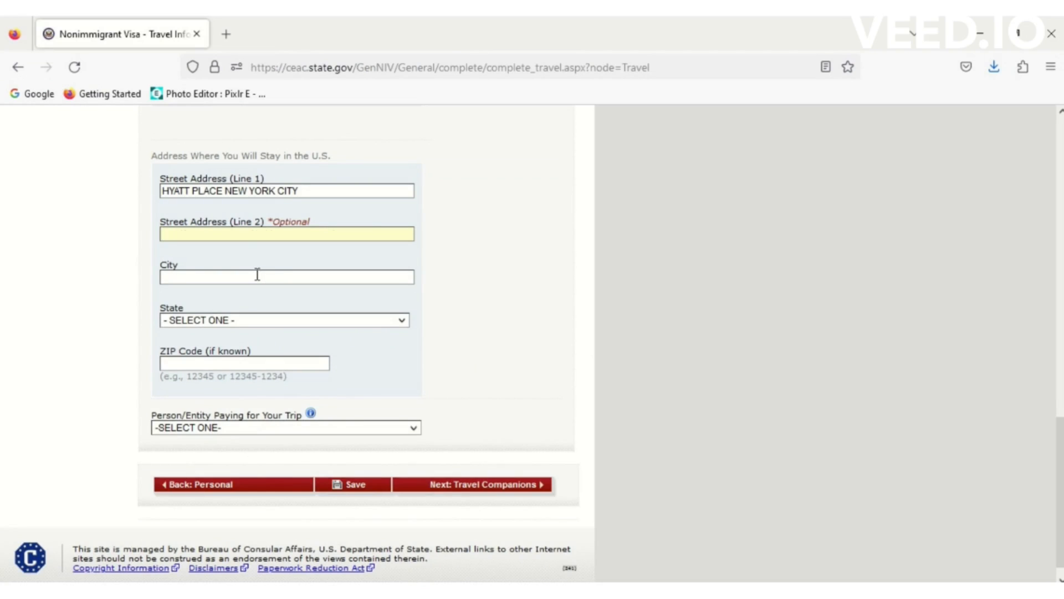
key(ctrl+v)
- Set city NEW YORK, state NEW YORK and ZIP code 10018
click(231, 274)
text(NEW)
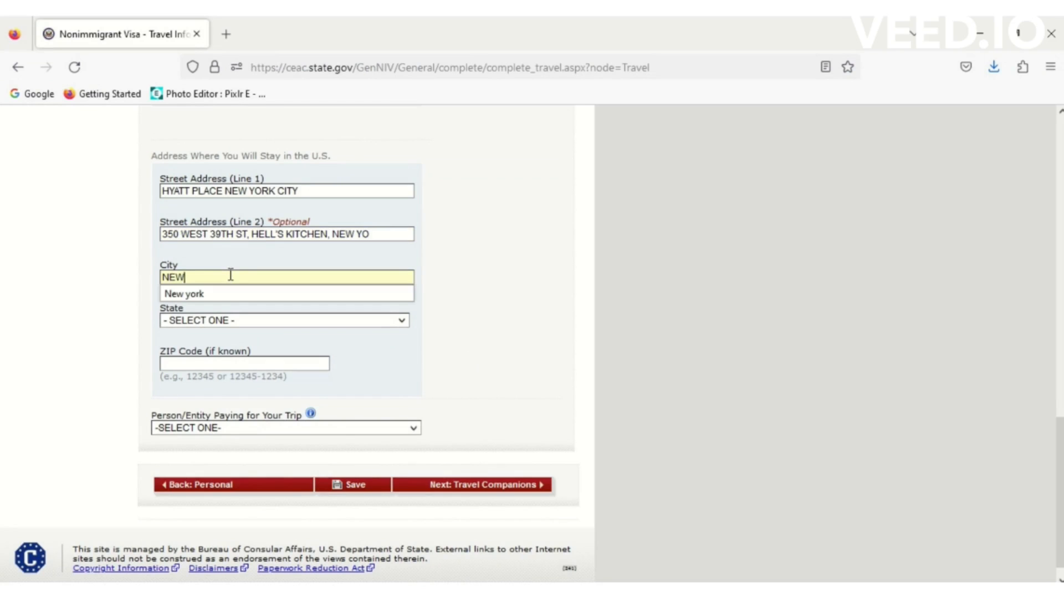
key(Down)
key(Return)
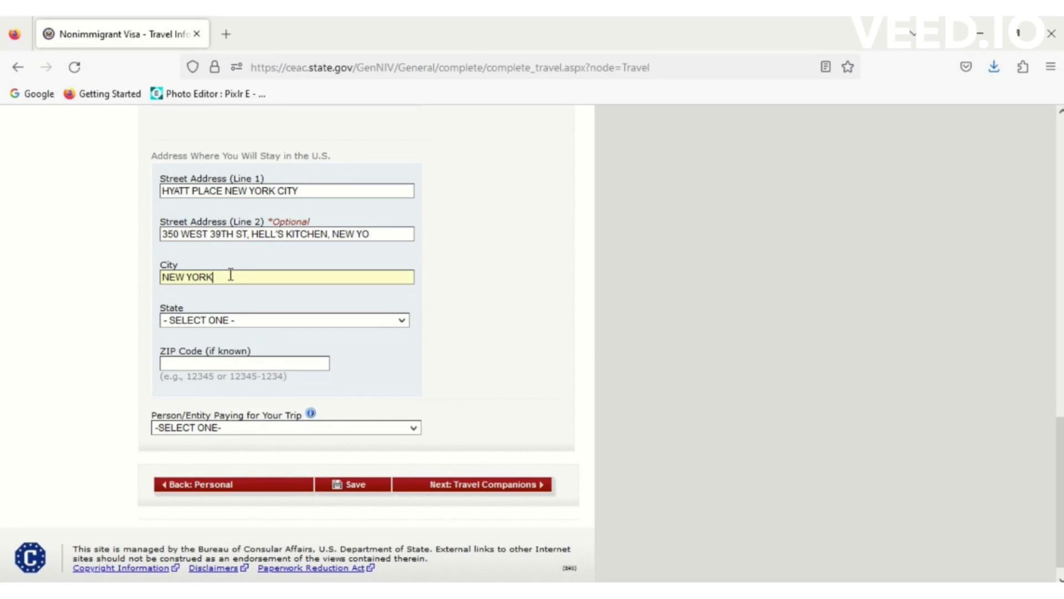
click(222, 319)
text(NEW YORK)
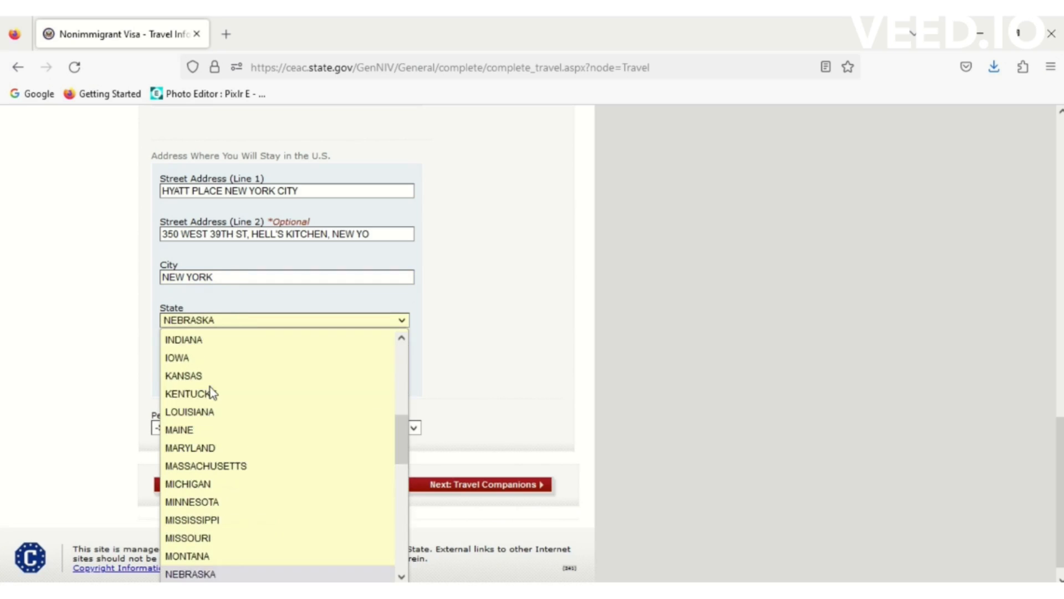
key(Down)
key(Down)
key(Down)
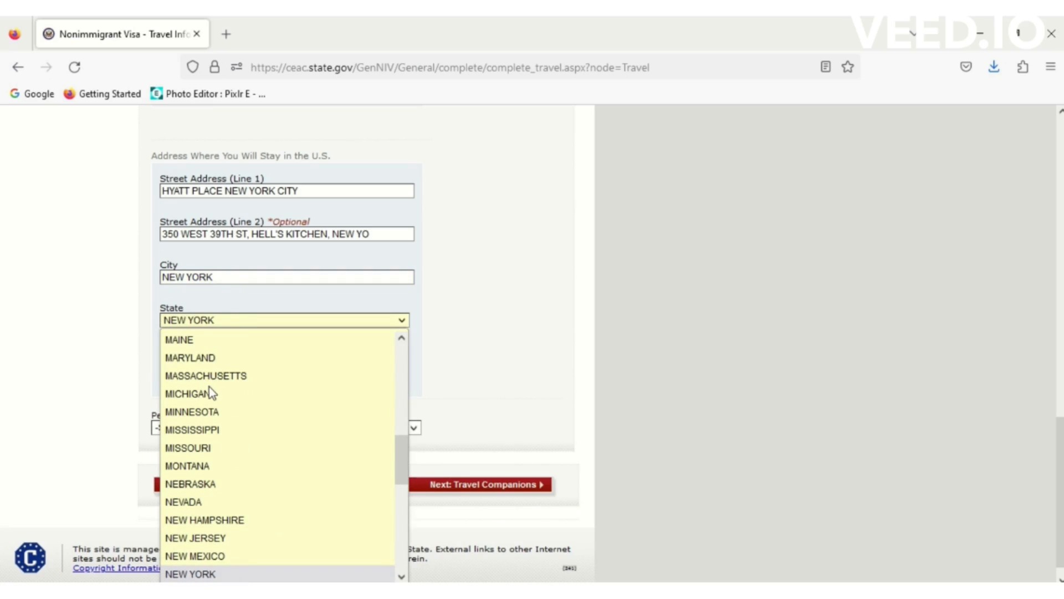
click(202, 574)
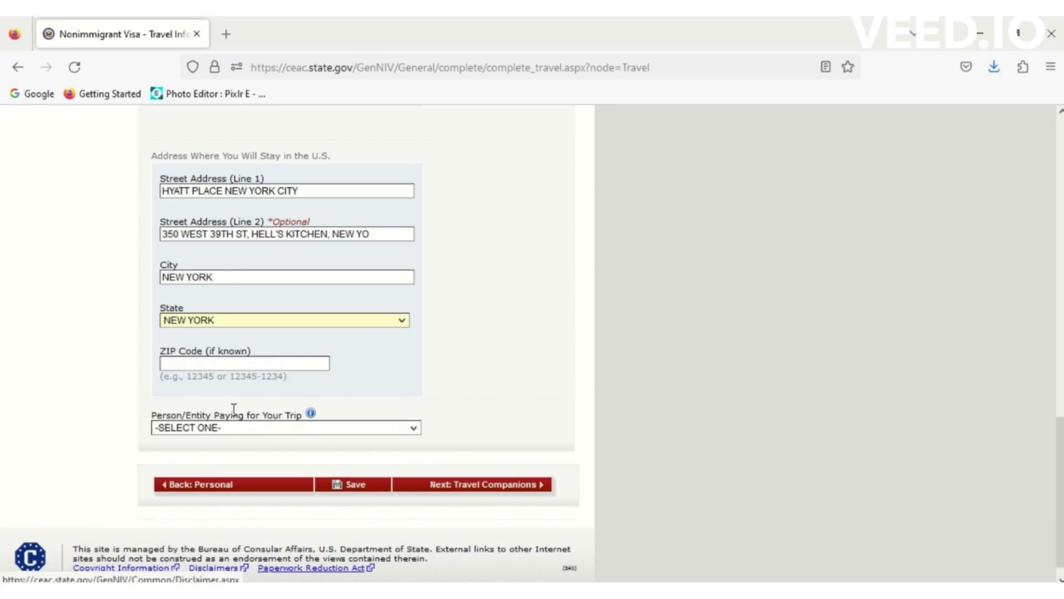
text(18)
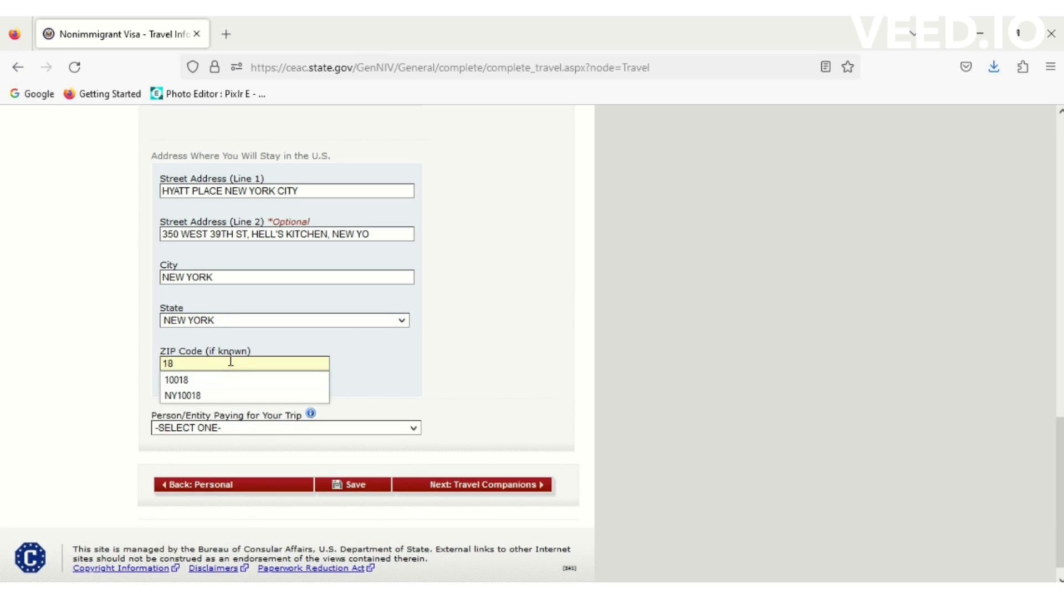
click(209, 377)
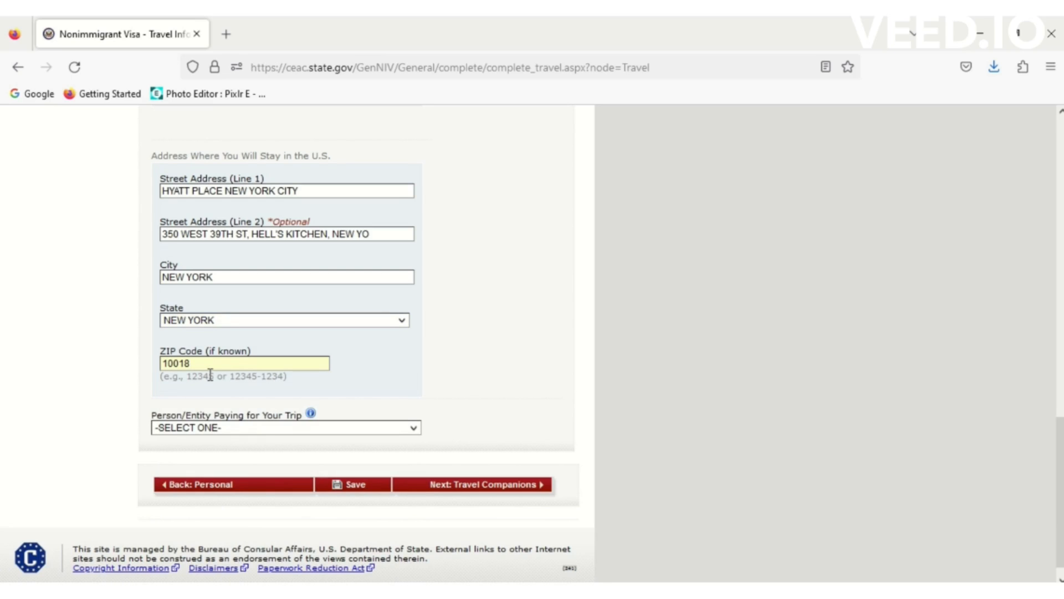
- Set the trip payer to SELF, save the Travel Information page and continue the application
click(259, 428)
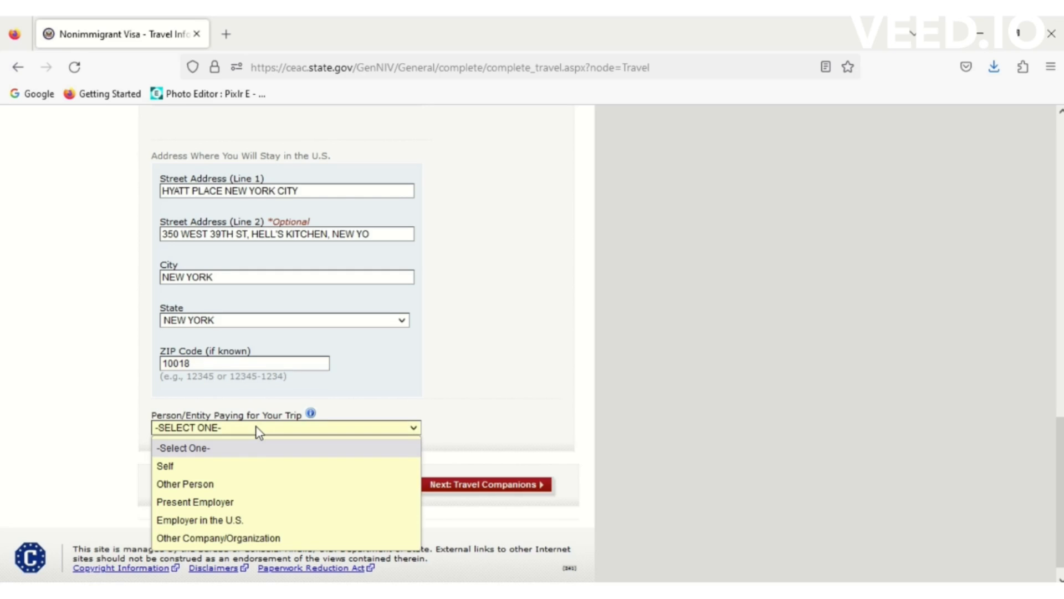
click(189, 472)
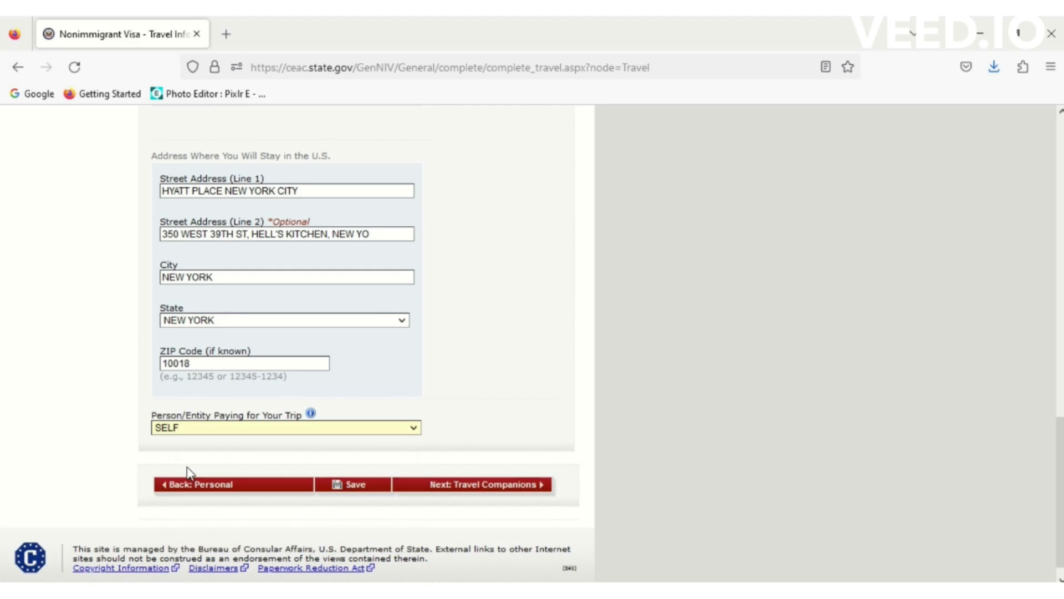
click(367, 491)
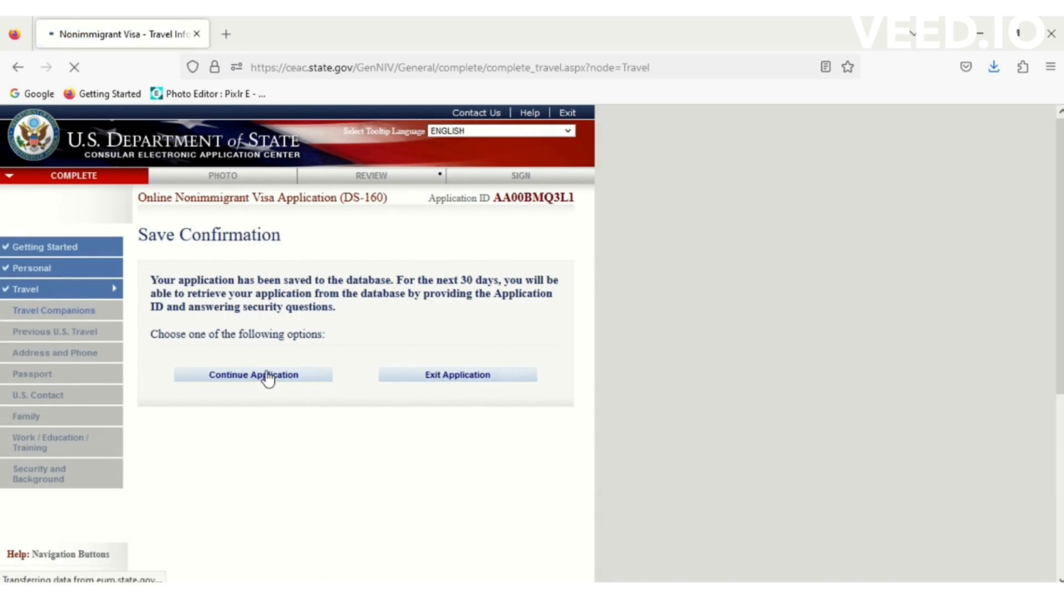
click(268, 375)
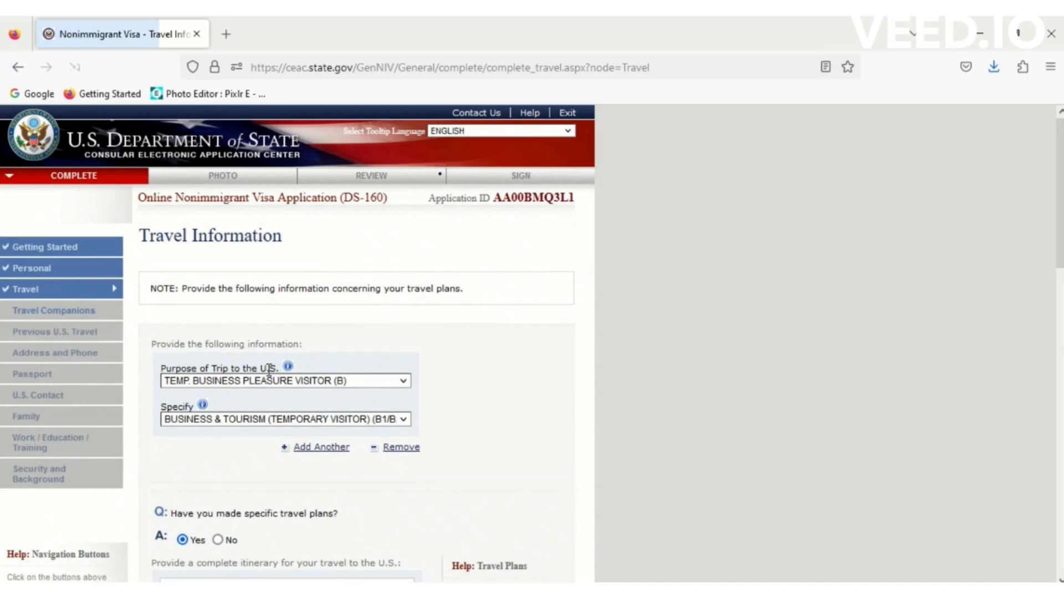
scroll(909, 482, down, 15)
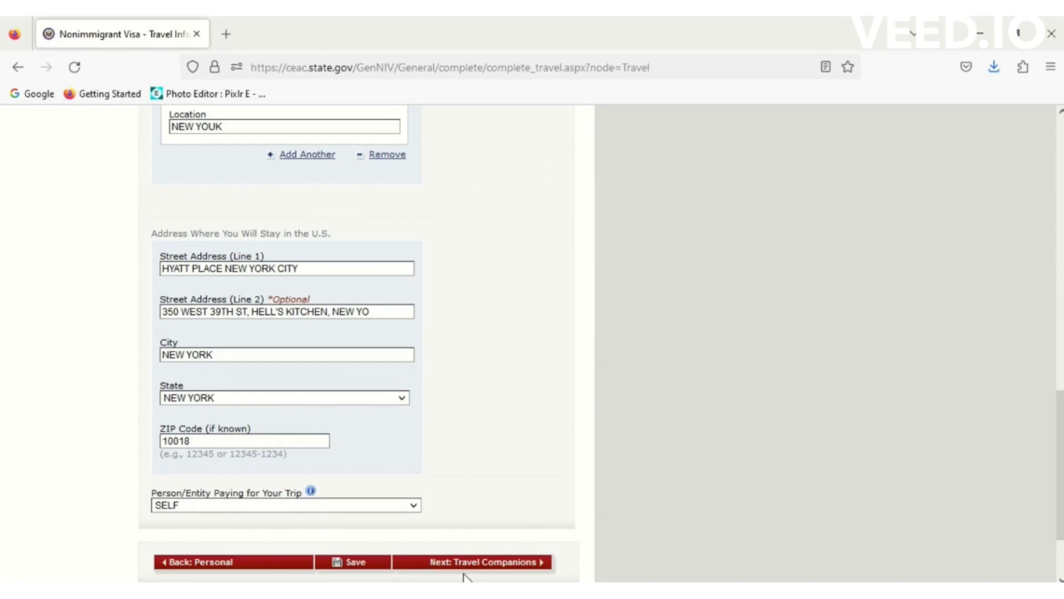
- On Travel Companions, answer Yes to travelling with others and No to travelling as a group
click(482, 564)
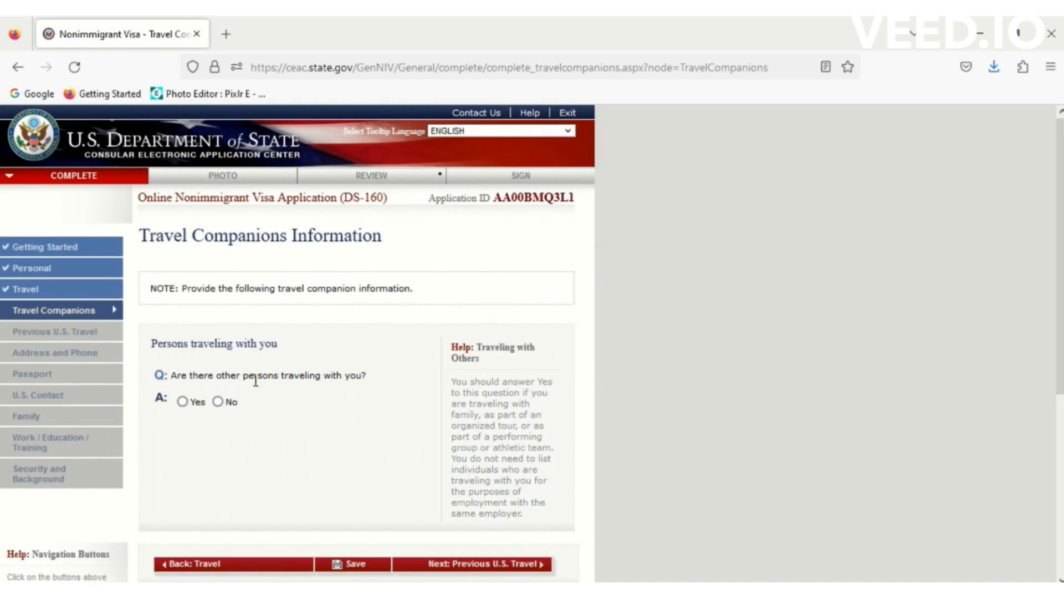
click(182, 402)
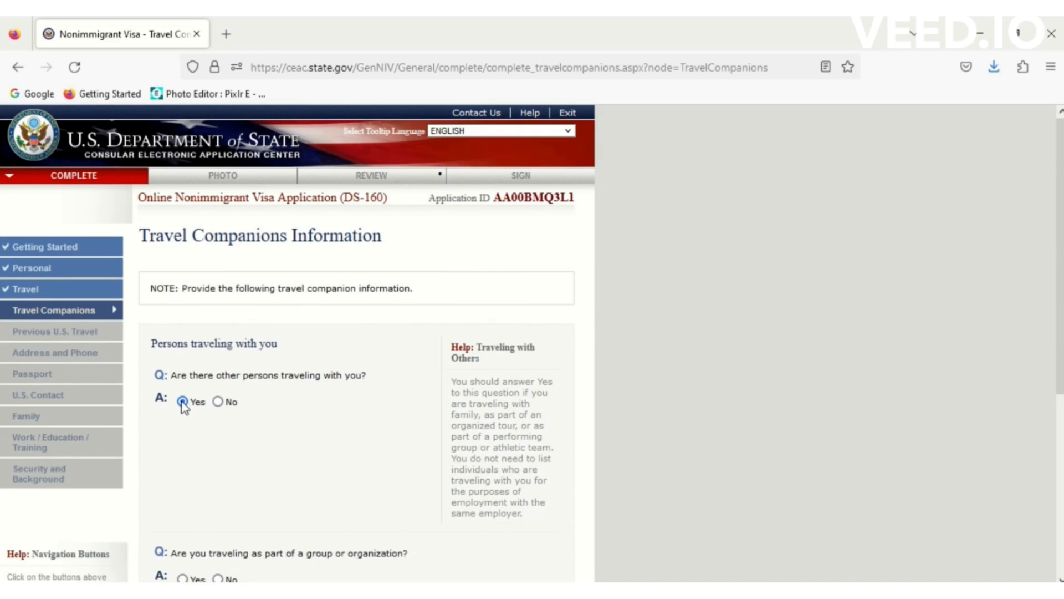
scroll(1061, 216, down, 3)
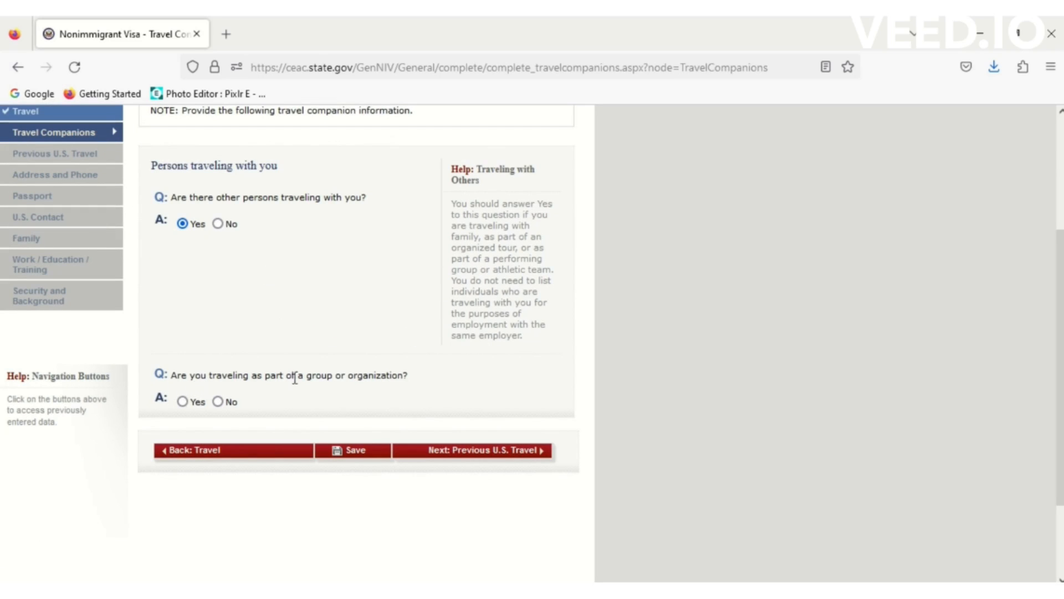
click(218, 402)
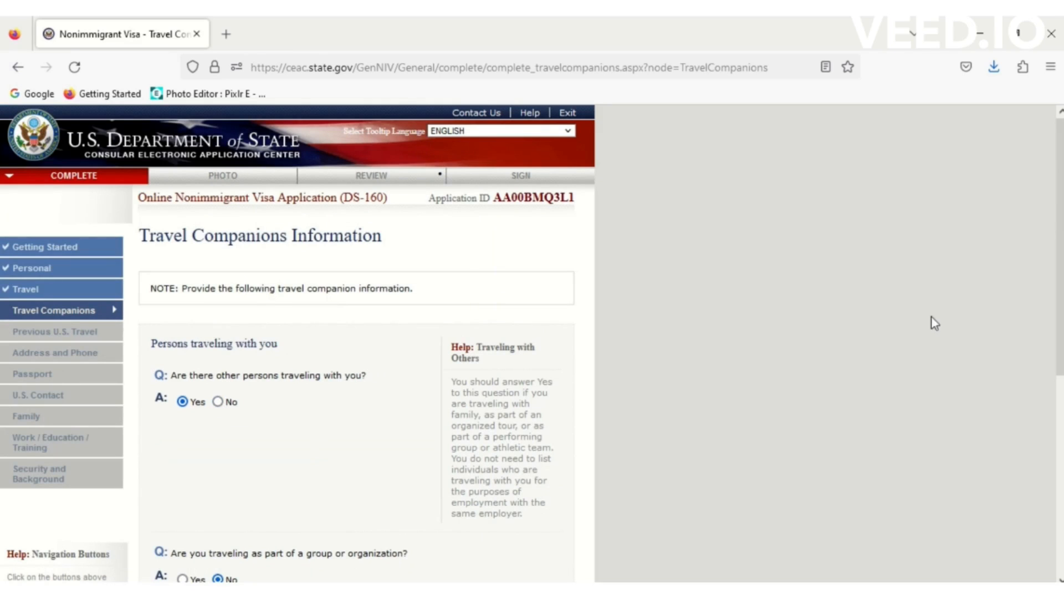
scroll(1058, 247, down, 5)
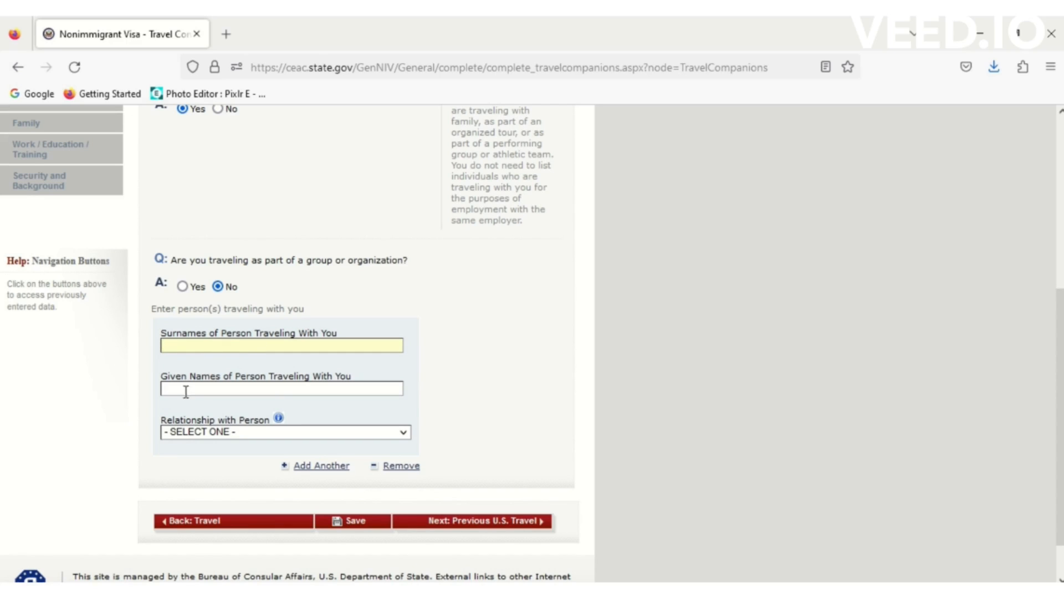
- Change the companions answer to No, save, and continue to Previous U.S. Travel
click(223, 433)
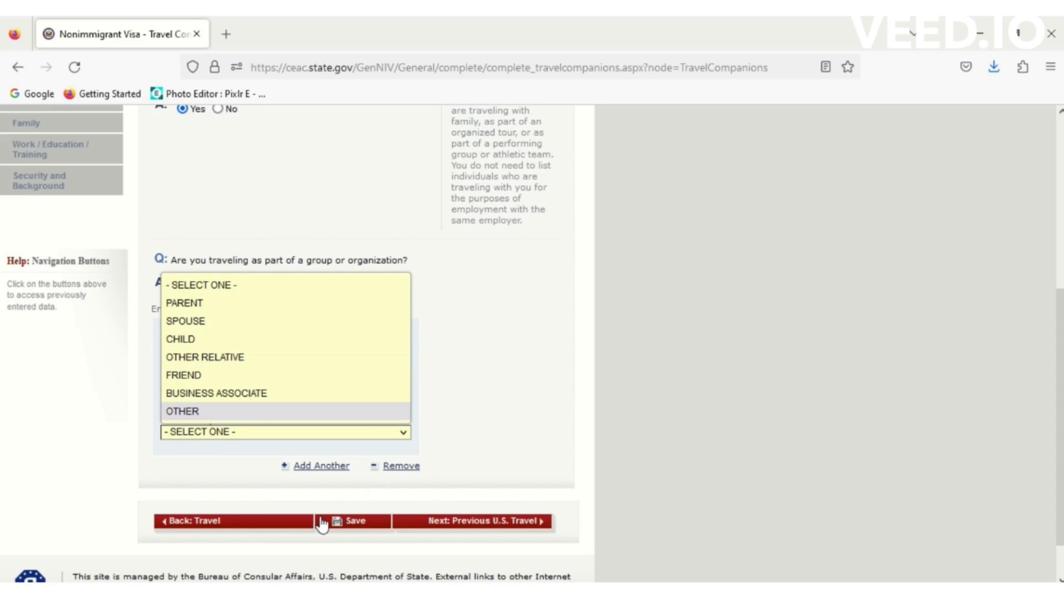
click(665, 414)
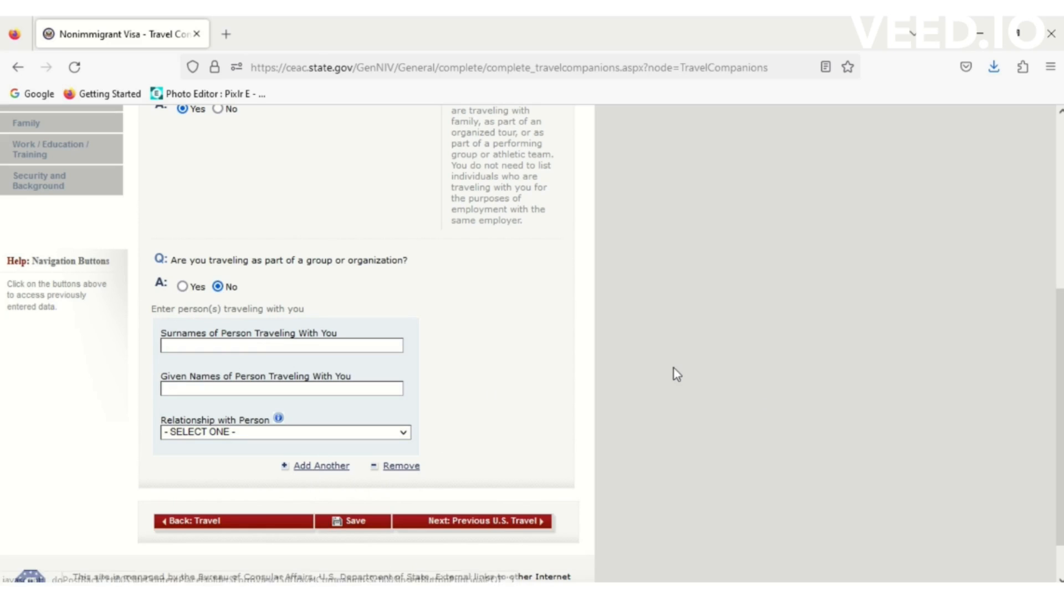
drag(1061, 352, 1060, 242)
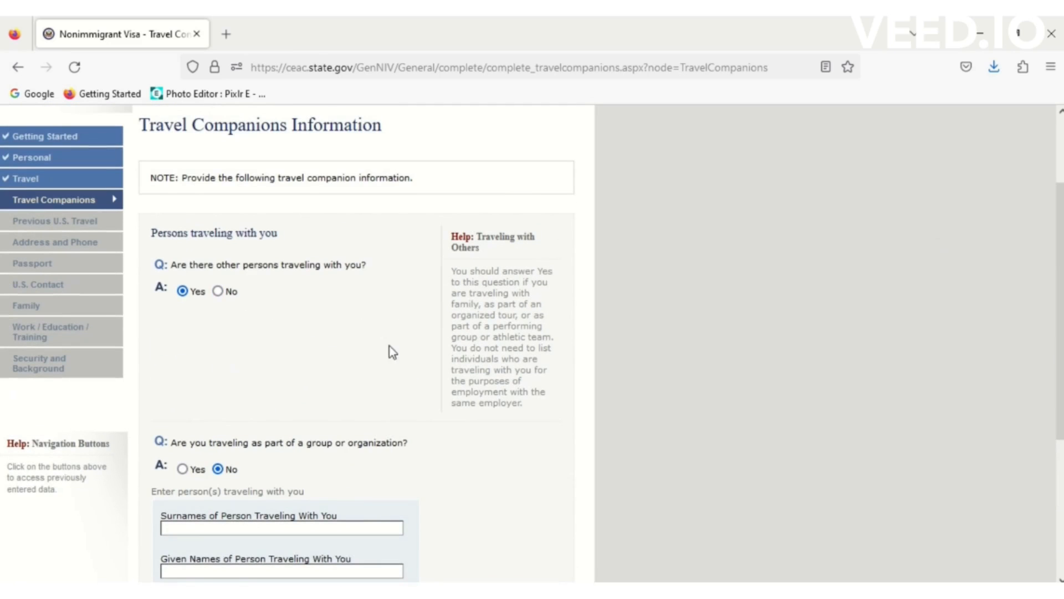
click(218, 291)
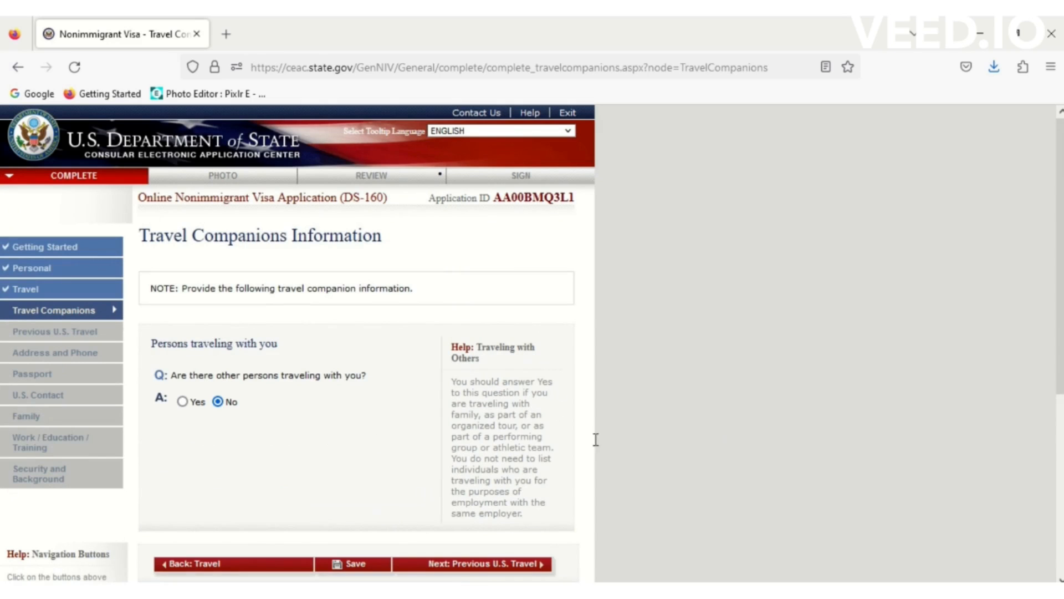
drag(1060, 273, 1060, 360)
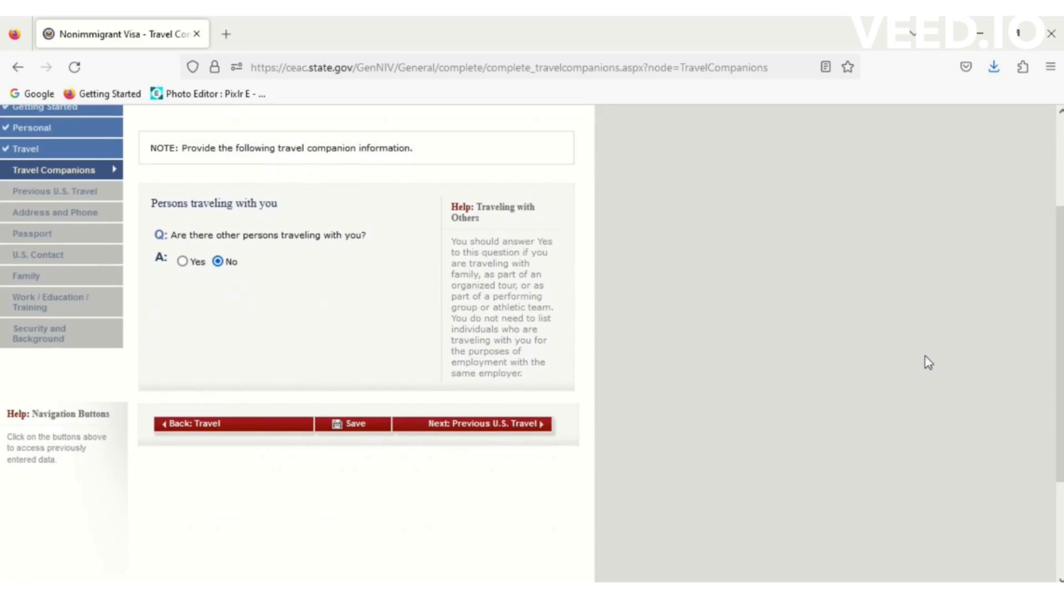
click(373, 432)
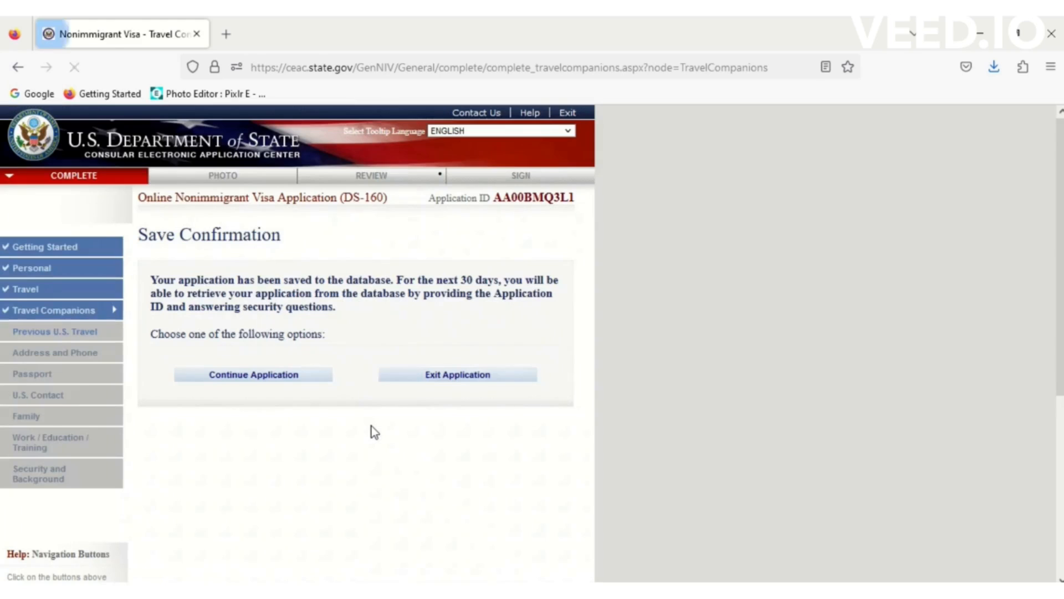
click(275, 383)
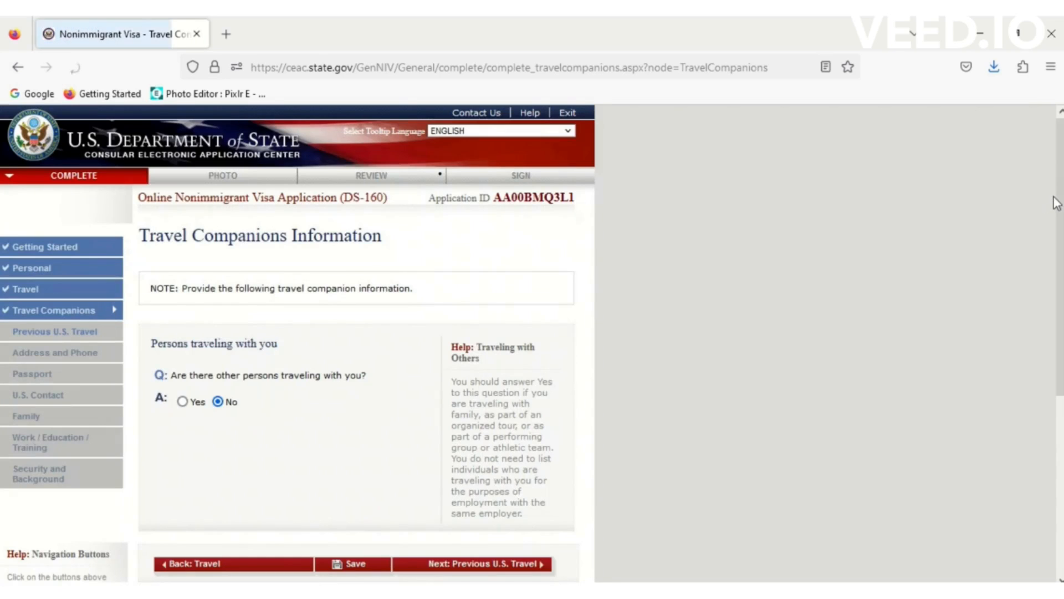
drag(1062, 228, 1062, 314)
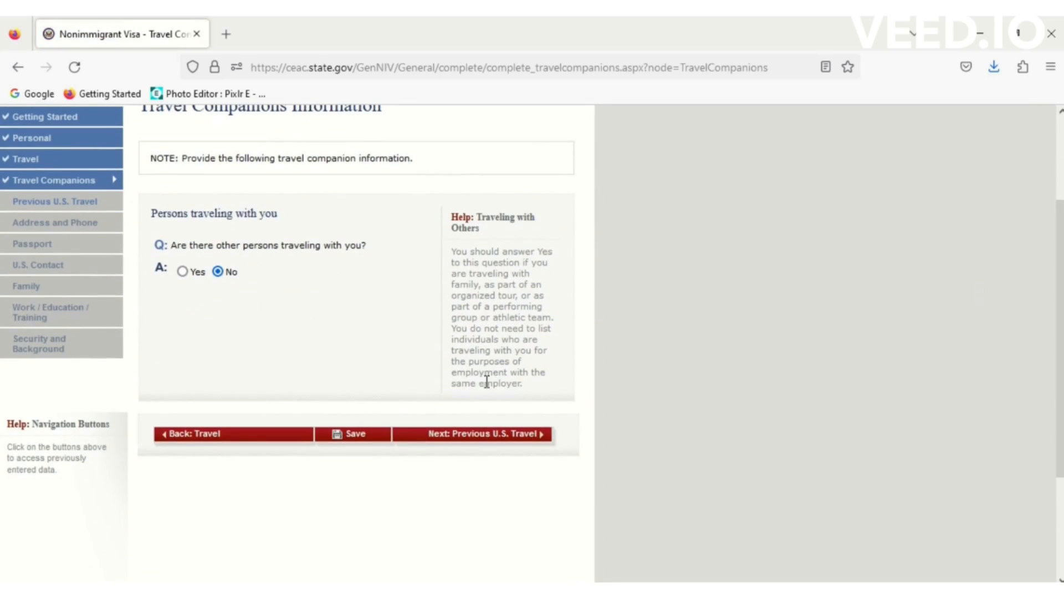
click(486, 440)
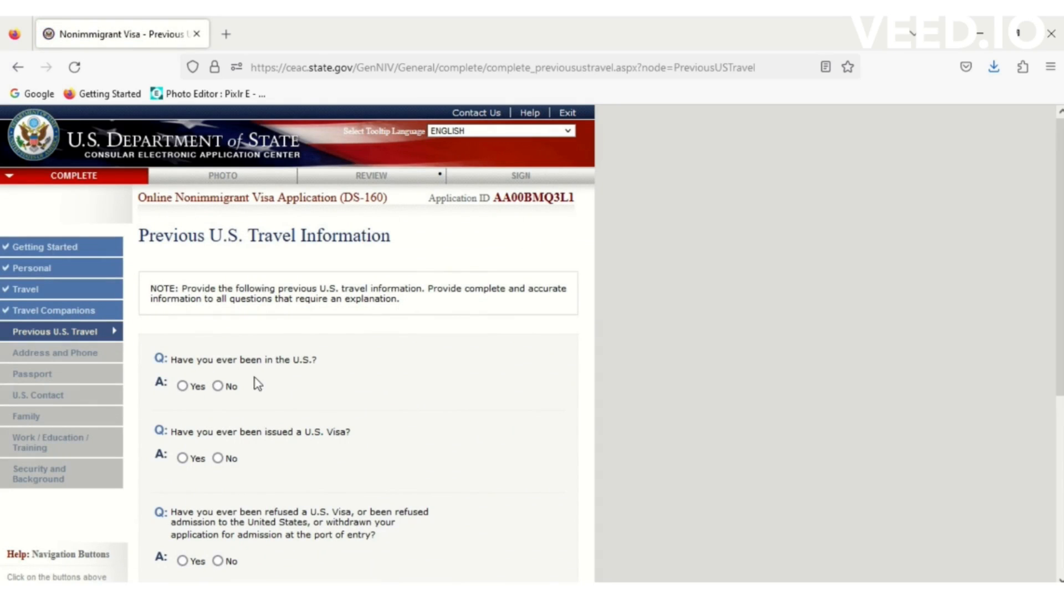
- Answer No to having been in the U.S., after briefly selecting Yes
click(183, 386)
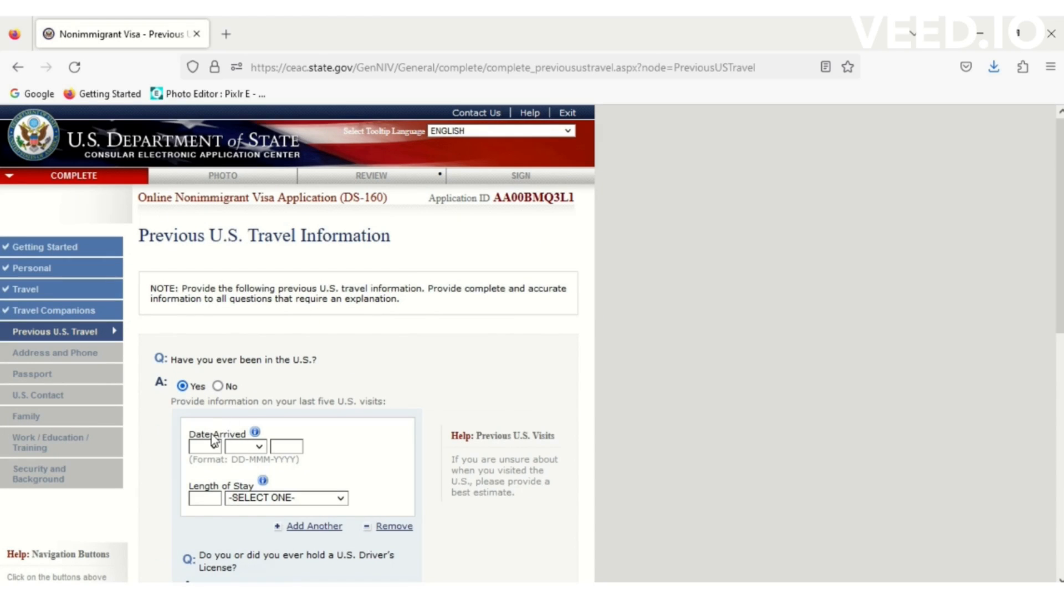
click(246, 498)
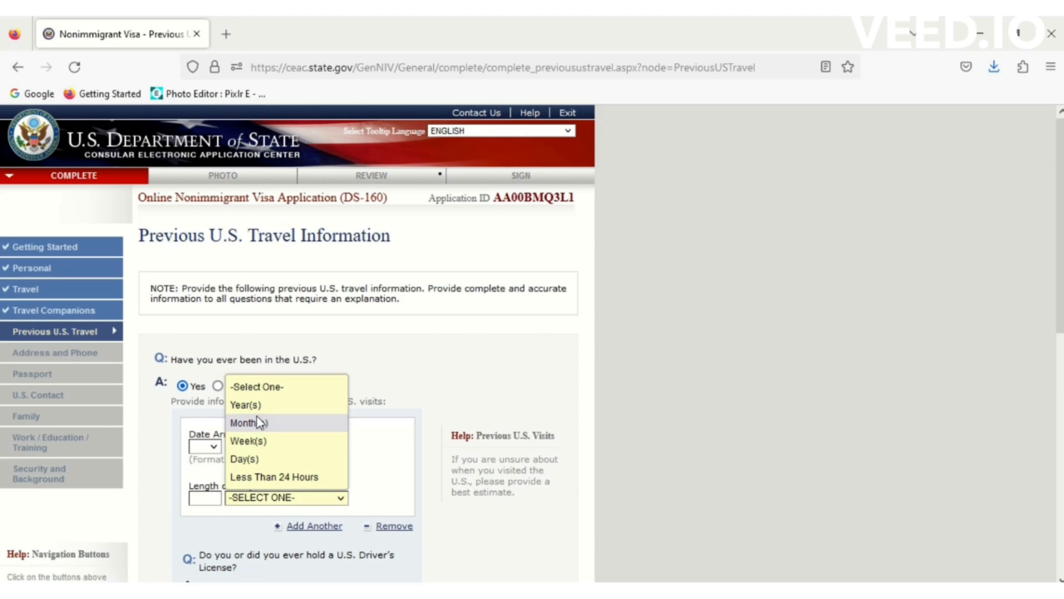
click(636, 337)
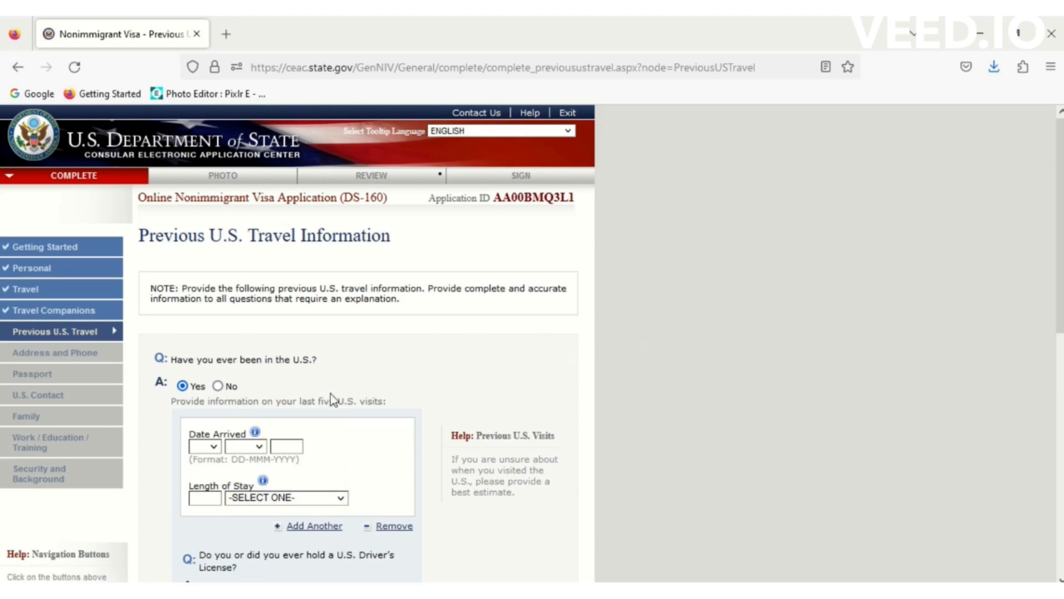
click(217, 386)
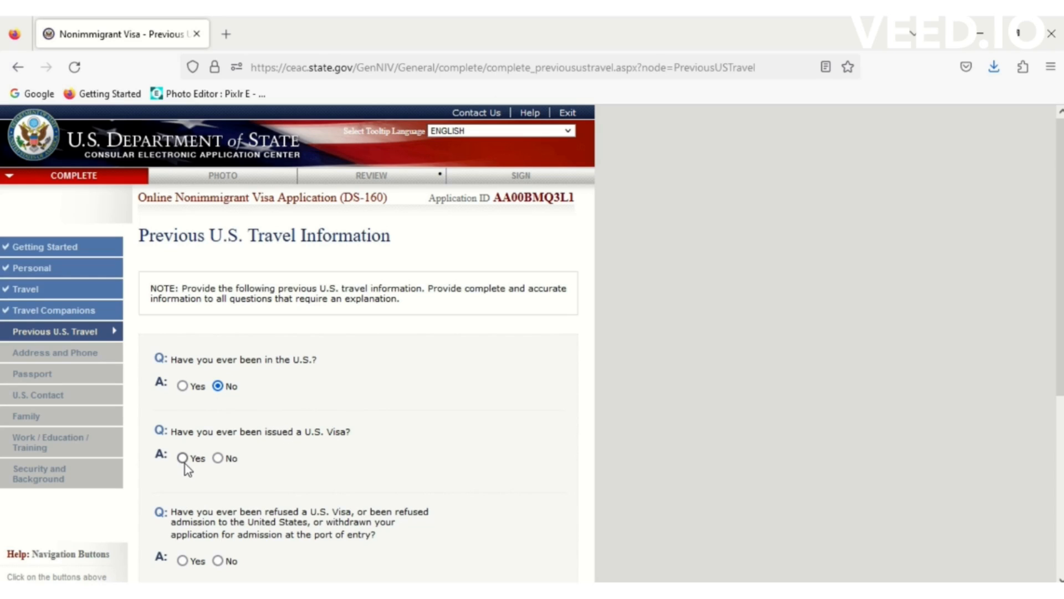
- Answer No to the U.S. visa, visa refusal and immigrant petition questions
click(218, 459)
drag(1057, 330, 1058, 470)
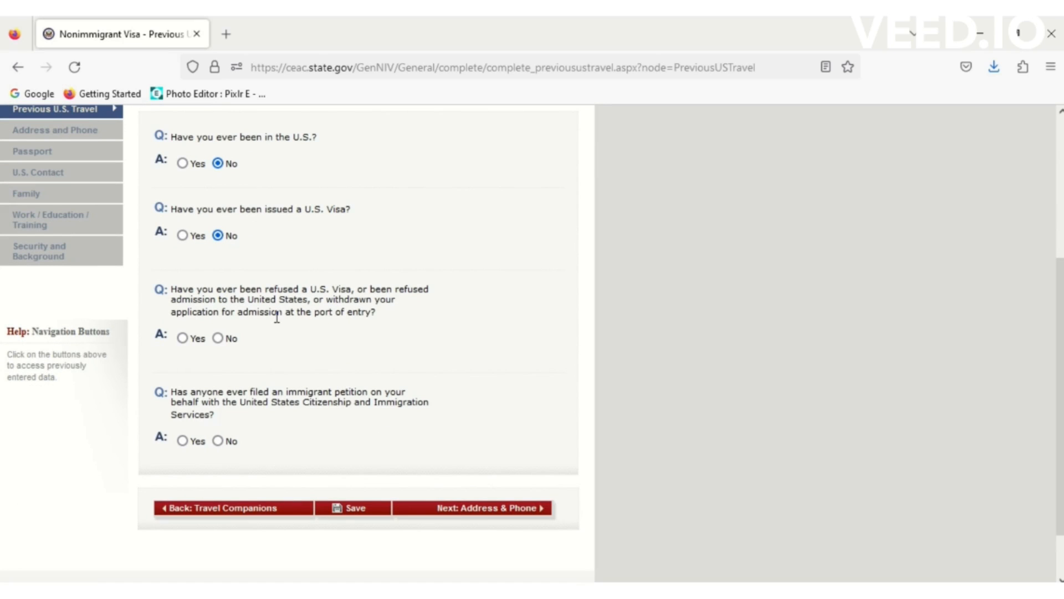
click(218, 338)
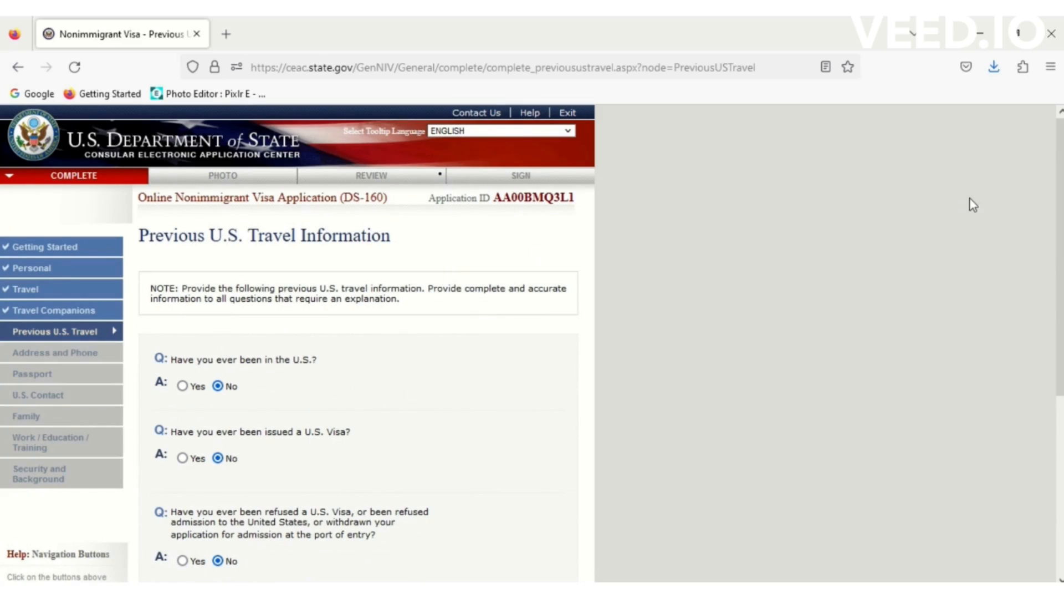
scroll(1060, 232, down, 5)
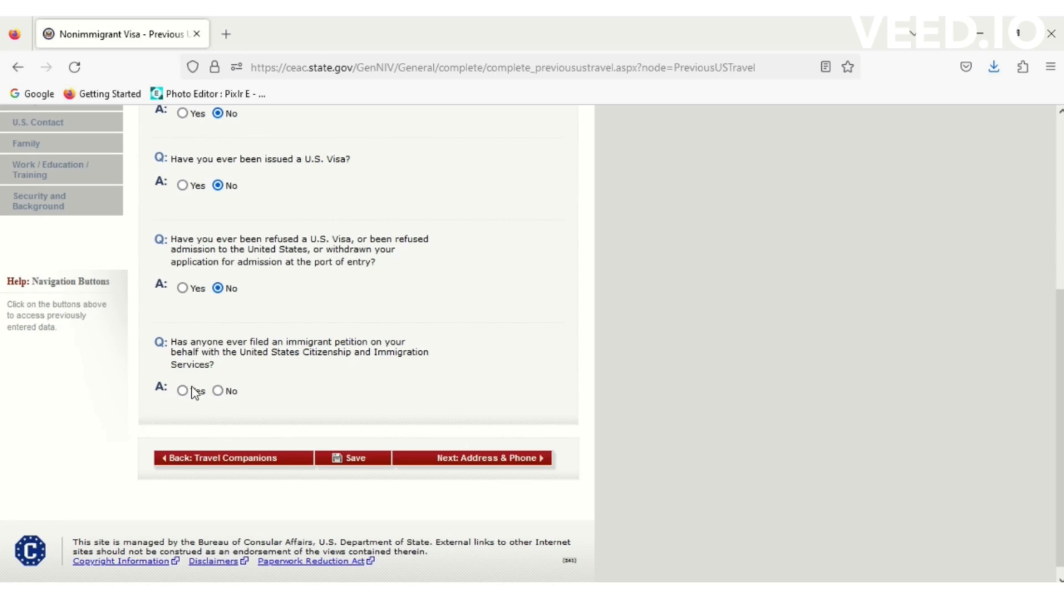
click(217, 390)
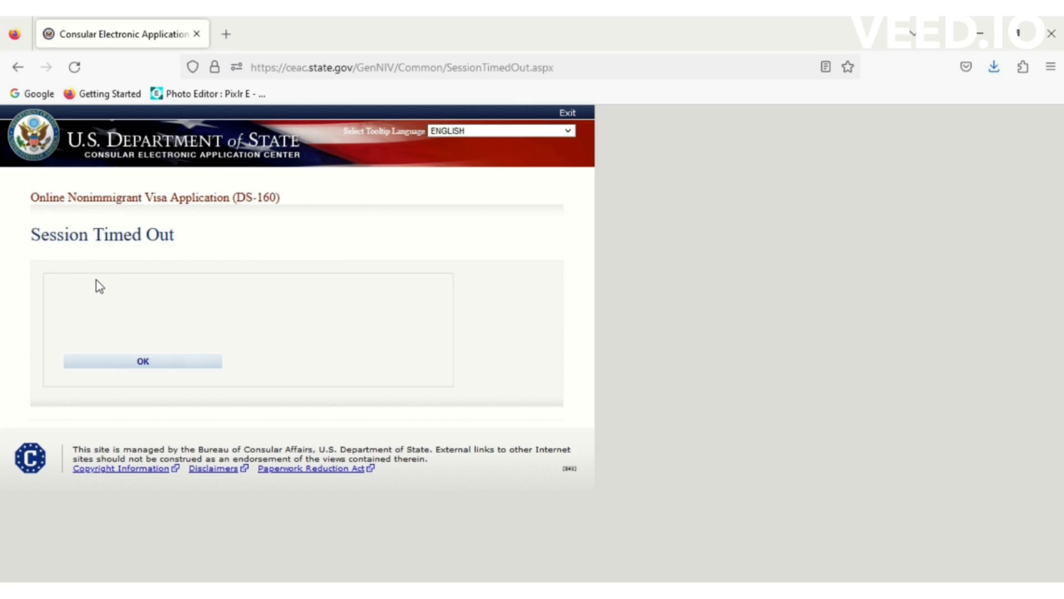
- After the timeout, choose location PAKISTAN, ISLAMABAD, enter the verification code and start retrieving an application
click(162, 367)
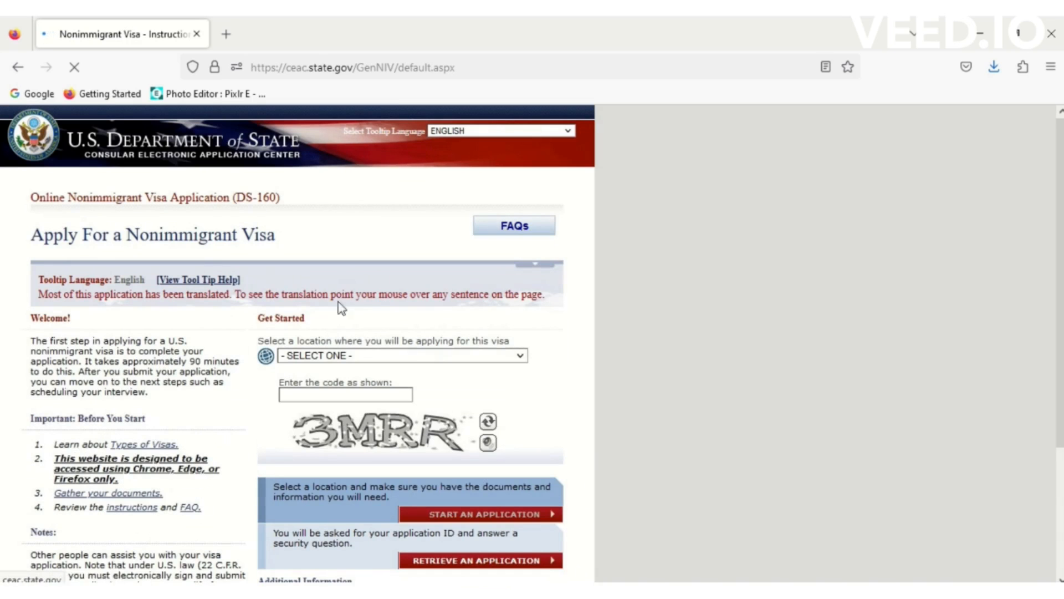
click(357, 356)
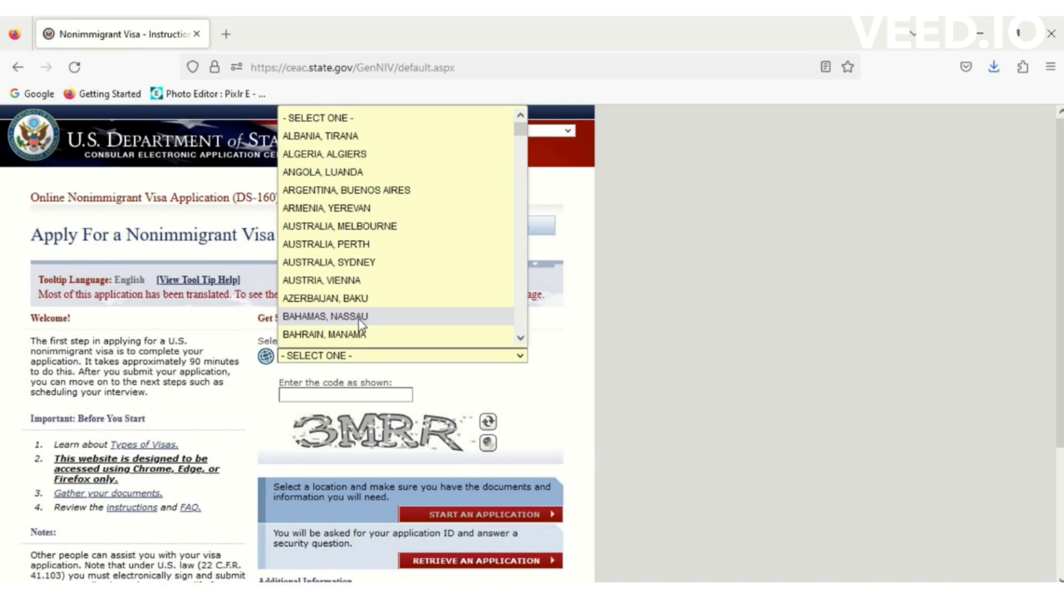
key(p)
key(Down)
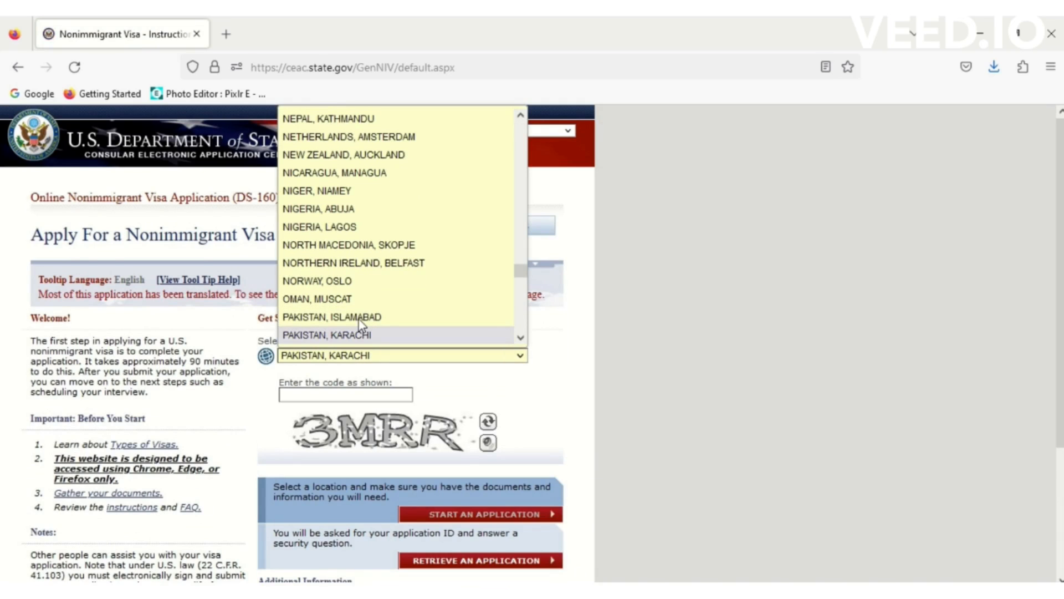
click(360, 317)
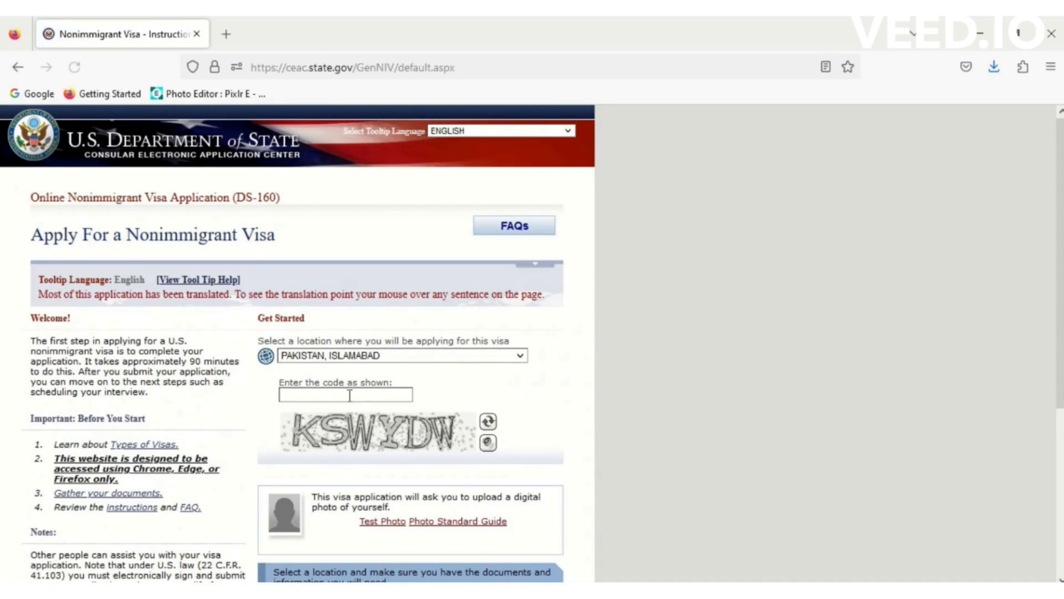
click(349, 396)
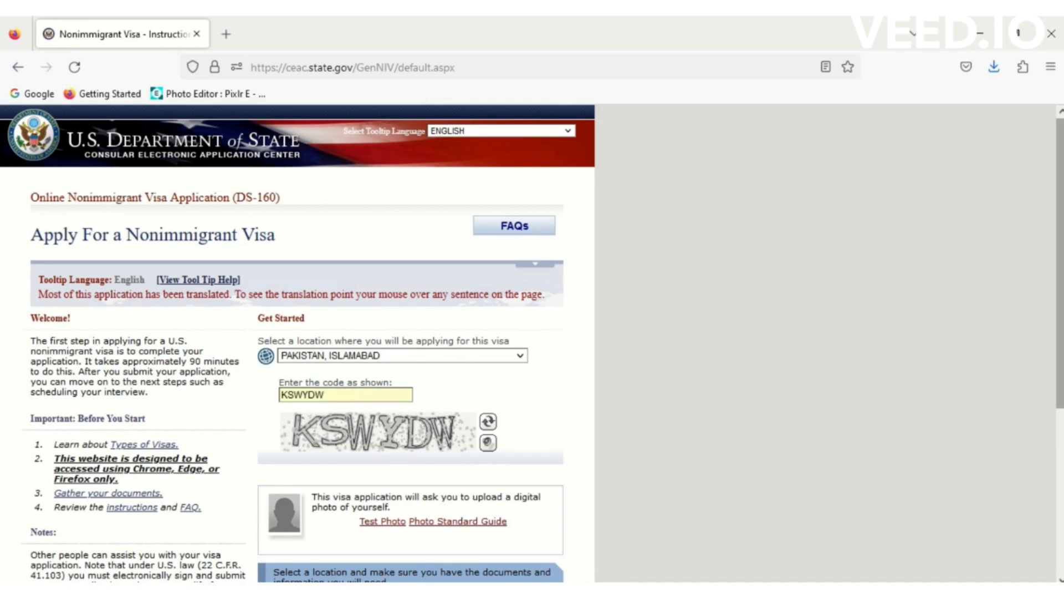
scroll(527, 494, down, 3)
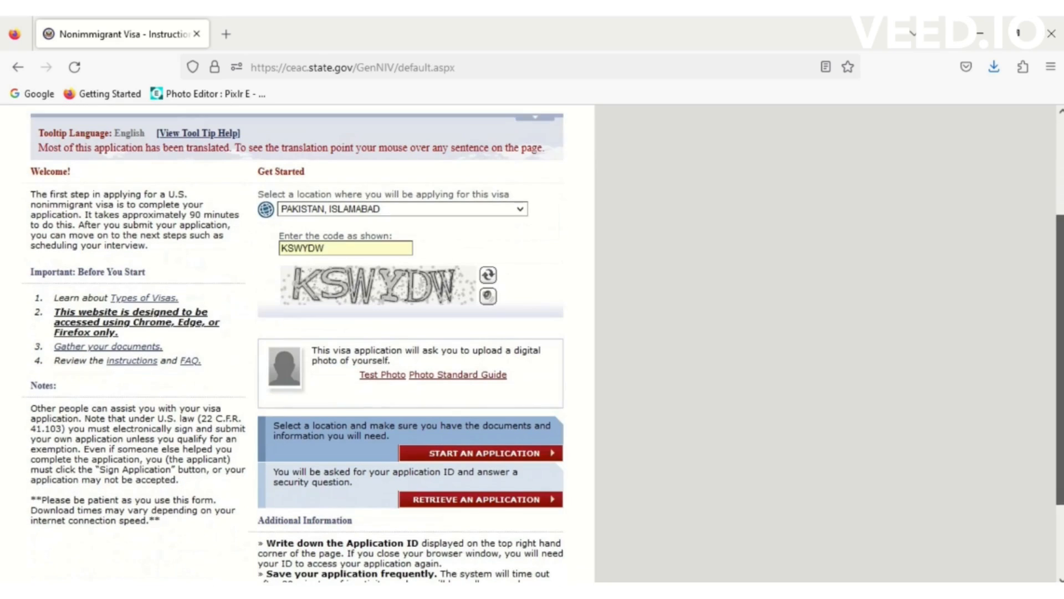
click(503, 502)
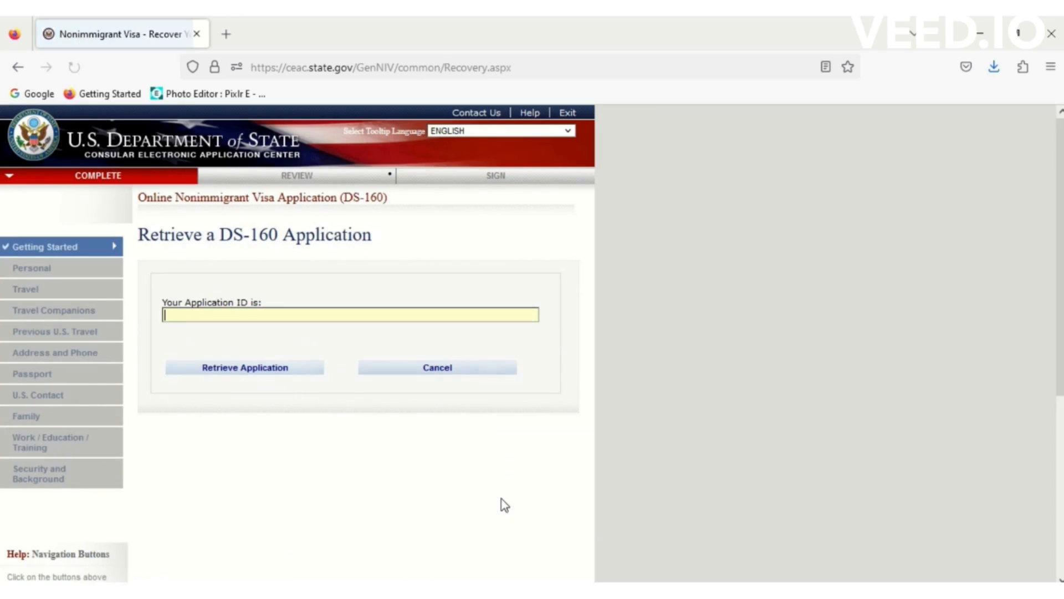
- Copy the saved application ID from the Word notes
key(alt+Tab)
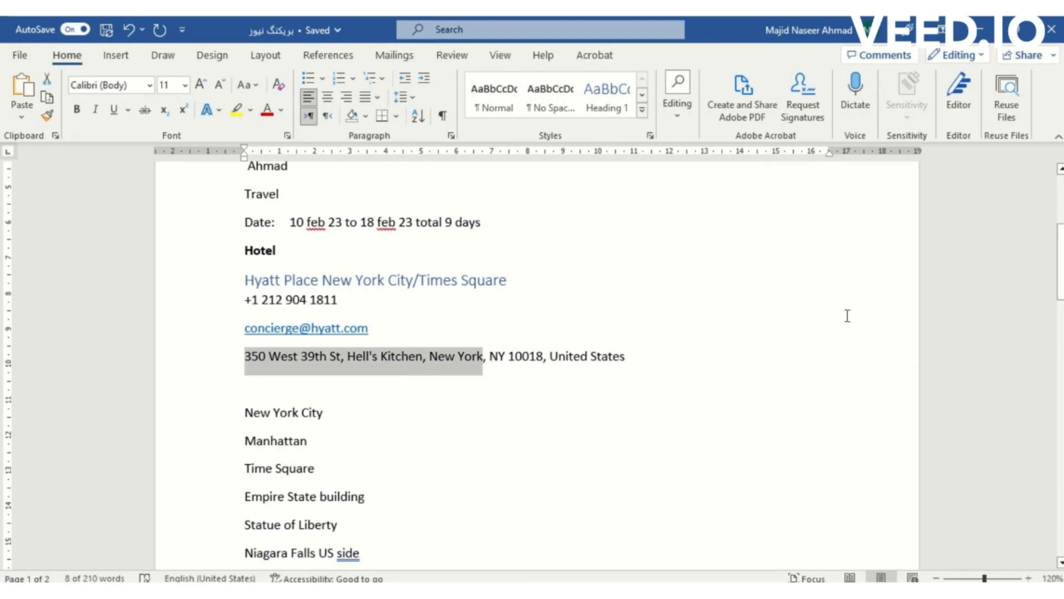
drag(1061, 282, 1061, 233)
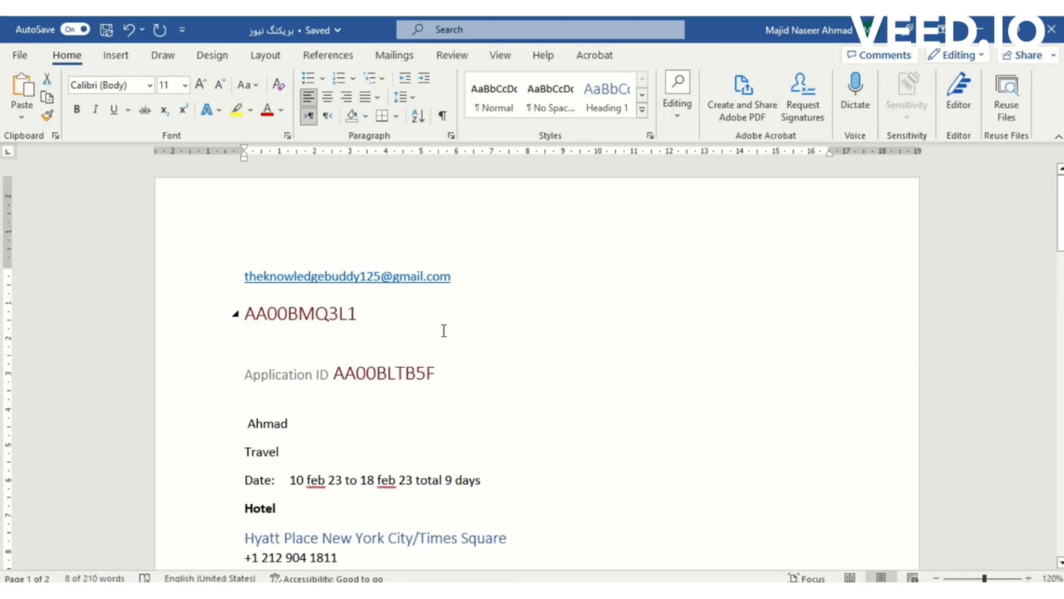
click(337, 314)
double_click(337, 314)
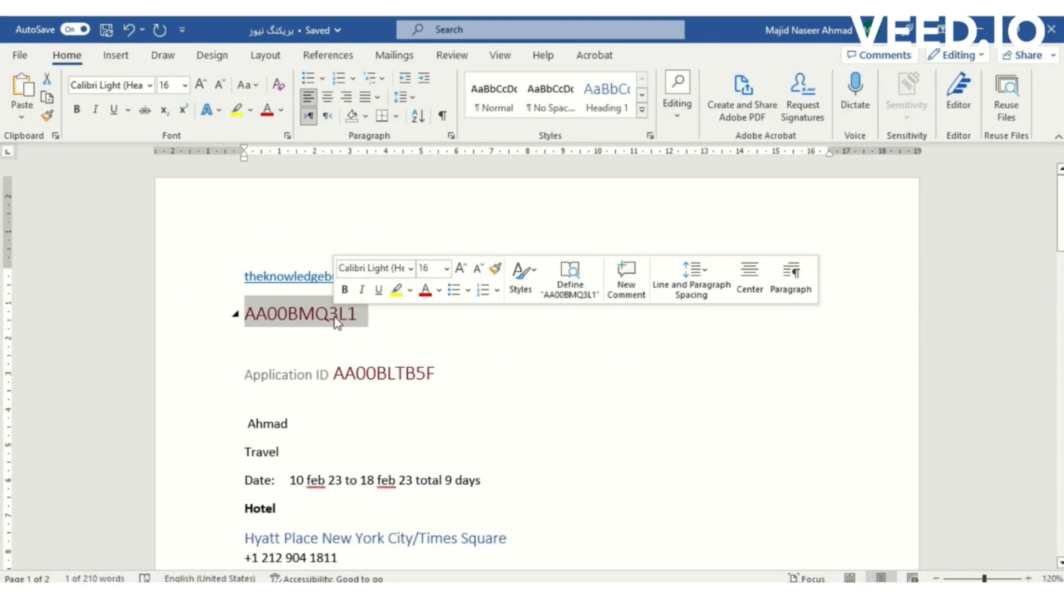
key(ctrl+c)
key(alt+Tab)
- Submit the pasted application ID and answer the surname, birth-year and teacher security questions
key(ctrl+v)
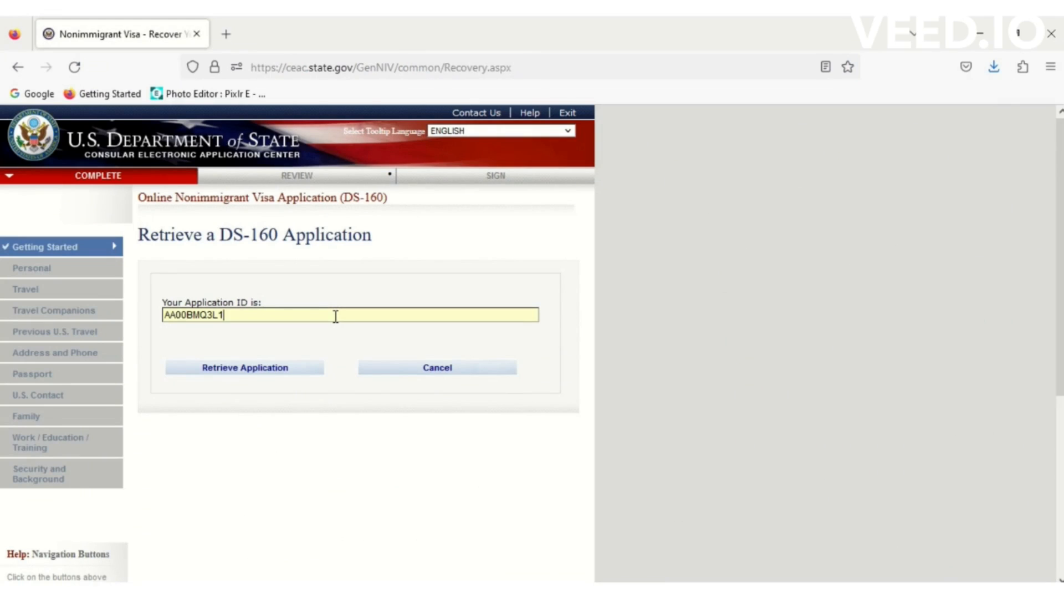
click(268, 372)
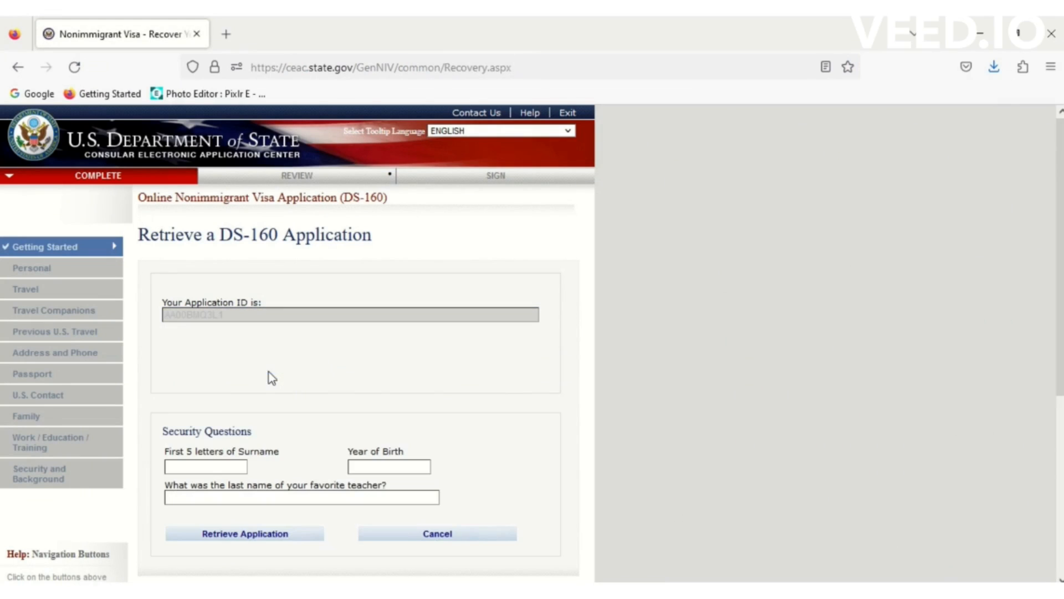
click(211, 466)
key(Tab)
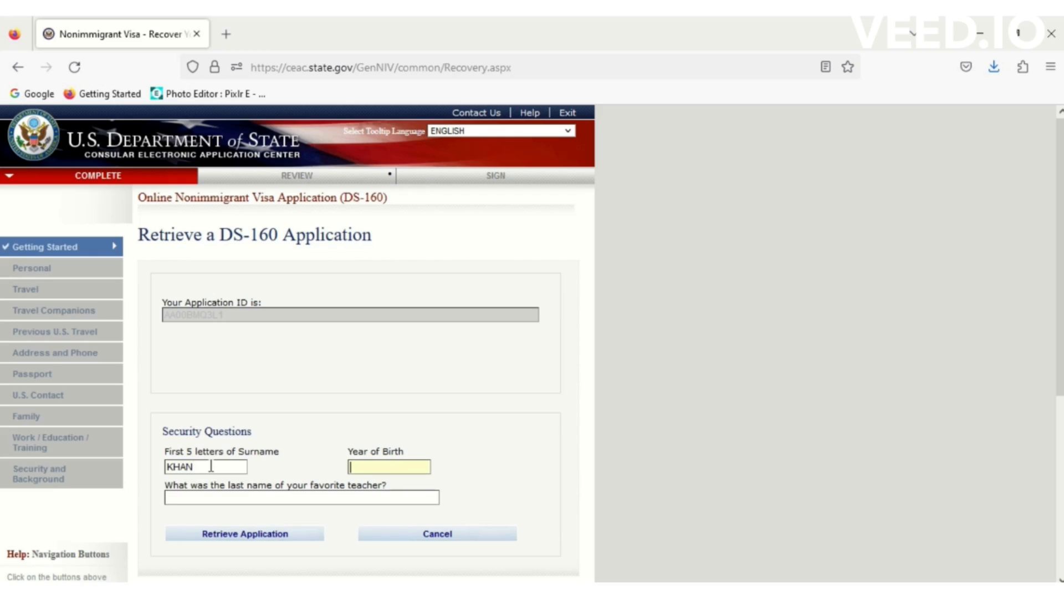
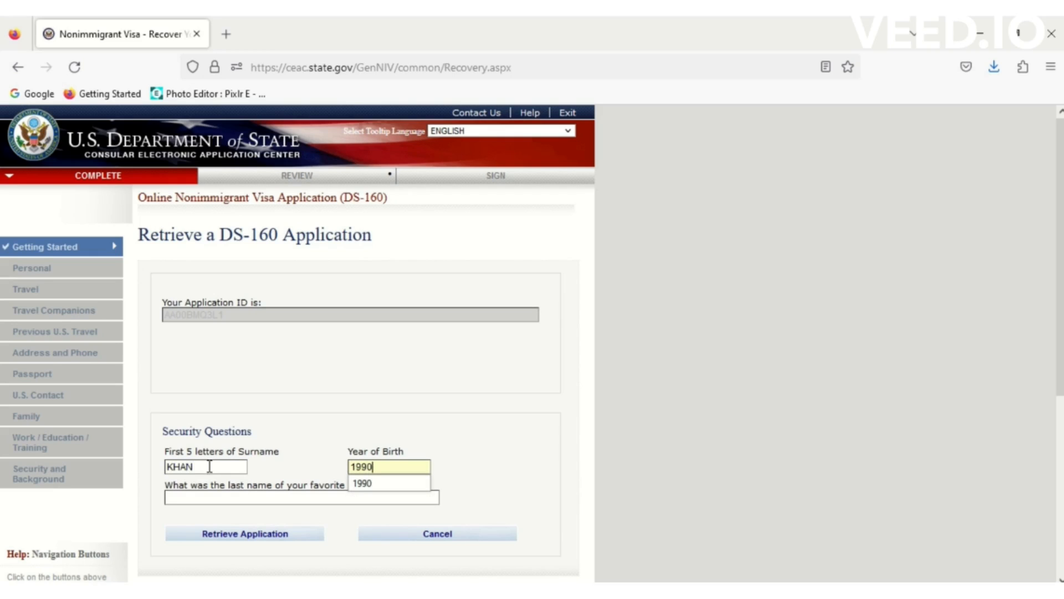
click(187, 495)
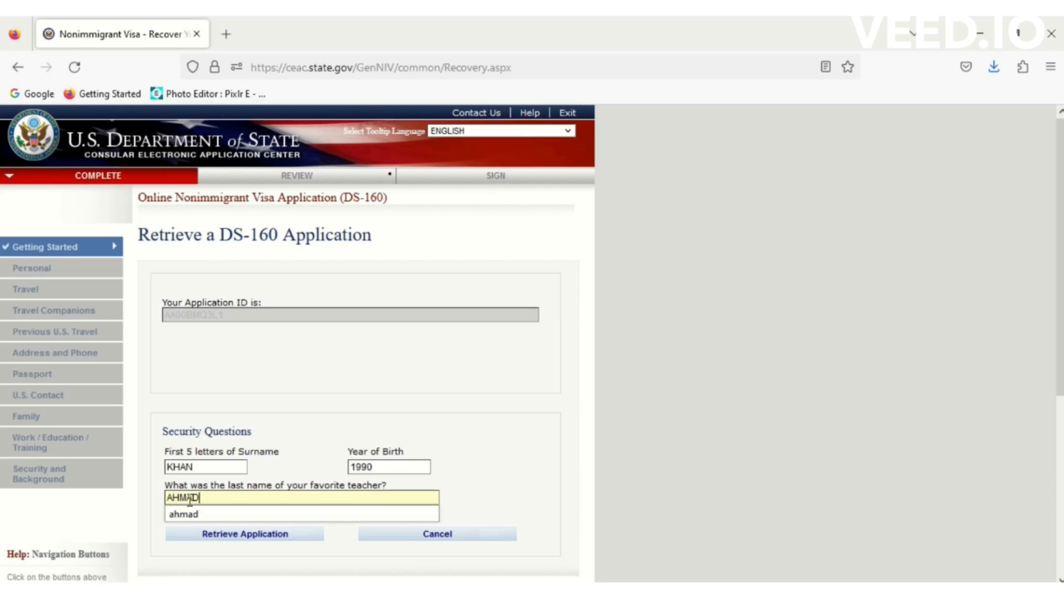
click(228, 532)
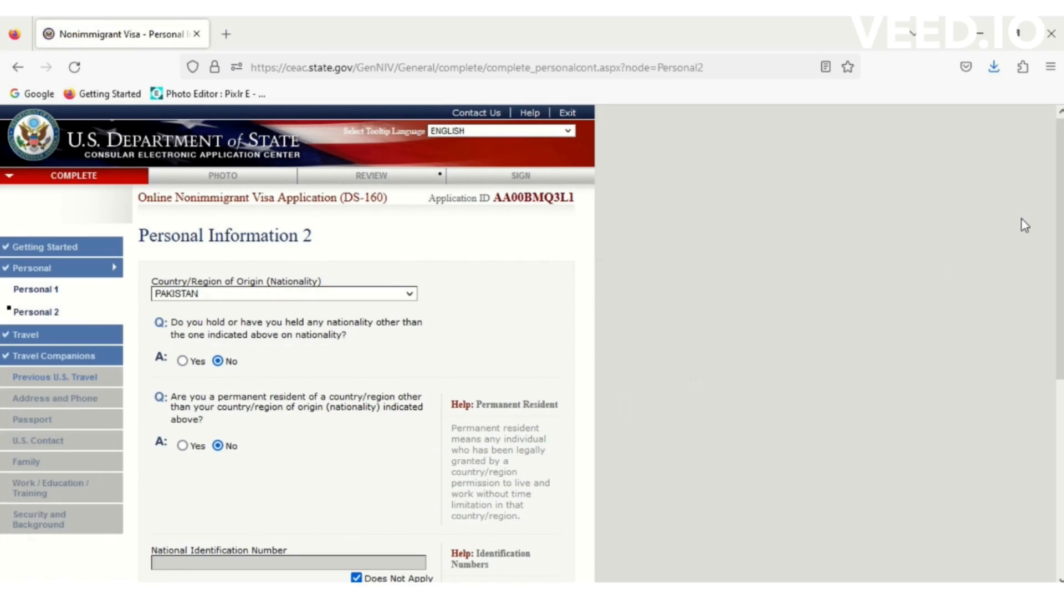
- Page forward through the filled Travel and Travel Companions pages to Previous U.S. Travel Information
drag(1059, 241, 959, 437)
click(508, 425)
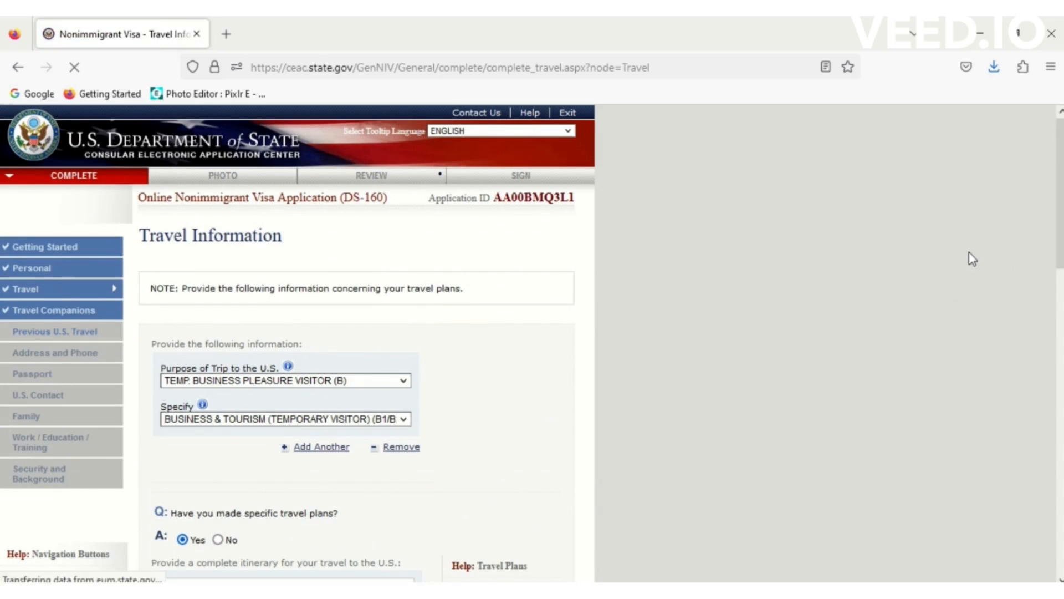
scroll(1058, 263, down, 15)
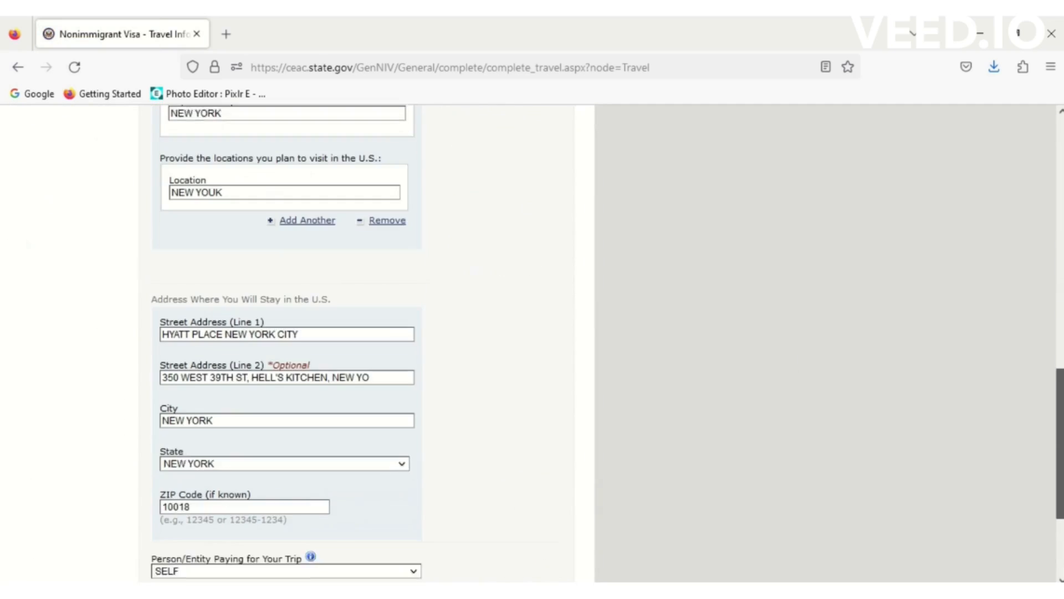
scroll(521, 516, down, 3)
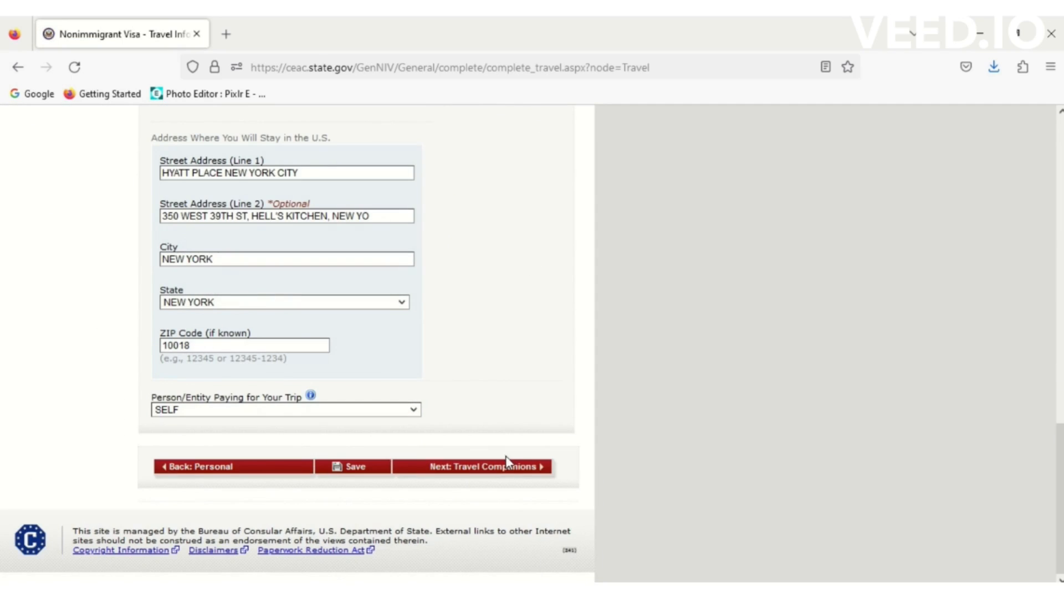
click(508, 469)
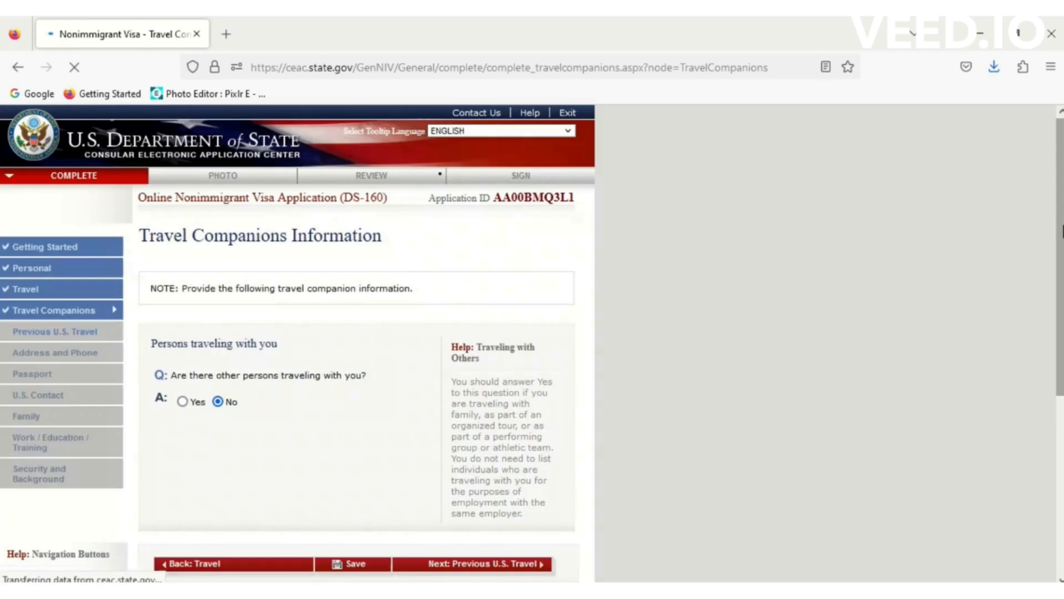
scroll(560, 254, down, 5)
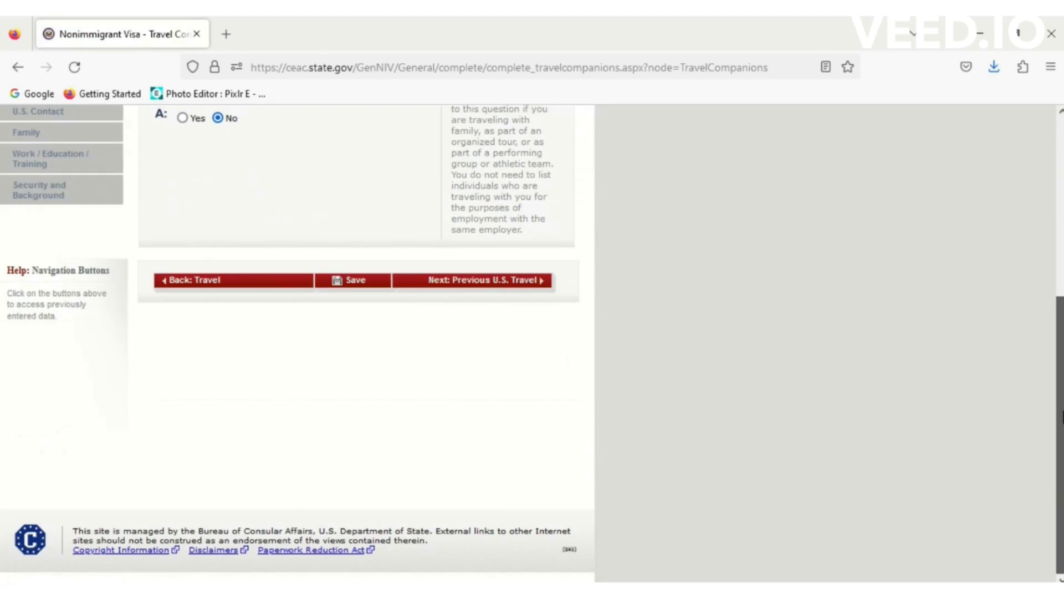
click(525, 280)
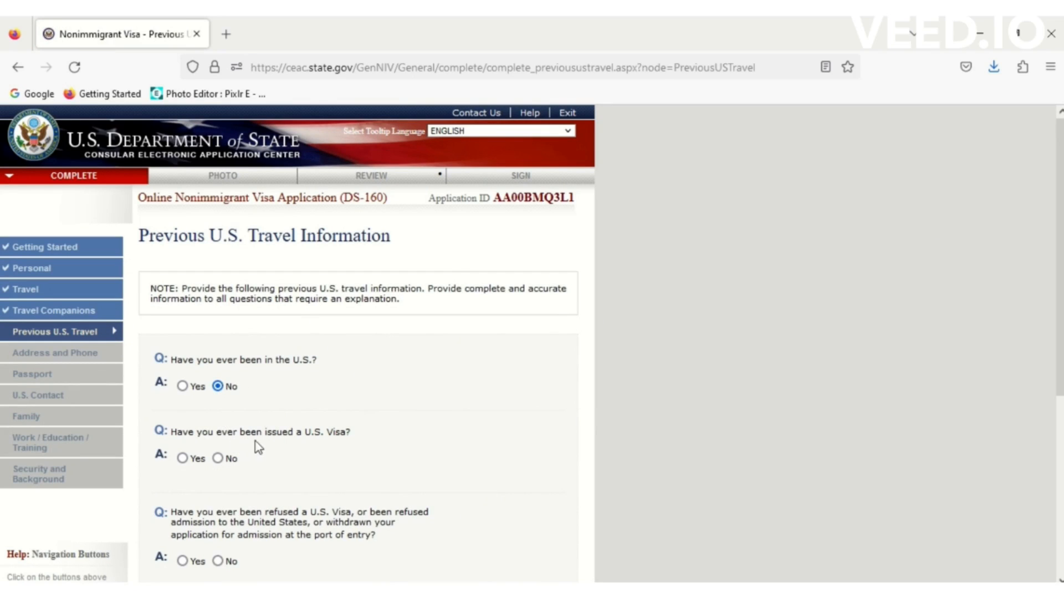
- Answer No to the prior U.S. visa and immigrant petition questions
click(218, 458)
drag(1060, 272, 1060, 410)
scroll(1058, 278, down, 5)
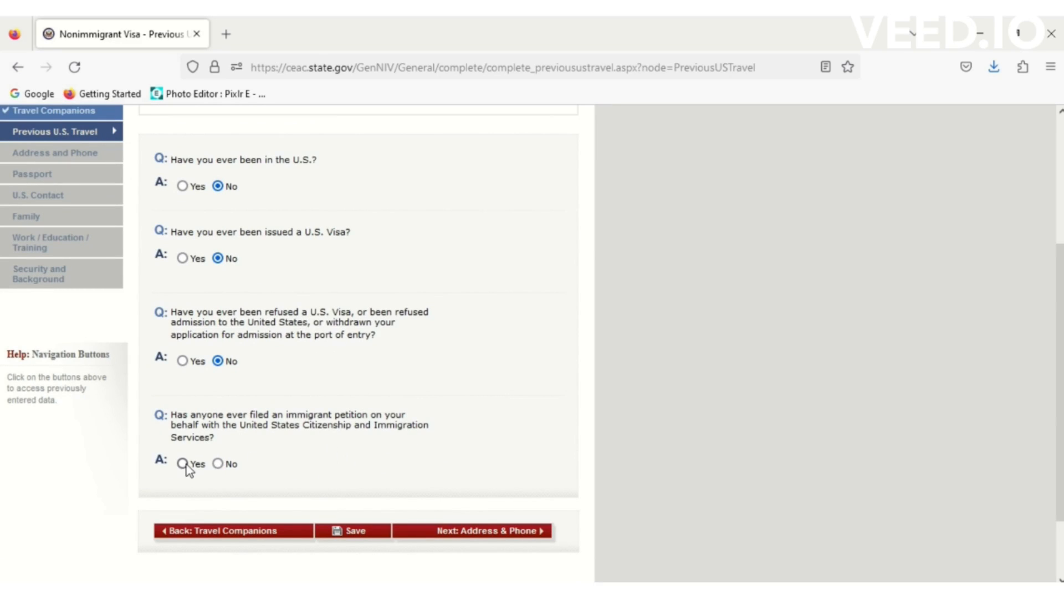
click(218, 464)
click(350, 527)
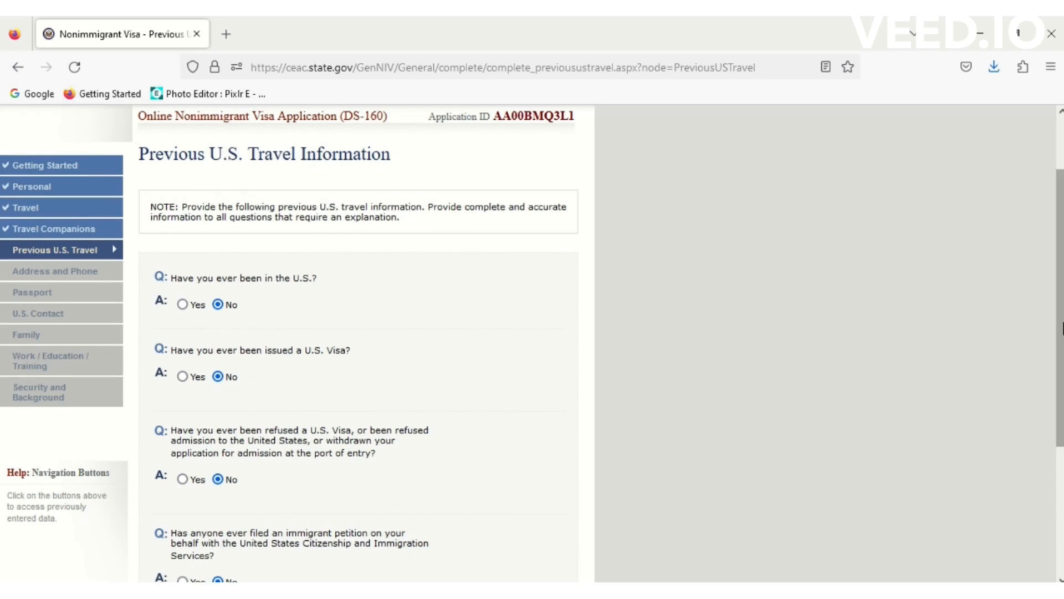
- Save the Previous U.S. Travel page and resume the application
scroll(1055, 314, down, 3)
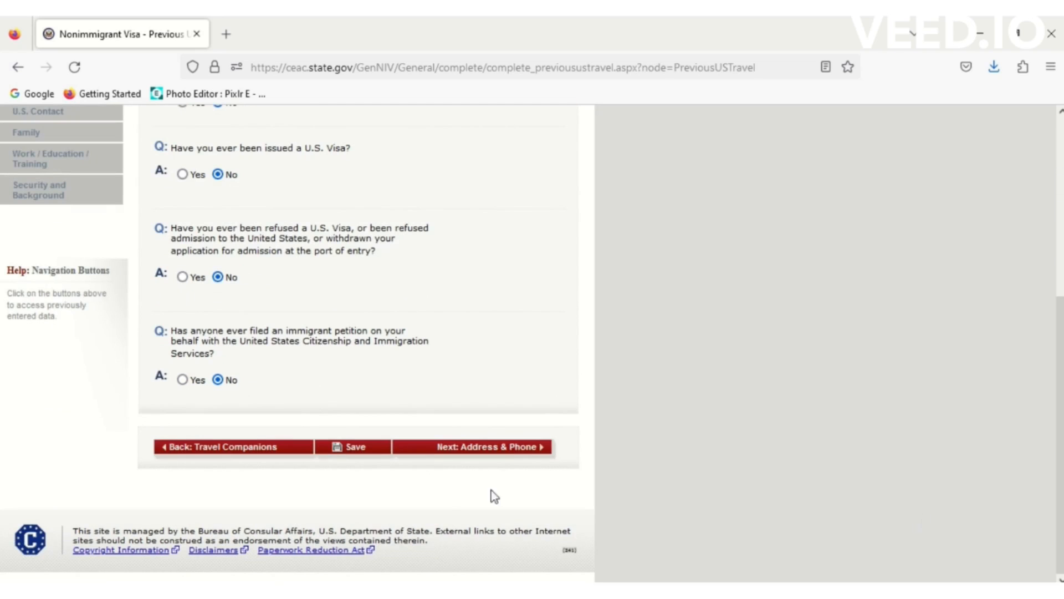
click(368, 451)
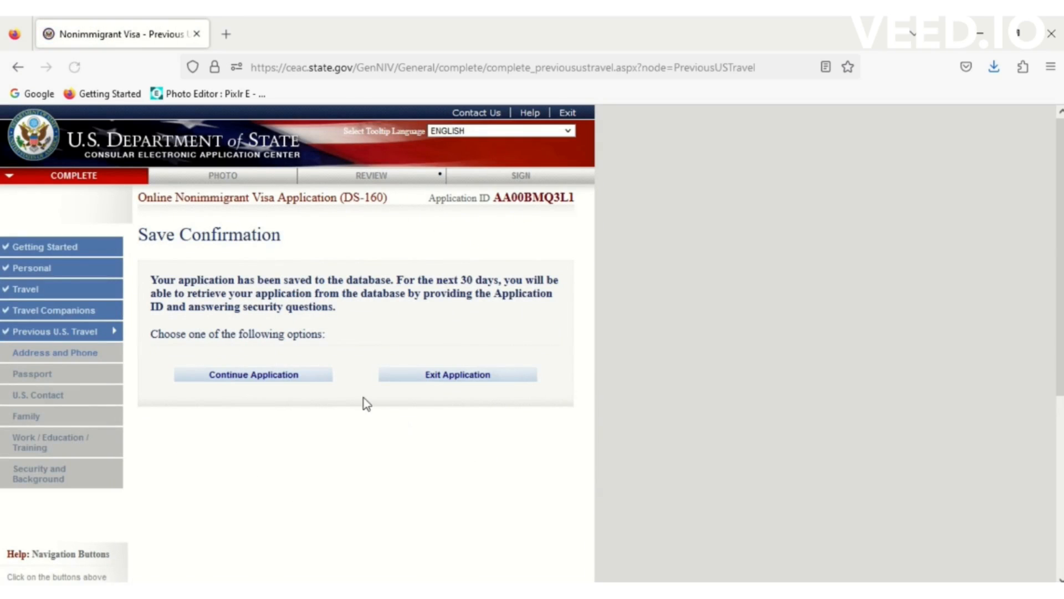
click(295, 375)
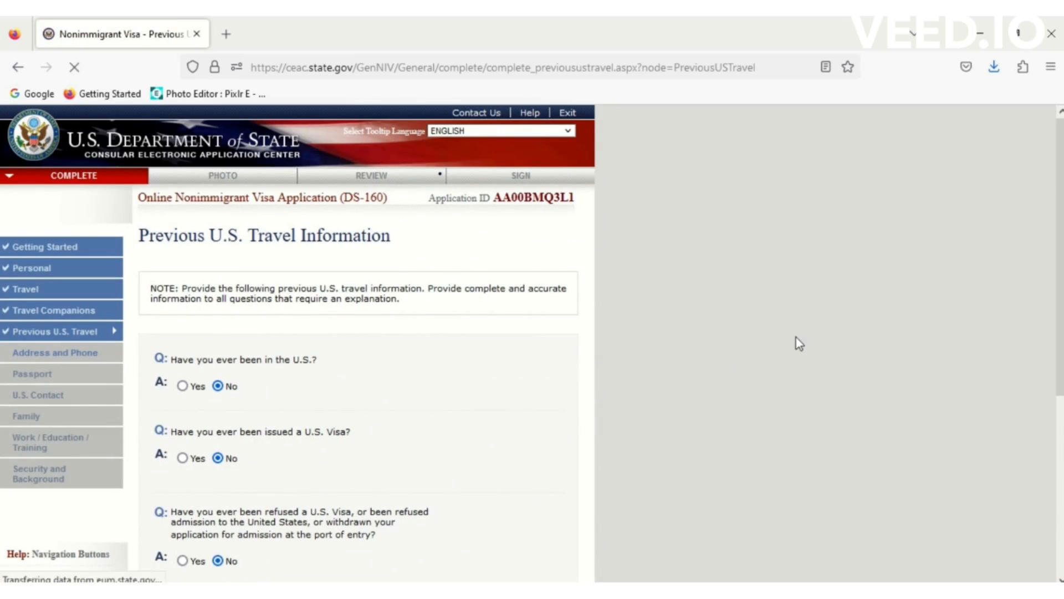
scroll(520, 388, down, 5)
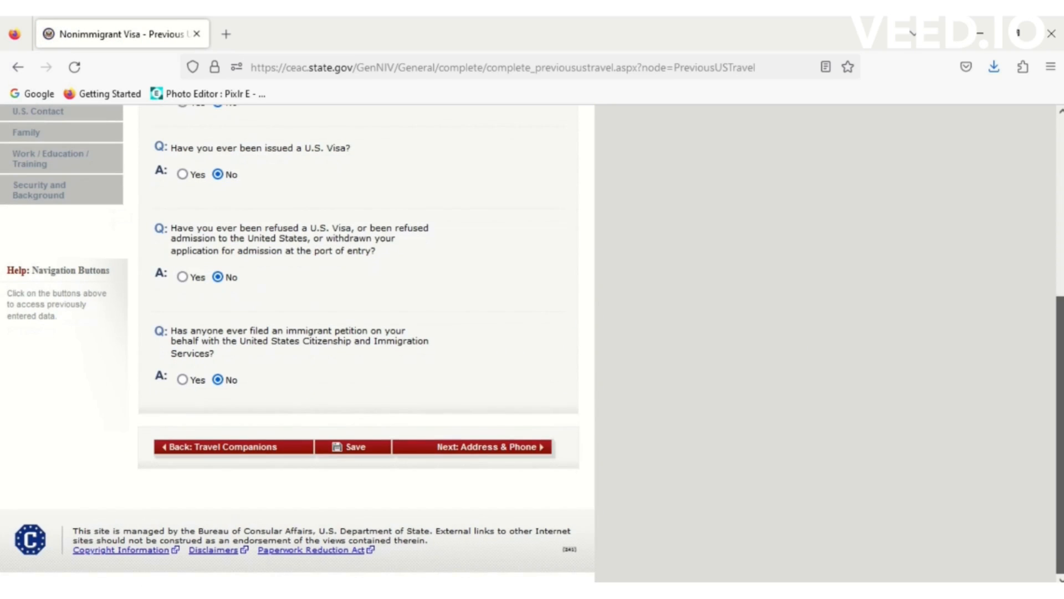
- Go to the Address and Phone page and fill the home street address from the saved suggestion
click(520, 452)
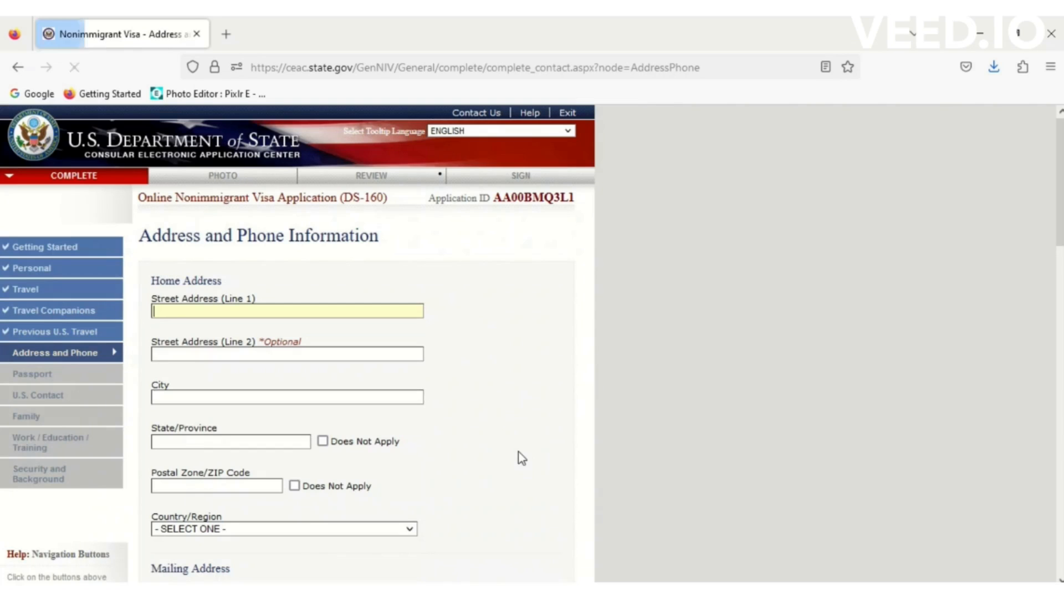
click(251, 312)
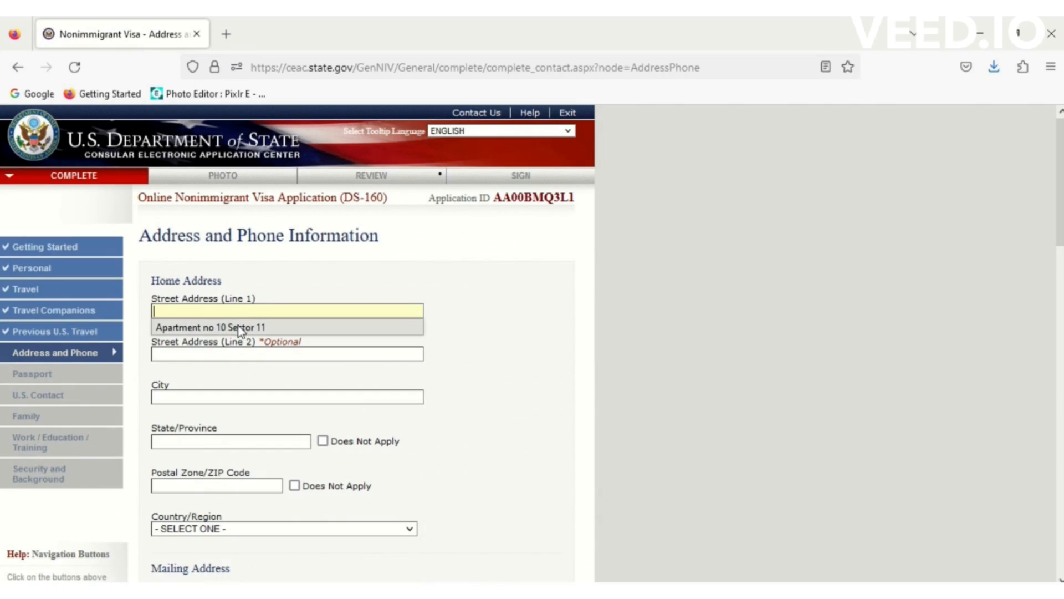
click(237, 327)
click(215, 357)
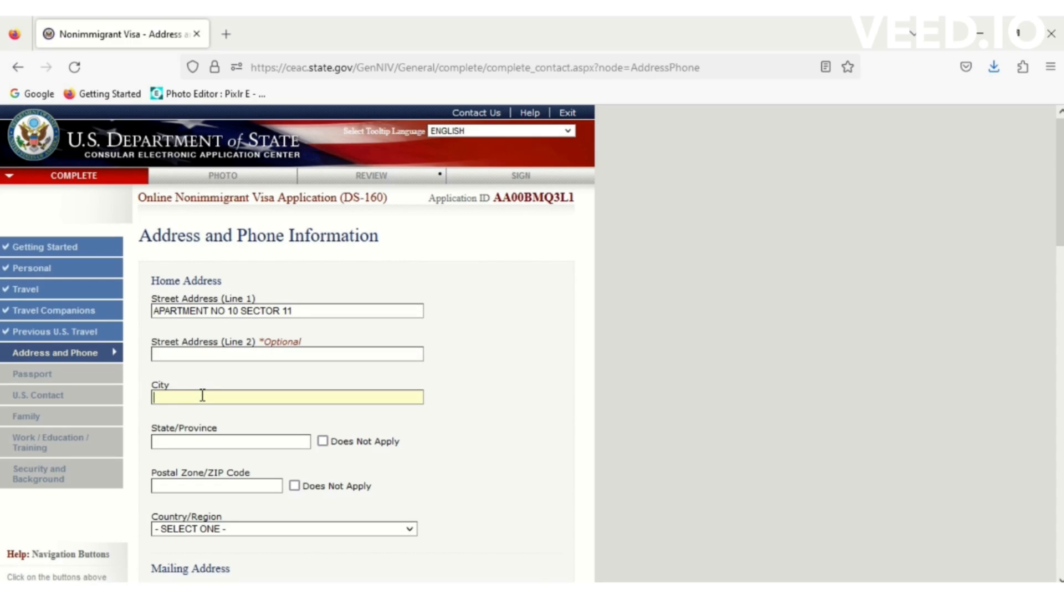
- Set city ISLAMABAD, state and postal code Does Not Apply, and country PAKISTAN
text(ISLA)
click(197, 413)
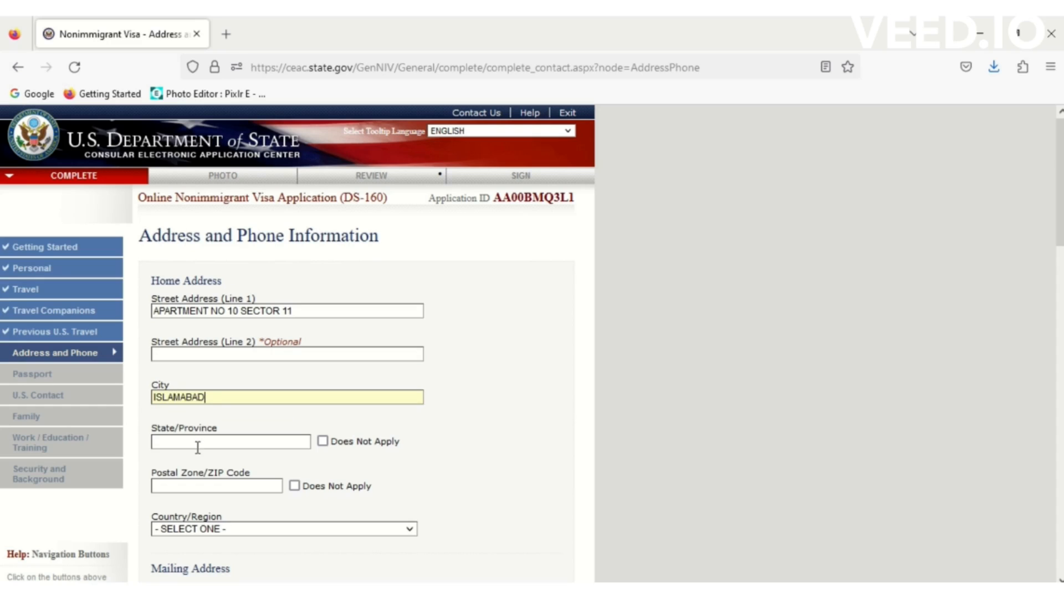
click(323, 442)
click(297, 486)
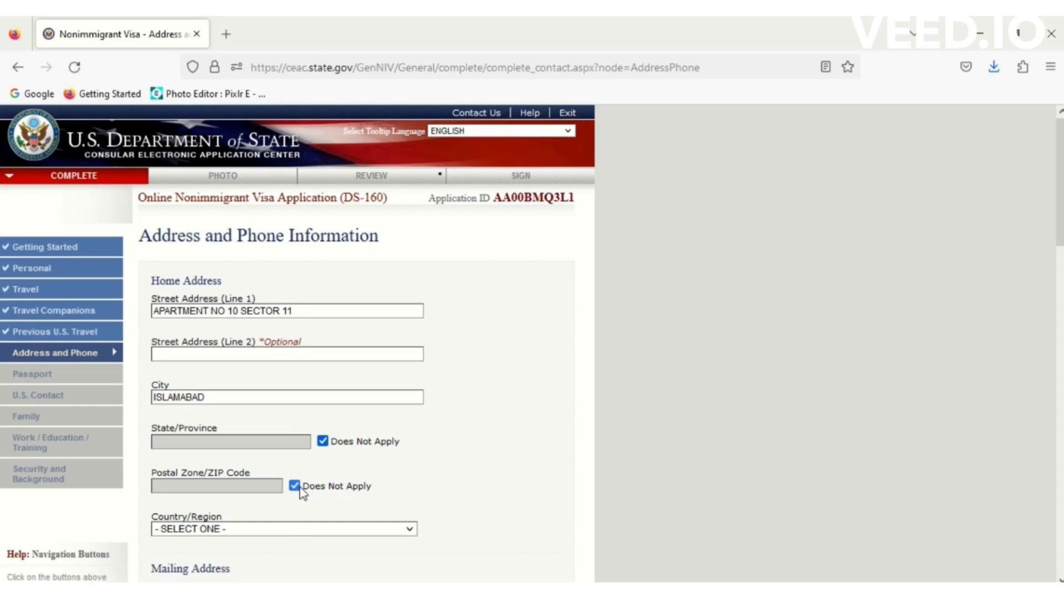
click(290, 532)
key(p)
key(p)
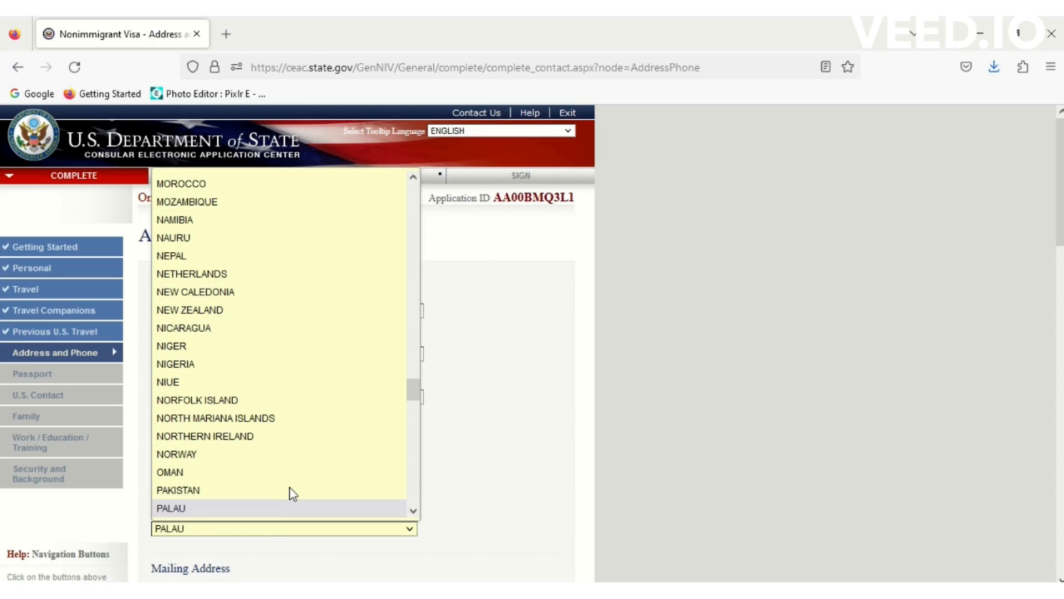
click(231, 491)
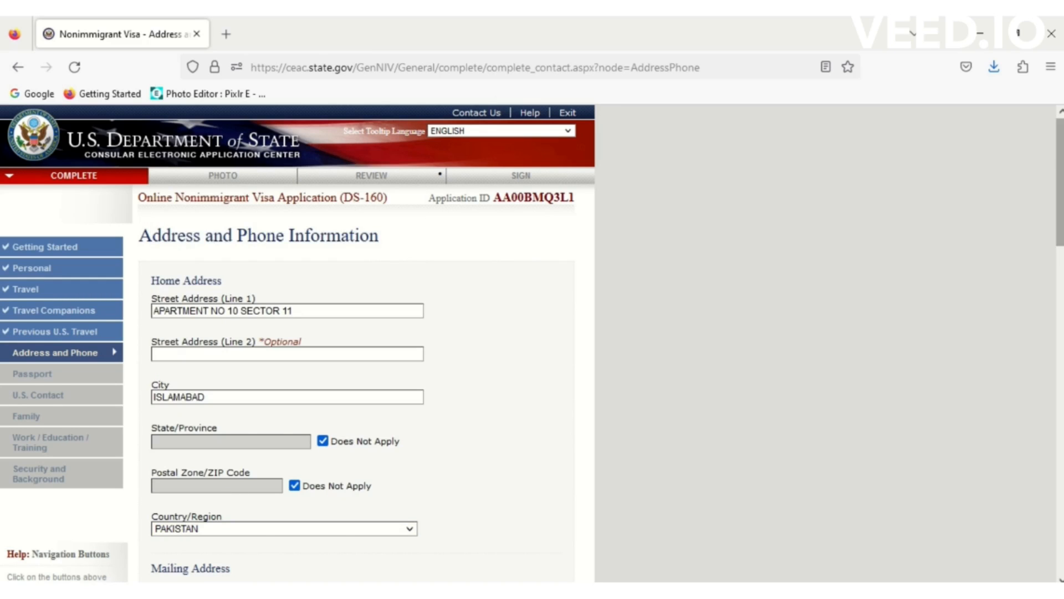
scroll(353, 281, down, 7)
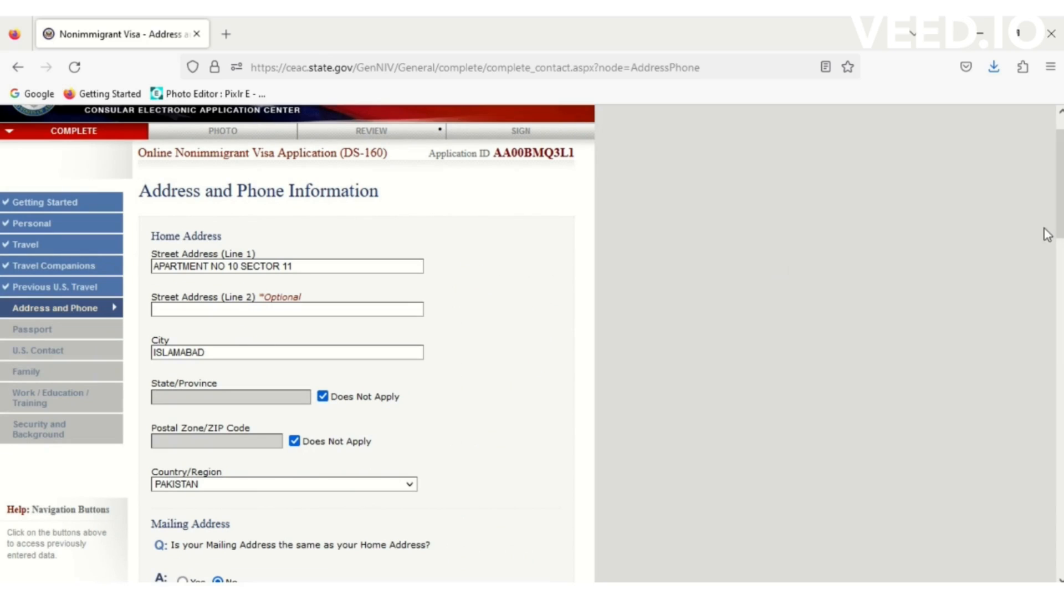
- Mark the mailing address as same as home and fill in the primary phone number
drag(1061, 230, 1061, 327)
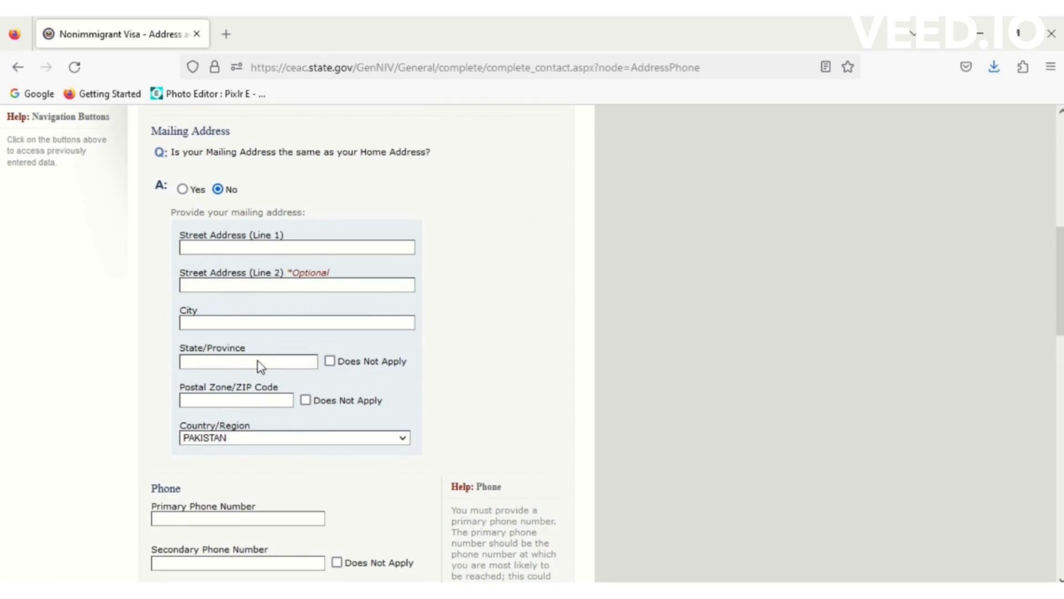
click(182, 189)
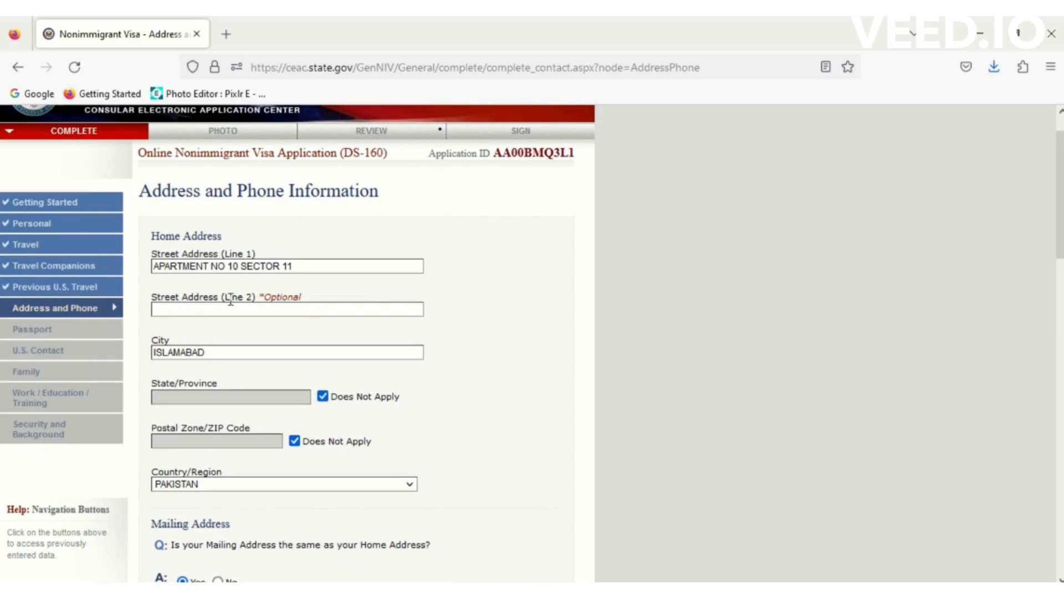
drag(1059, 256, 1060, 336)
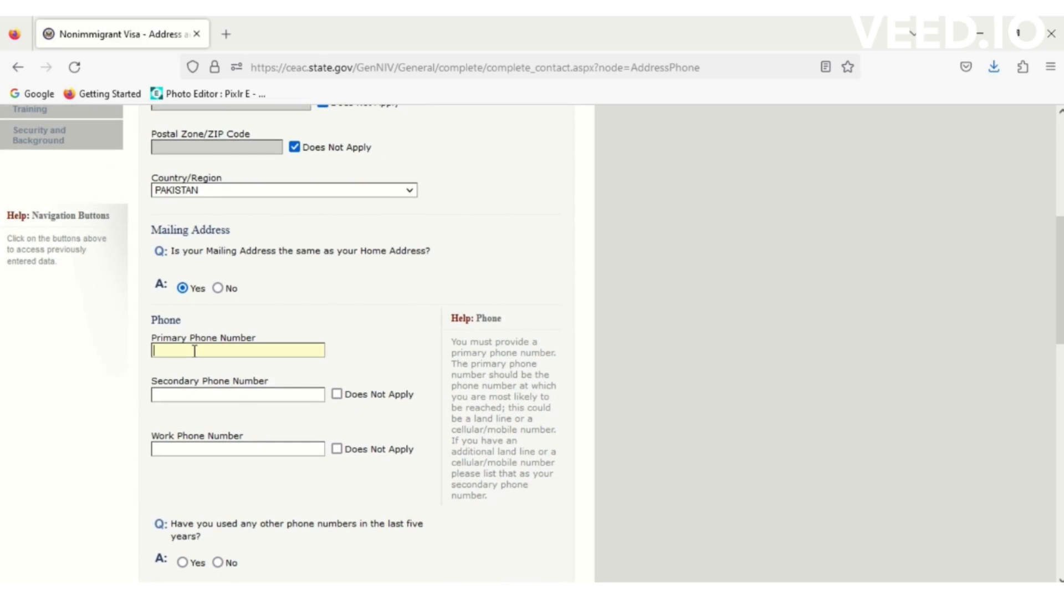
text(0)
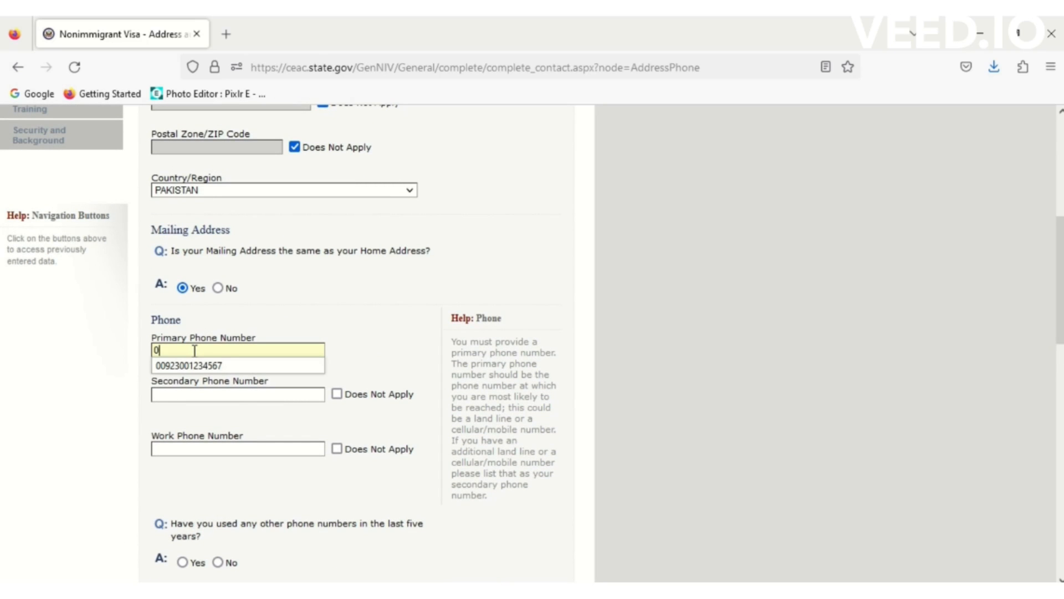
click(191, 366)
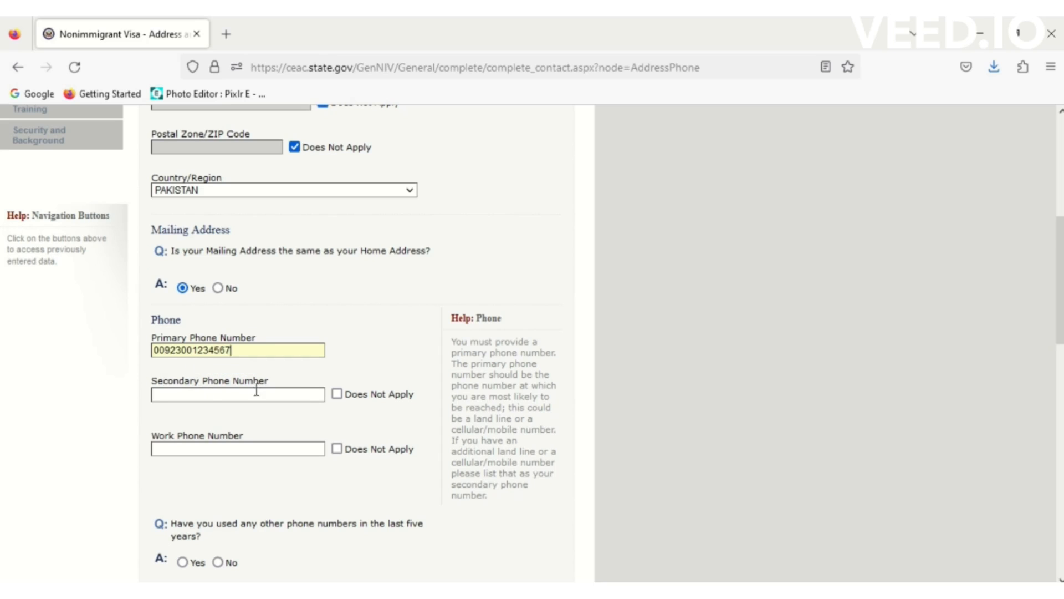
- Mark secondary and work phones Does Not Apply and answer No to other phone numbers
click(336, 394)
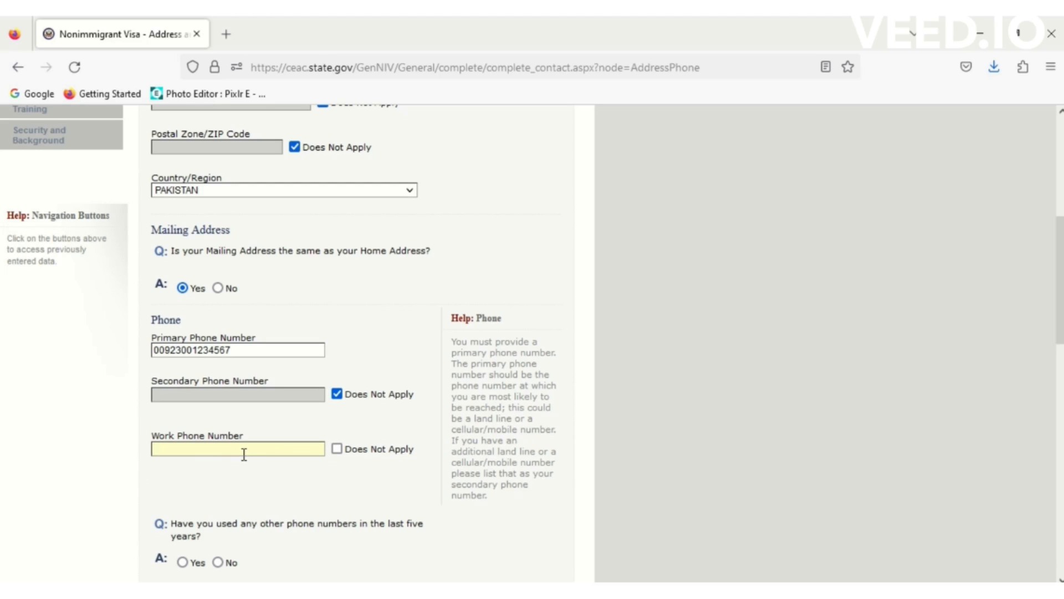
click(337, 449)
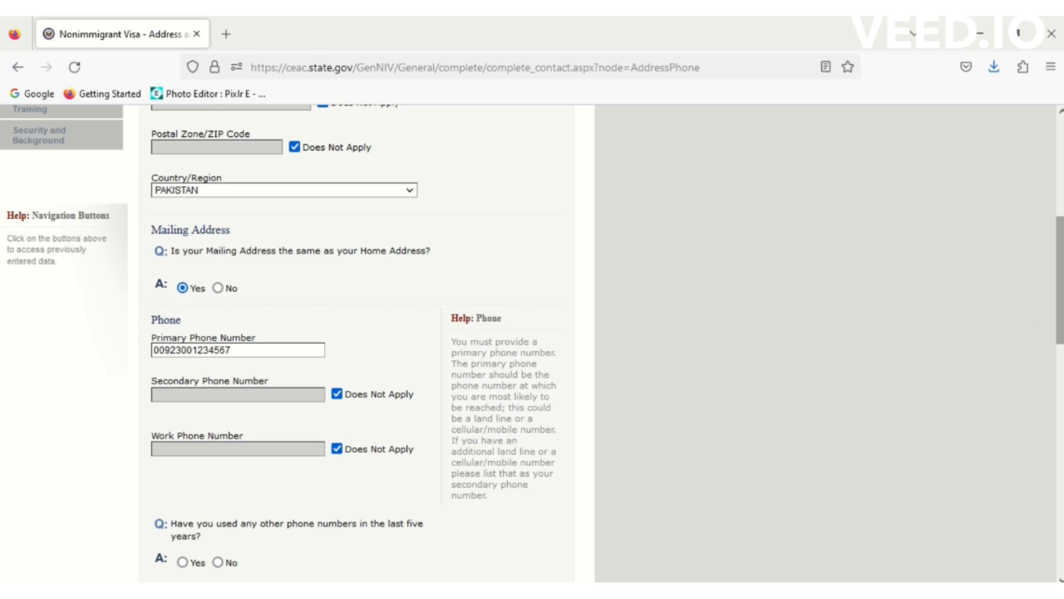
scroll(474, 286, down, 5)
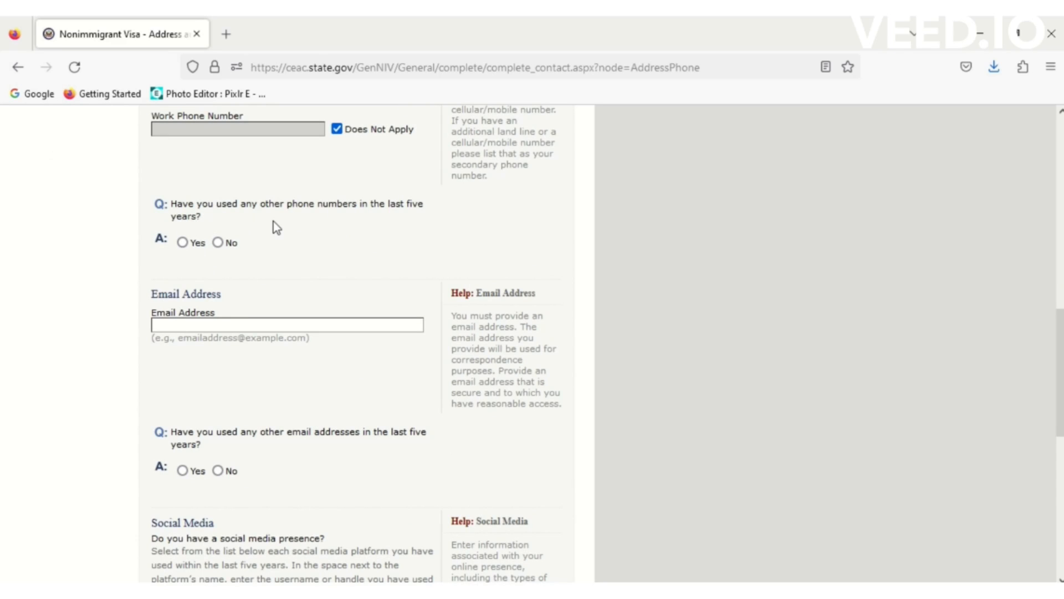
click(183, 244)
scroll(221, 305, up, 5)
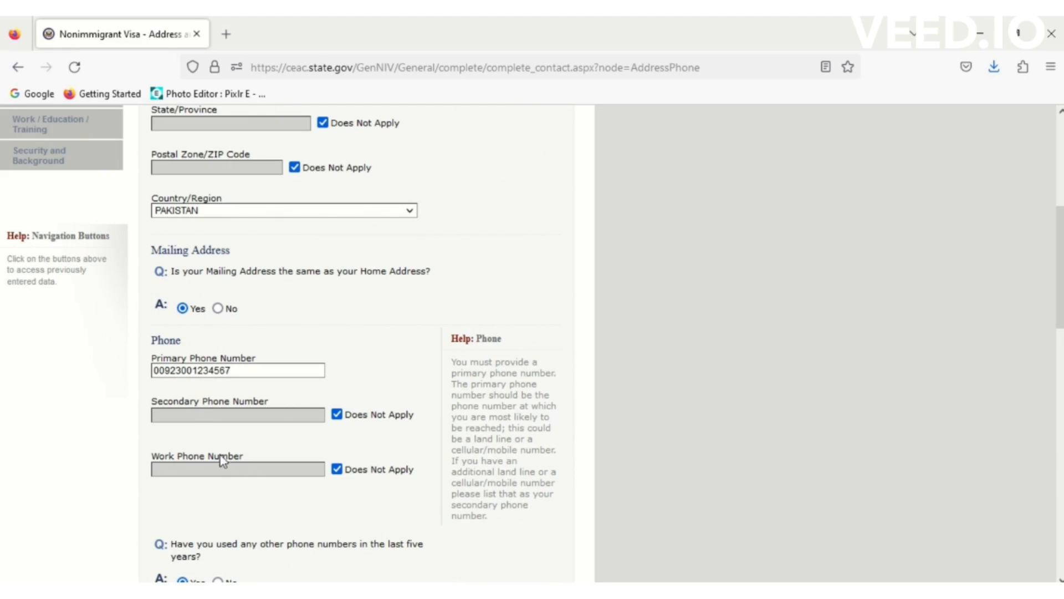
drag(1060, 268, 1060, 362)
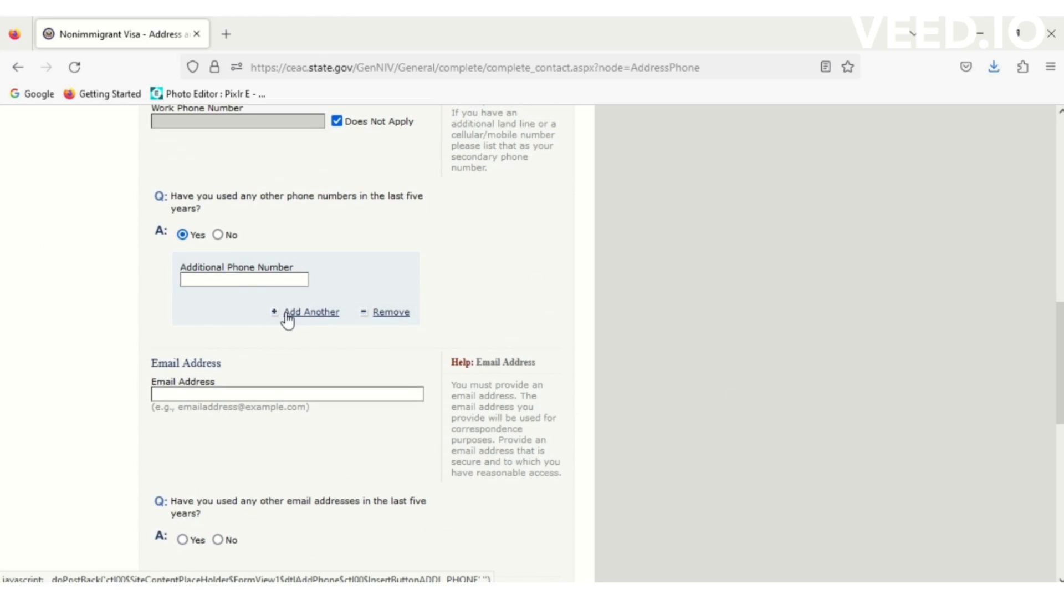
click(219, 235)
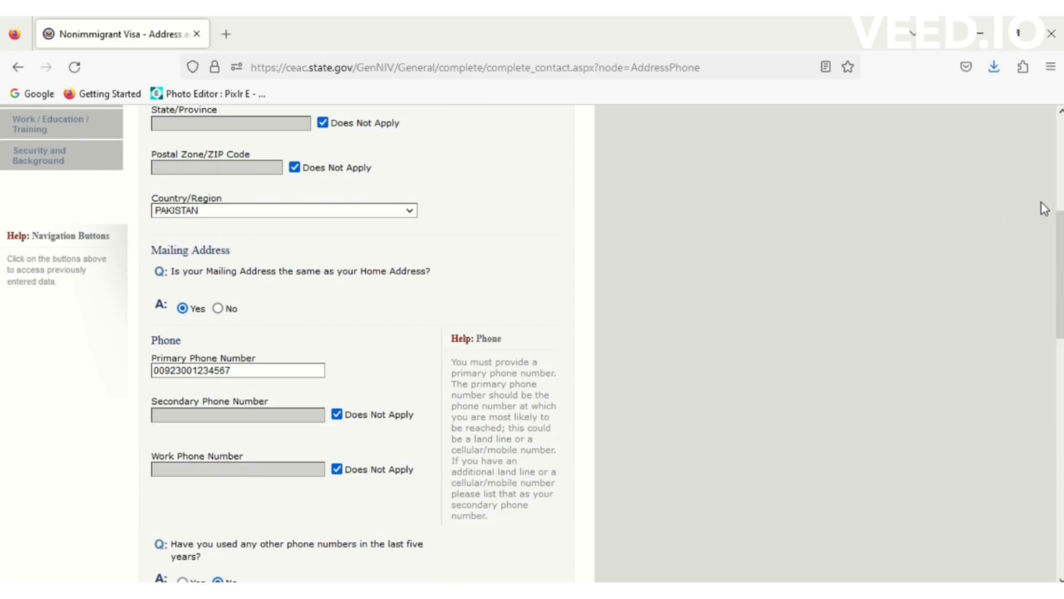
scroll(1060, 244, down, 8)
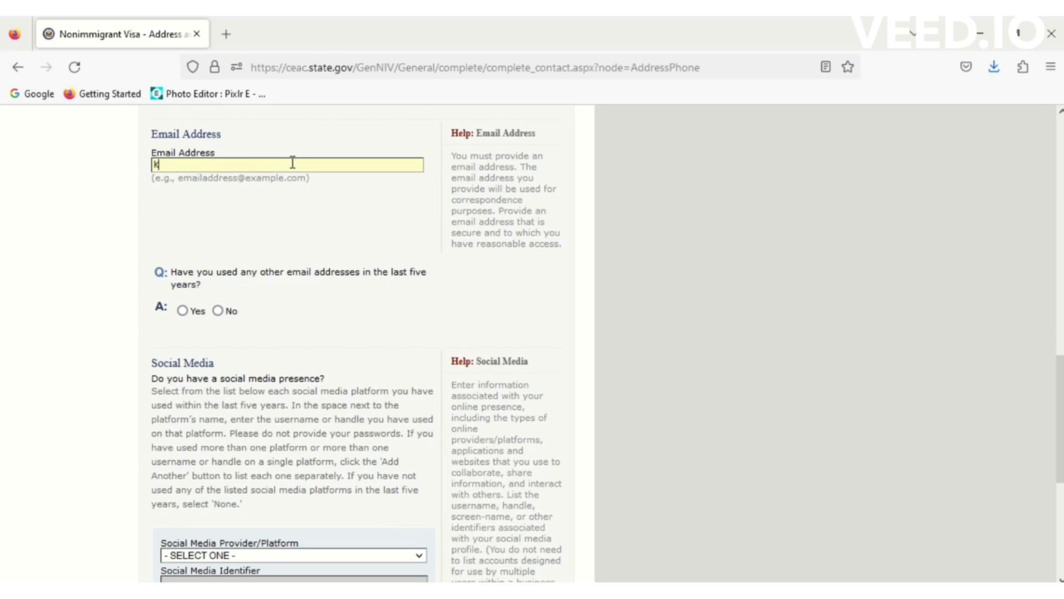
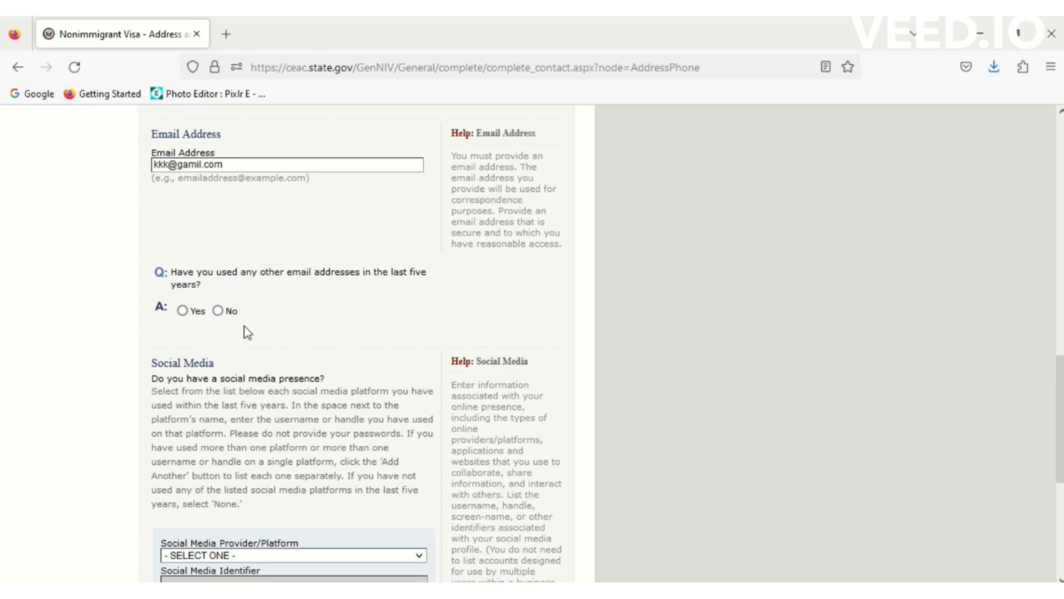
- Enter the applicant's e-mail address and answer No to other e-mail addresses
click(218, 311)
scroll(781, 329, up, 5)
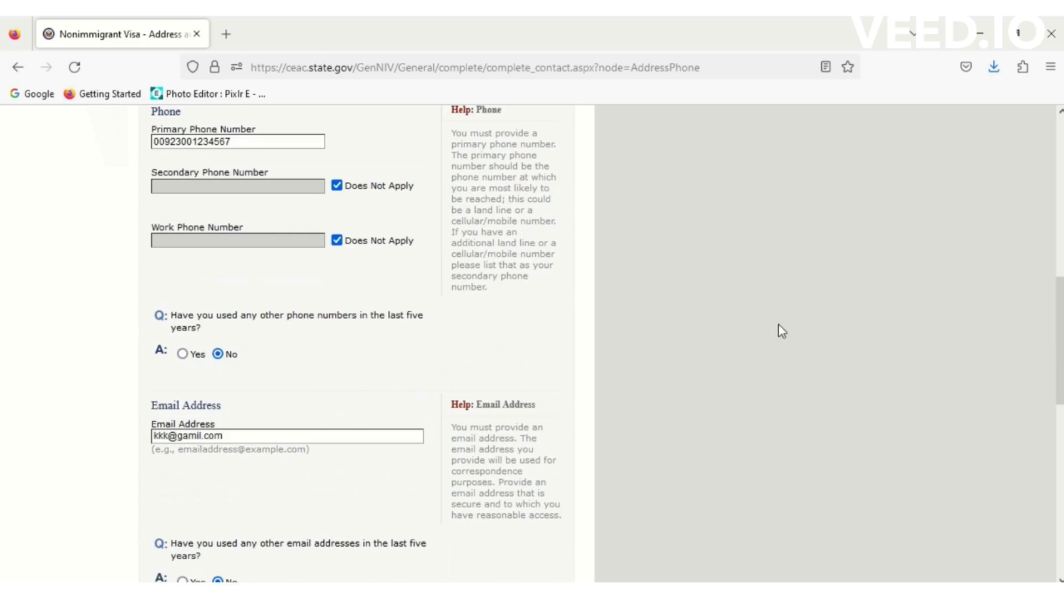
drag(1061, 316, 1061, 440)
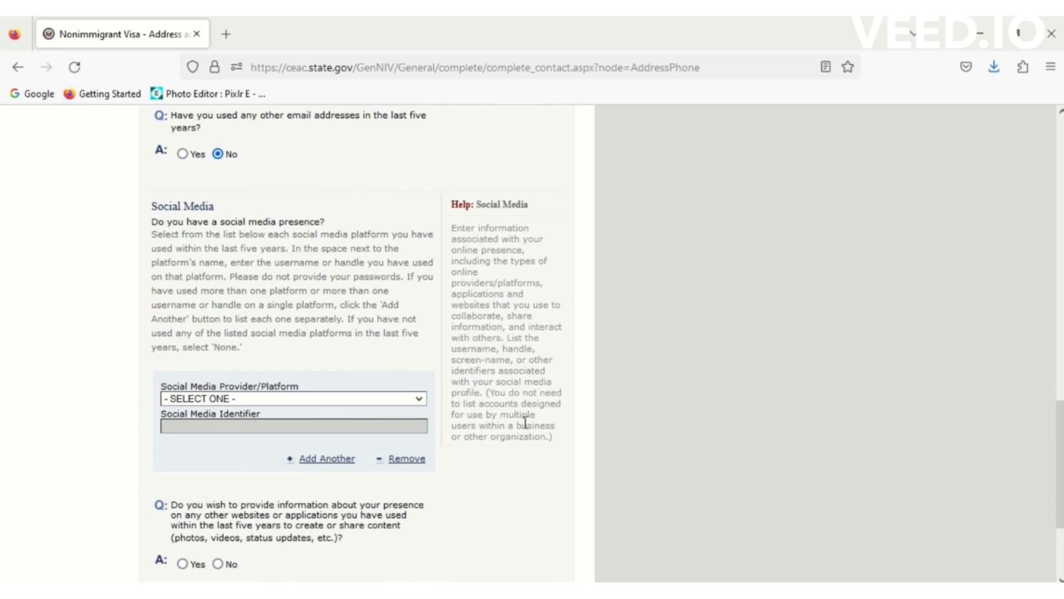
- Add a FACEBOOK social media entry with the username and answer No to other websites
click(331, 396)
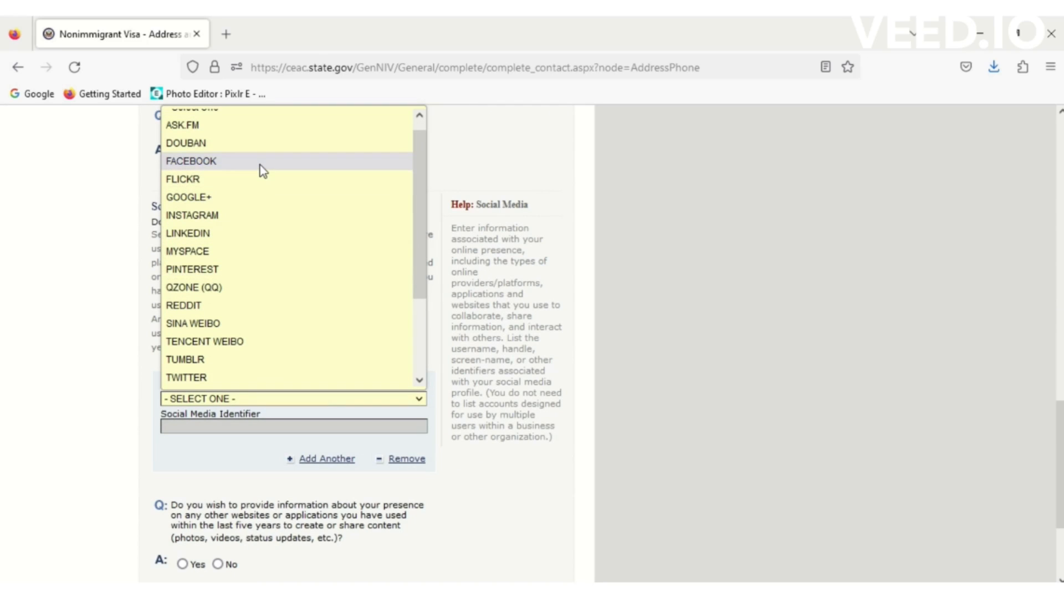
click(255, 160)
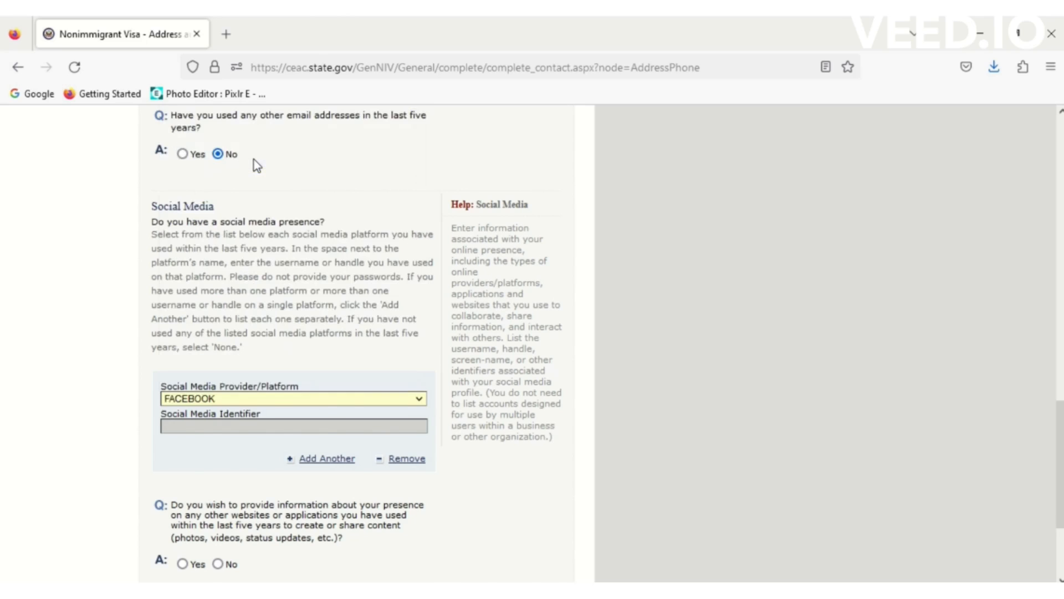
scroll(255, 162, up, 3)
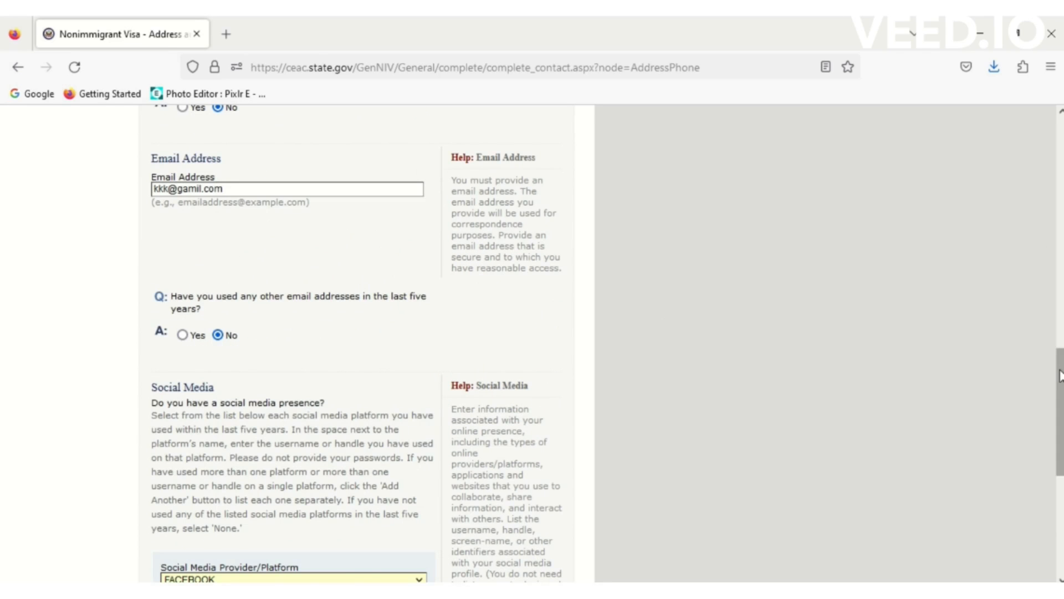
scroll(831, 491, down, 5)
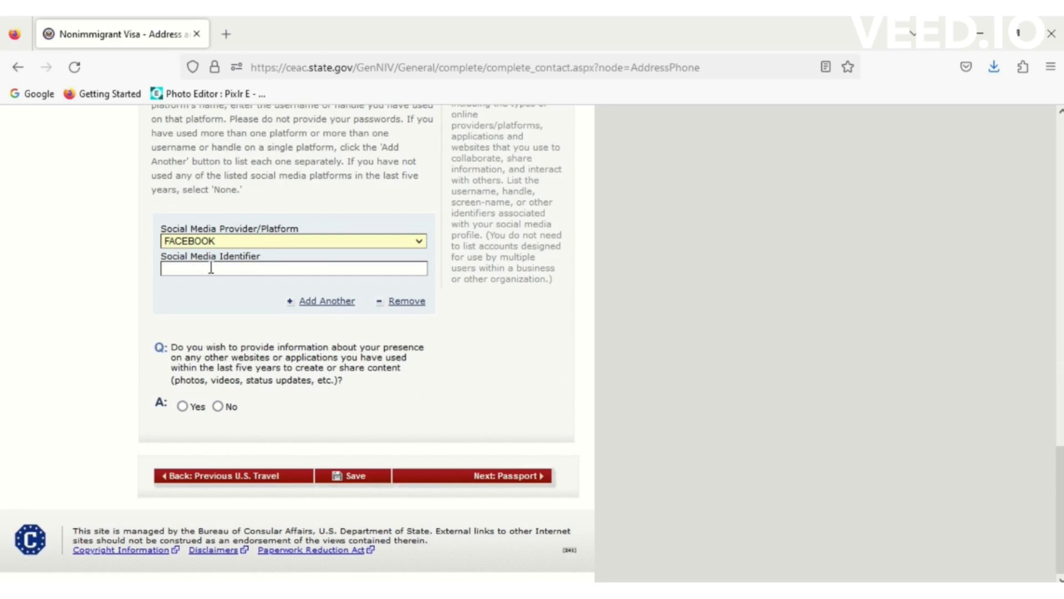
text(K)
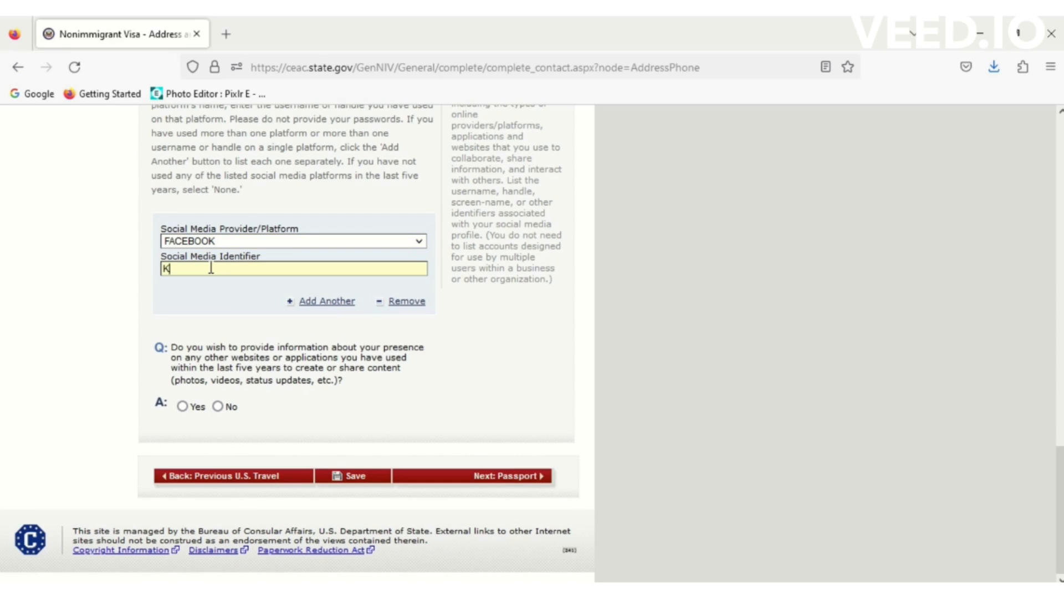
text(KKK12345)
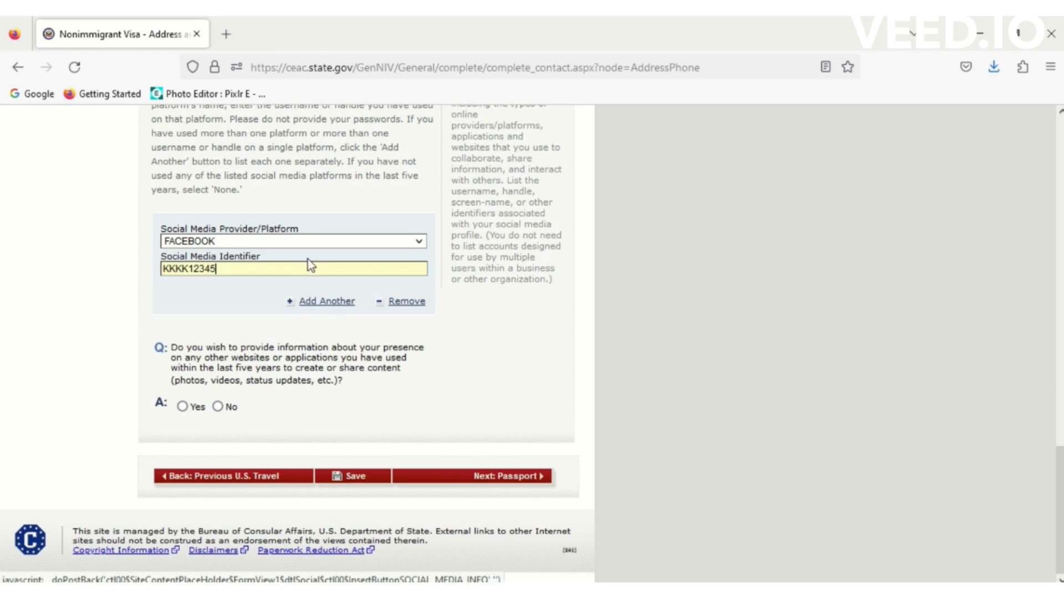
click(183, 406)
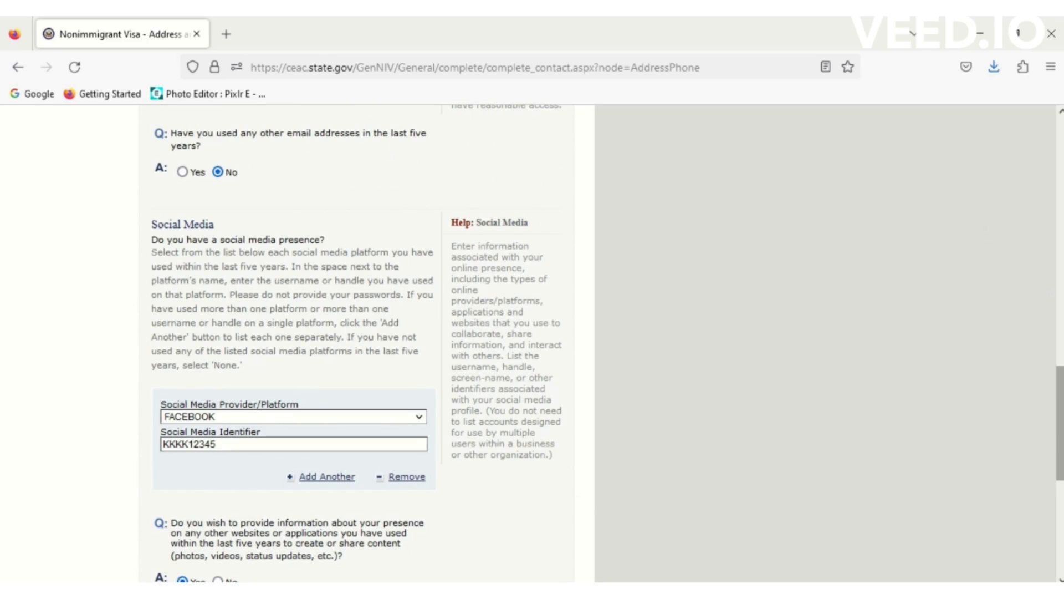
scroll(1060, 421, down, 5)
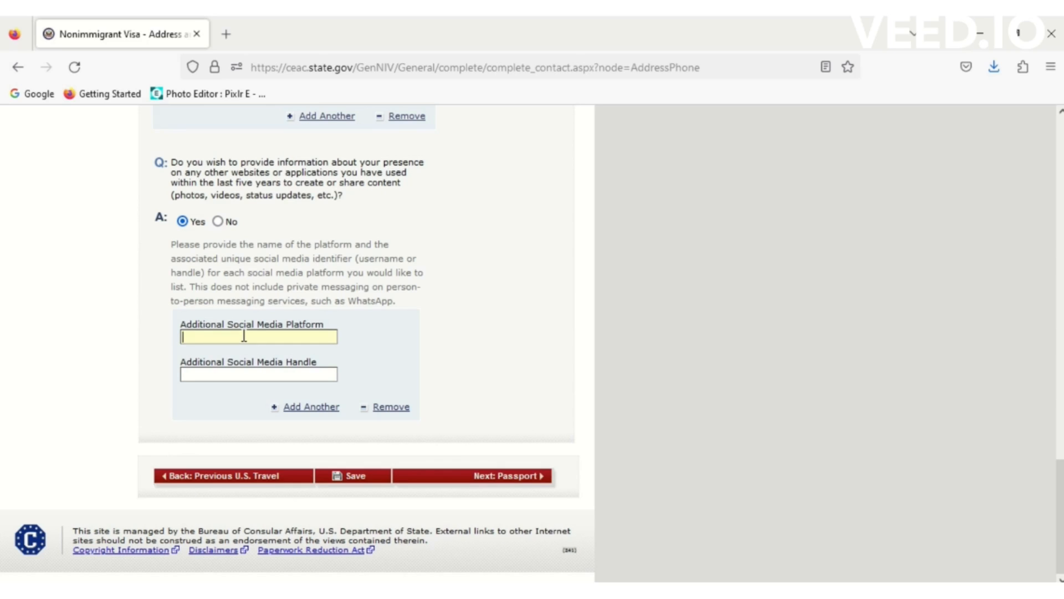
click(218, 222)
scroll(218, 225, up, 6)
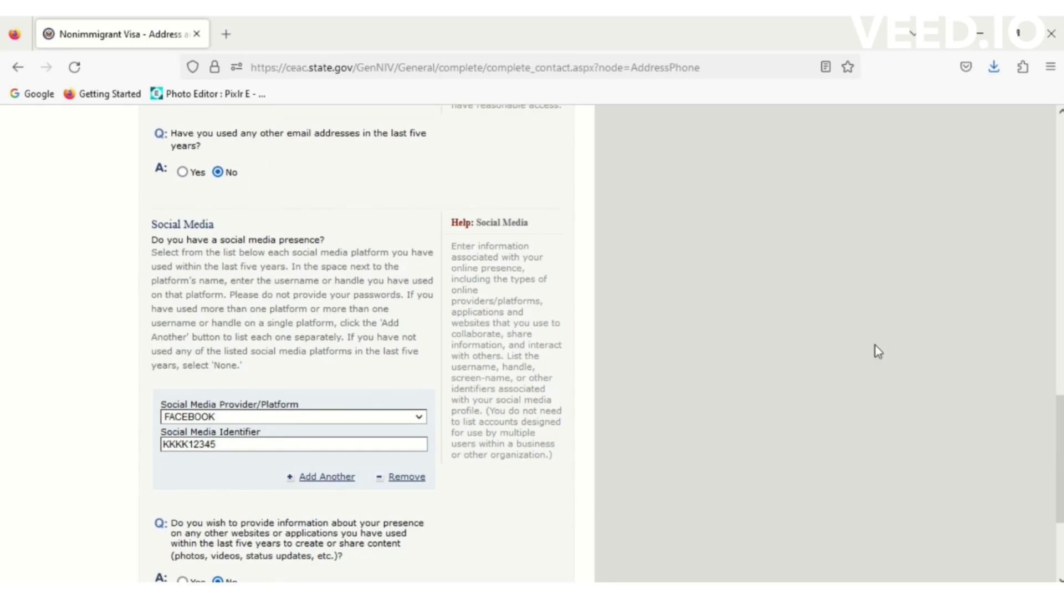
scroll(1042, 499, down, 3)
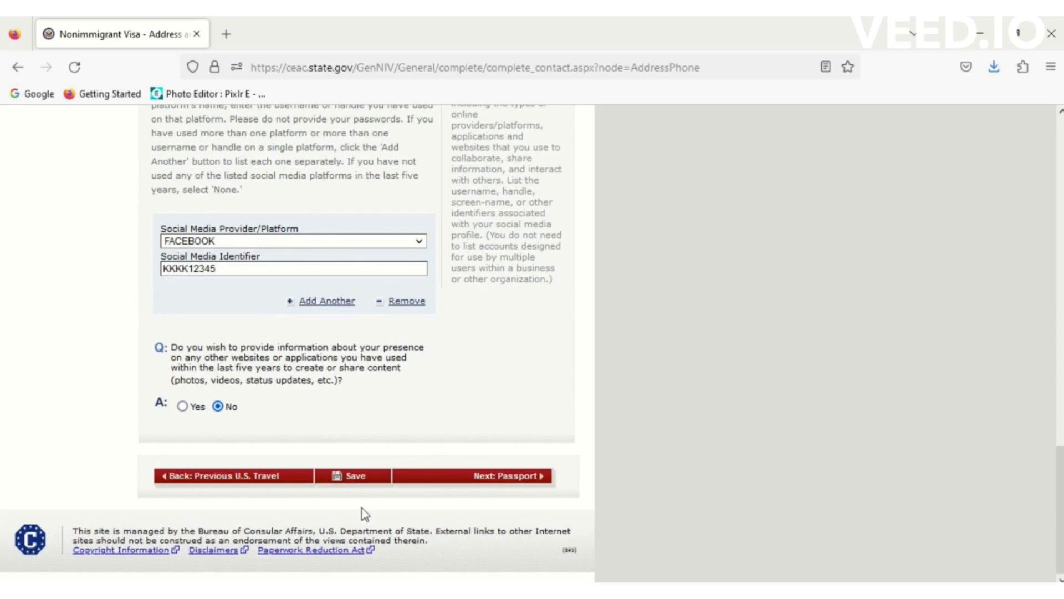
- Save the Address and Phone page, continue the application, and advance to Passport
click(357, 479)
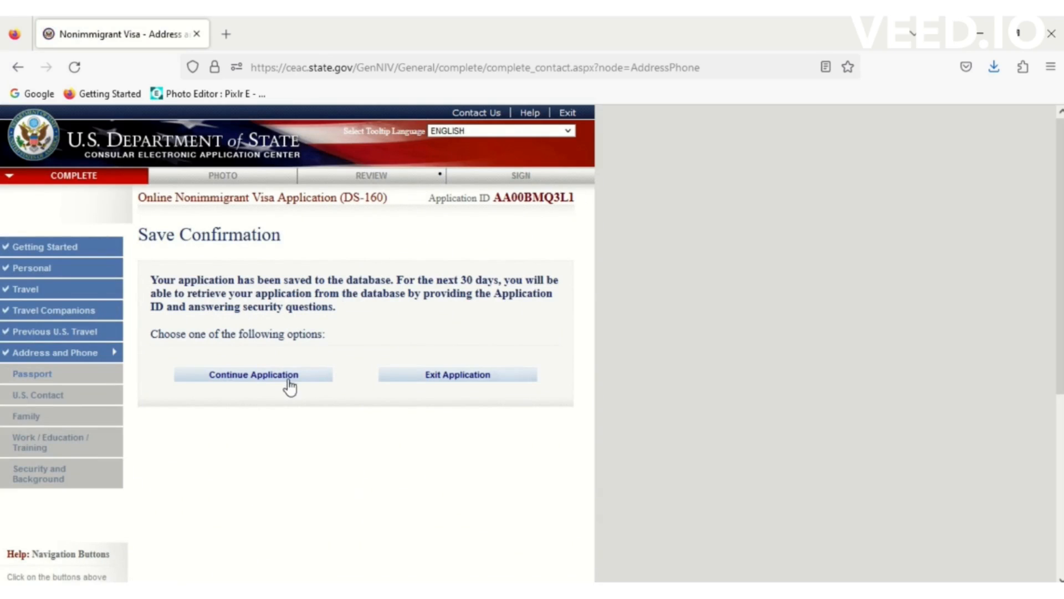
click(288, 381)
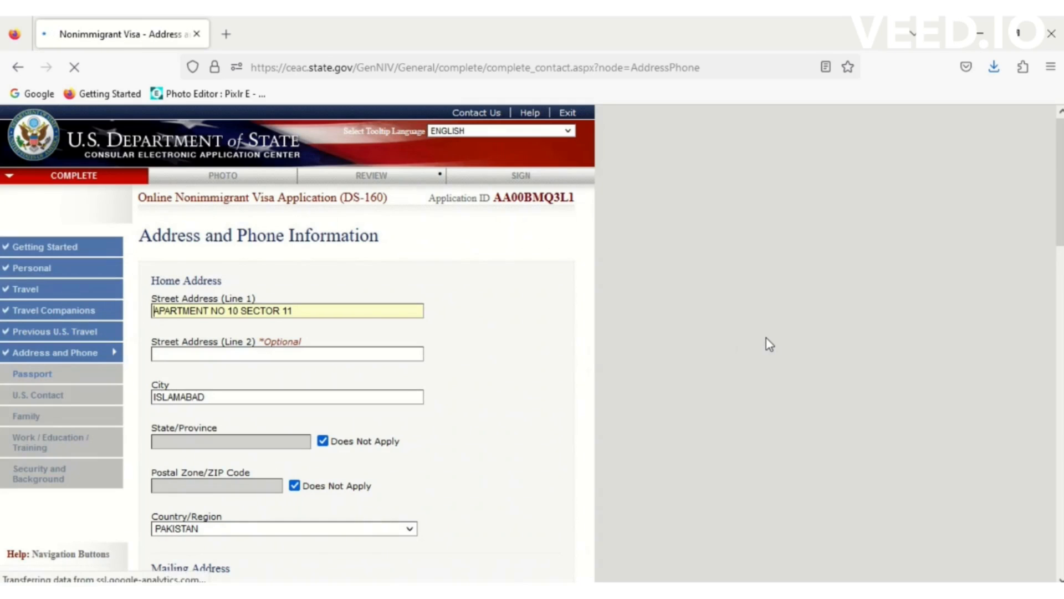
drag(1060, 182, 1060, 513)
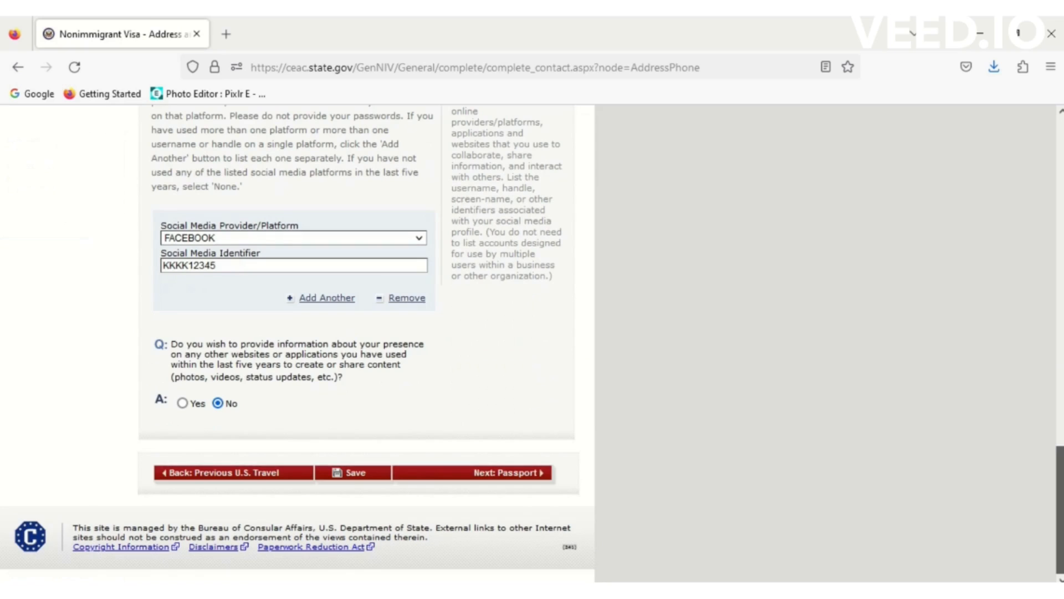
click(527, 475)
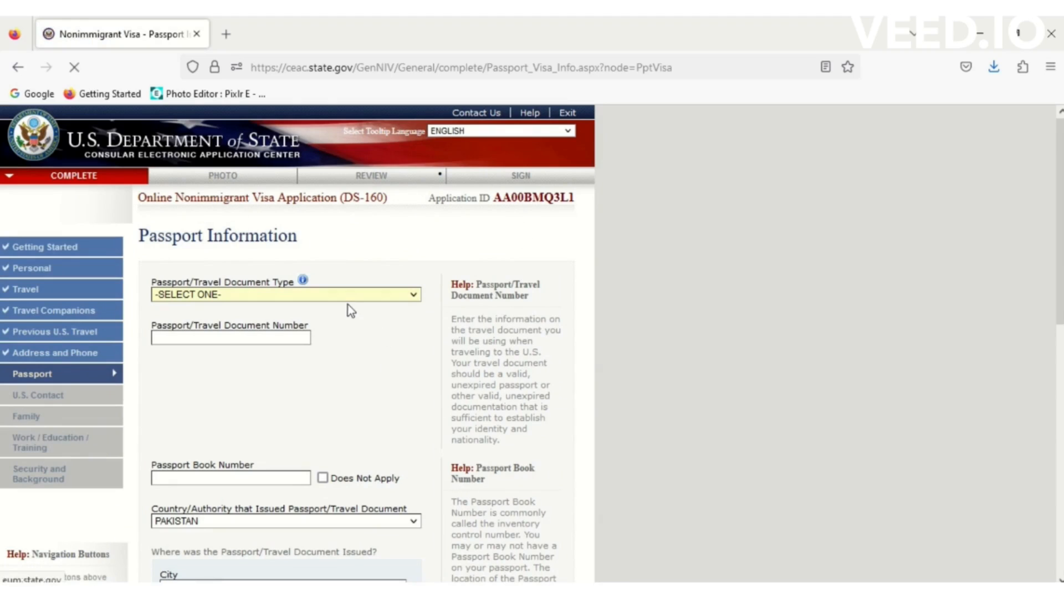
- Set passport type REGULAR, enter the passport number, book number Does Not Apply, issuing city ISLAMABAD
click(347, 295)
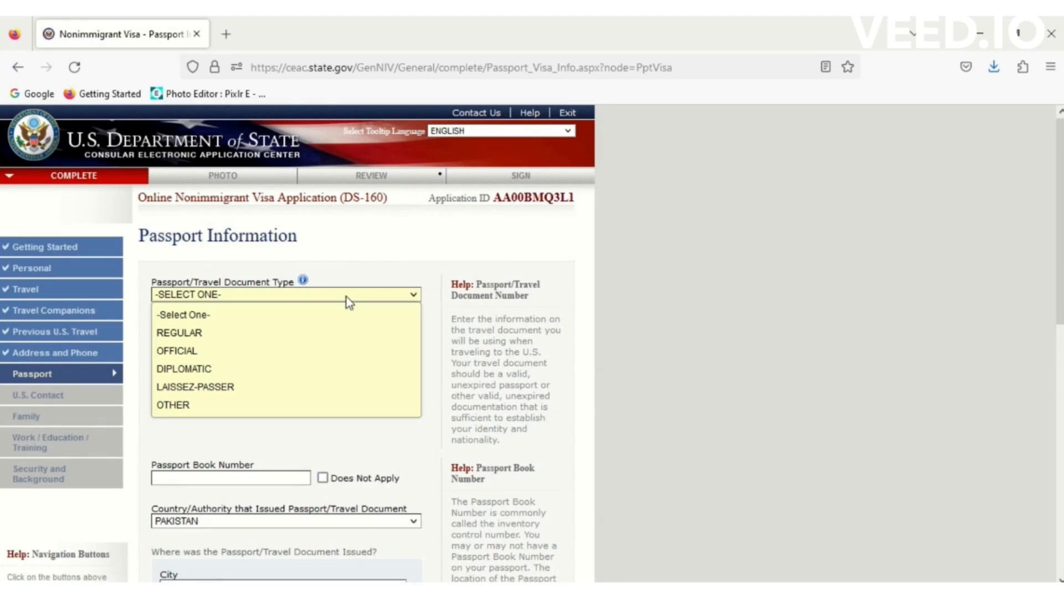
click(220, 336)
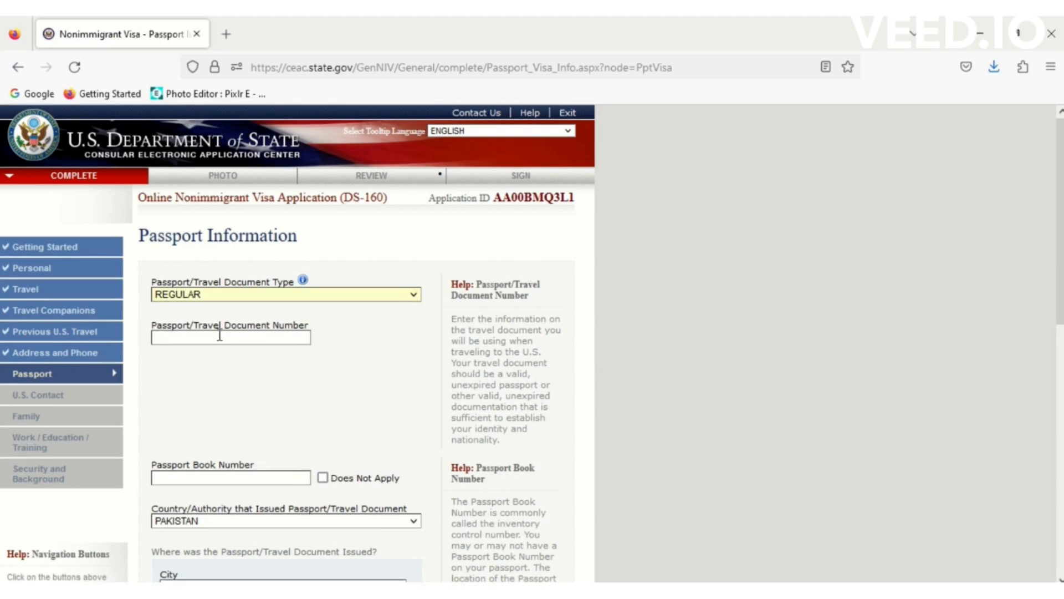
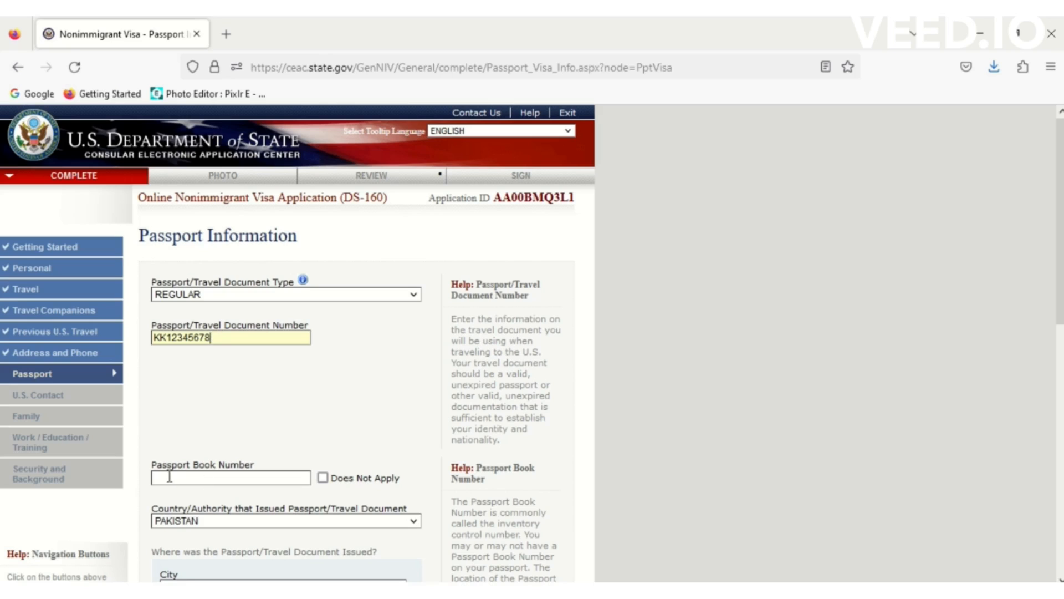
click(323, 480)
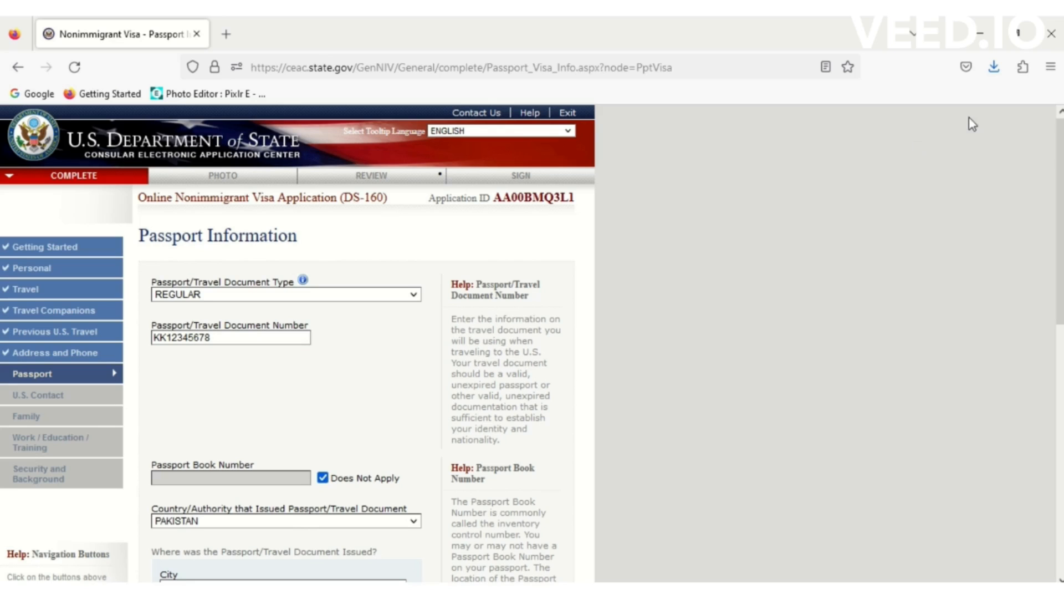
scroll(1059, 158, down, 5)
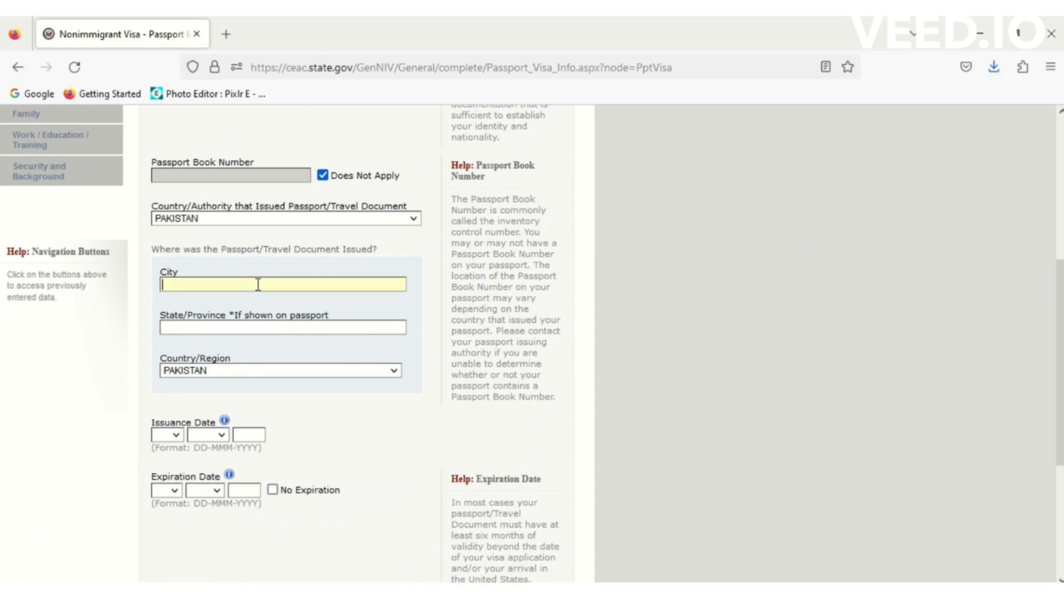
text(ISLAMABAD)
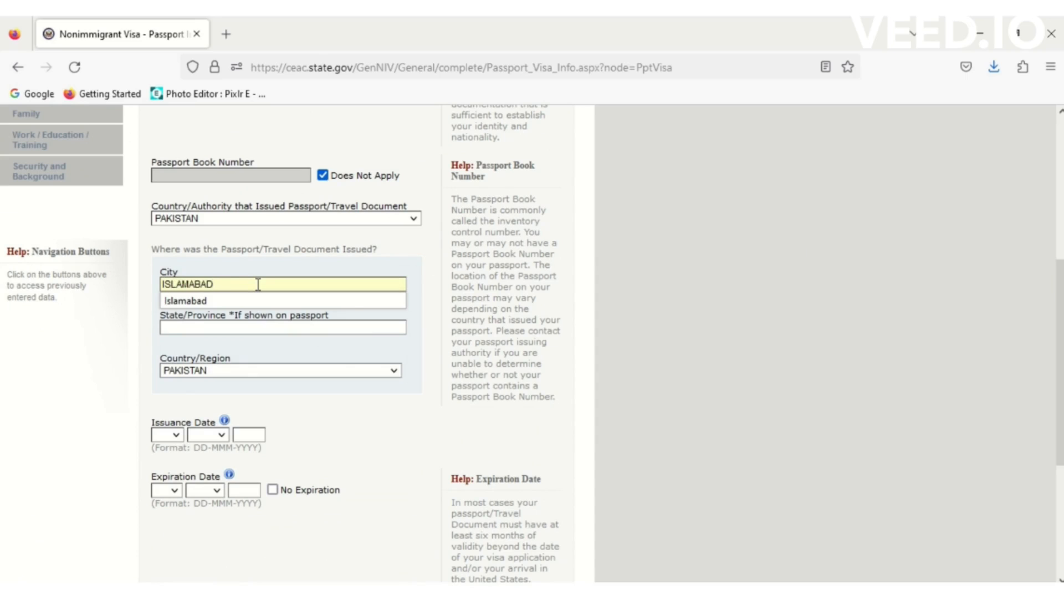
key(Tab)
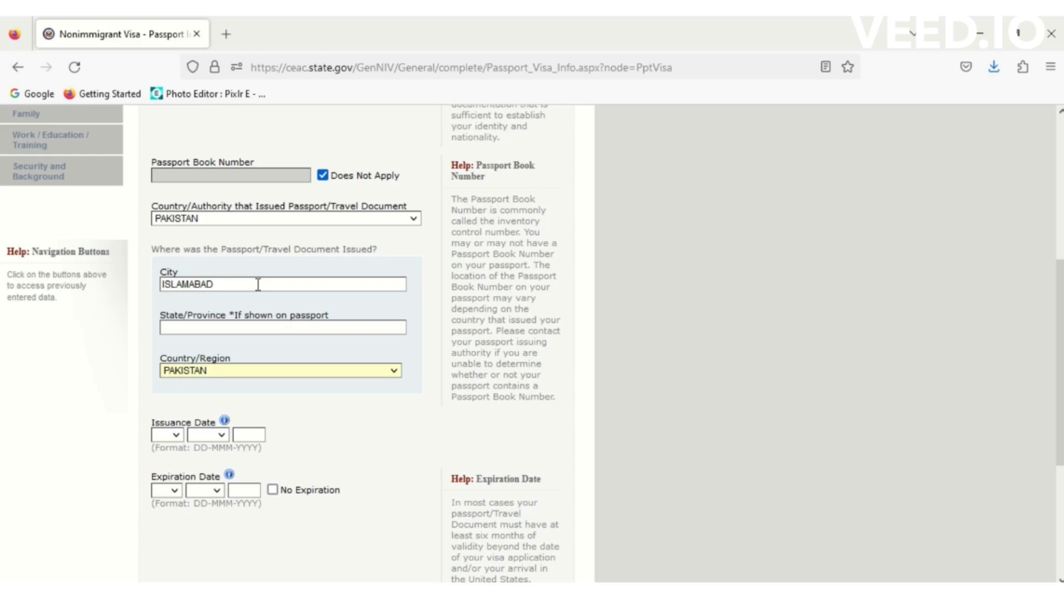
- Set the passport issuance date to 10 MAY 2020
click(175, 434)
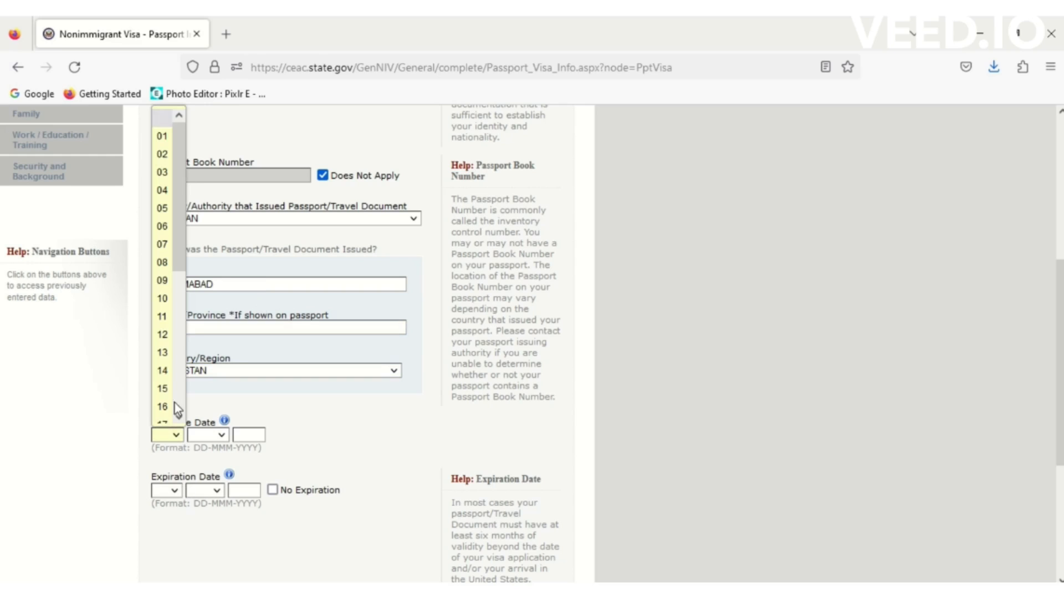
click(168, 300)
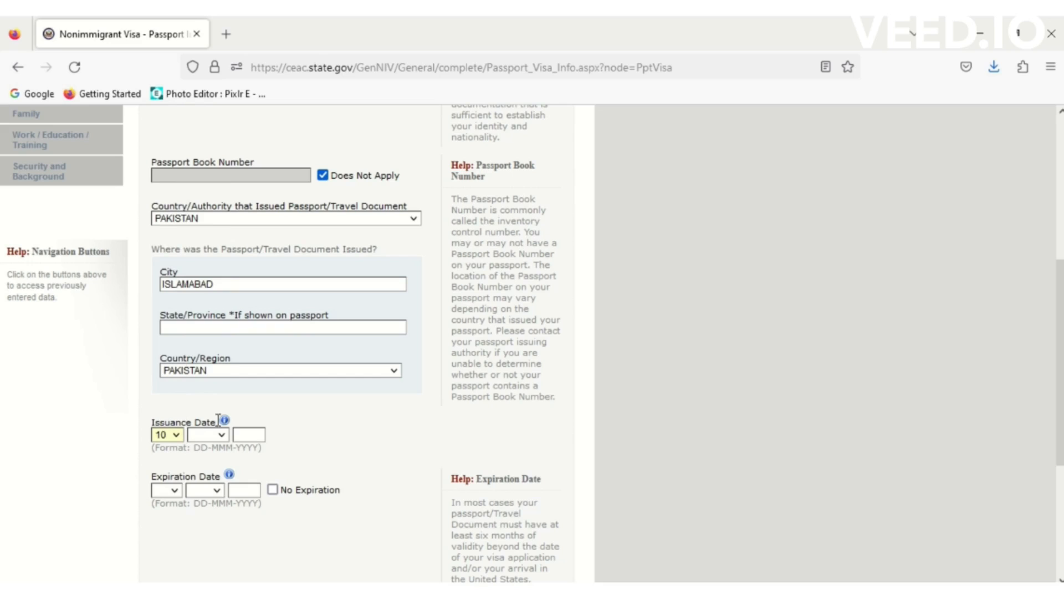
click(219, 434)
click(211, 287)
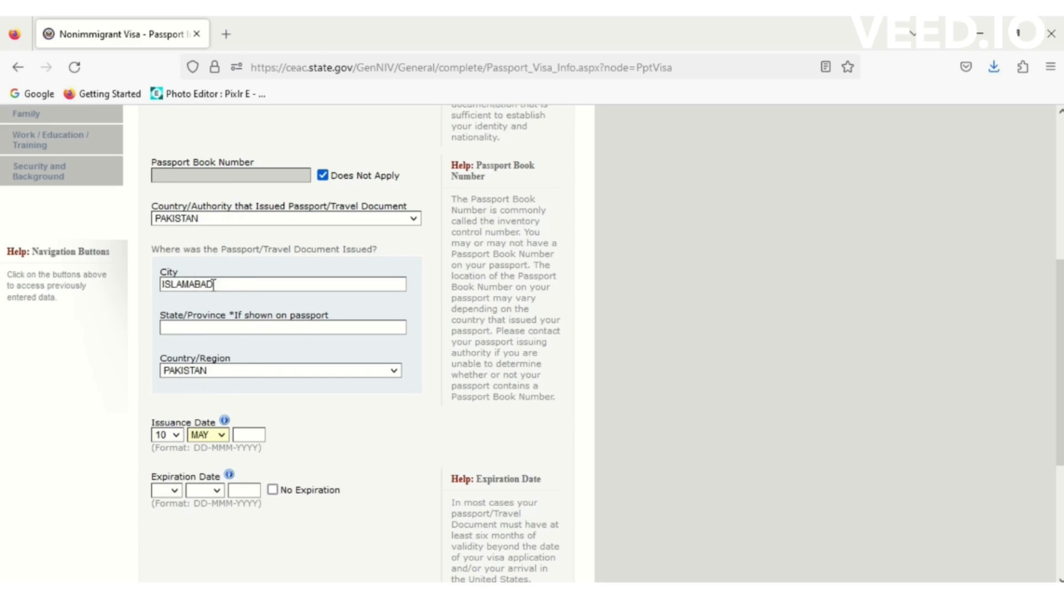
text(20)
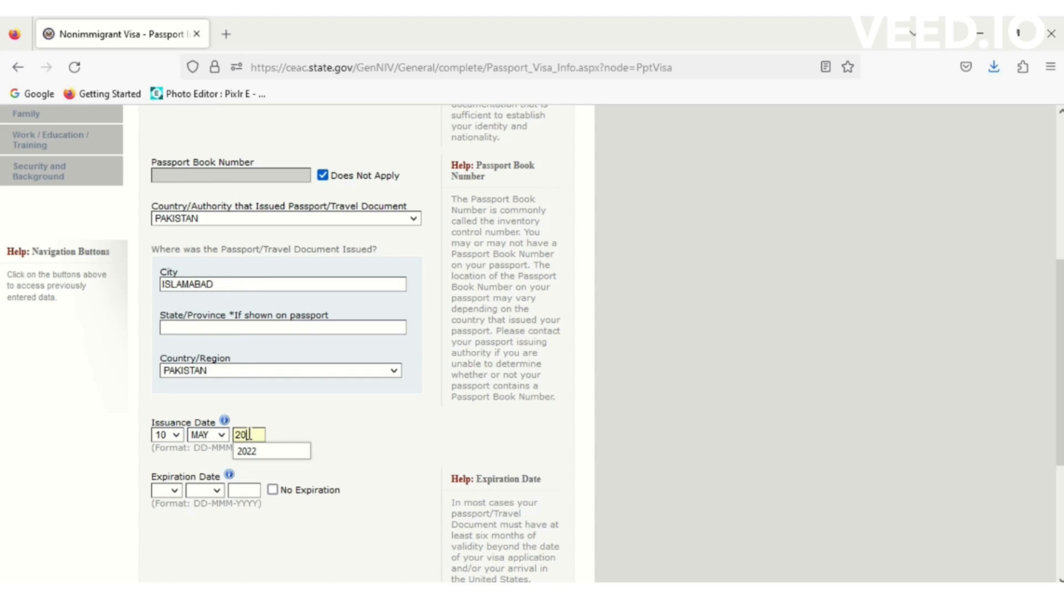
text(20)
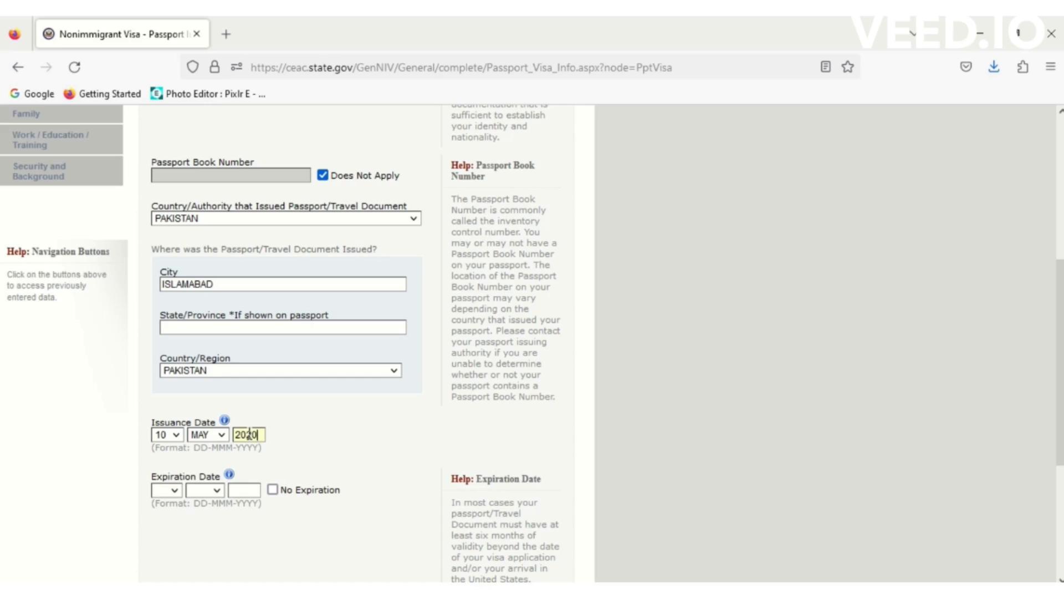
- Set the passport expiration date to 09 MAY 2026
click(179, 490)
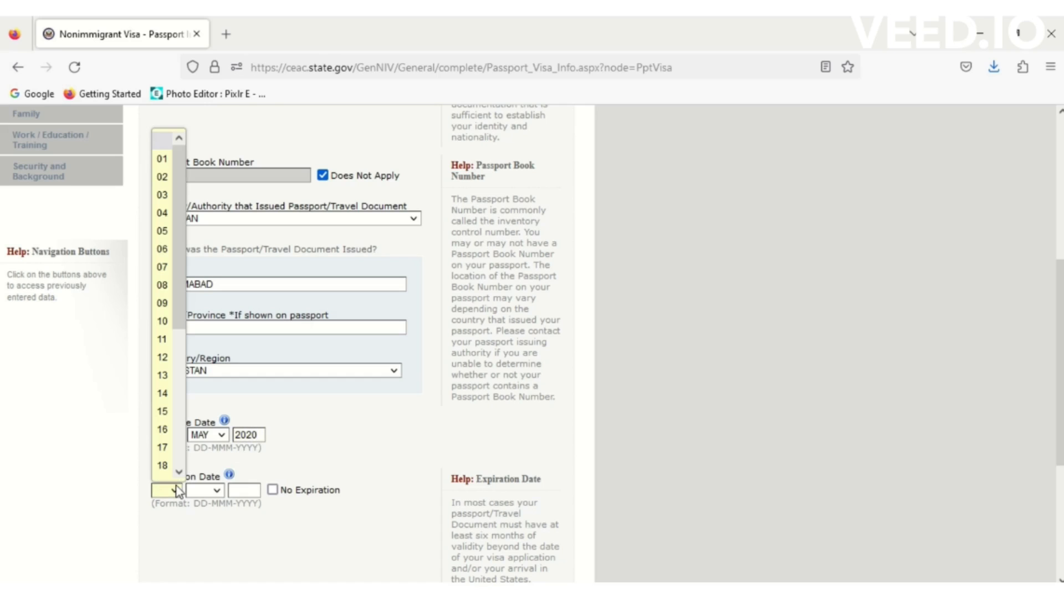
click(162, 303)
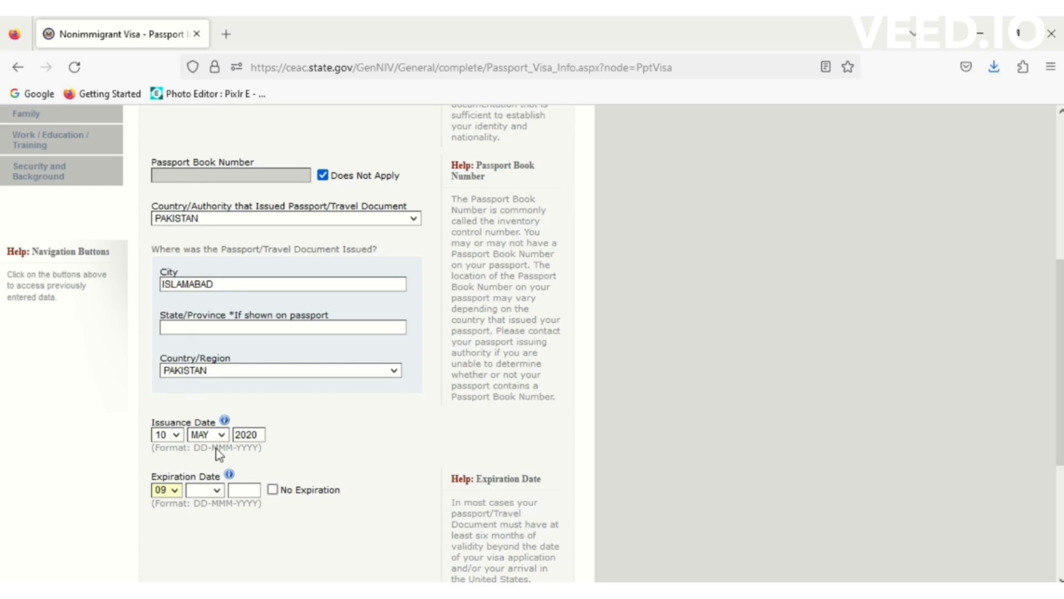
click(217, 491)
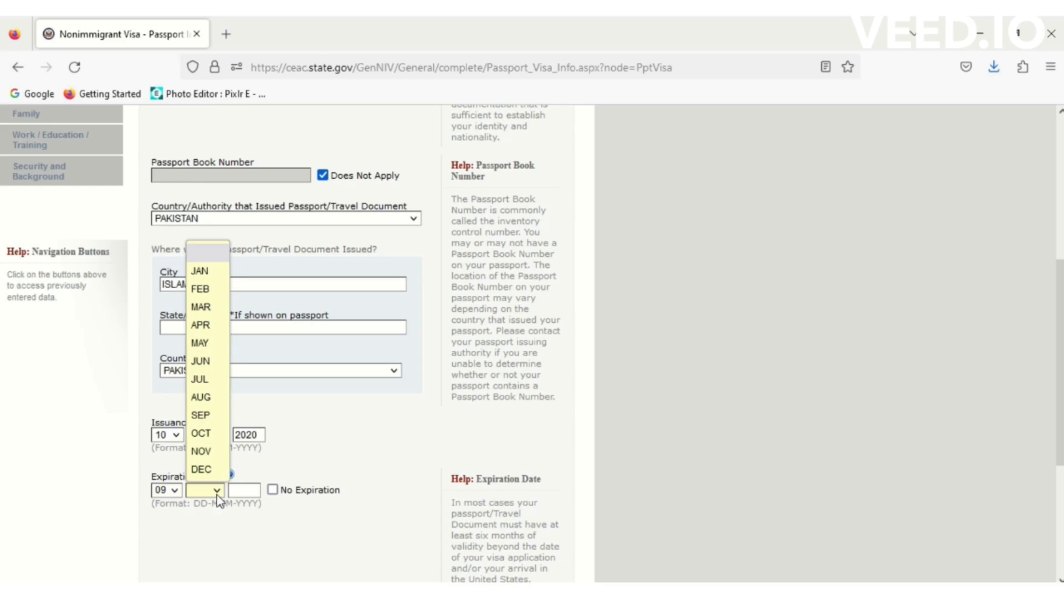
click(201, 344)
text(2026)
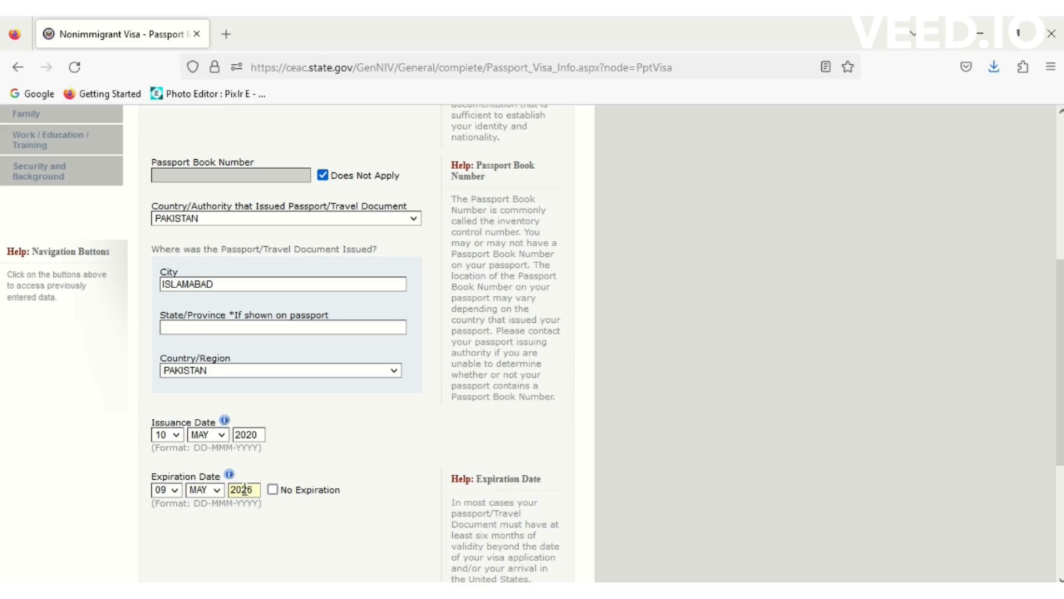
text(6)
click(754, 398)
scroll(1058, 320, down, 4)
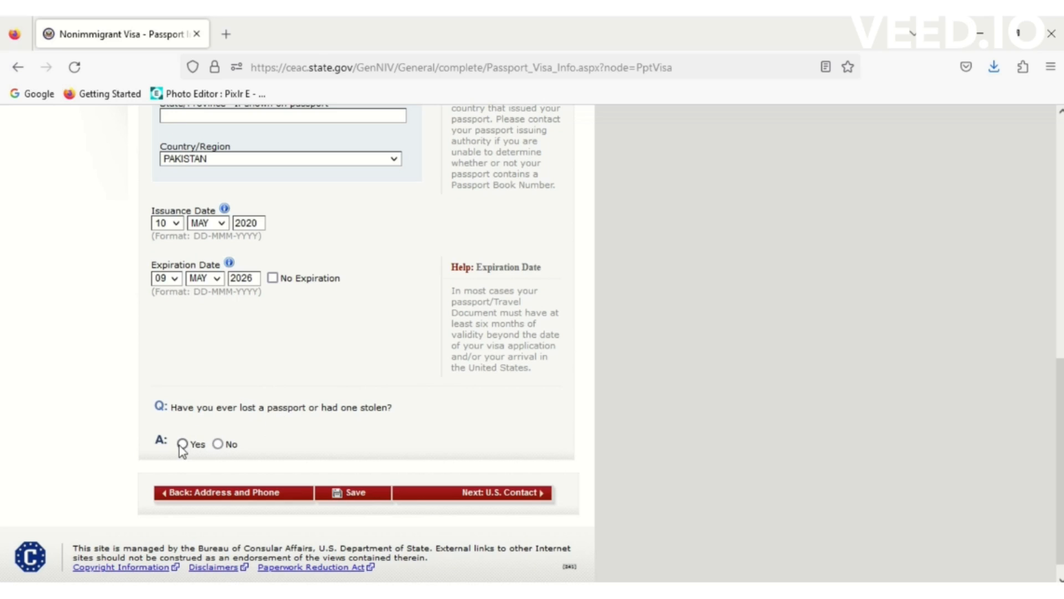
- Answer No to ever having a passport lost or stolen
click(219, 446)
scroll(360, 495, up, 3)
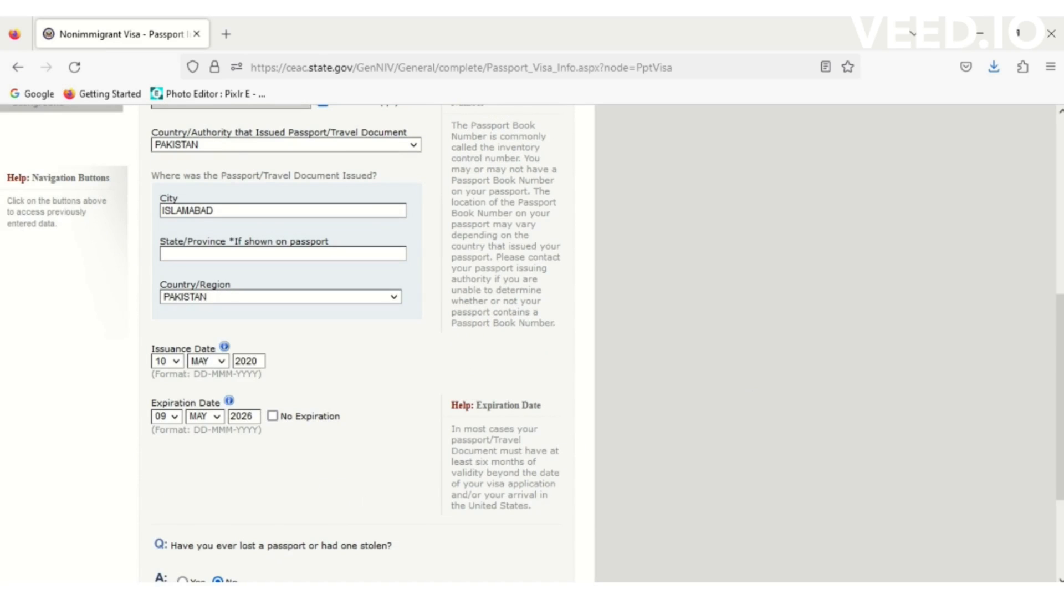
scroll(360, 343, down, 3)
- Save the Passport page, continue the application, and advance to U.S. Point of Contact
click(381, 476)
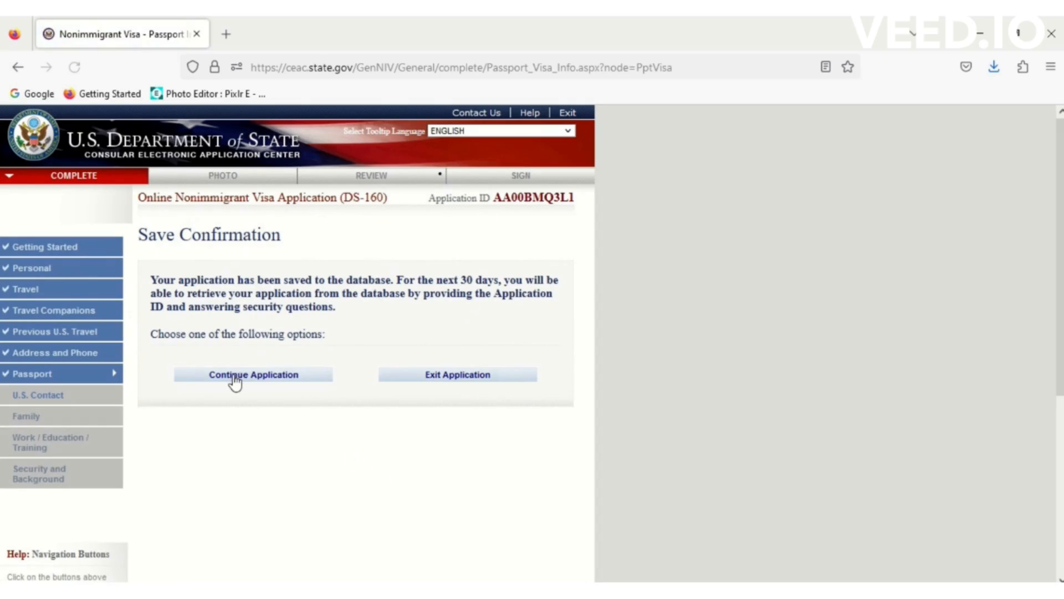
click(232, 375)
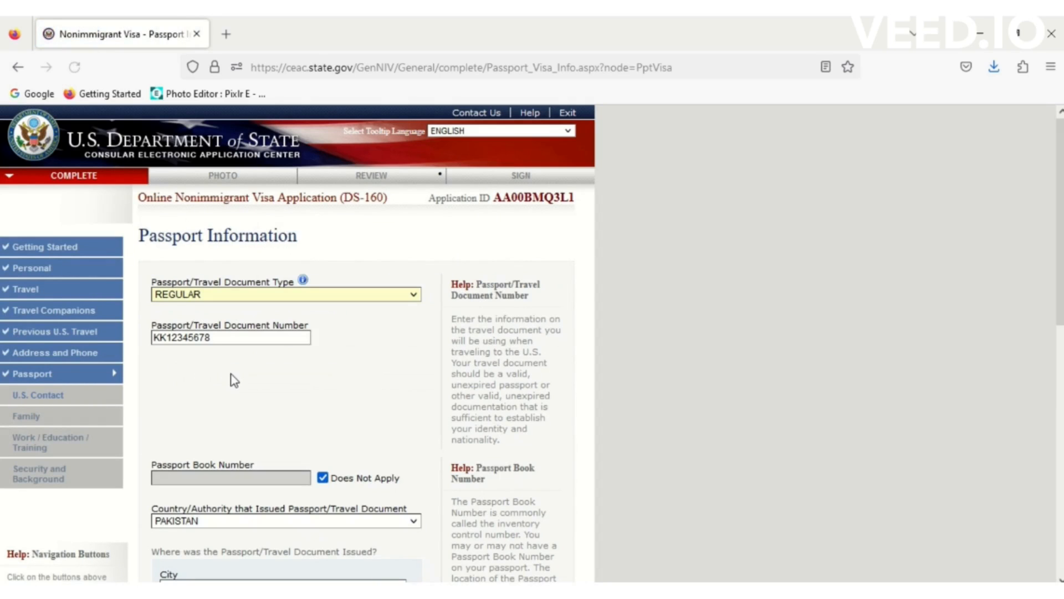
drag(1059, 266, 1060, 516)
click(513, 477)
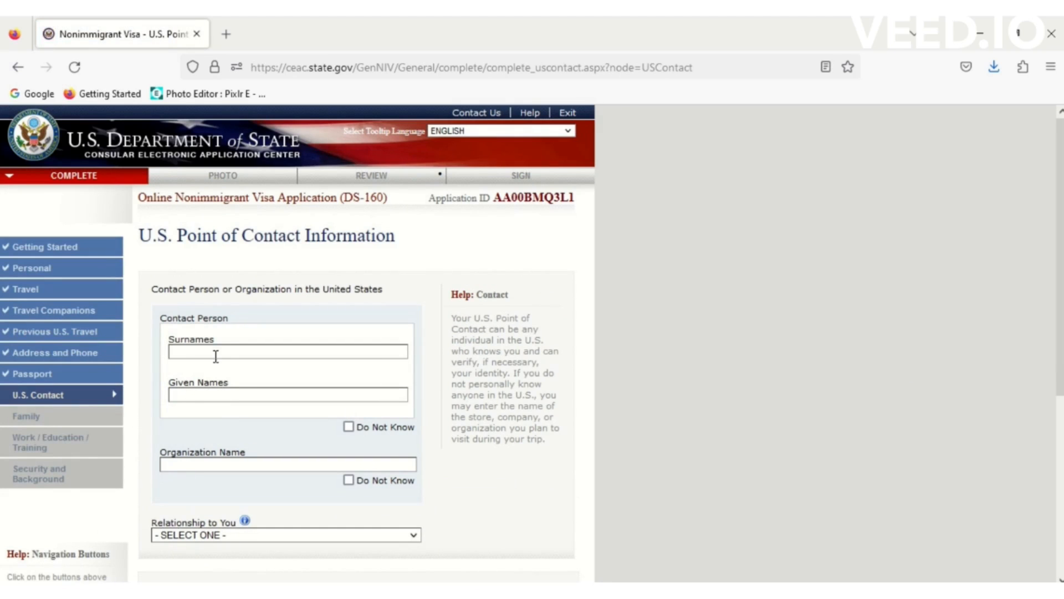
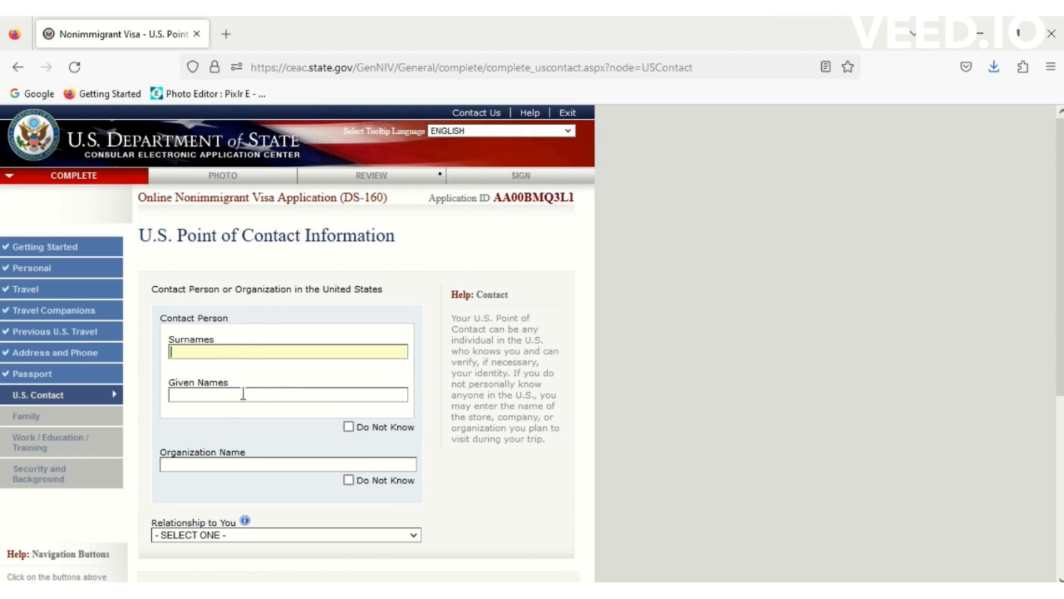
- Mark the contact person's name as Do Not Know, leaving the organization name known
click(348, 427)
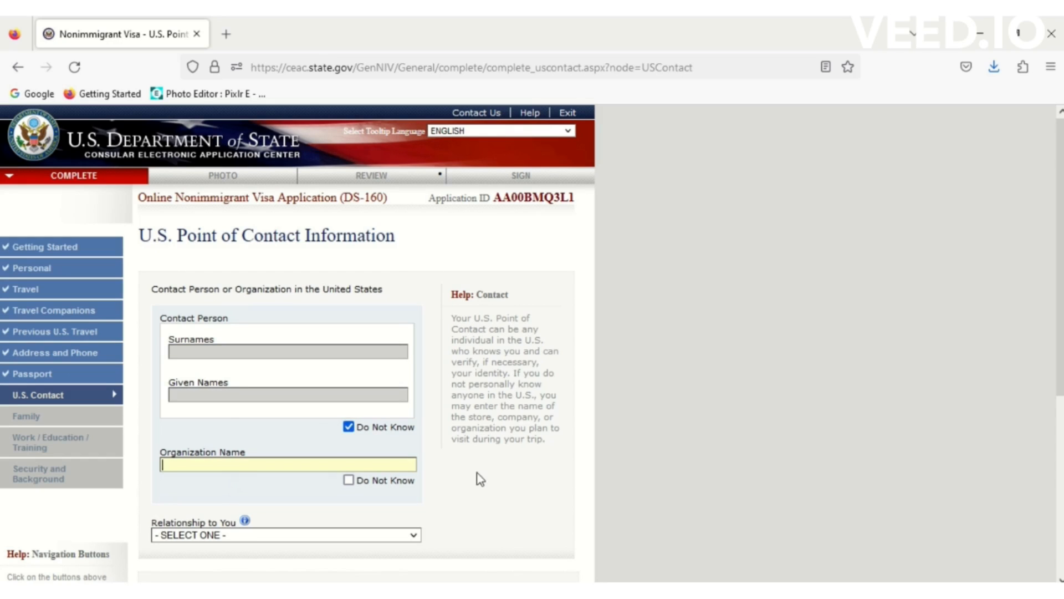
drag(1060, 288, 1060, 371)
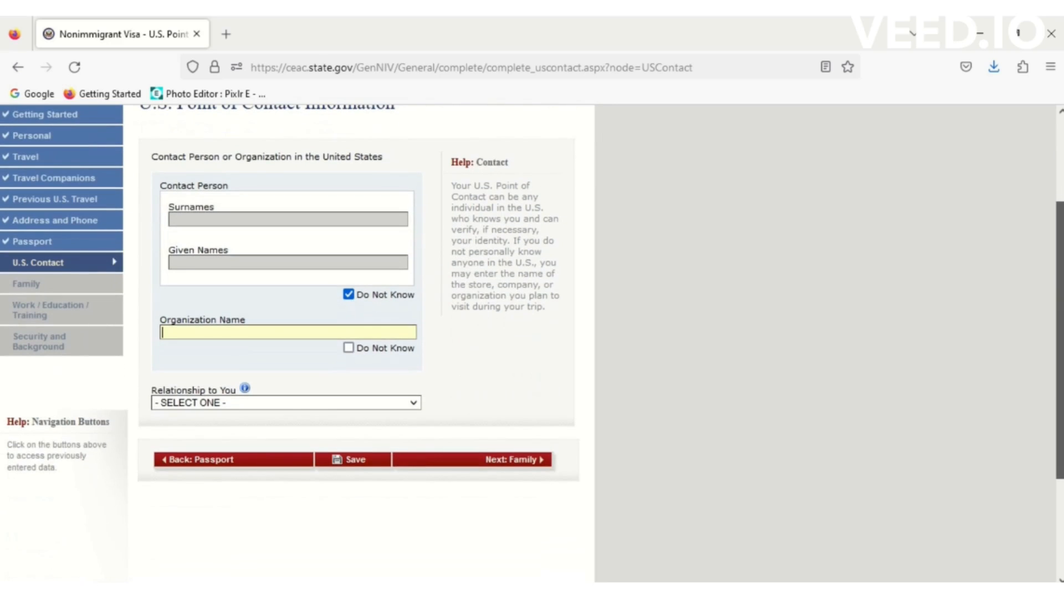
click(348, 348)
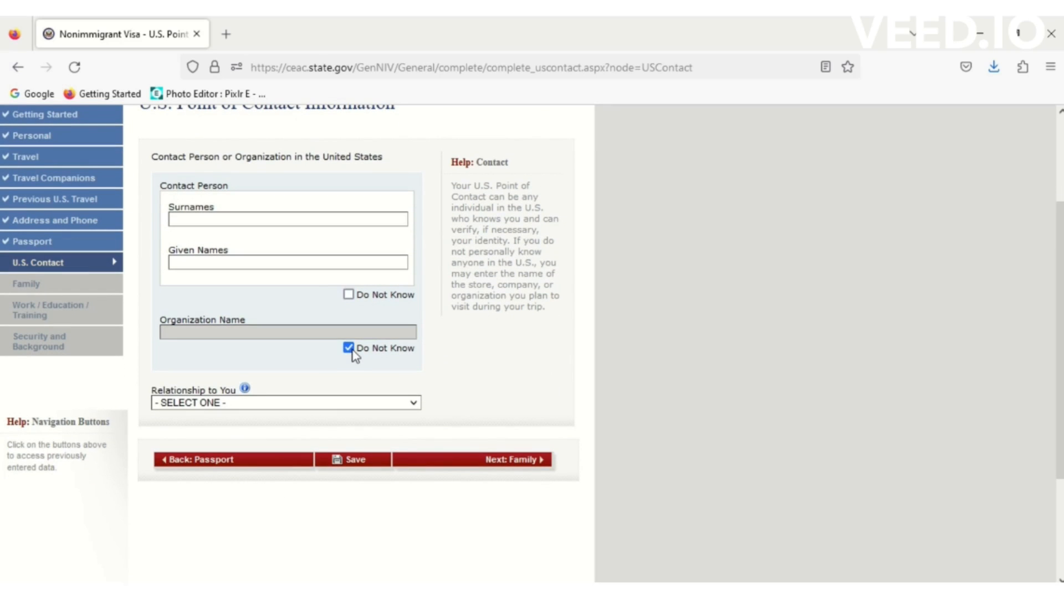
click(301, 405)
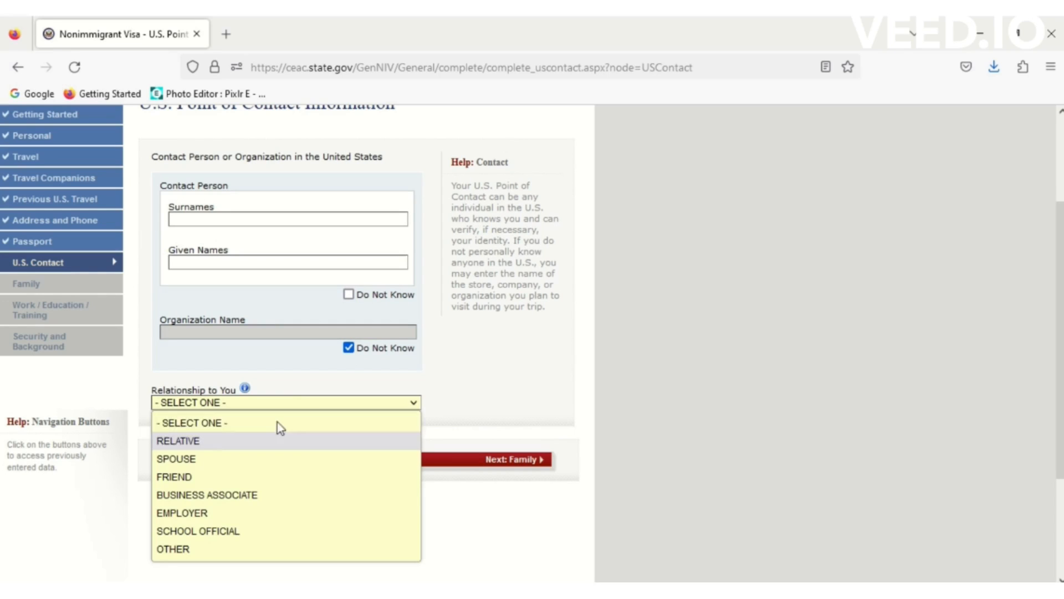
click(556, 375)
click(349, 348)
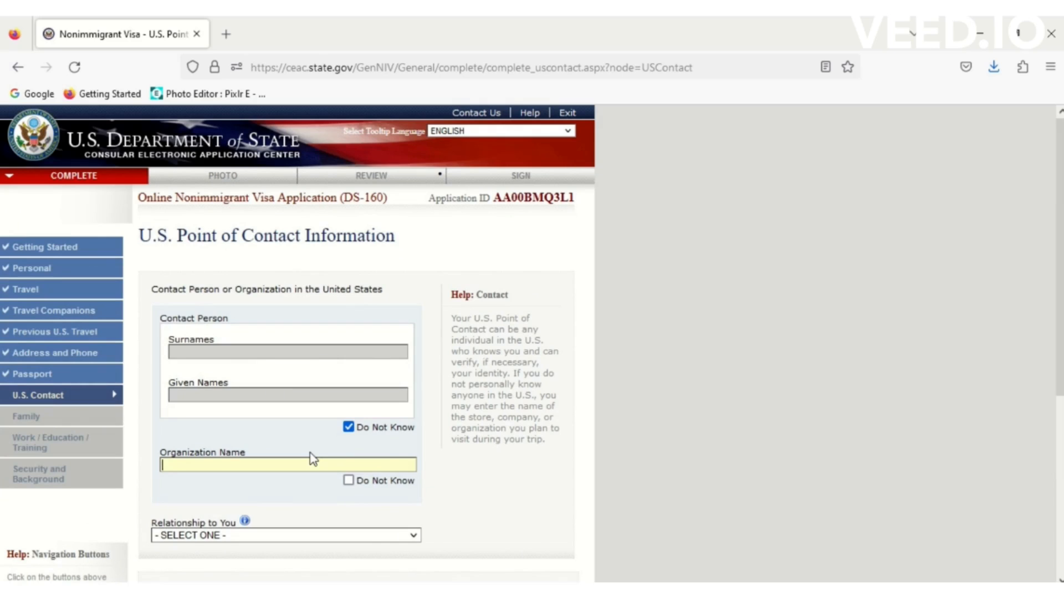
- Copy the hotel name Hyatt Place New York City from the trip notes
key(alt+Tab)
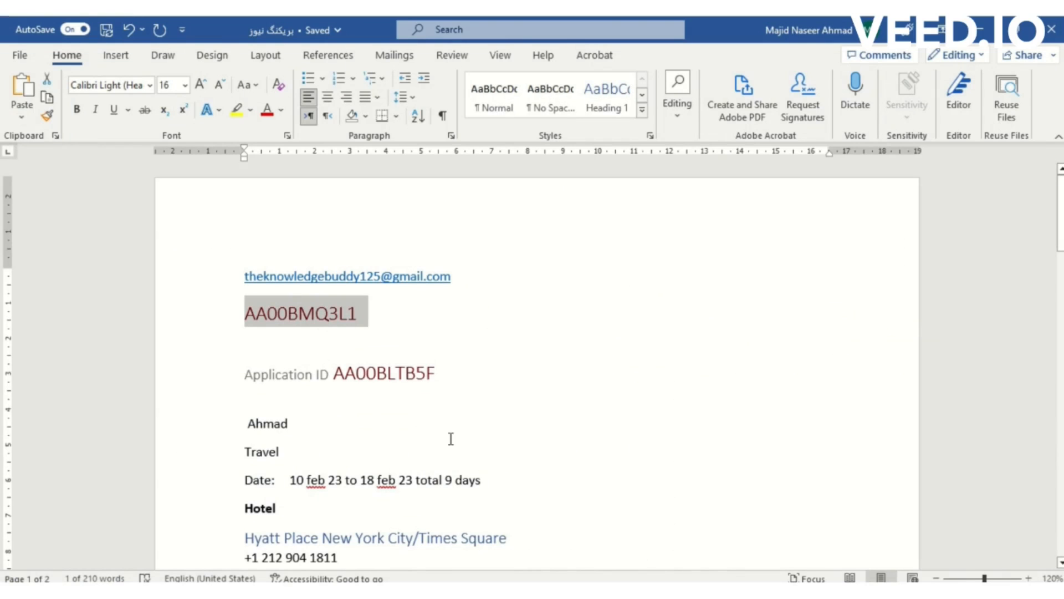
drag(416, 531, 220, 532)
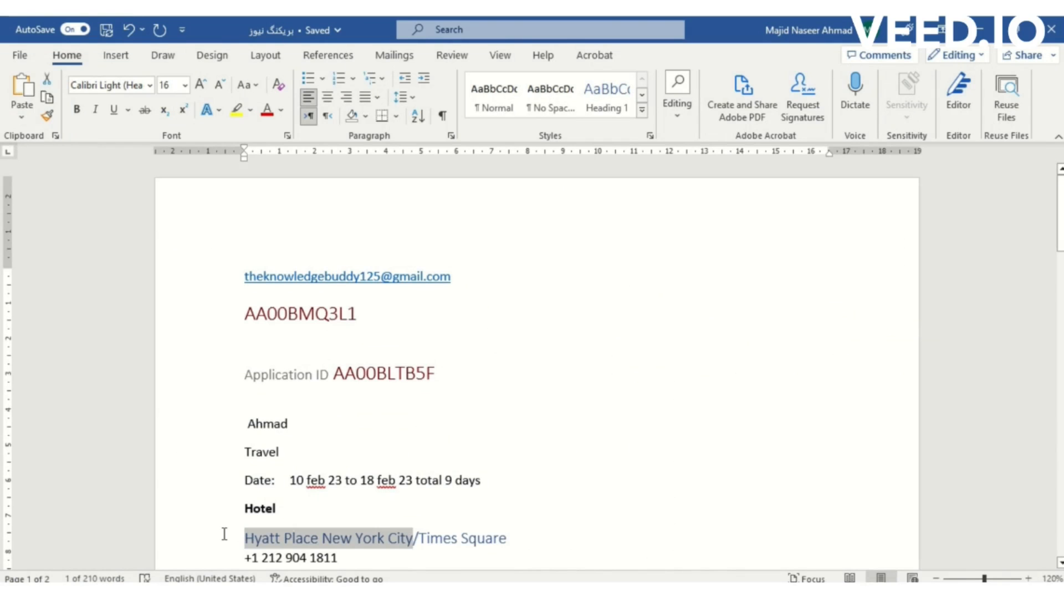
key(ctrl+c)
key(alt+Tab)
- Paste HYATT PLACE NEW YORK CITY as the organization name and set the relationship to OTHER
click(258, 464)
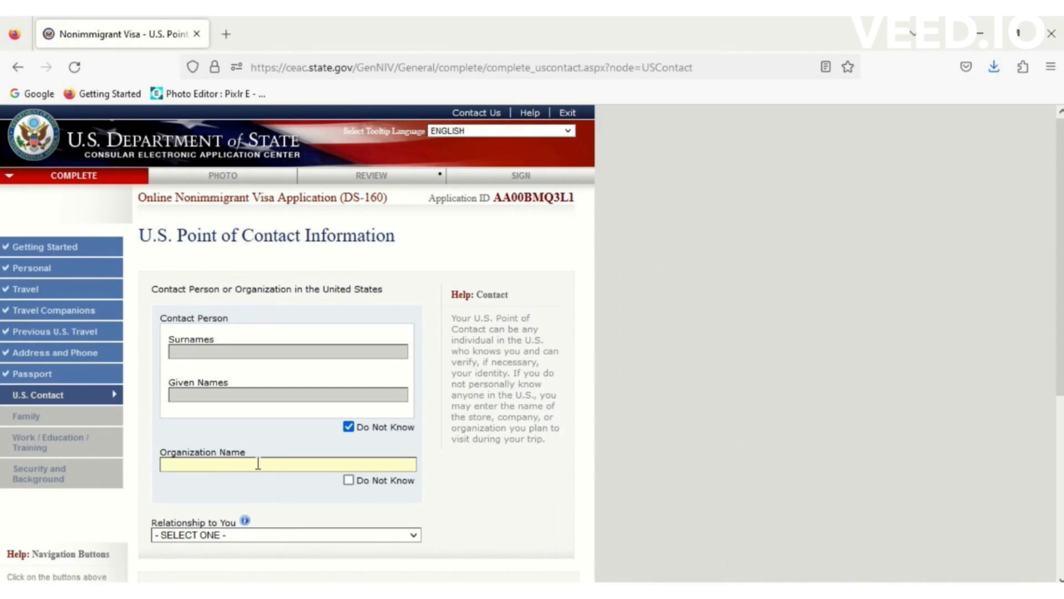
key(ctrl+v)
click(253, 483)
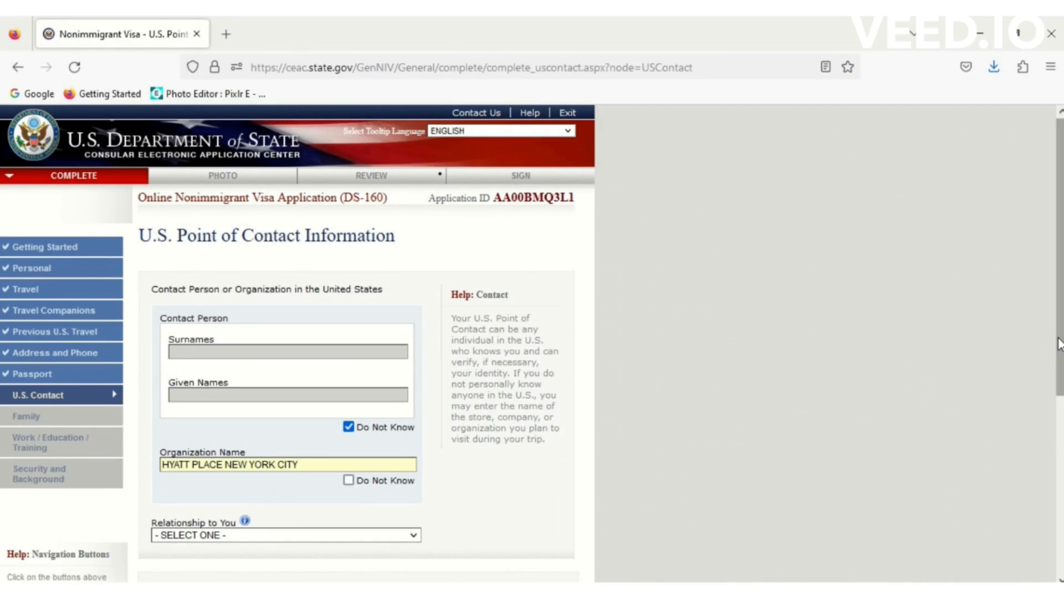
scroll(1053, 344, down, 2)
click(402, 462)
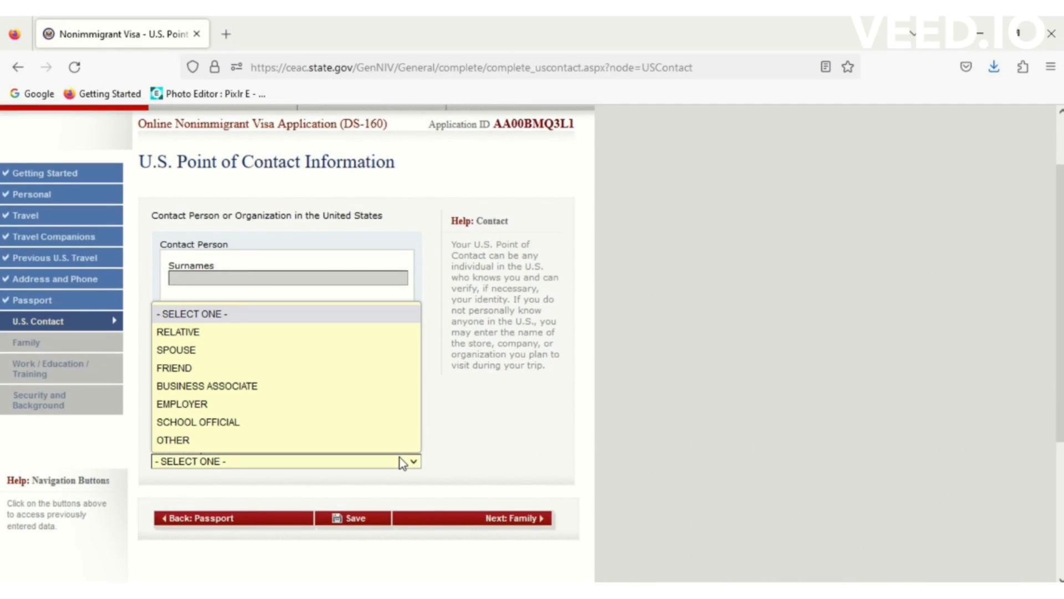
click(207, 440)
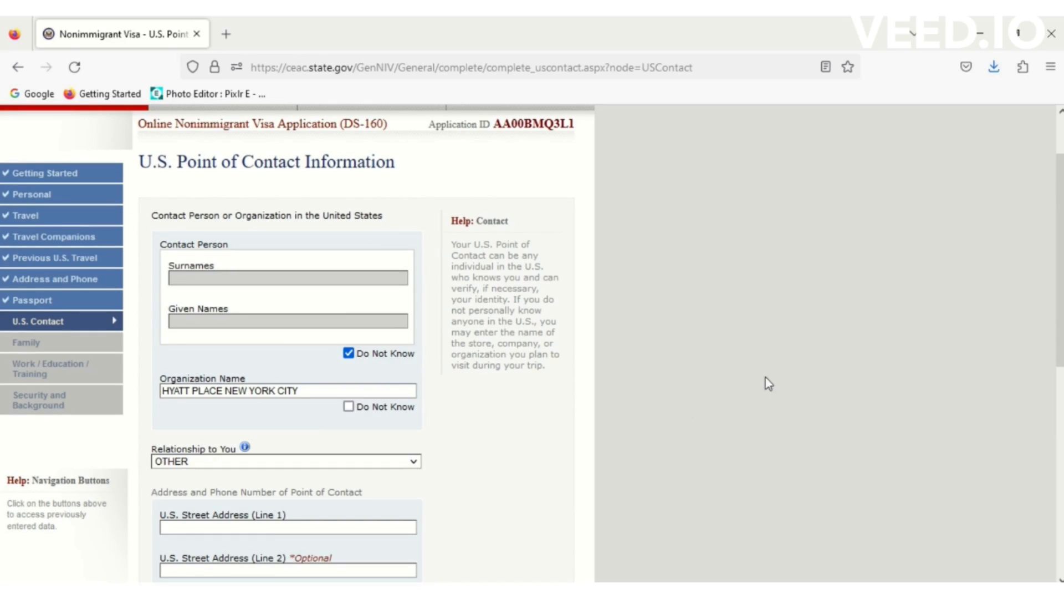
drag(1061, 286, 1062, 368)
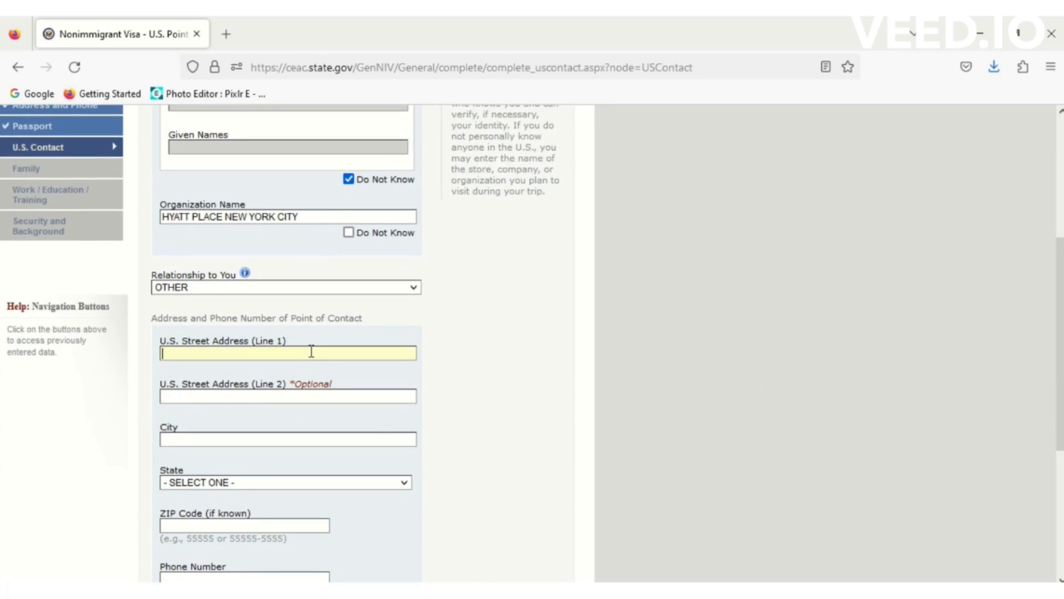
- Copy the hotel's street address from the trip notes
key(alt+Tab)
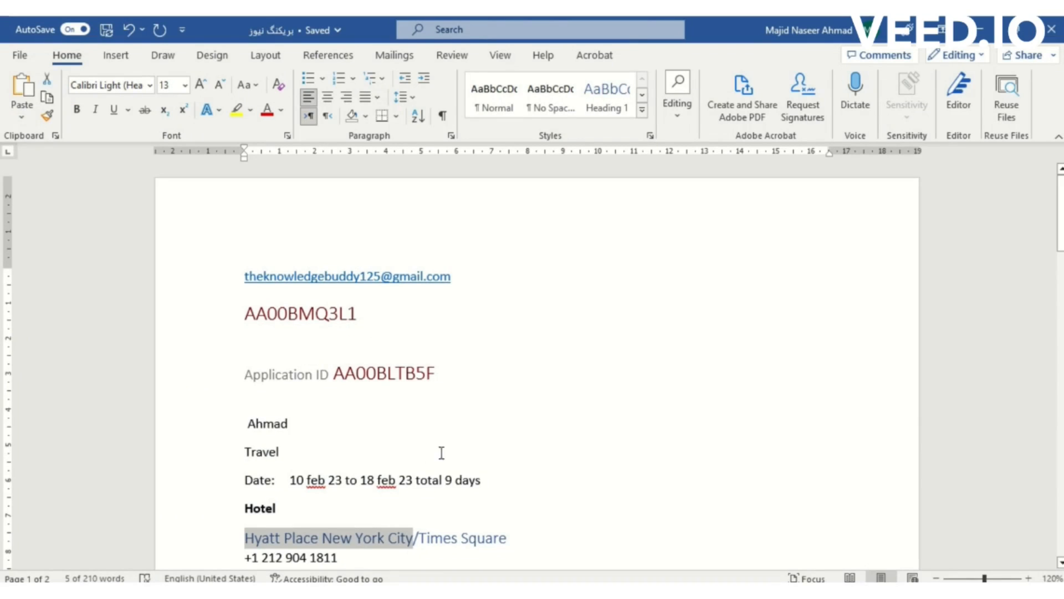
drag(1061, 222, 1060, 269)
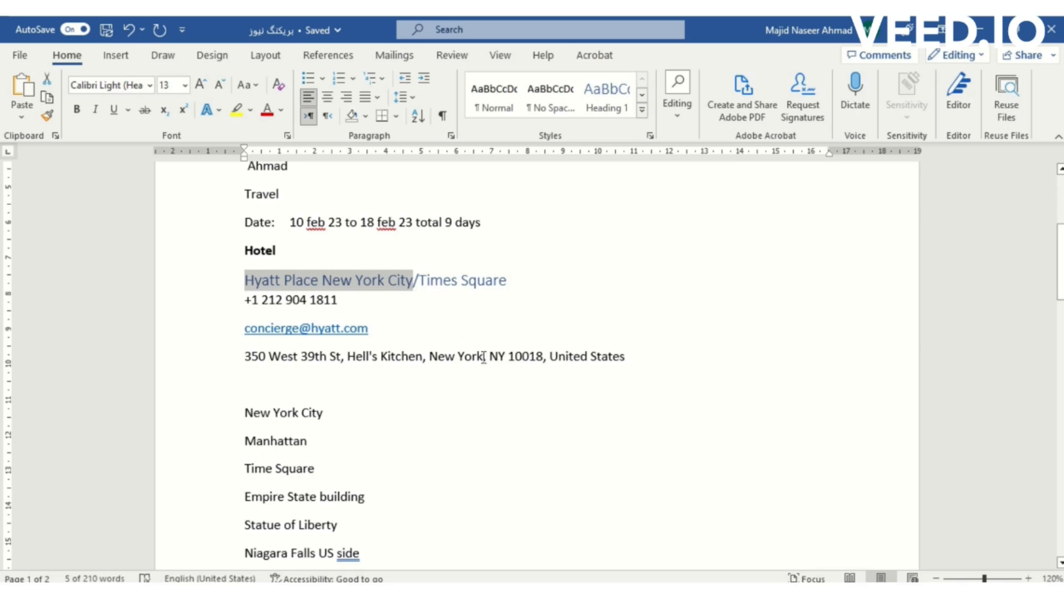
drag(484, 356, 244, 359)
key(ctrl+c)
- Fill in the hotel's street address, city New York and state NEW YORK
key(alt+Tab)
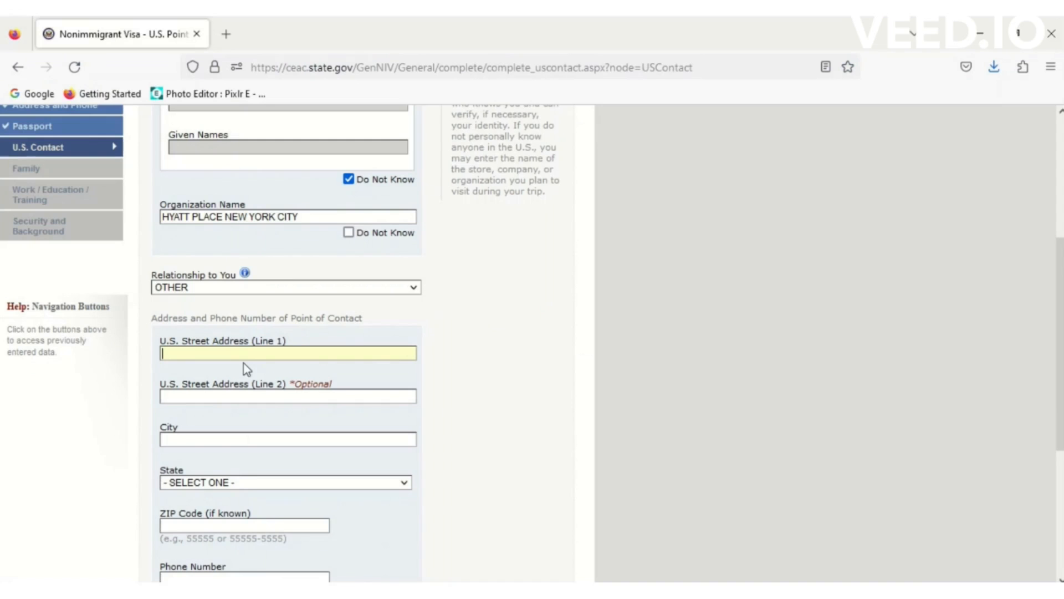
key(ctrl+v)
click(225, 441)
text(NEW)
key(Down)
key(Return)
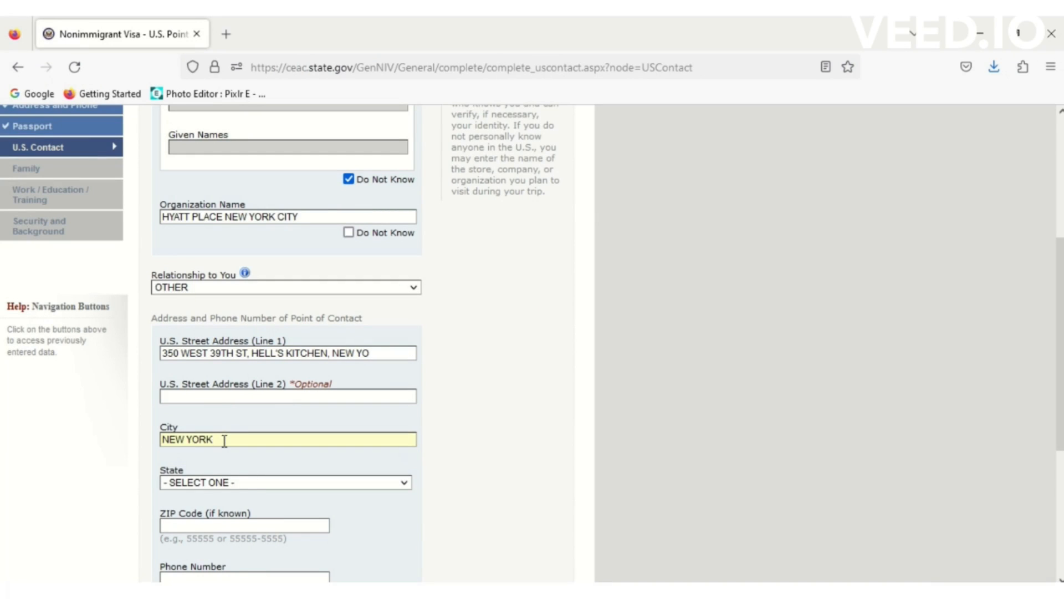
click(240, 485)
scroll(231, 460, down, 5)
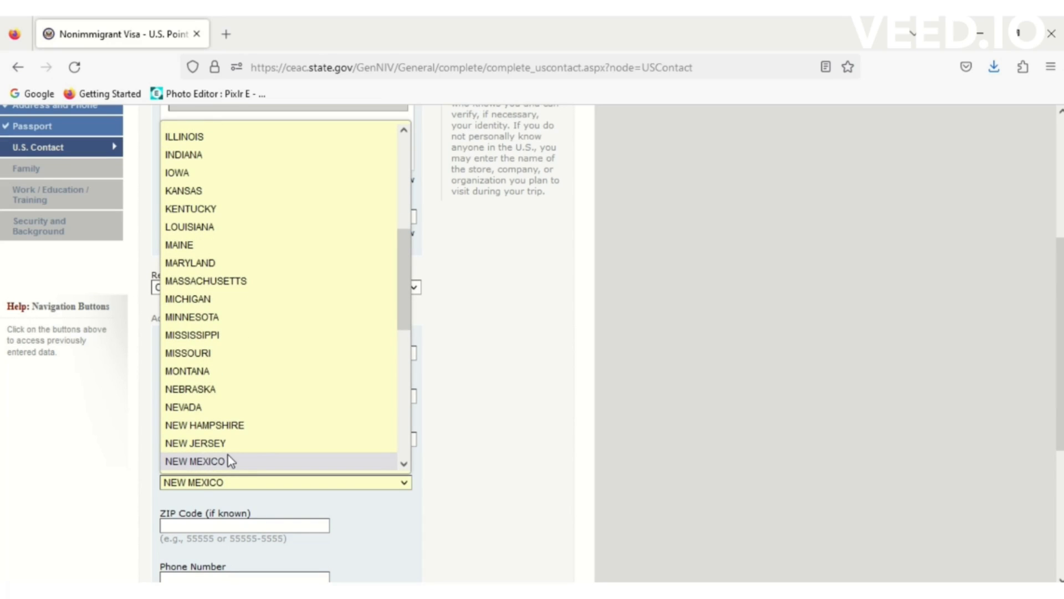
scroll(231, 461, down, 1)
click(226, 460)
- Add ZIP 10018 plus the hotel's phone and e-mail from suggestions, then save the page
click(229, 524)
text(10018)
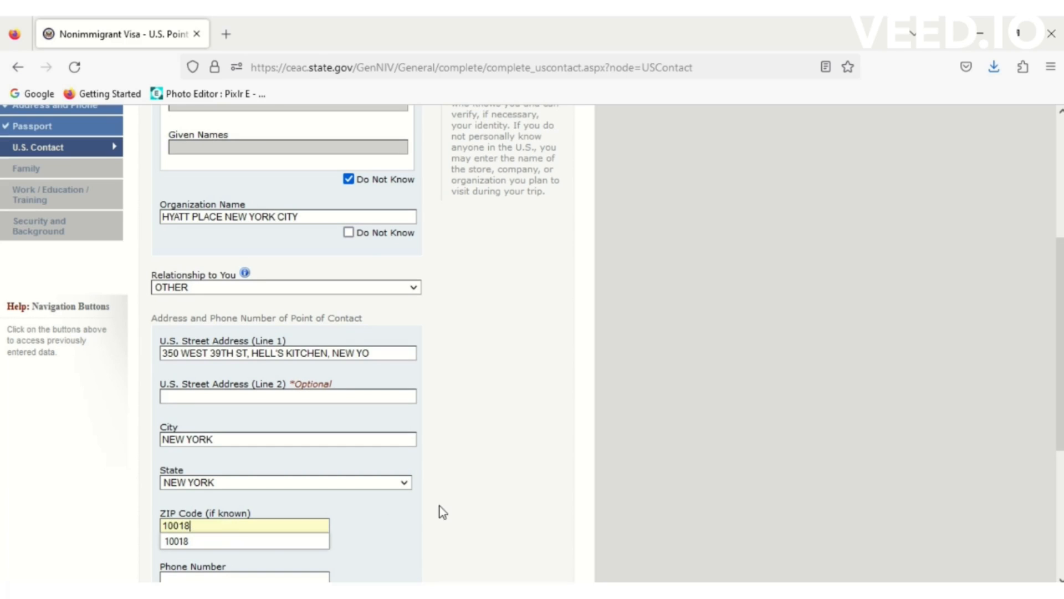
click(443, 512)
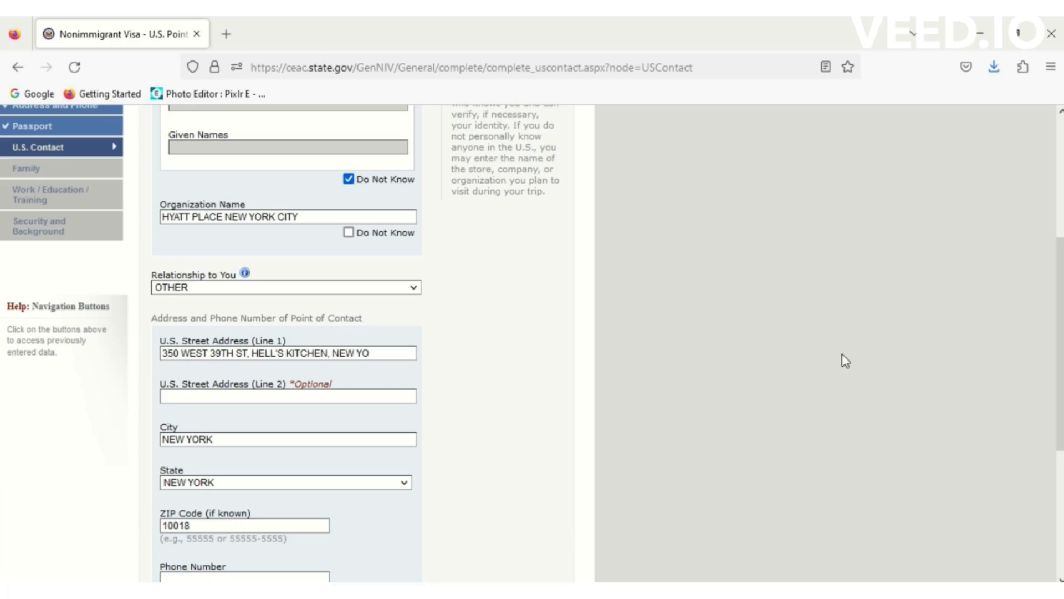
drag(1059, 296, 1058, 389)
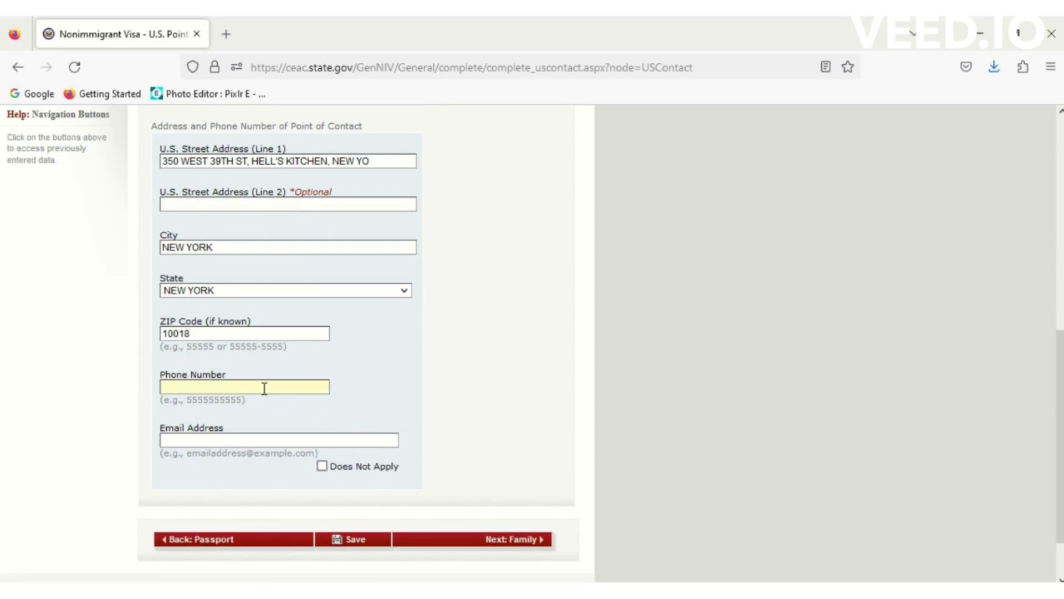
text(1)
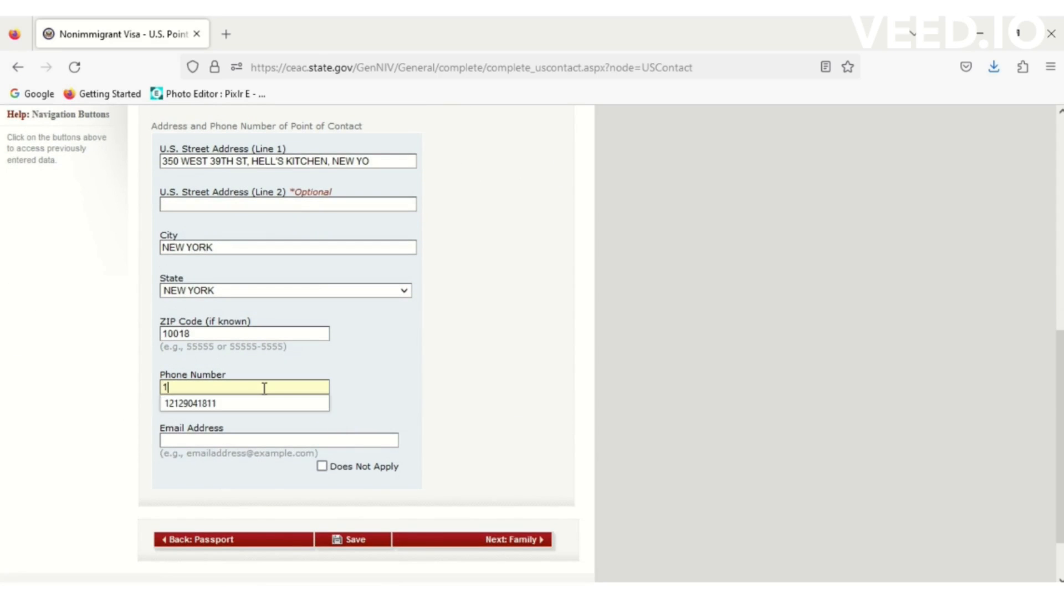
click(233, 407)
text(c)
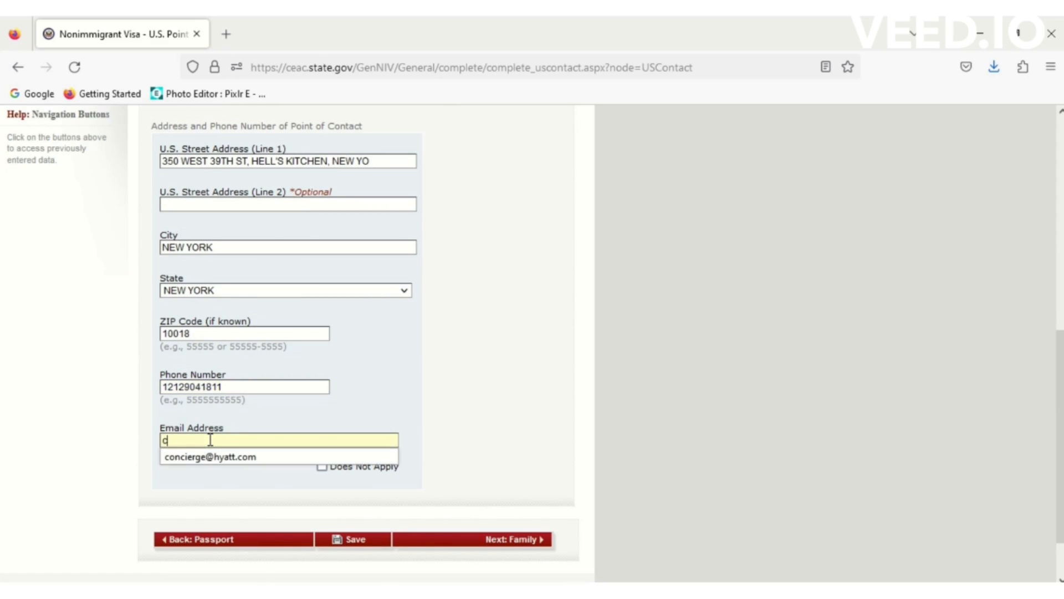
click(221, 457)
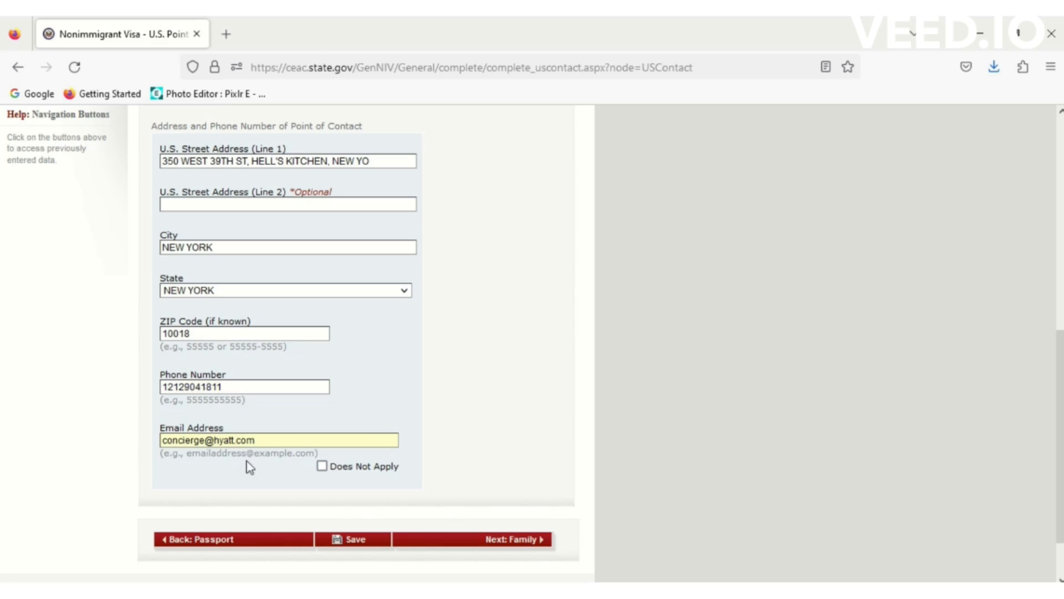
click(364, 538)
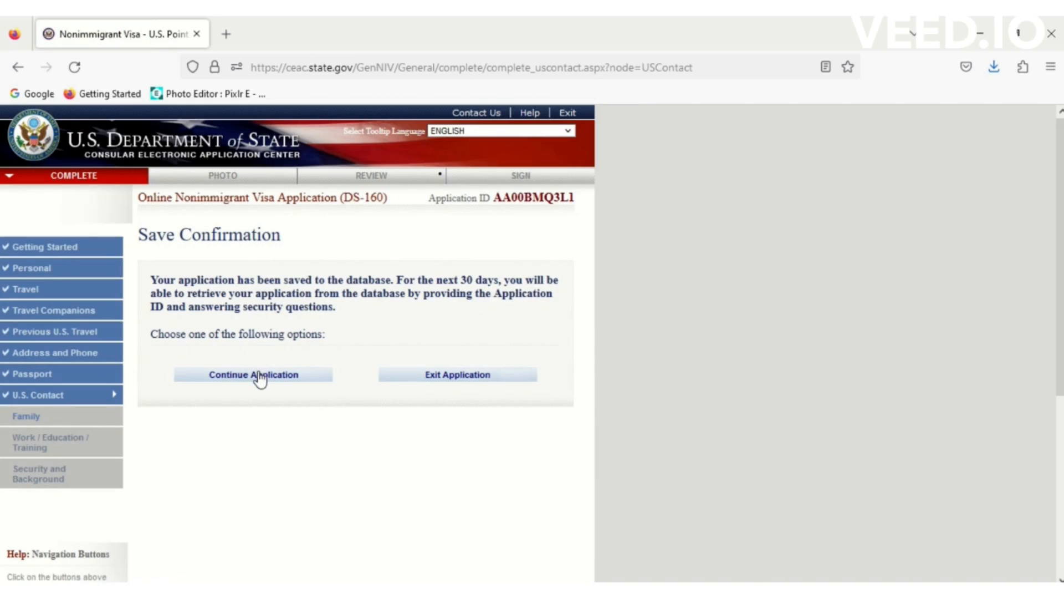
- Continue the application and advance to the Family section
click(260, 379)
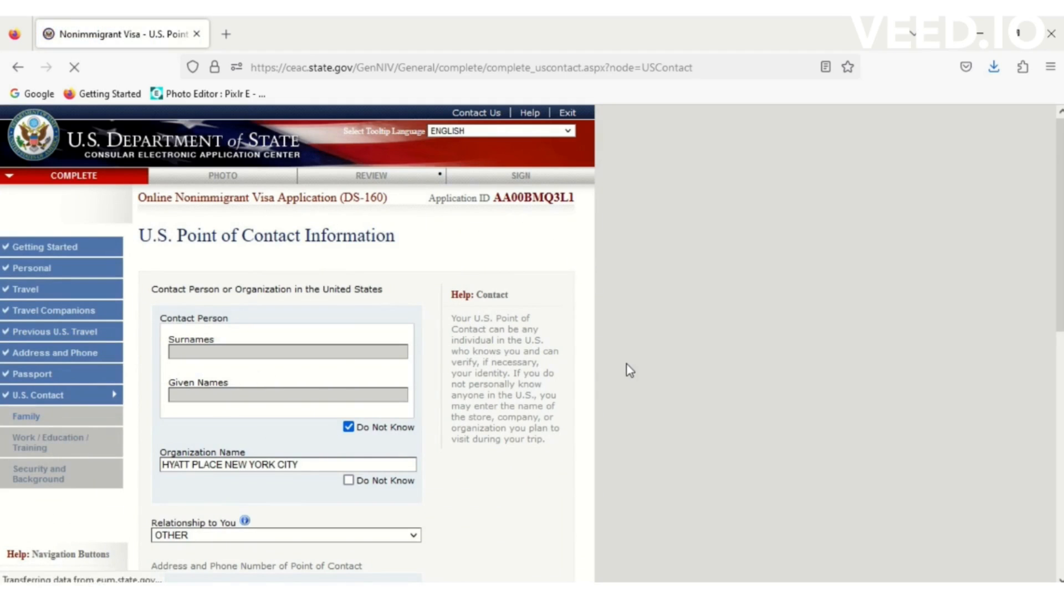
drag(1060, 209, 1060, 451)
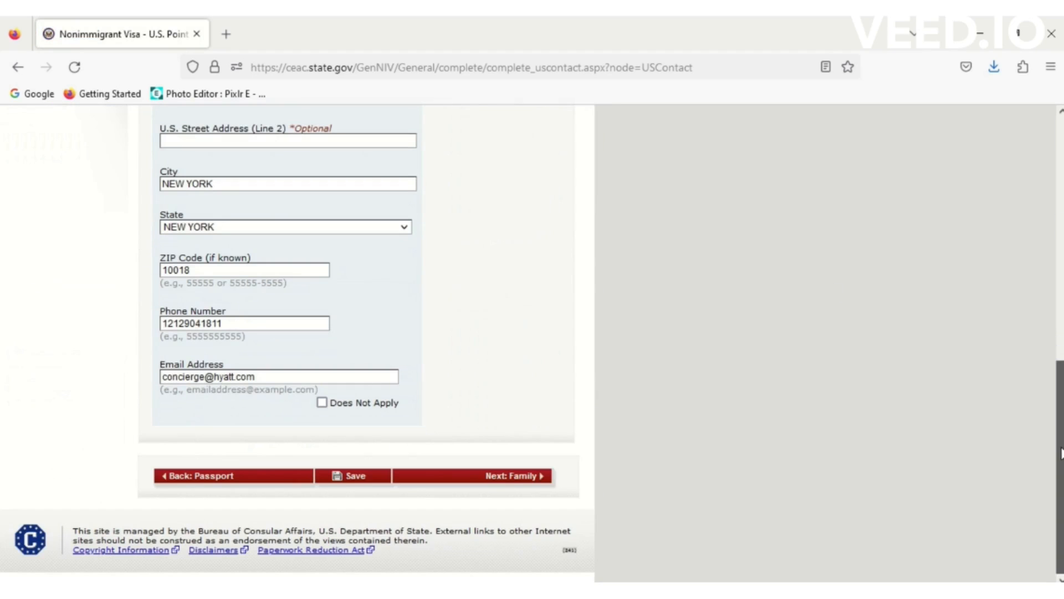
click(518, 477)
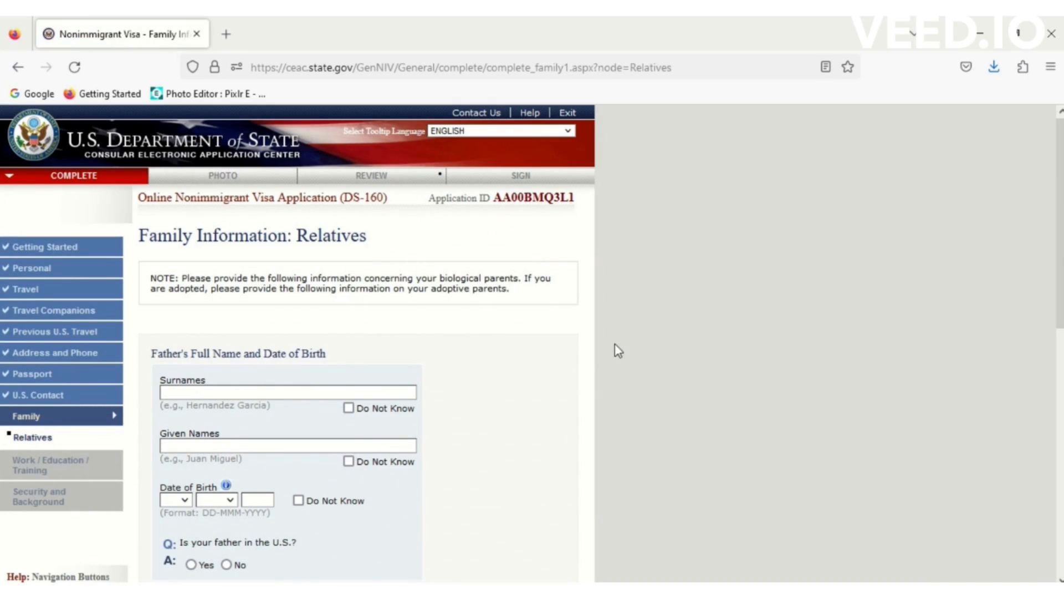
- Mark the father's birth date as unknown and answer No to him being in the U.S
drag(1060, 206, 1060, 298)
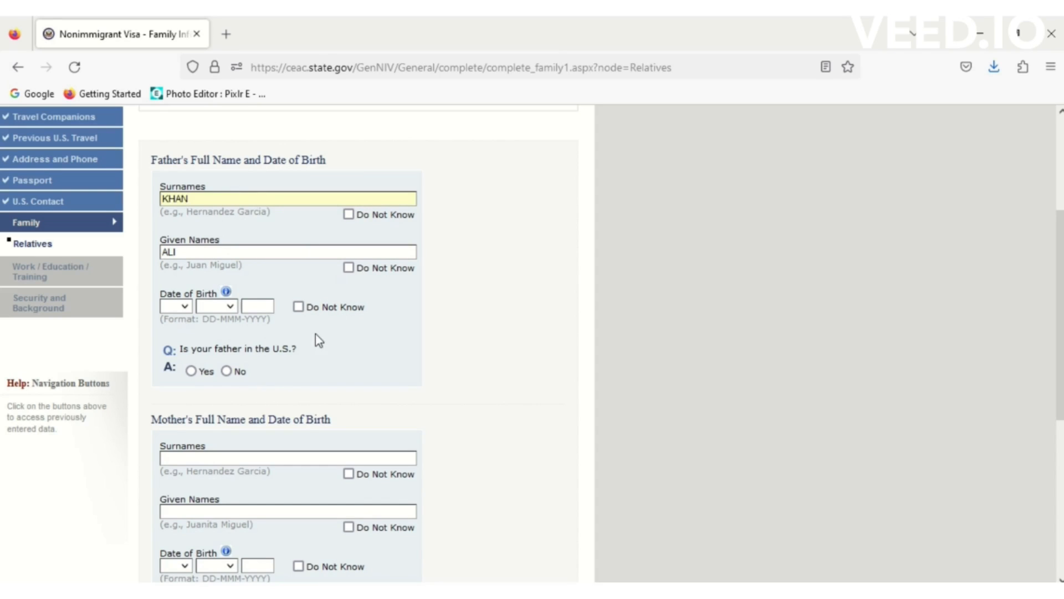
click(298, 306)
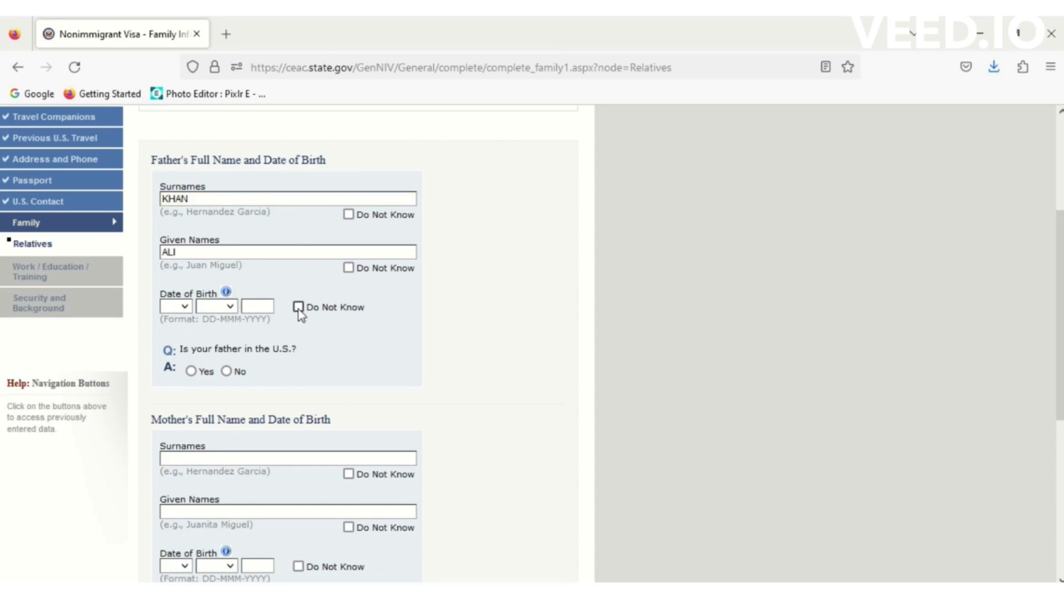
click(226, 371)
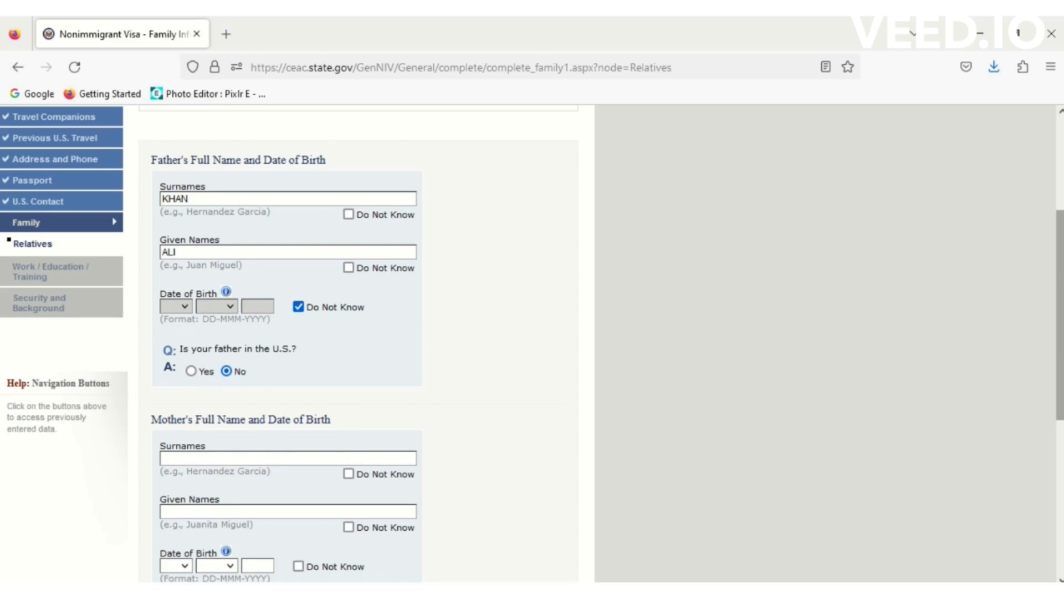
scroll(1061, 270, down, 3)
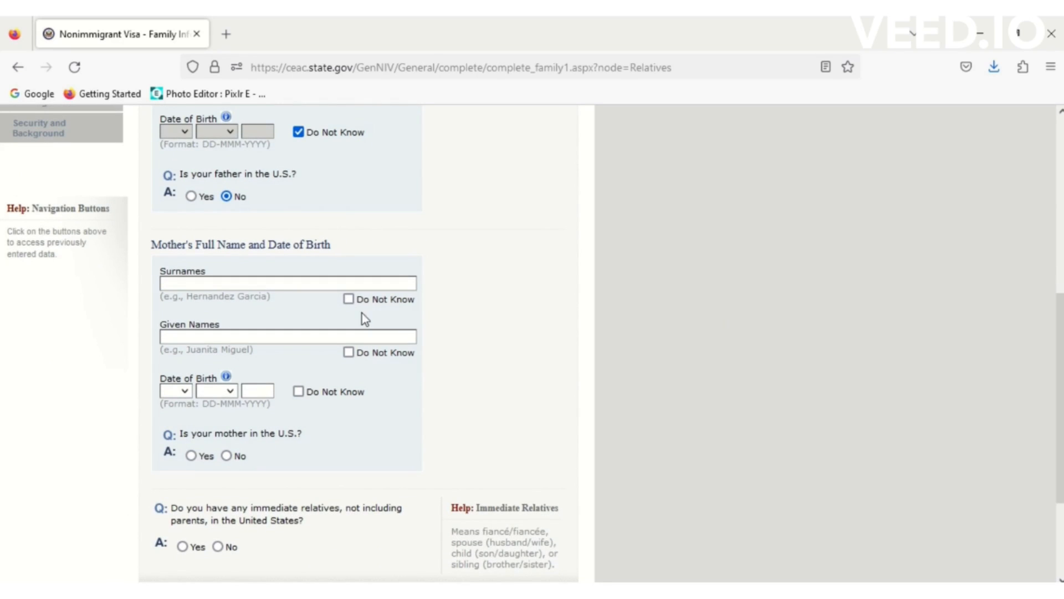
- Mark mother's surname and birth date unknown, enter her given name, answer No to both U.S. questions, save
click(348, 298)
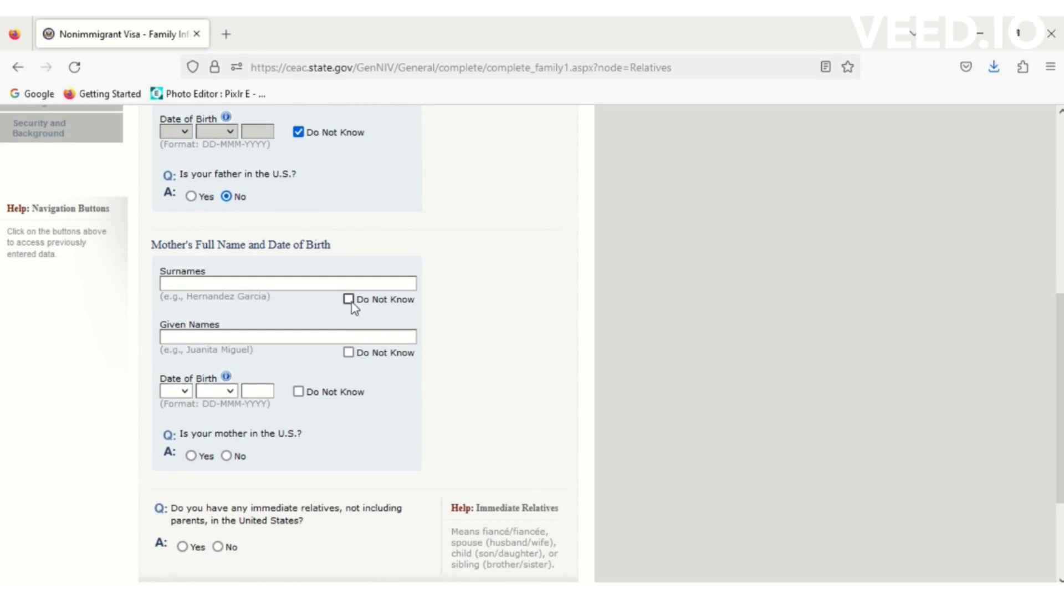
click(275, 336)
scroll(274, 342, down, 3)
text(SAHIBA)
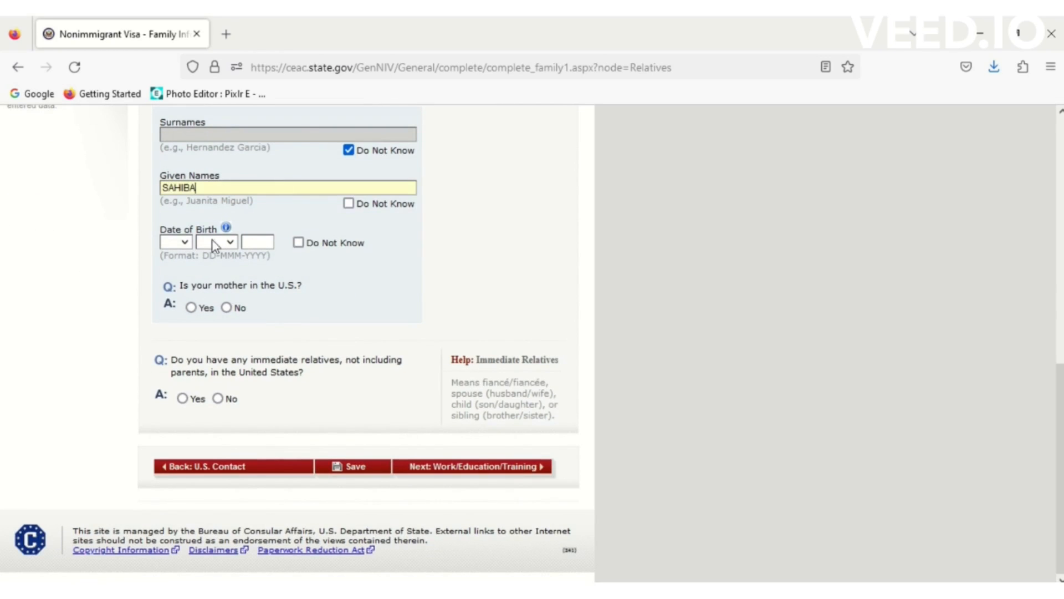
click(298, 242)
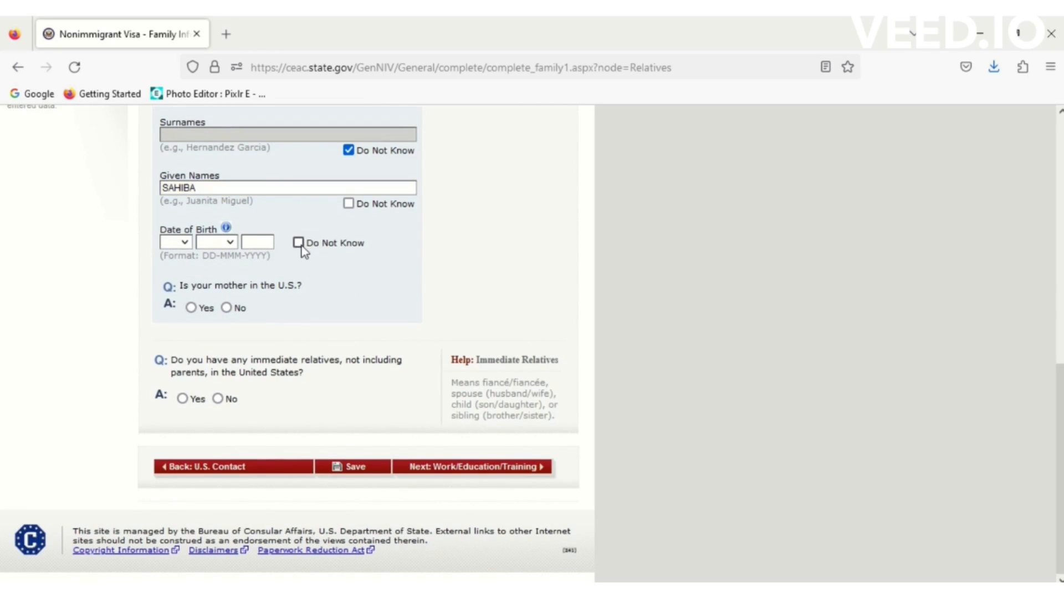
click(226, 308)
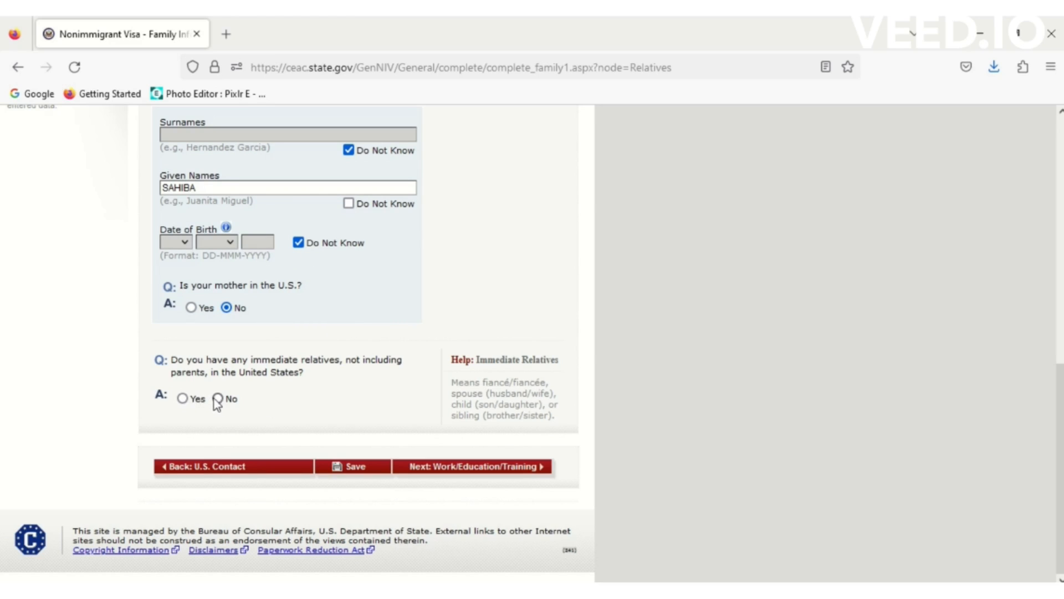
click(368, 467)
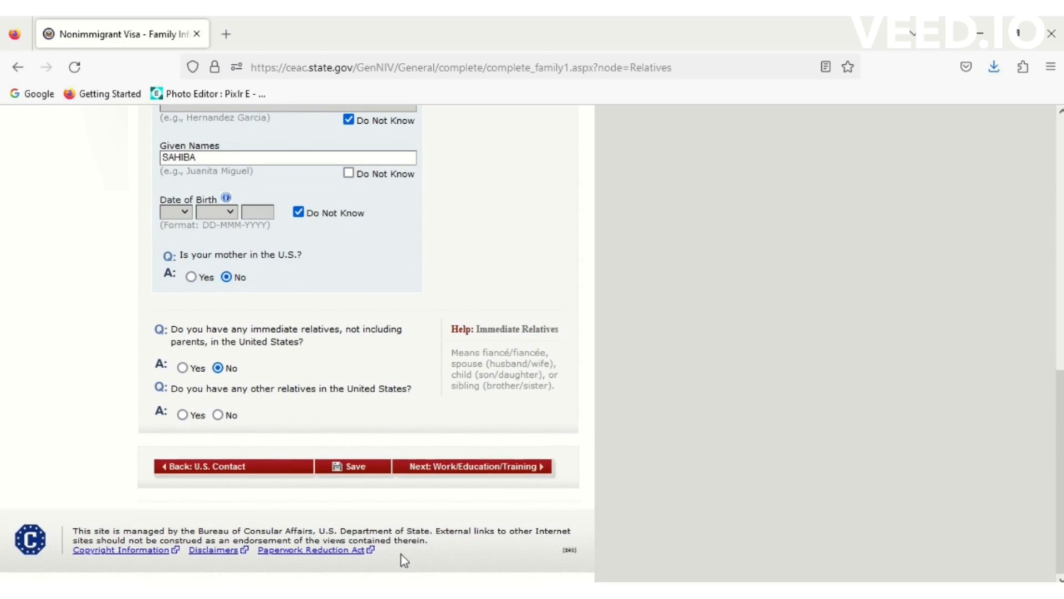
click(358, 467)
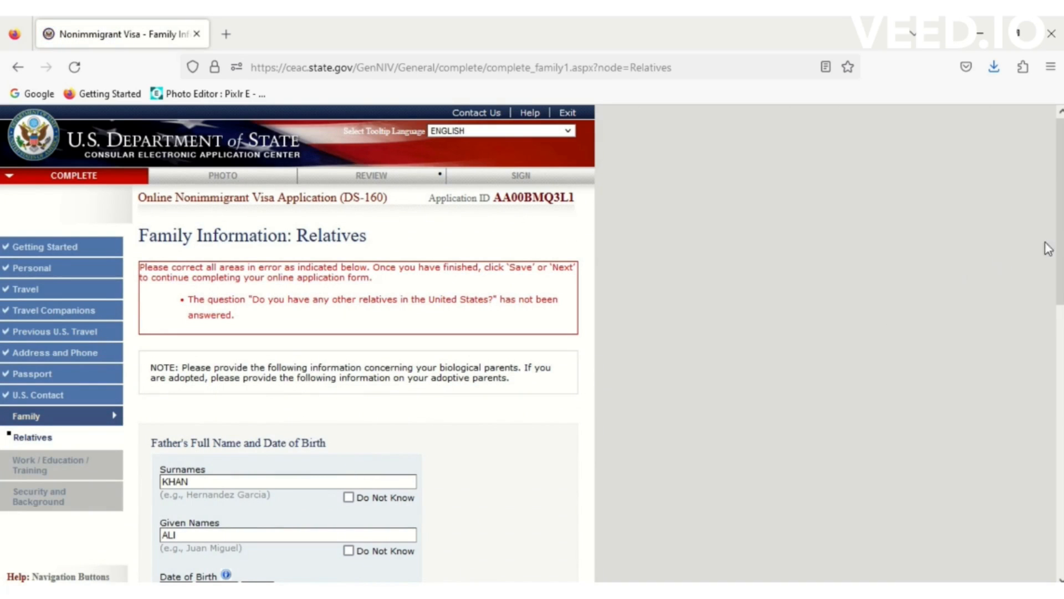
- Answer No to other relatives in the U.S. and save the relatives page
drag(1061, 249, 1025, 267)
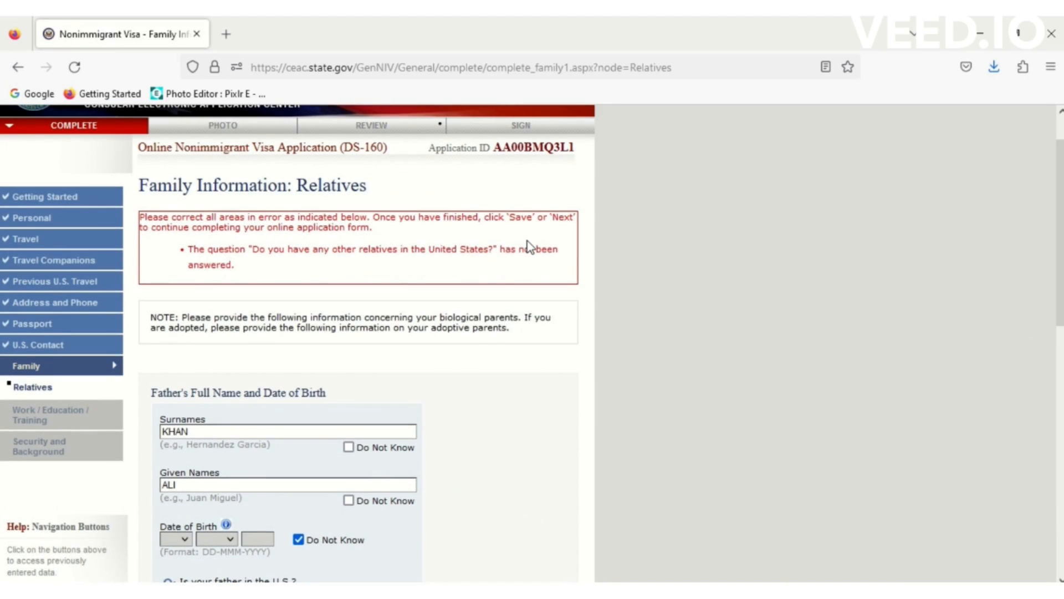
drag(1061, 214, 1061, 424)
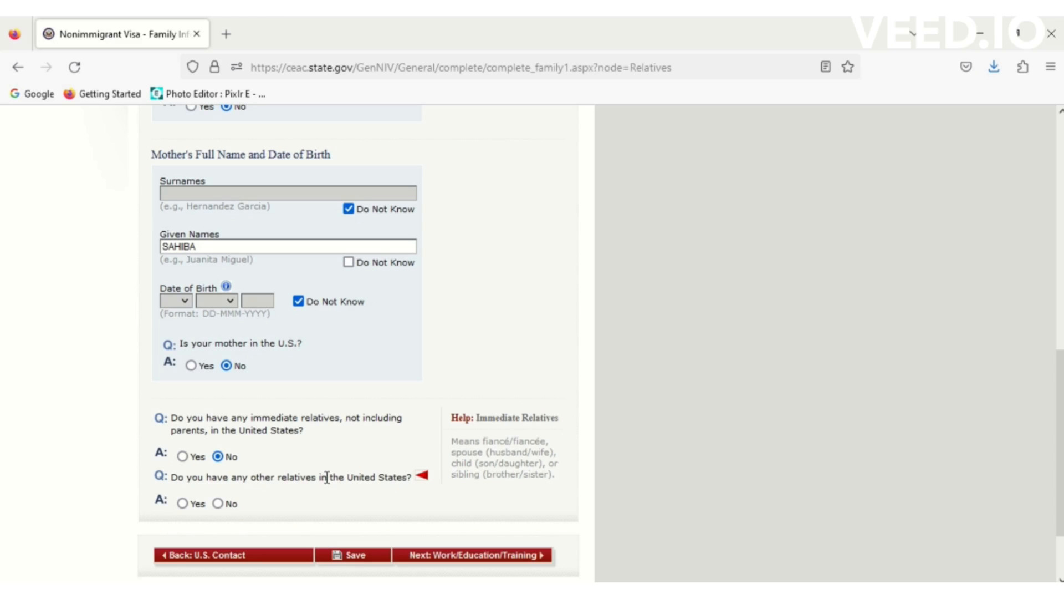
click(218, 507)
scroll(354, 550, up, 2)
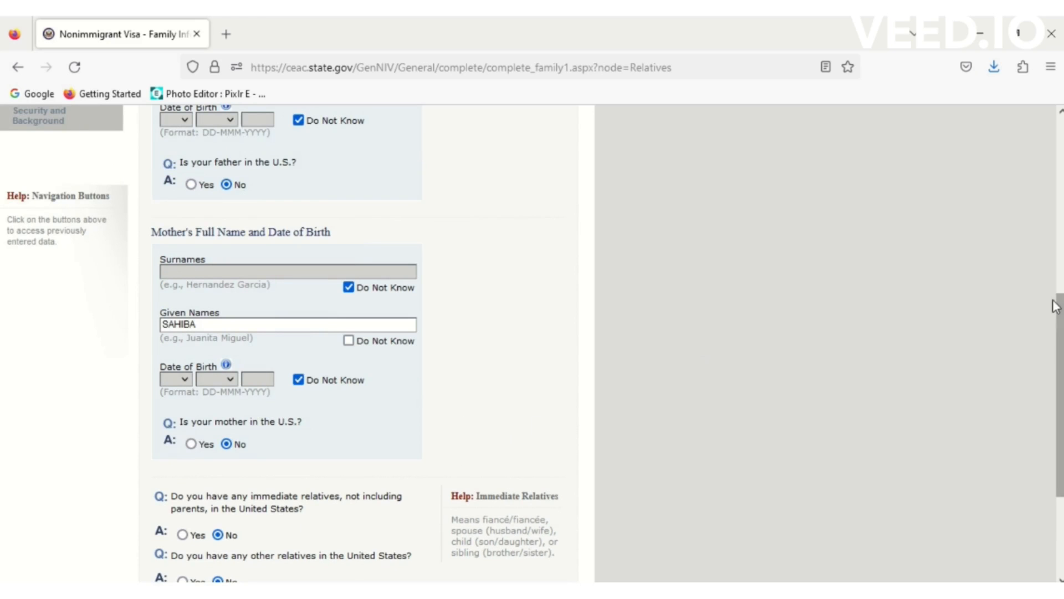
scroll(534, 419, down, 4)
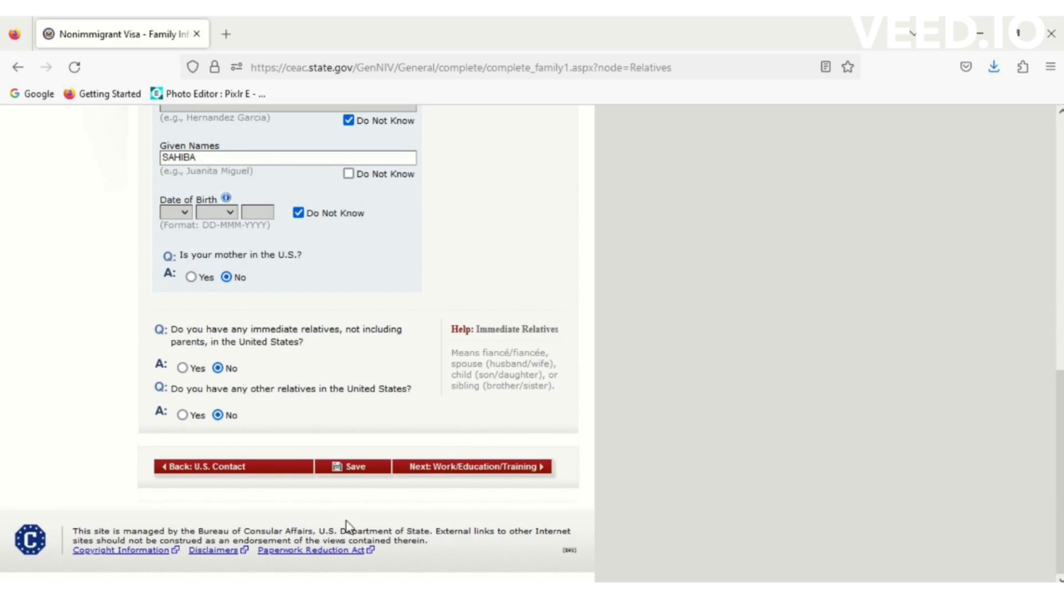
click(357, 470)
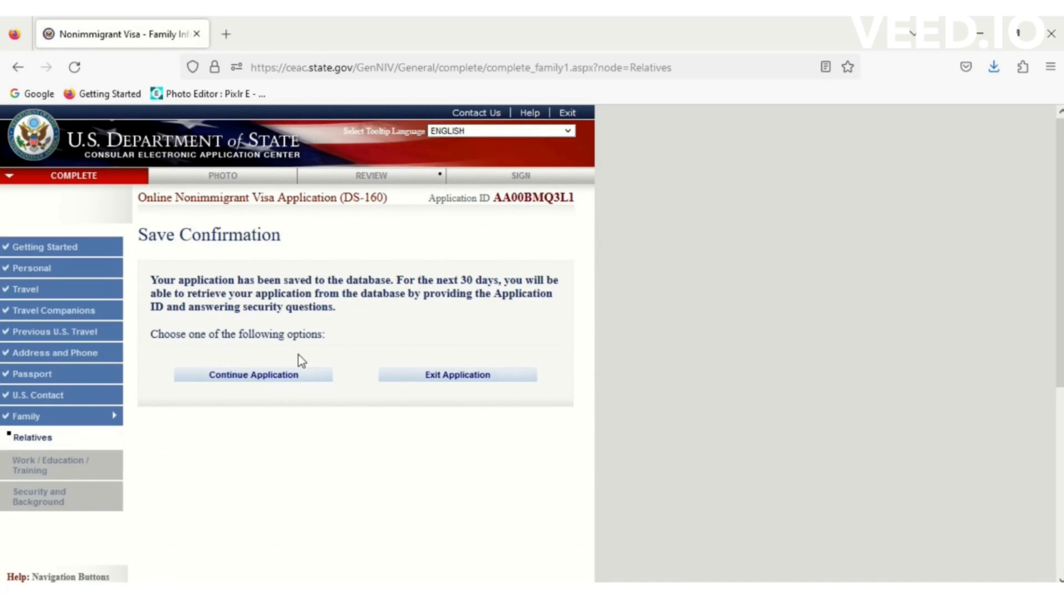
- Continue the application and advance to Present Work/Education/Training
click(295, 377)
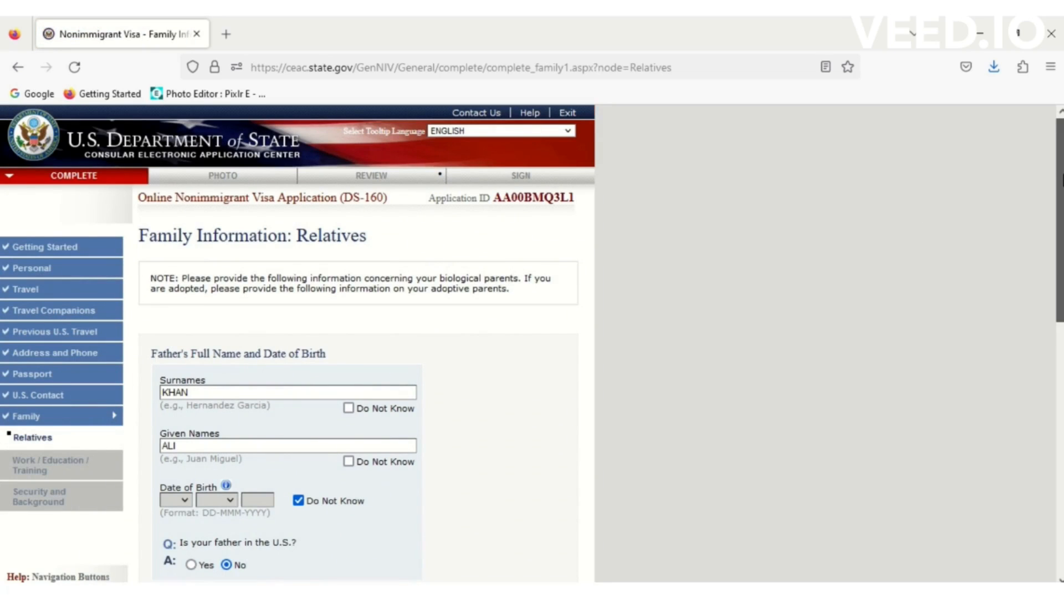
scroll(1040, 410, down, 10)
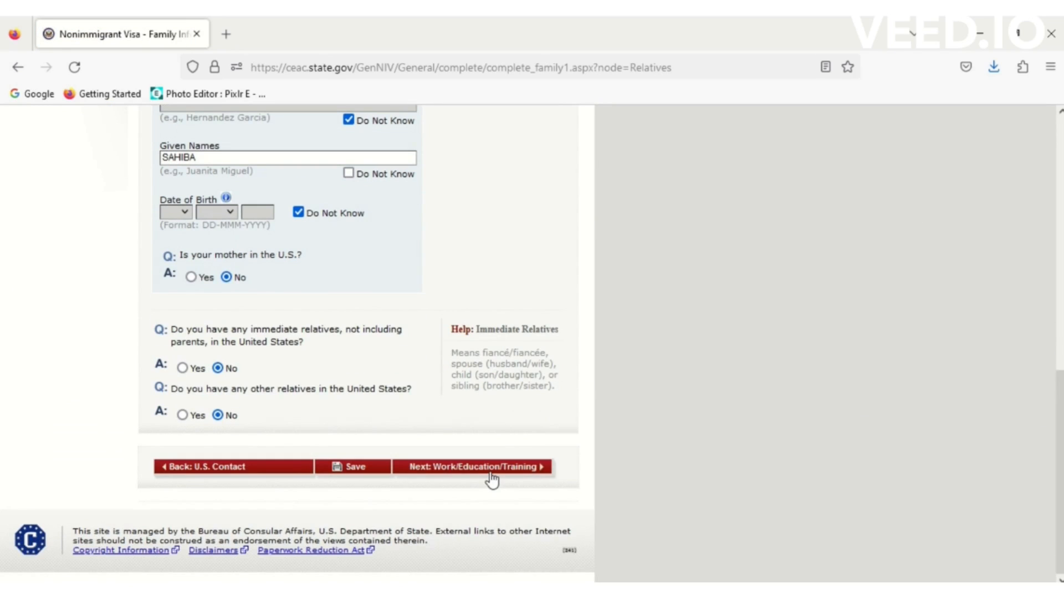
click(495, 478)
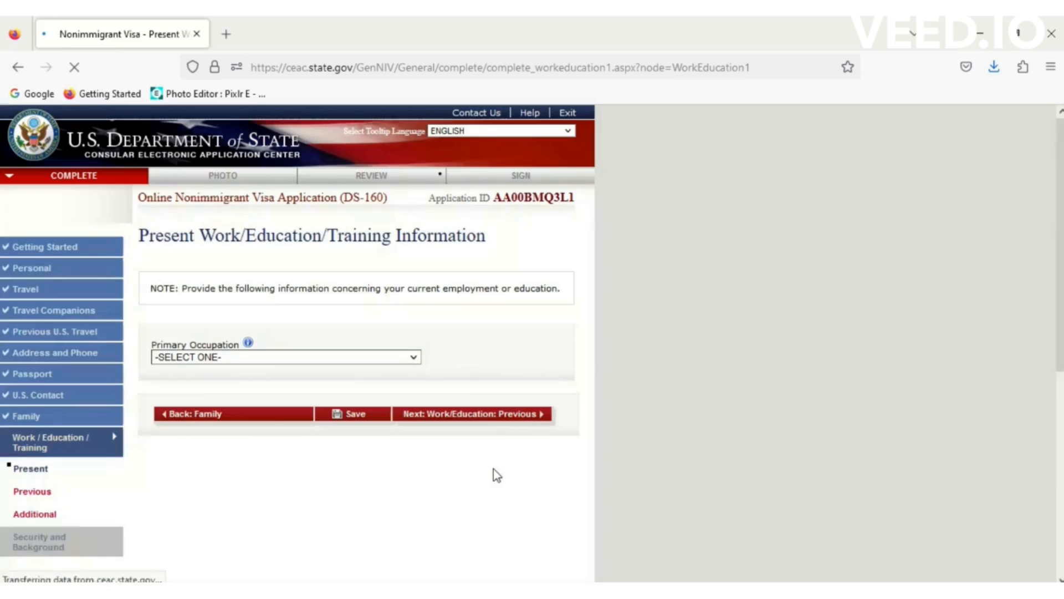
- Choose OTHER as primary occupation specified as SOFTWARE ENGINEER, with employer AMC SOFTWARE HOUSE
click(358, 359)
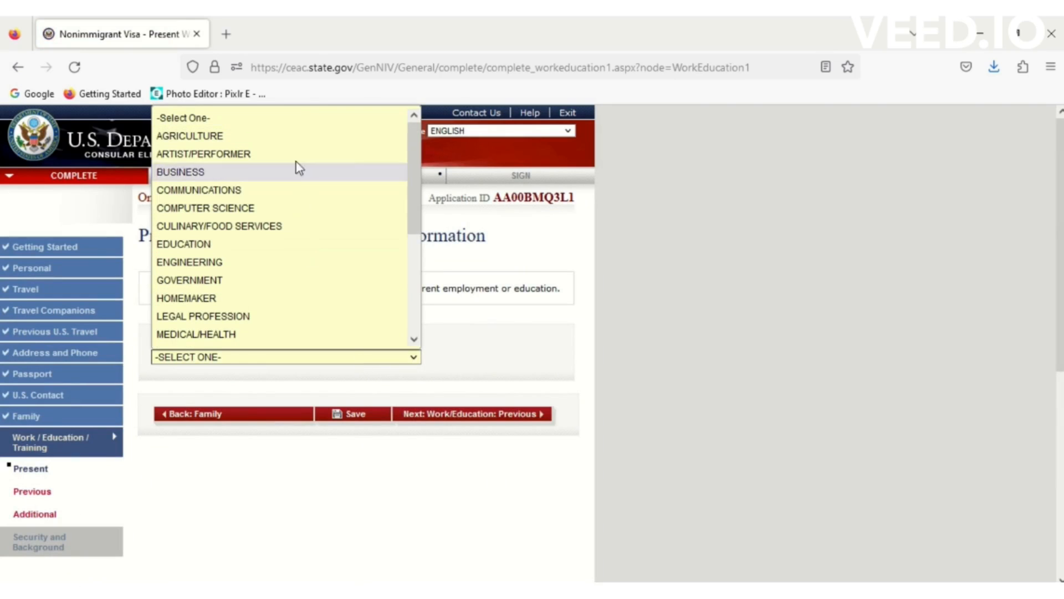
drag(414, 206, 413, 339)
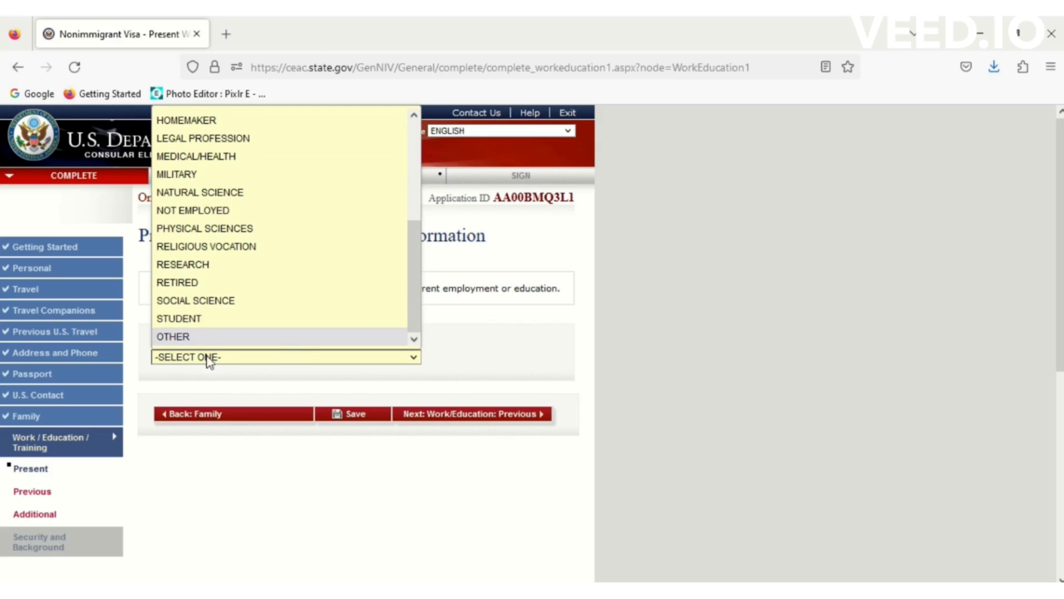
click(203, 338)
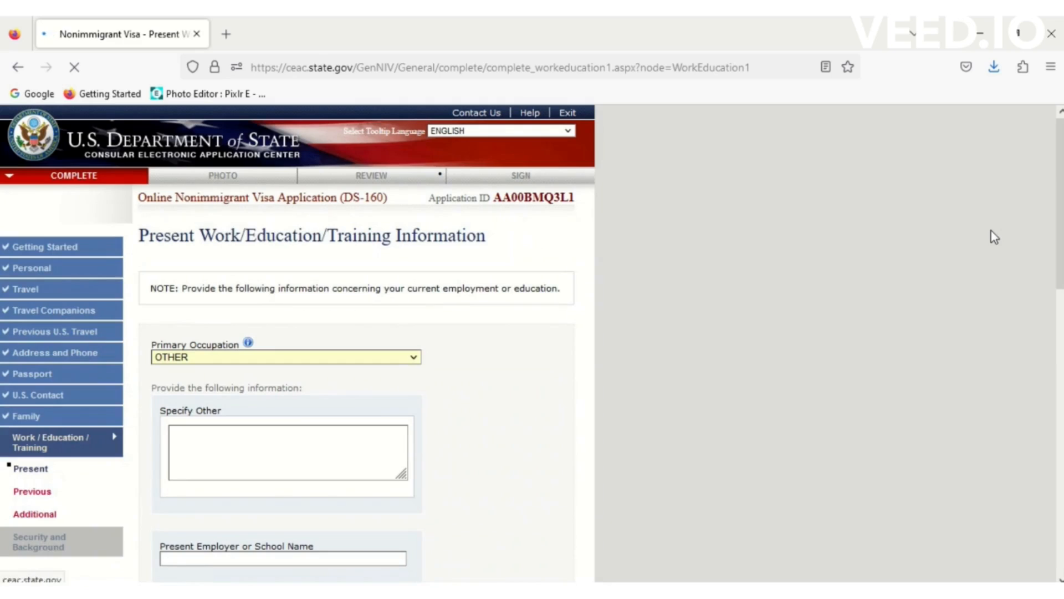
click(291, 447)
text(SOFTWARE ENG)
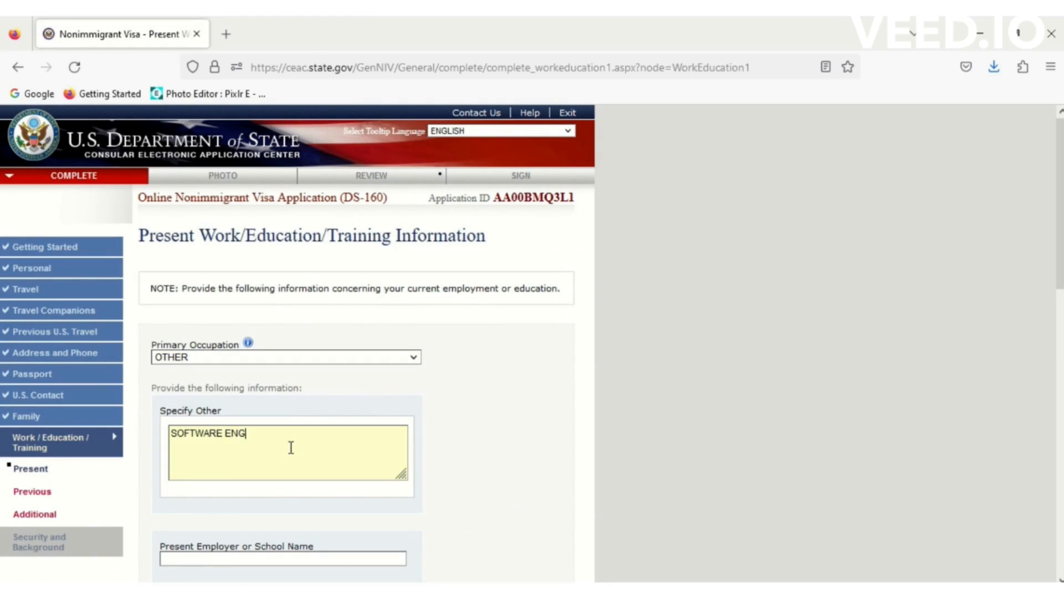
text(INEER)
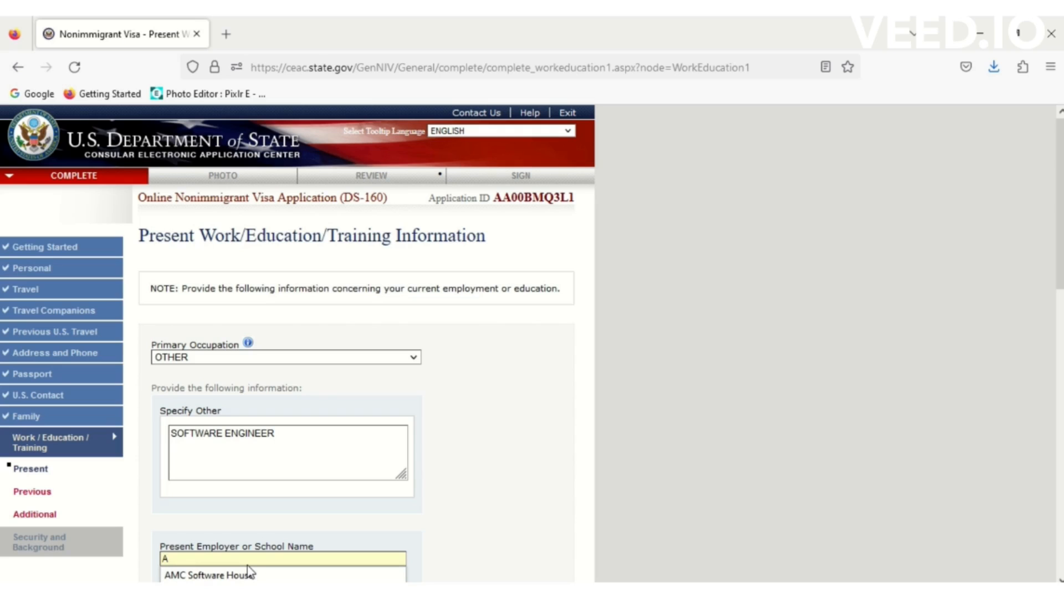
text(A)
click(244, 574)
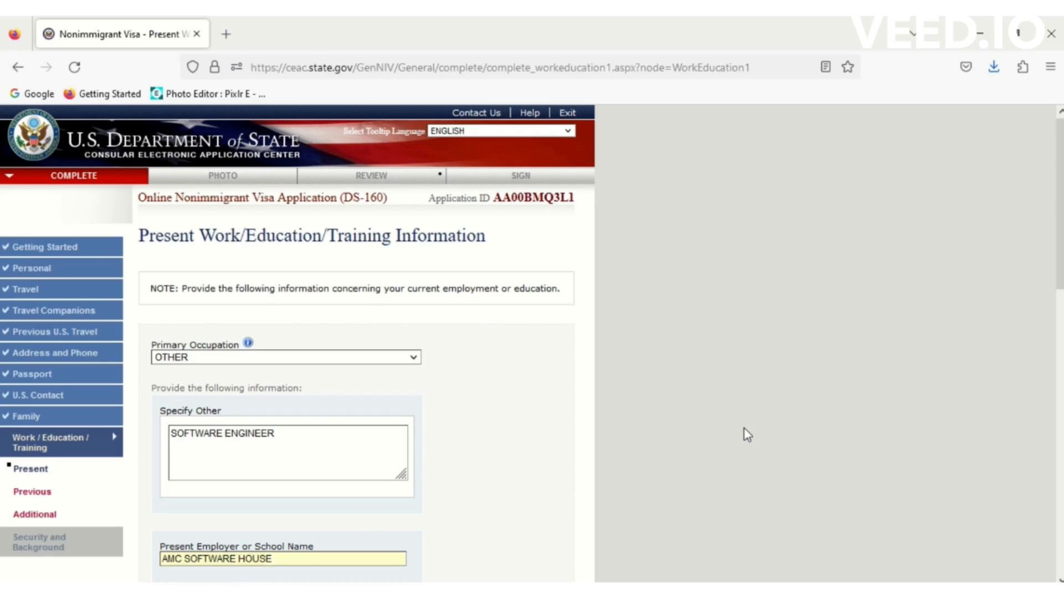
drag(1058, 304, 1059, 394)
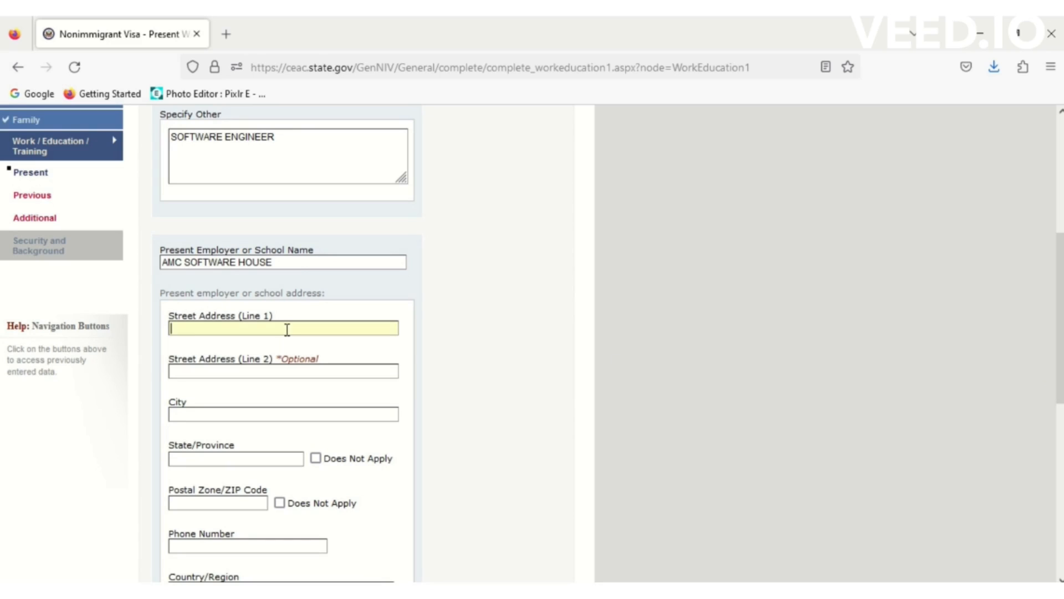
- Fill the employer's street address and city ISLAMABAD, mark state and postal code not applicable, and add the phone
text(SECTOR)
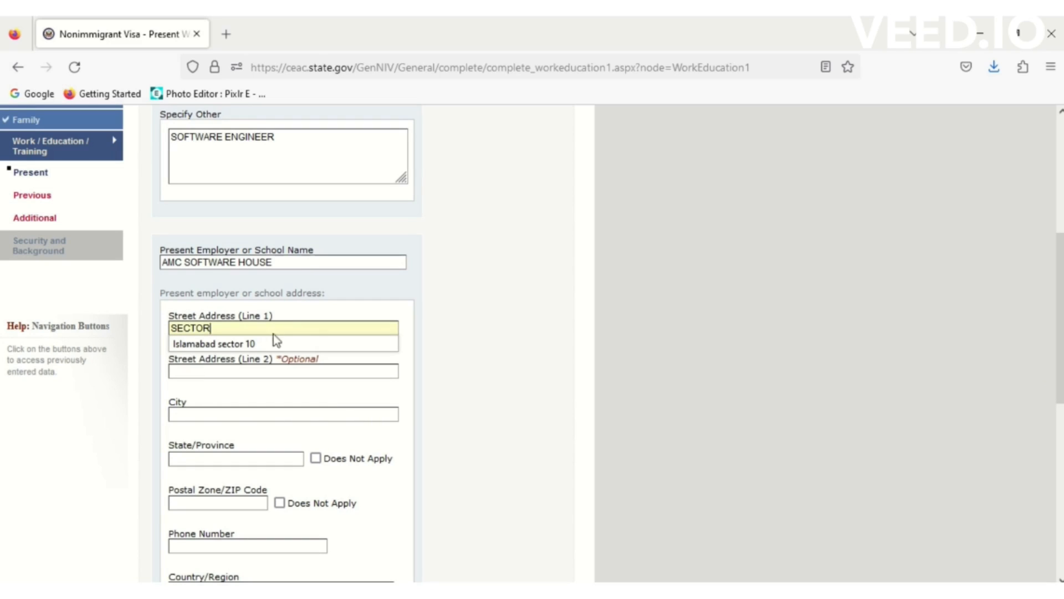
click(219, 345)
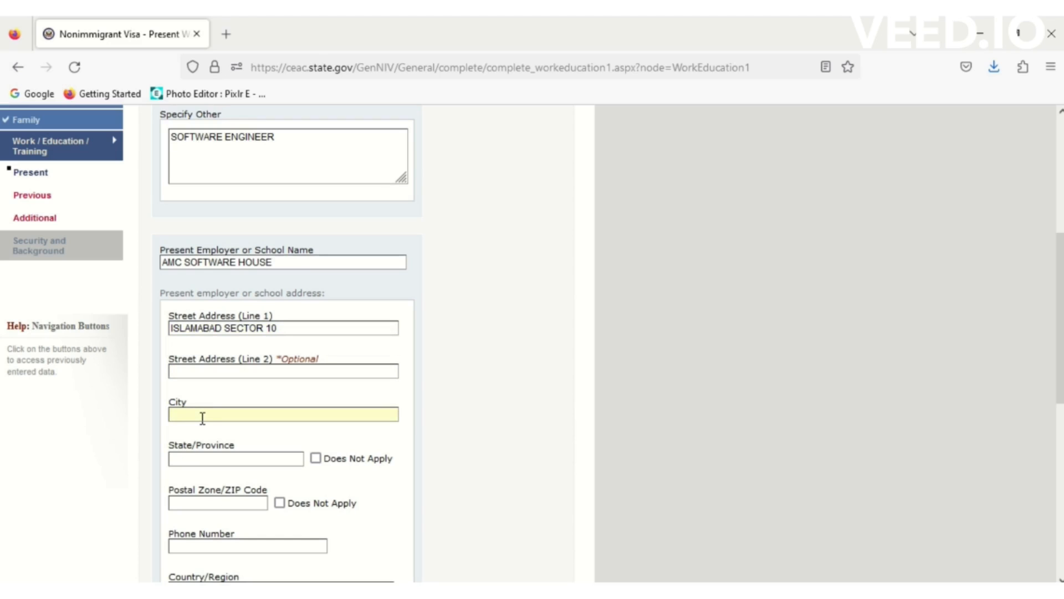
text(ISLAMABAD)
click(316, 459)
click(280, 504)
click(281, 546)
text(00)
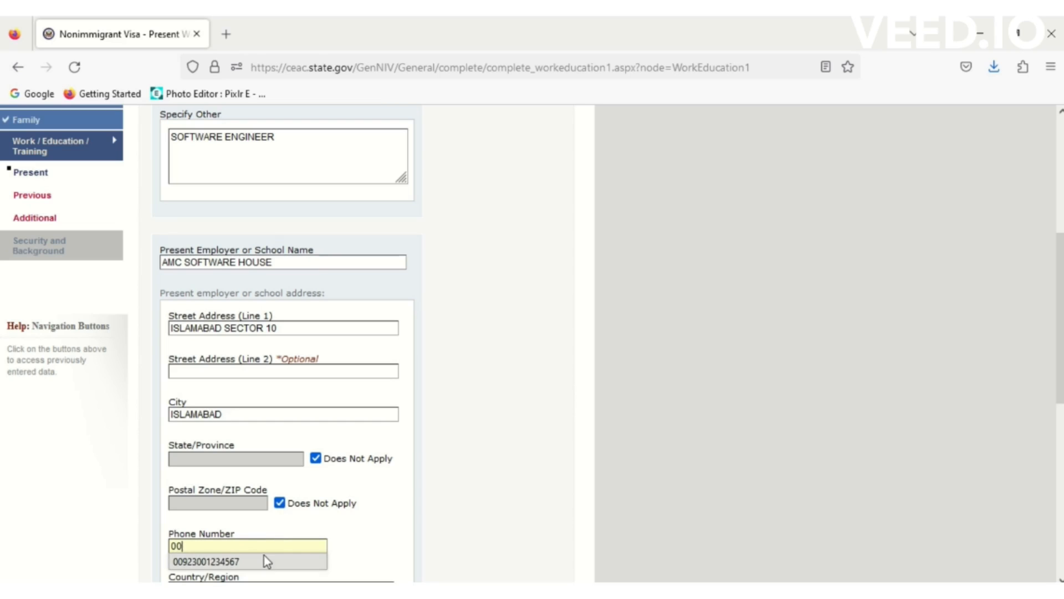
click(257, 563)
drag(1060, 279, 1060, 382)
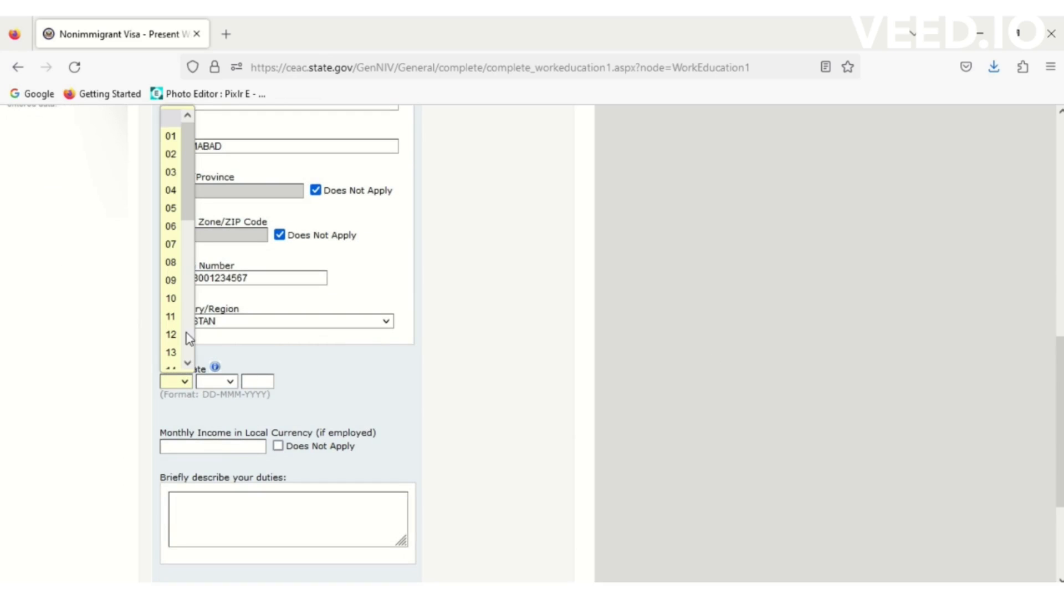
- Set the employment start date to 05 JUN 2015
click(170, 208)
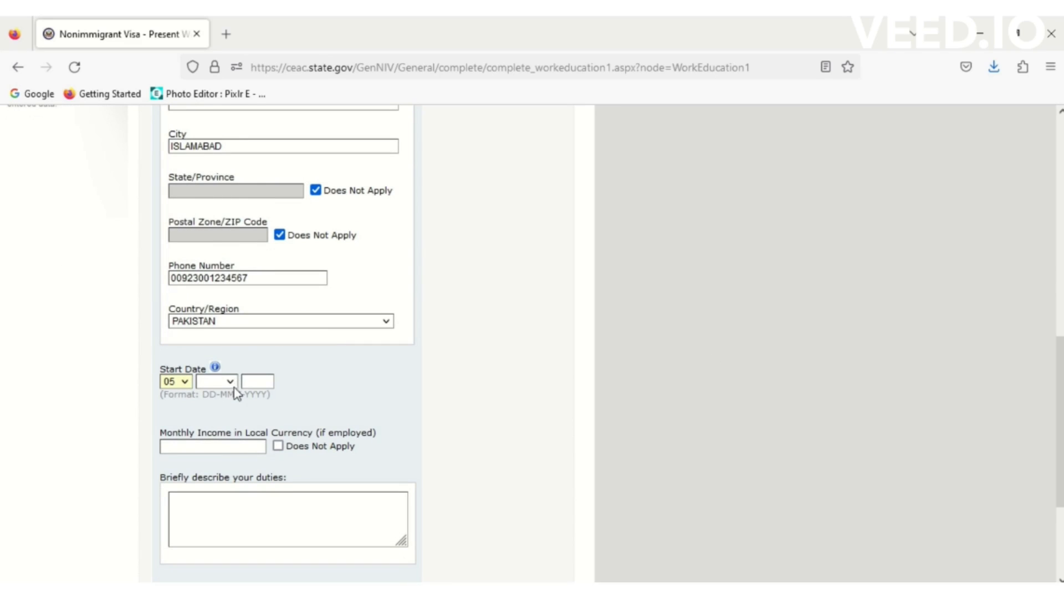
click(232, 382)
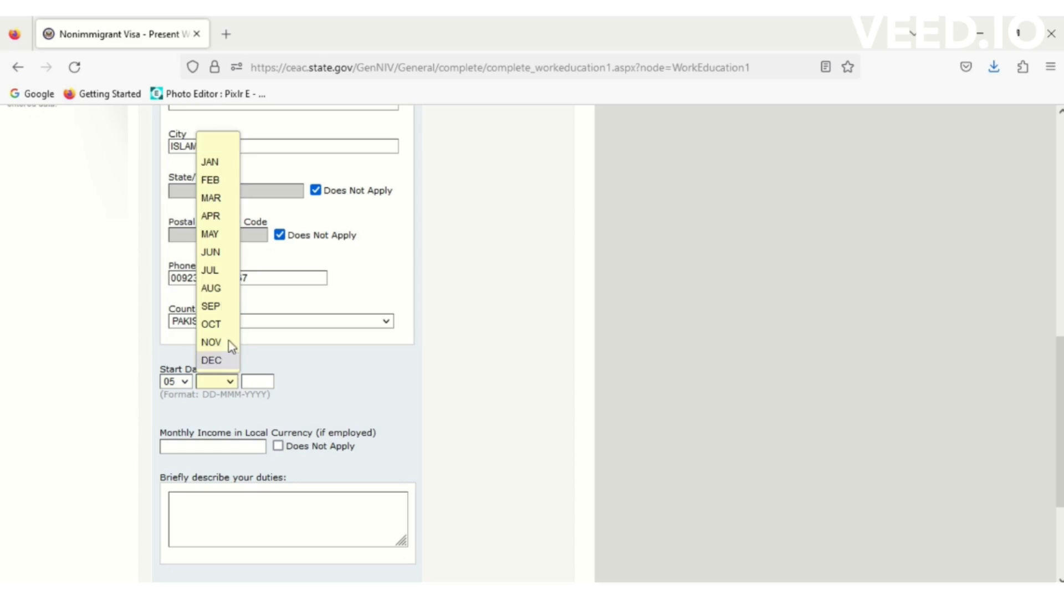
click(213, 252)
click(272, 381)
text(2015)
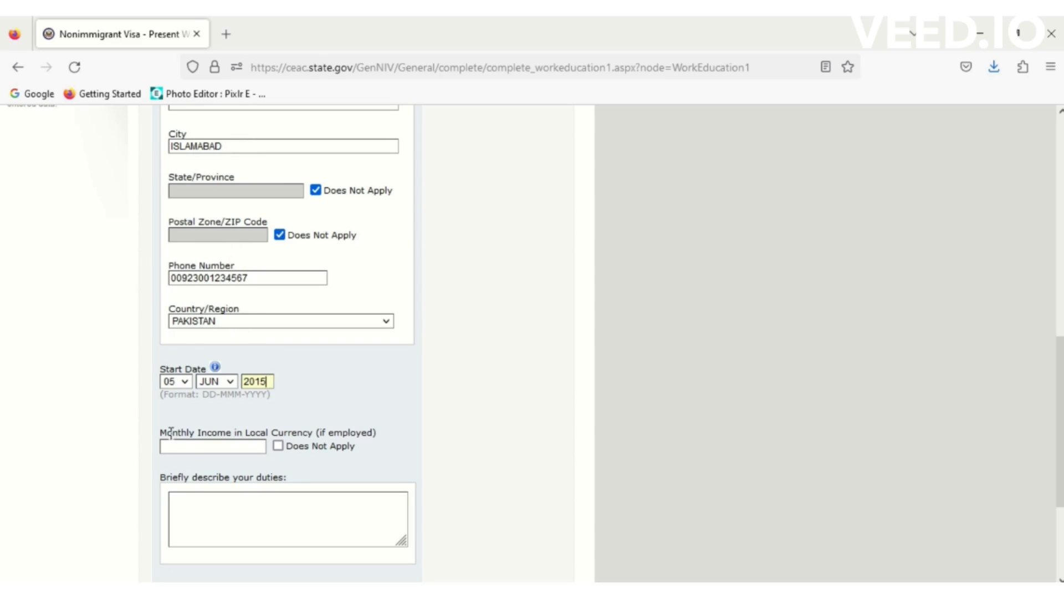
click(197, 449)
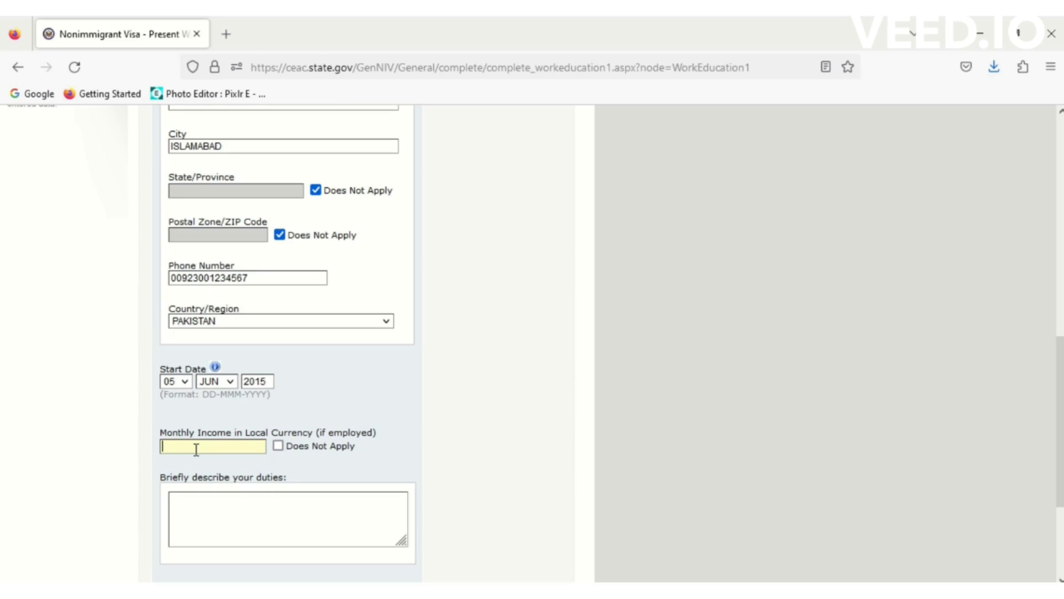
- Enter monthly income 150000 and duties SOFTWARE DEVELOPMENT, SOFTWARE TESTING and GATHERING INFORMATION
text(150000)
click(232, 527)
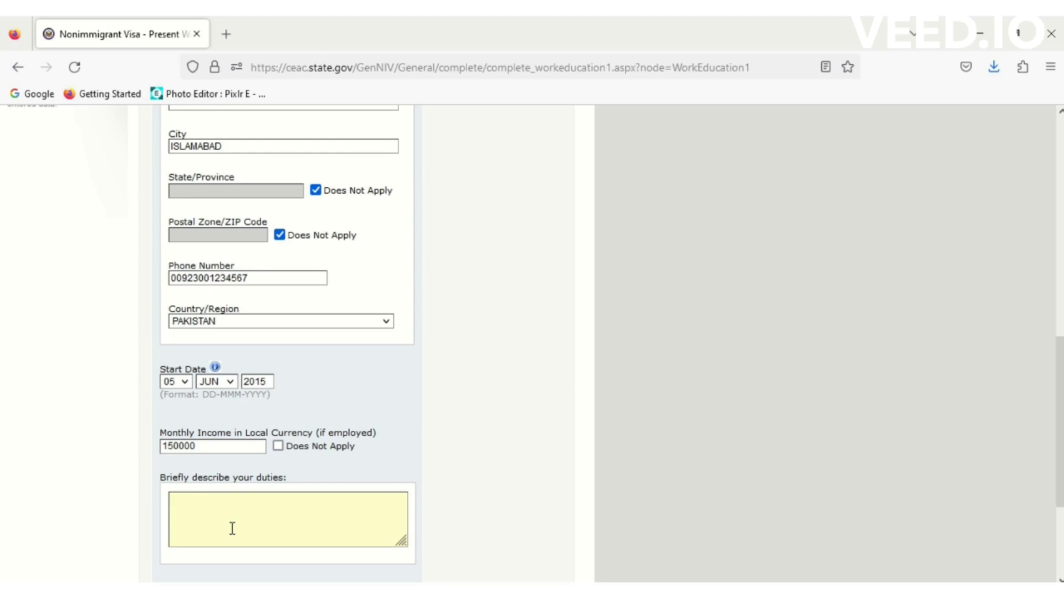
text(SOFTWA)
text(RE DEVVEL)
text(OPMENT )
text(SOFTWARE )
text(TESTING)
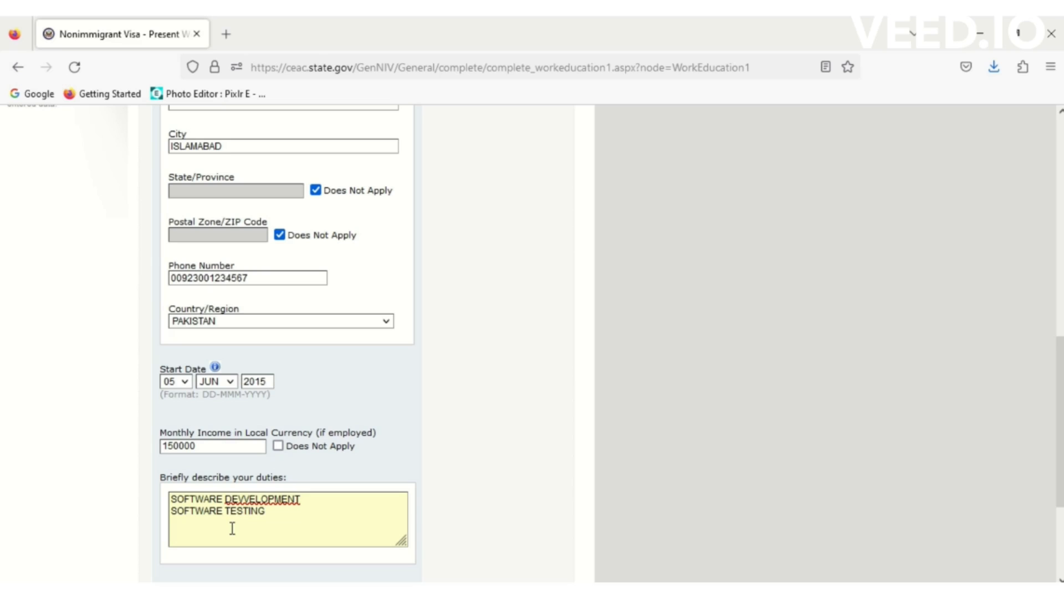
click(249, 497)
key(BackSpace)
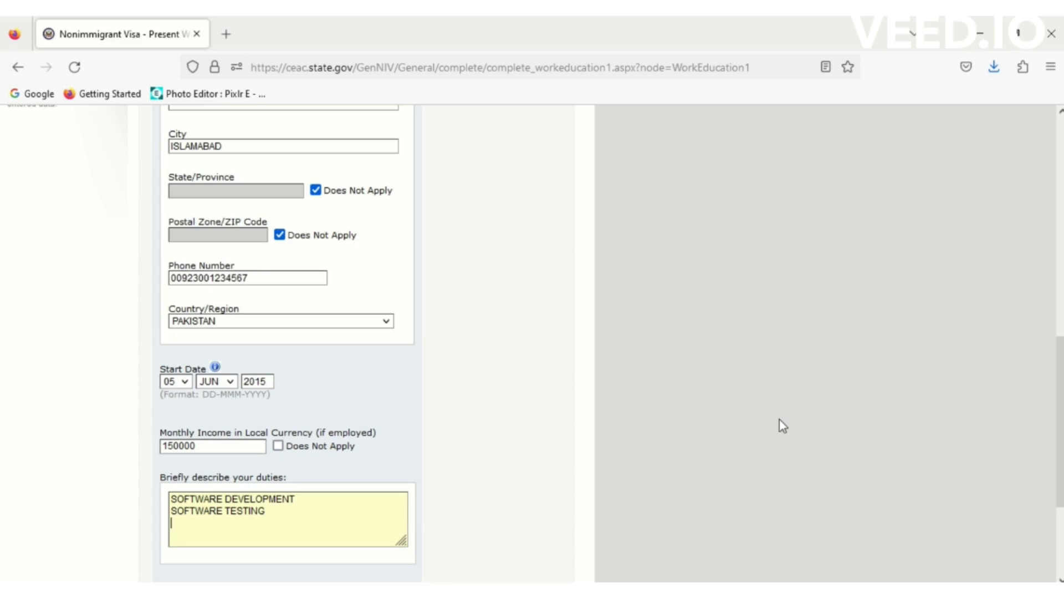
text(GATHERING INFORMATION)
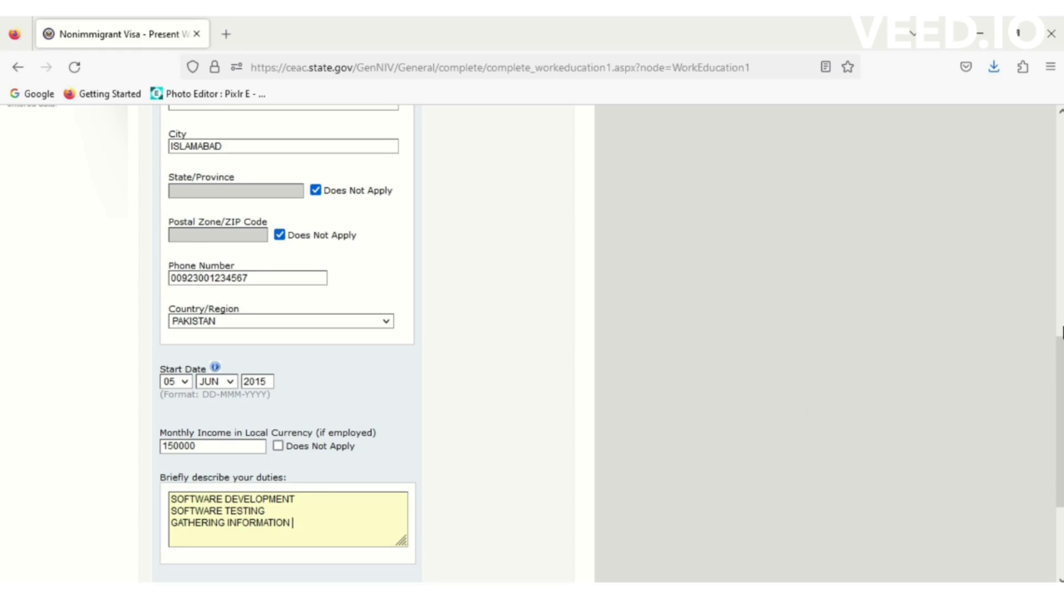
- Save the Present Work page, continue the application, and go to Previous Work/Education/Training
scroll(532, 344, down, 3)
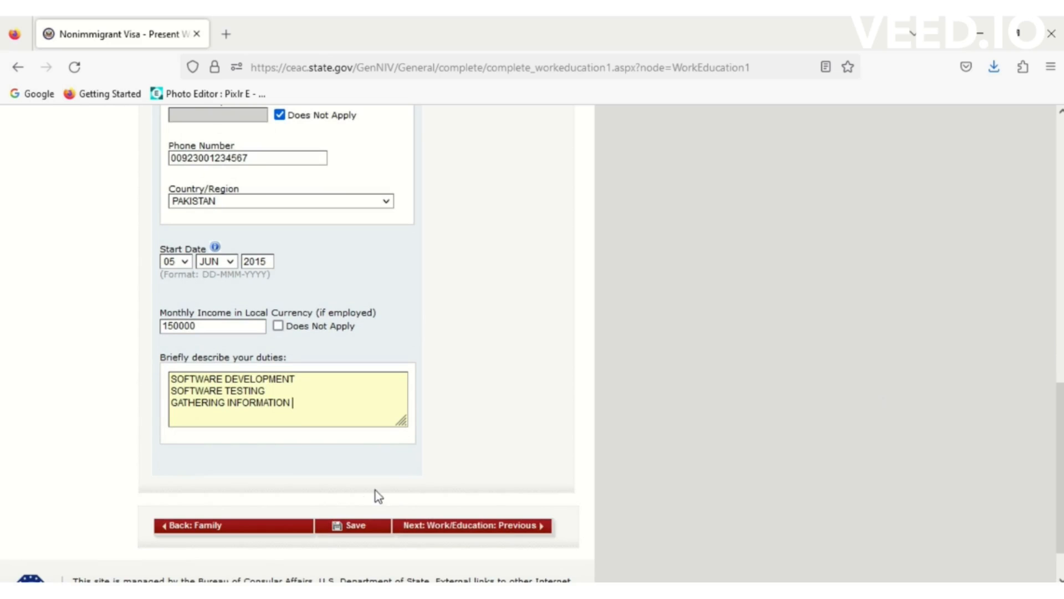
click(360, 526)
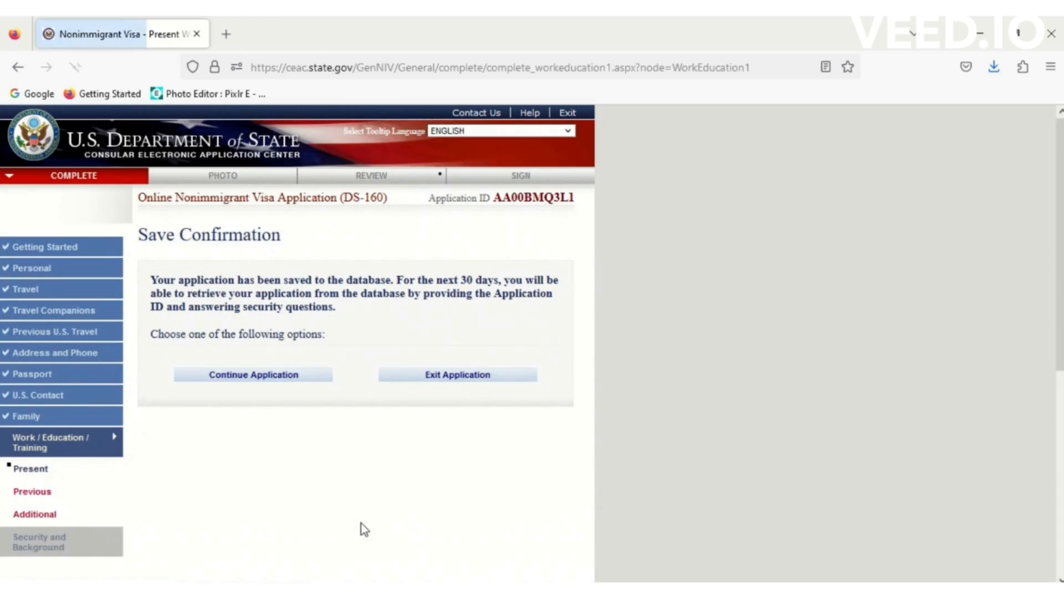
click(279, 380)
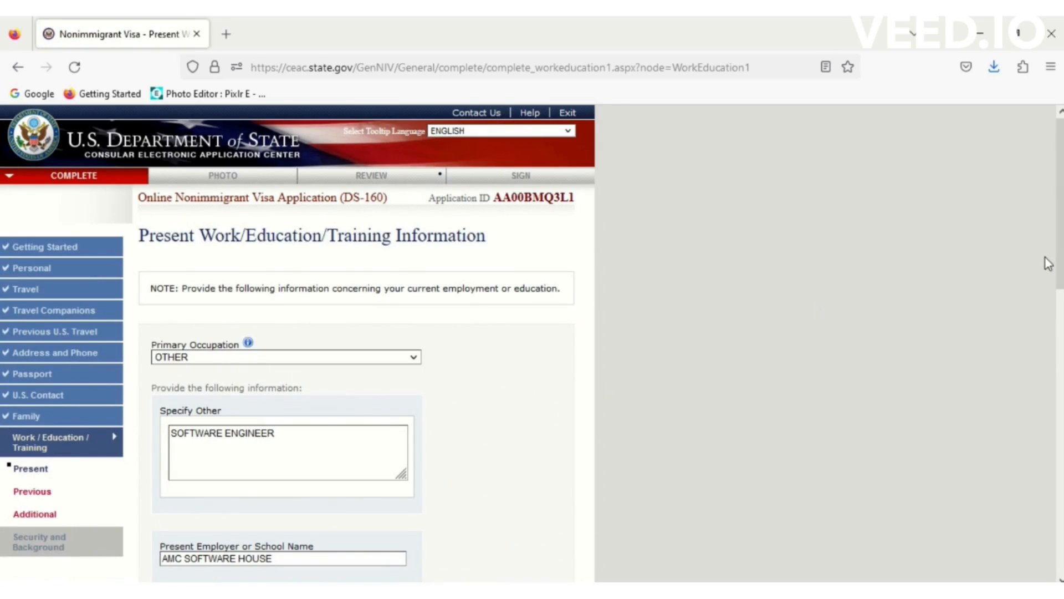
drag(1060, 261, 1061, 537)
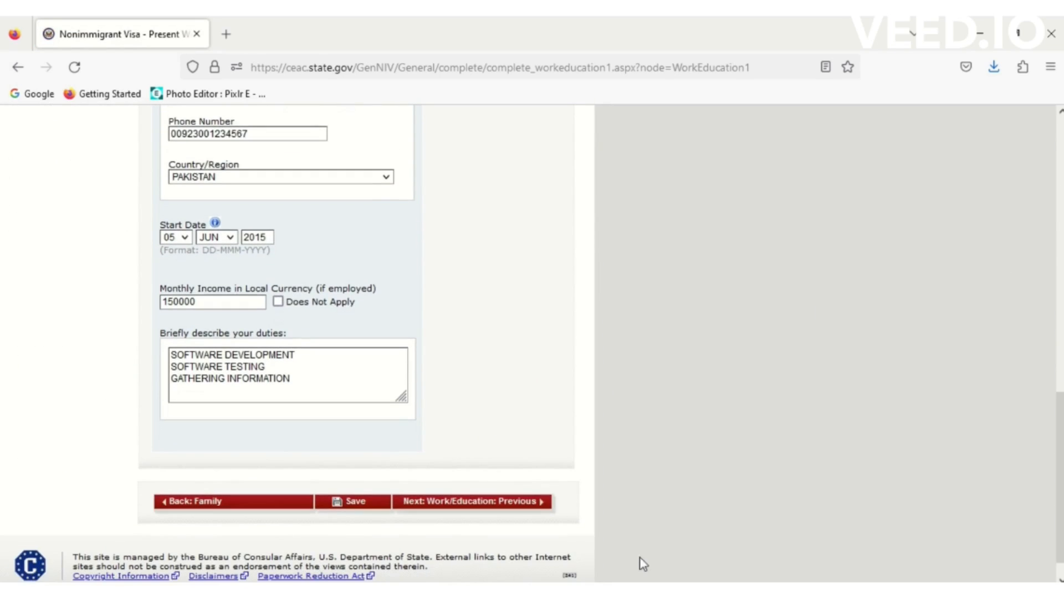
click(482, 505)
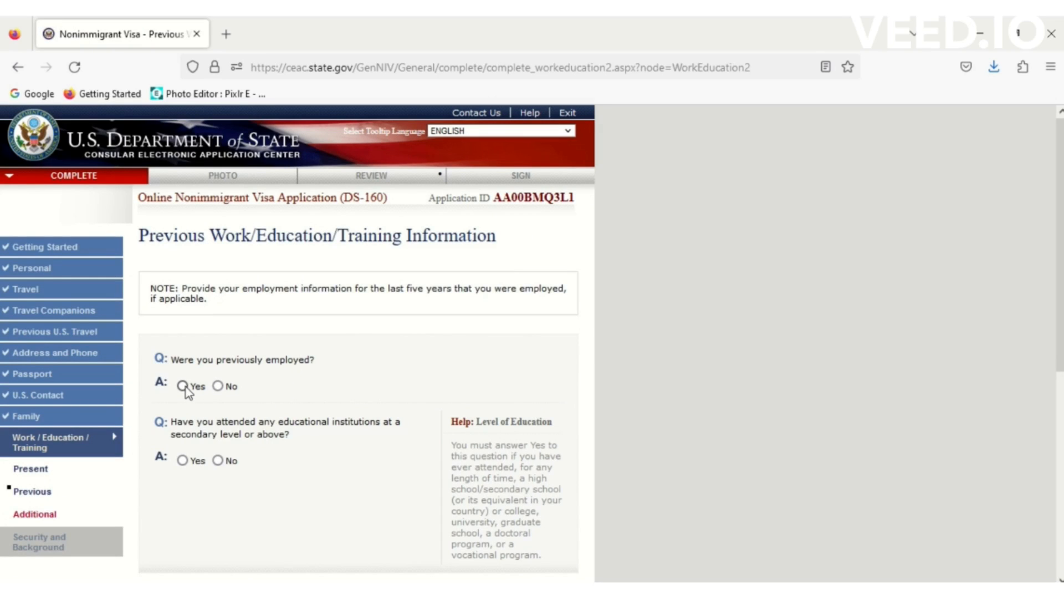
- Record no previous employment and name Punjab University Lahore as the education institution
click(218, 387)
click(183, 461)
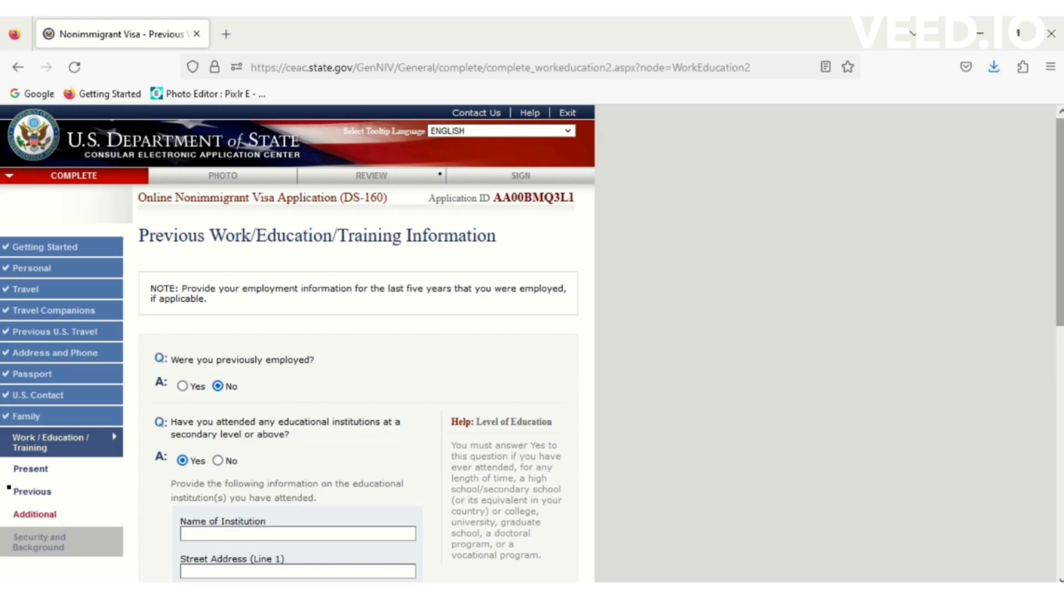
scroll(721, 395, down, 3)
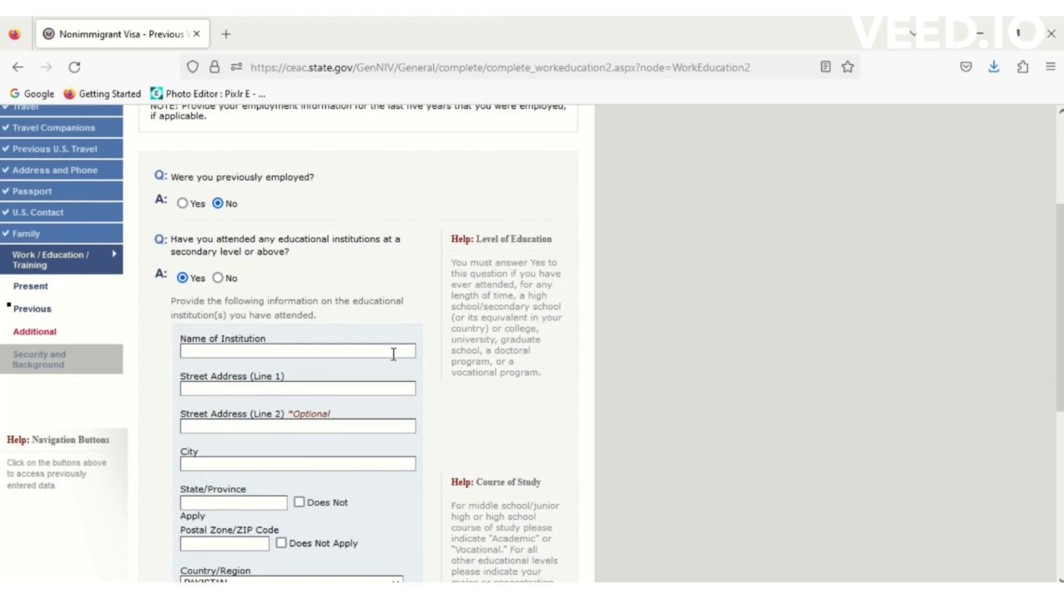
text(U)
key(BackSpace)
text(GUSL)
key(BackSpace)
key(BackSpace)
key(BackSpace)
key(BackSpace)
text(PUN)
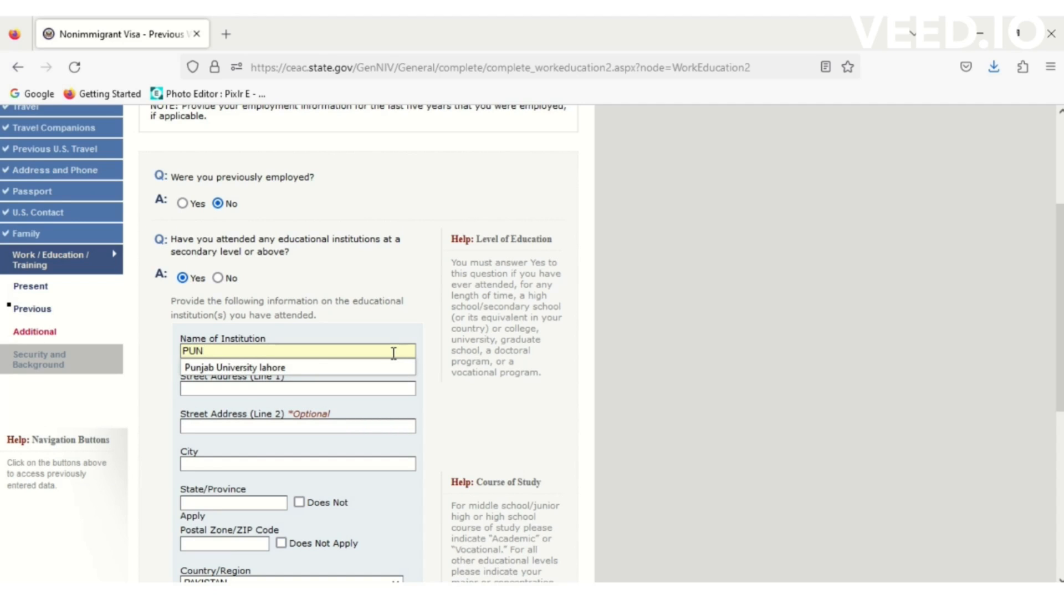
click(301, 368)
- Enter the institution address LAHORE CAMPUS, LAHORE, PUNJAB, with the postal code marked not applicable
click(263, 392)
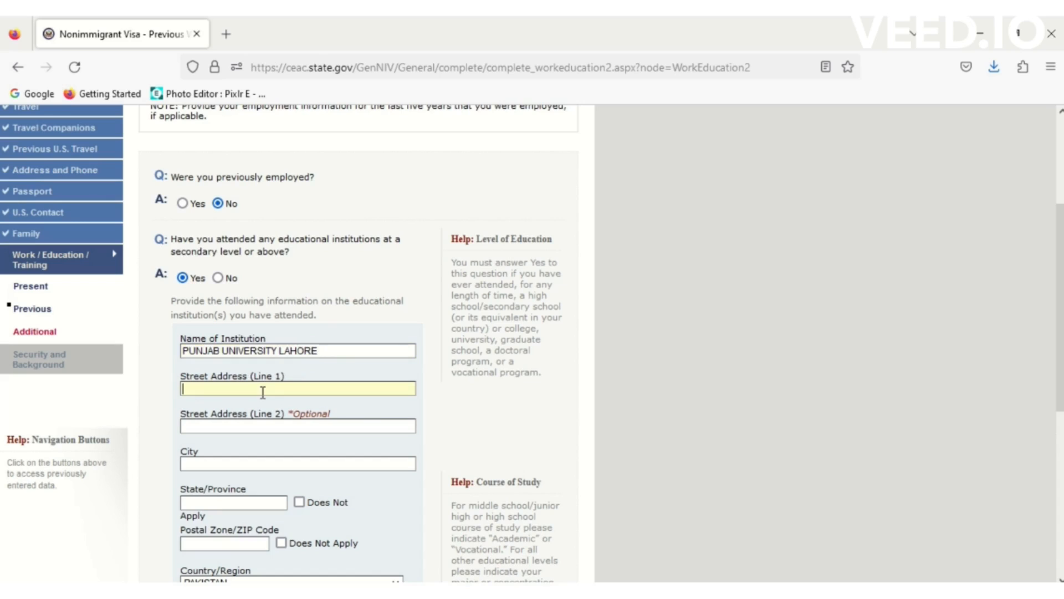
text(LAHORE CAMPUS)
click(231, 463)
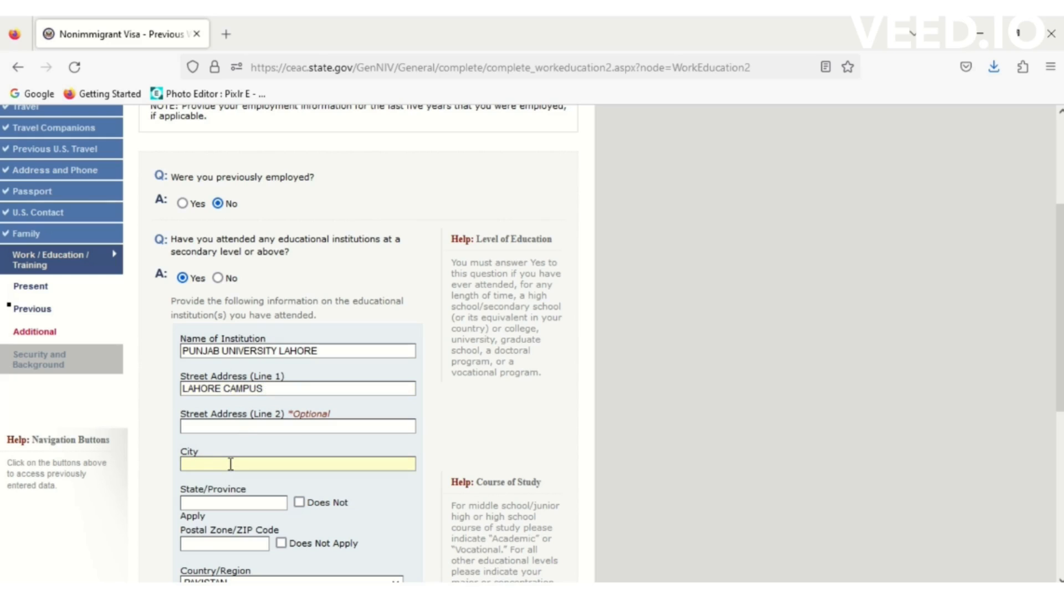
text(LAHORE)
click(259, 501)
text(PUNJAB)
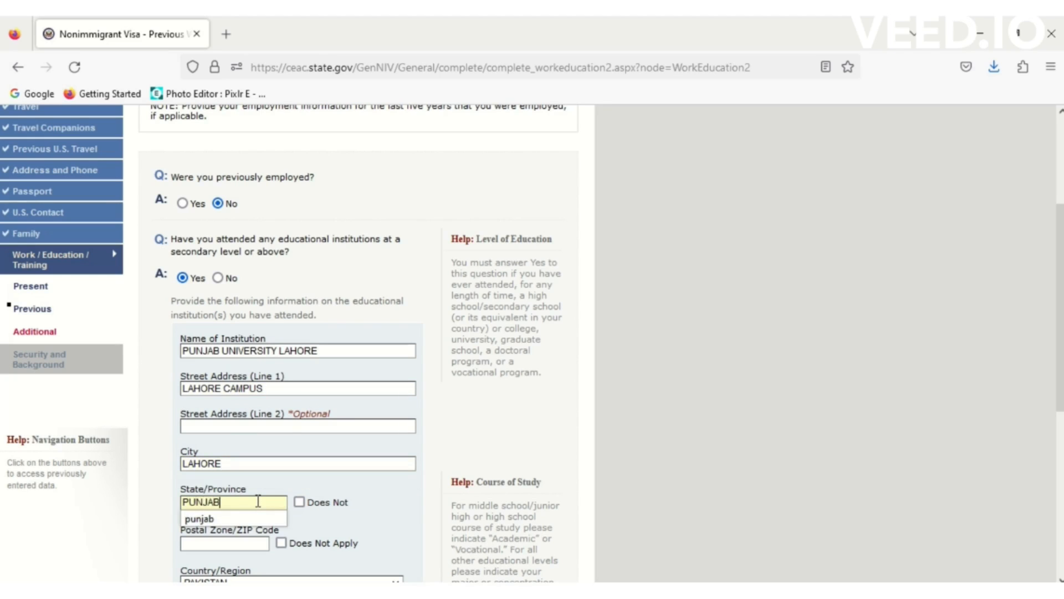
click(282, 543)
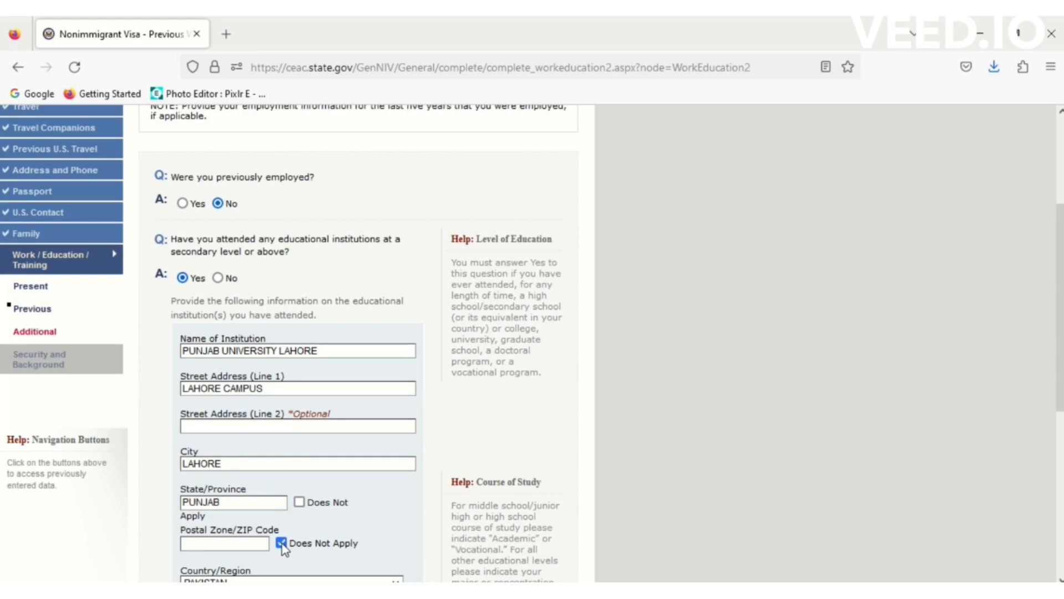
scroll(1060, 410, down, 5)
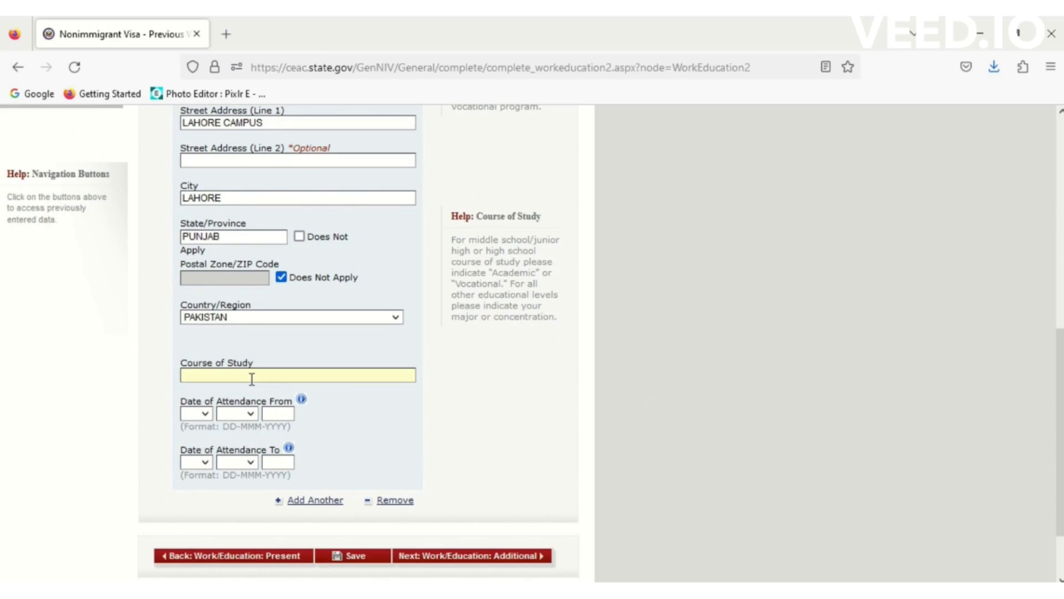
- Set the course to MASTER OF COMPUTER SCIENCE, starting 06 JUN 2012
text(M)
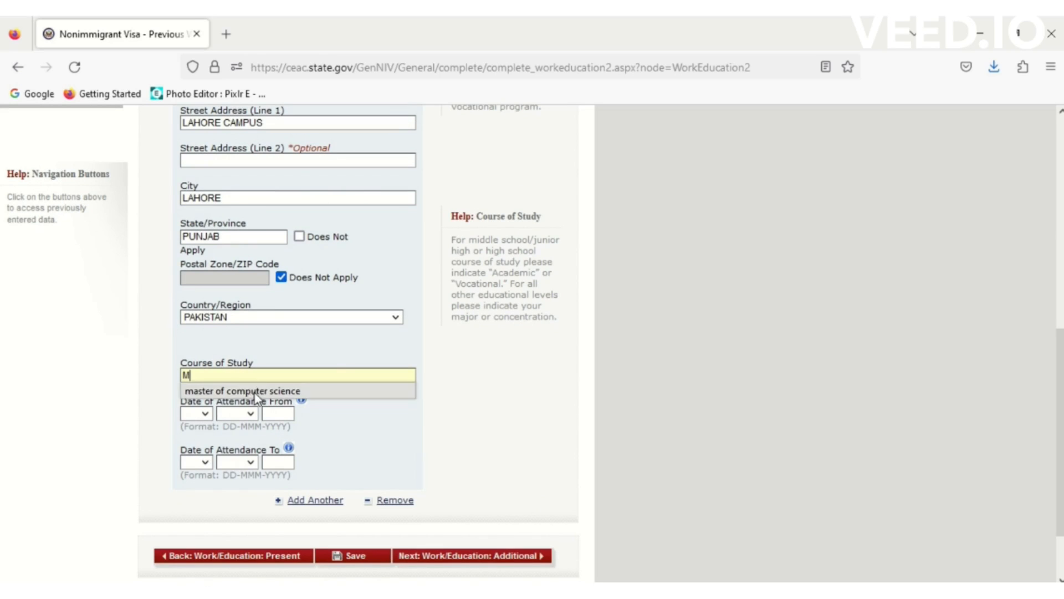
click(254, 390)
click(206, 414)
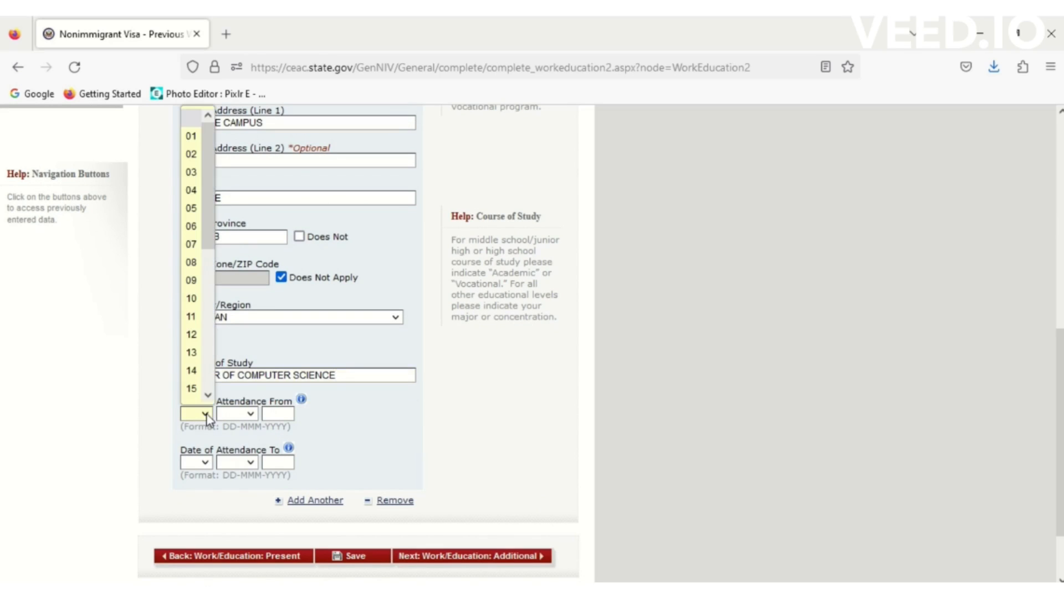
click(199, 225)
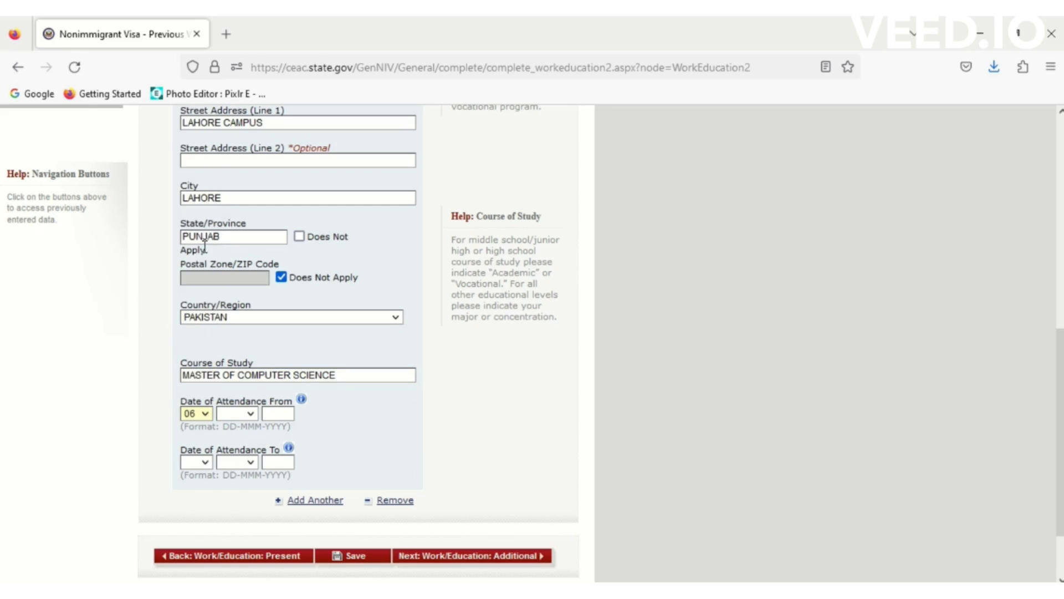
click(252, 414)
click(238, 285)
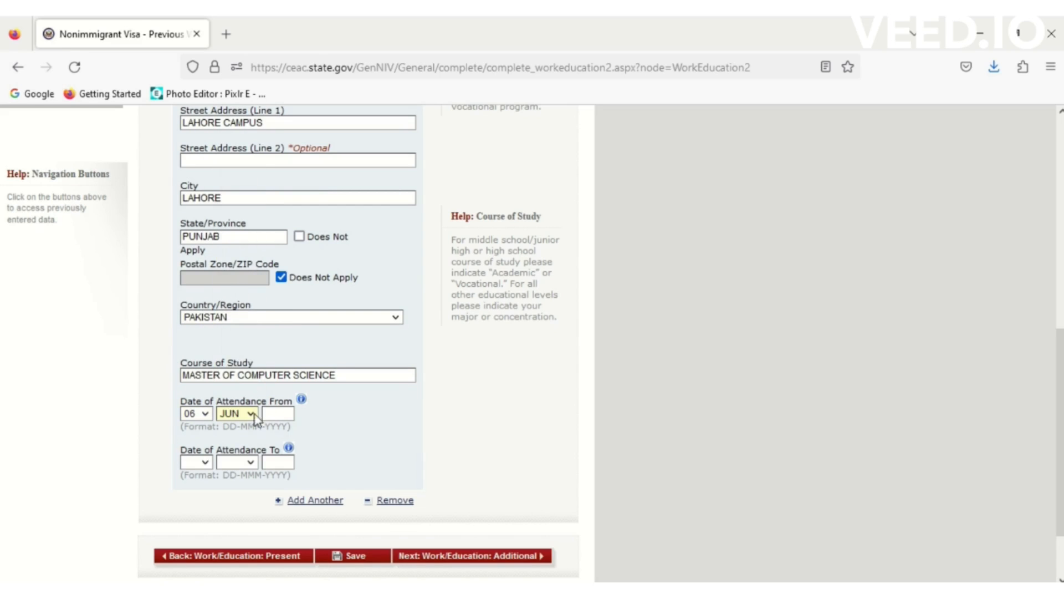
text(20)
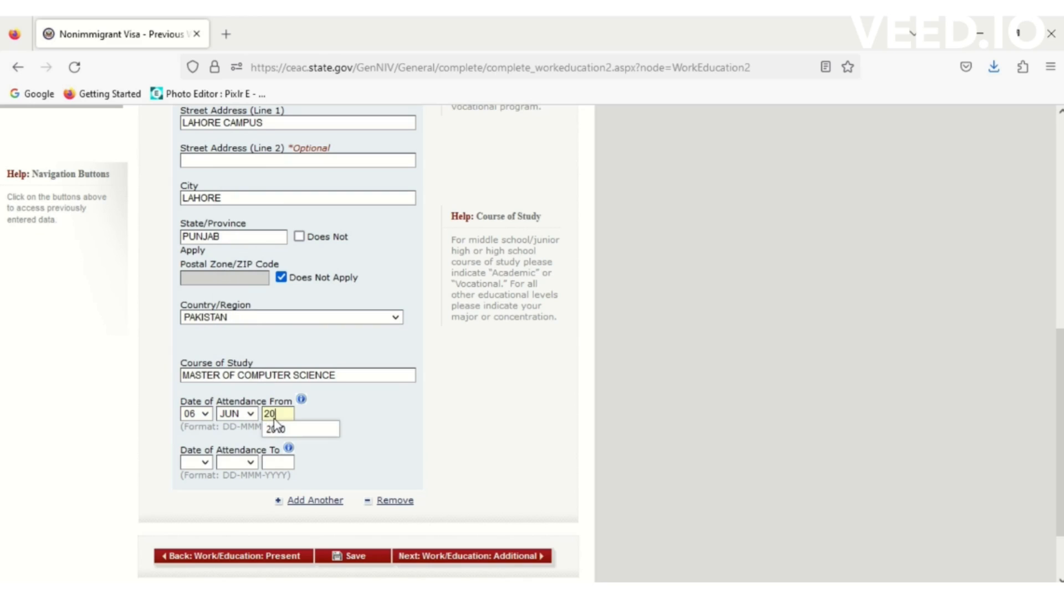
text(2)
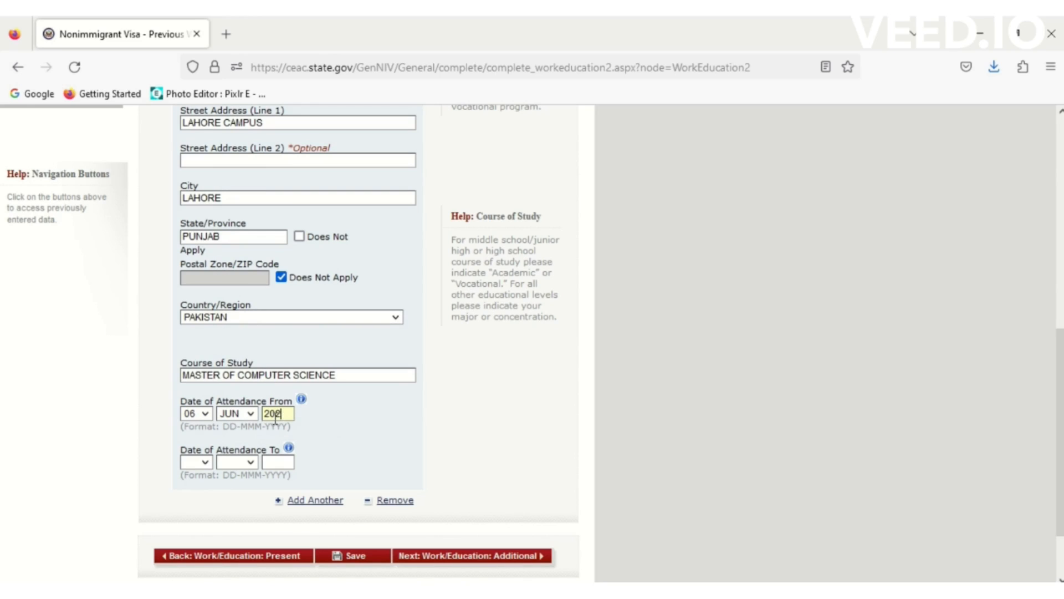
key(BackSpace)
text(12)
- Set the attendance end date to 06 JUN 2014
click(205, 462)
click(194, 225)
click(249, 461)
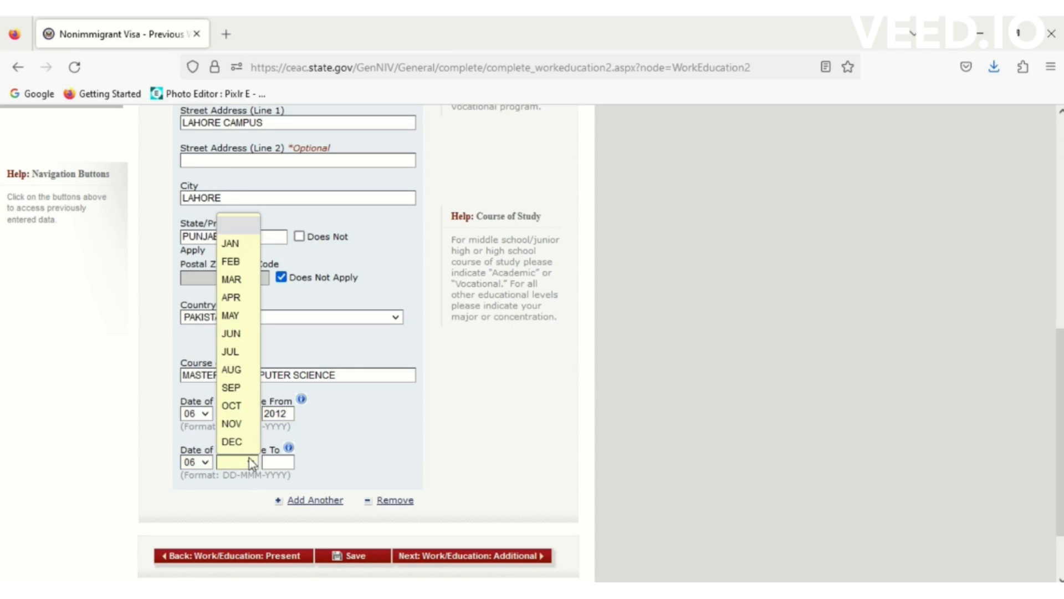
click(237, 338)
text(2014)
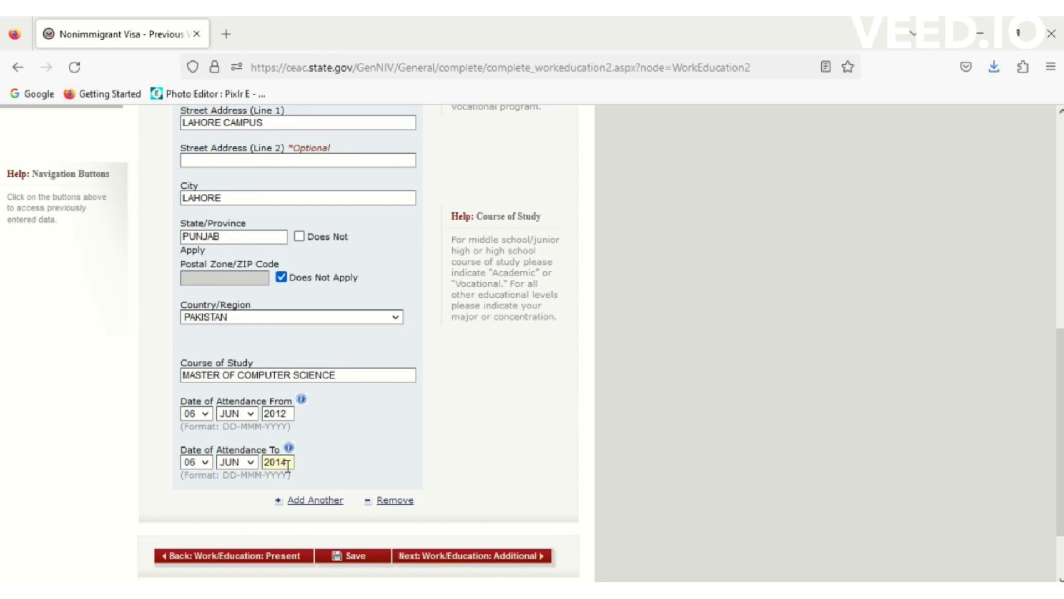
click(499, 447)
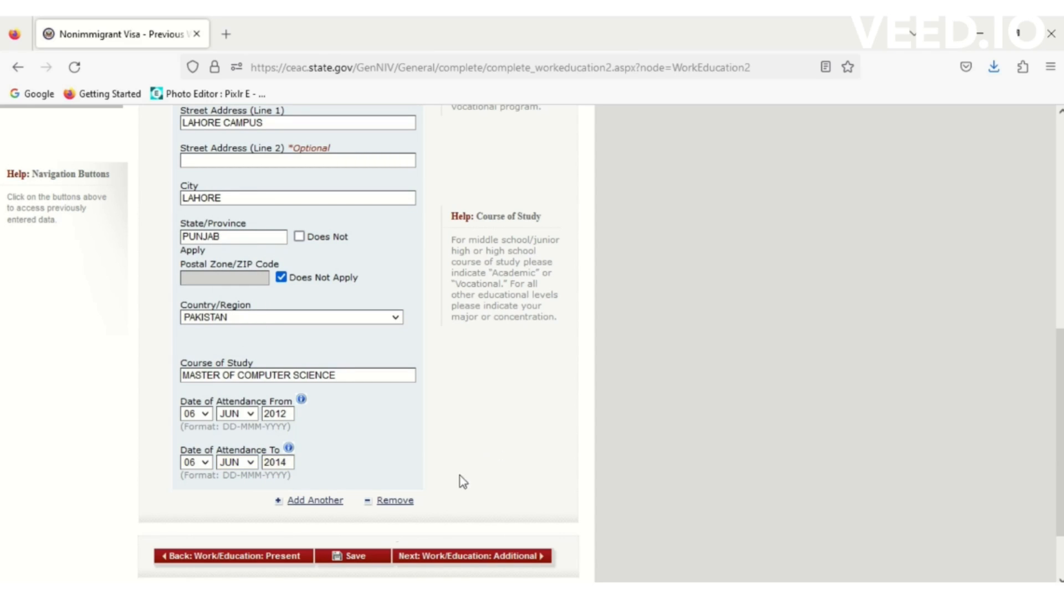
- Save the education details and advance to the Additional Work/Education page
click(362, 559)
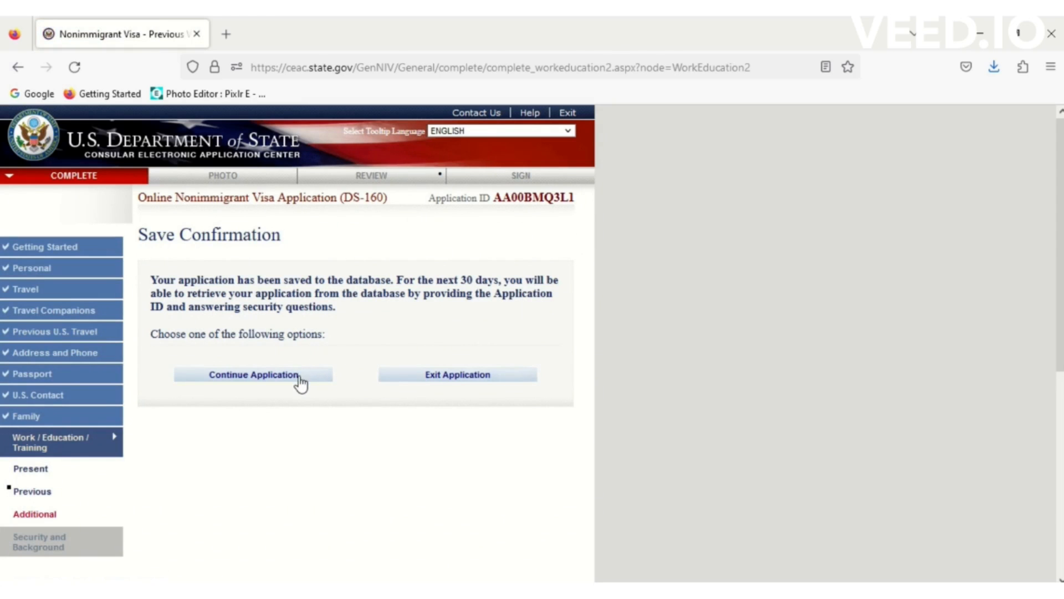
click(303, 376)
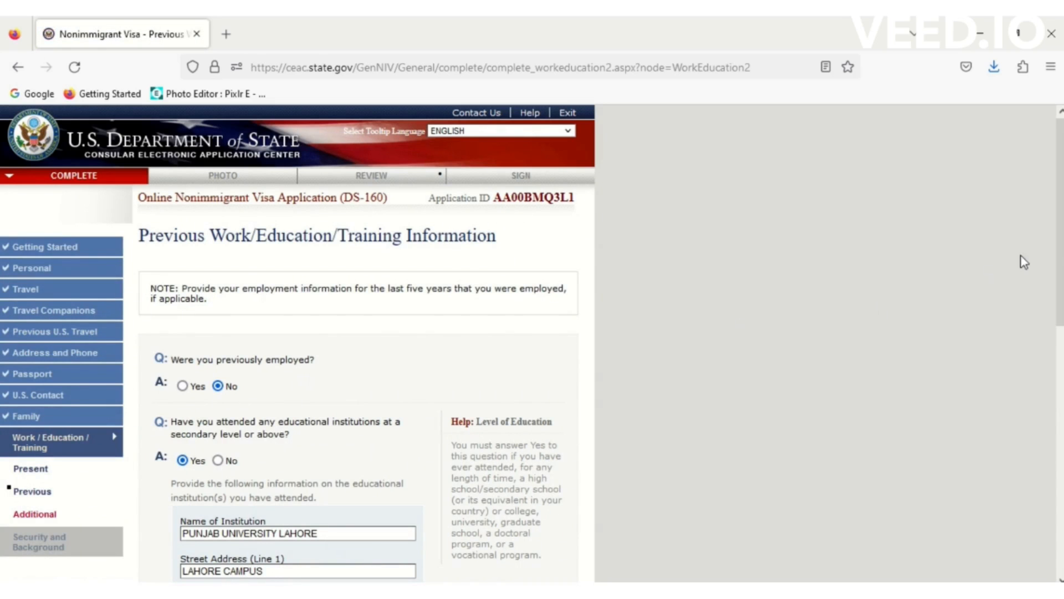
drag(1059, 255, 1059, 503)
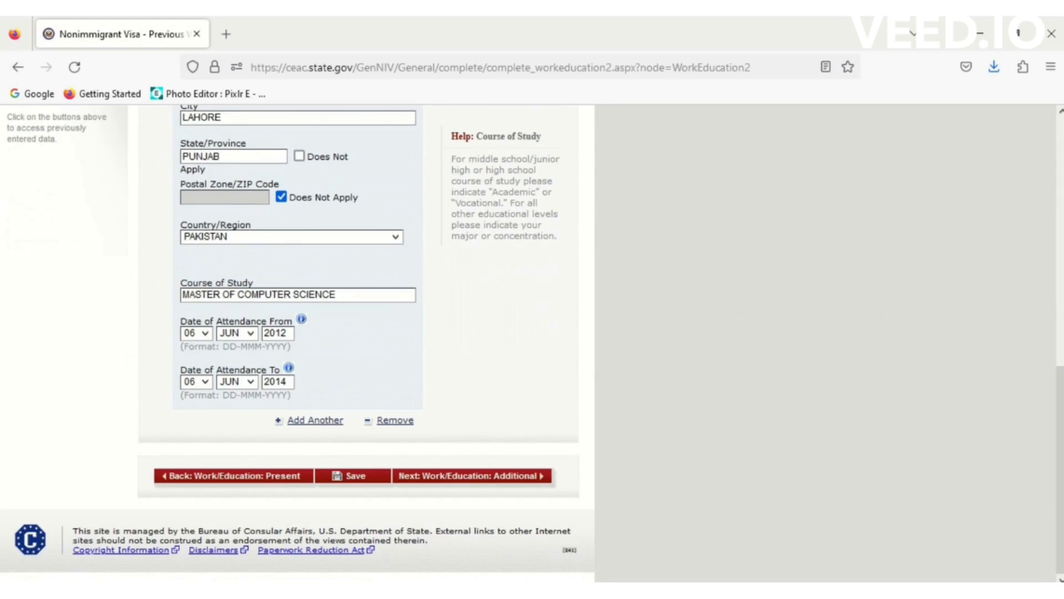
click(480, 475)
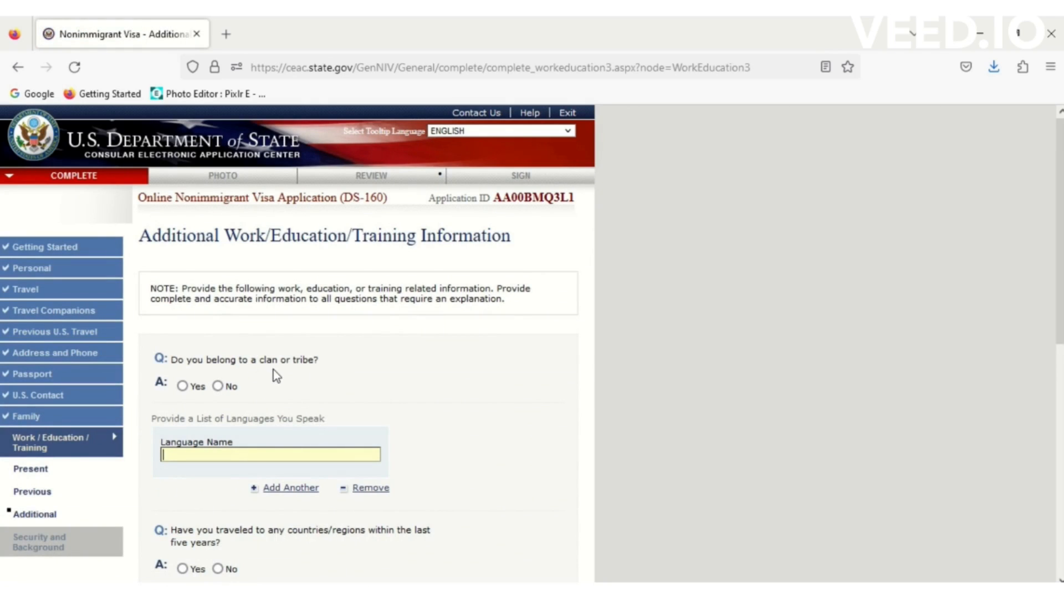
- Answer No to clan/tribe membership and list ENGLISH and URDU as spoken languages
click(217, 387)
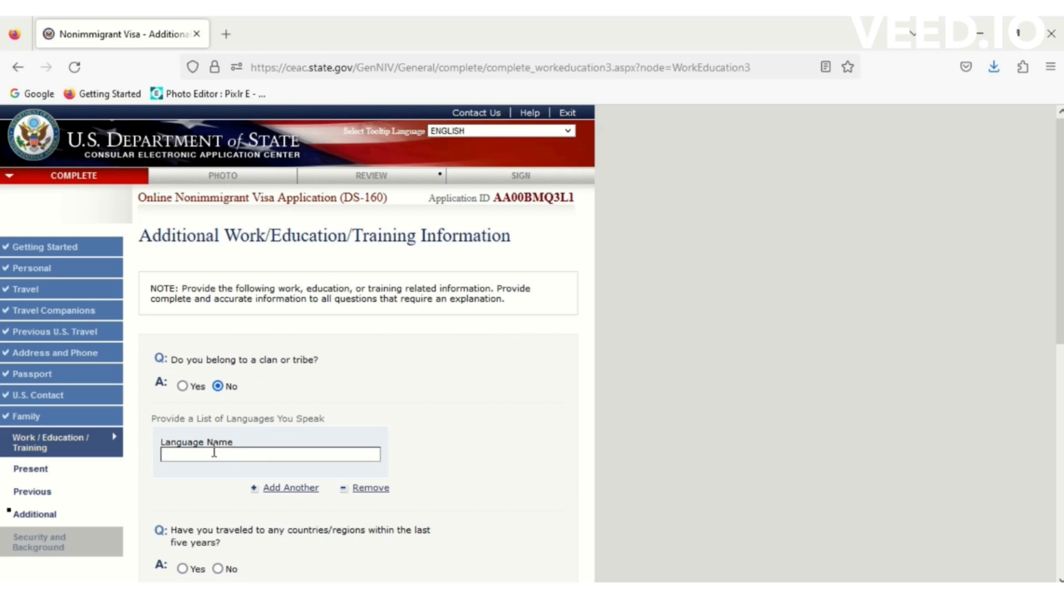
click(240, 450)
text(ENGLI)
key(BackSpace)
key(BackSpace)
key(BackSpace)
key(BackSpace)
key(BackSpace)
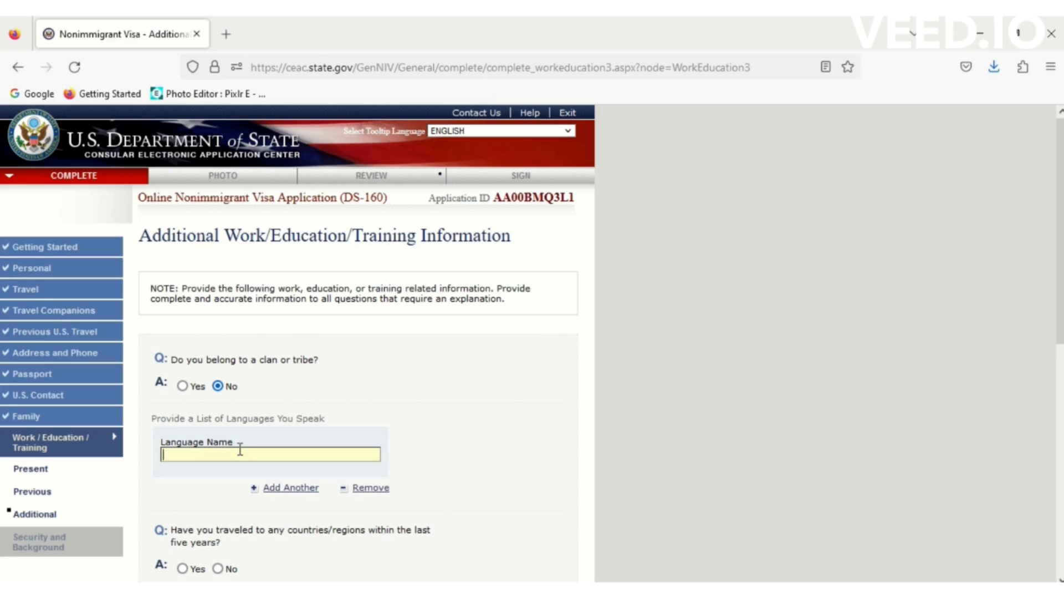
text(ENGLISH)
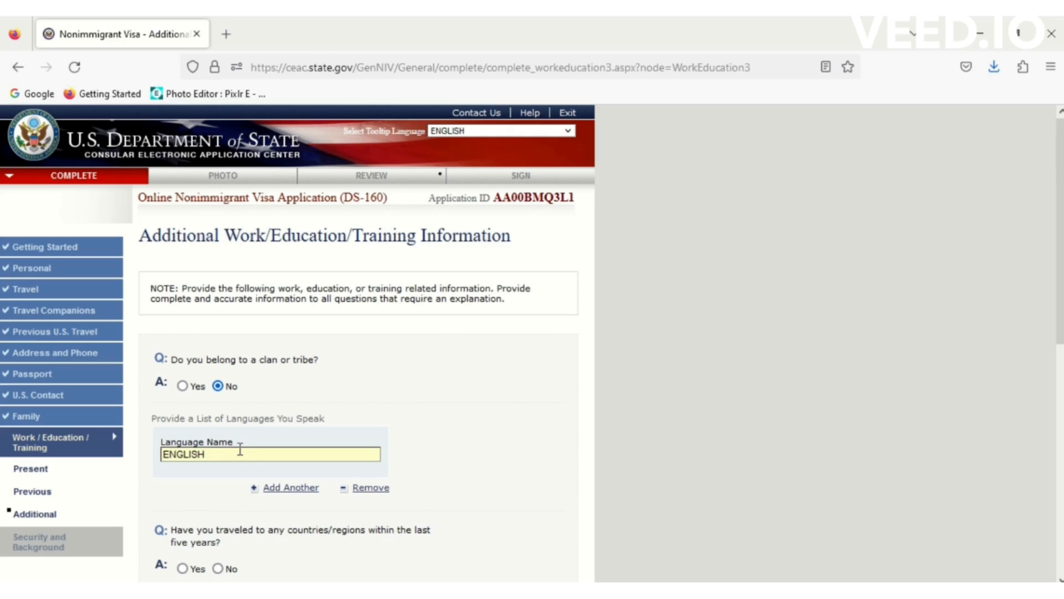
click(290, 491)
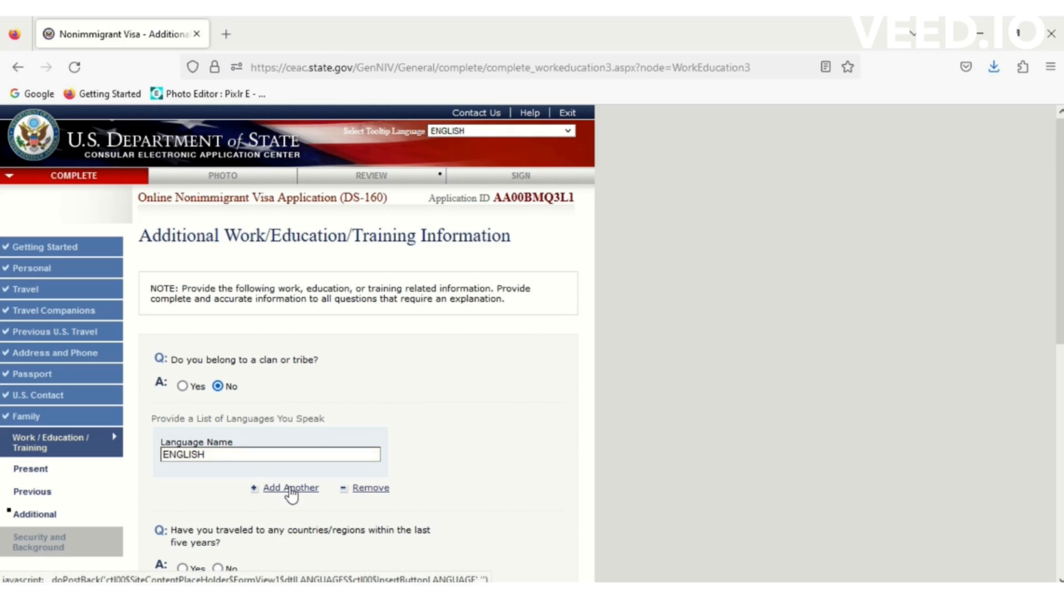
text(URDU)
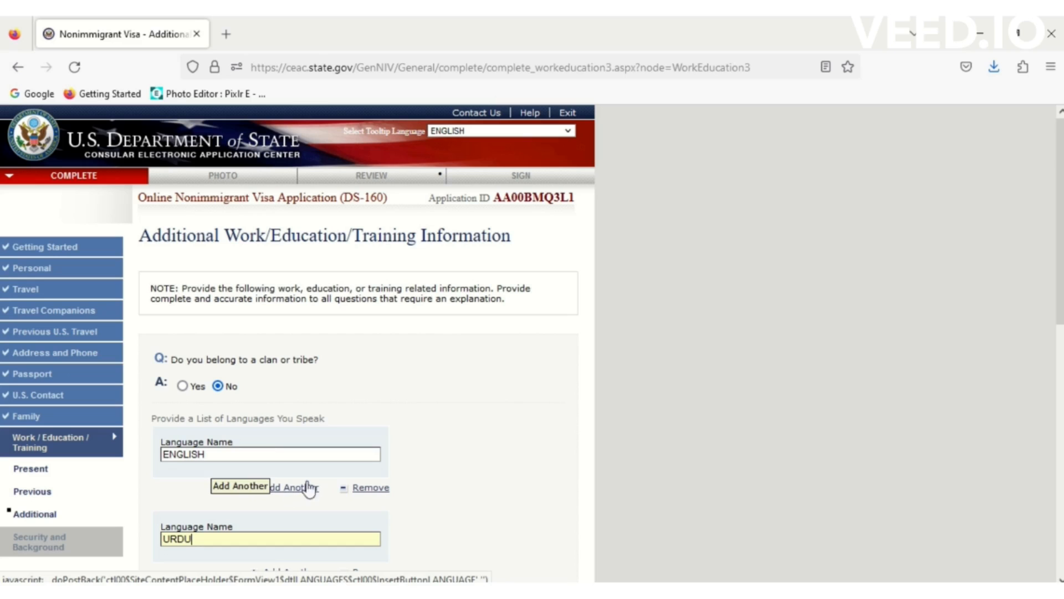
click(870, 384)
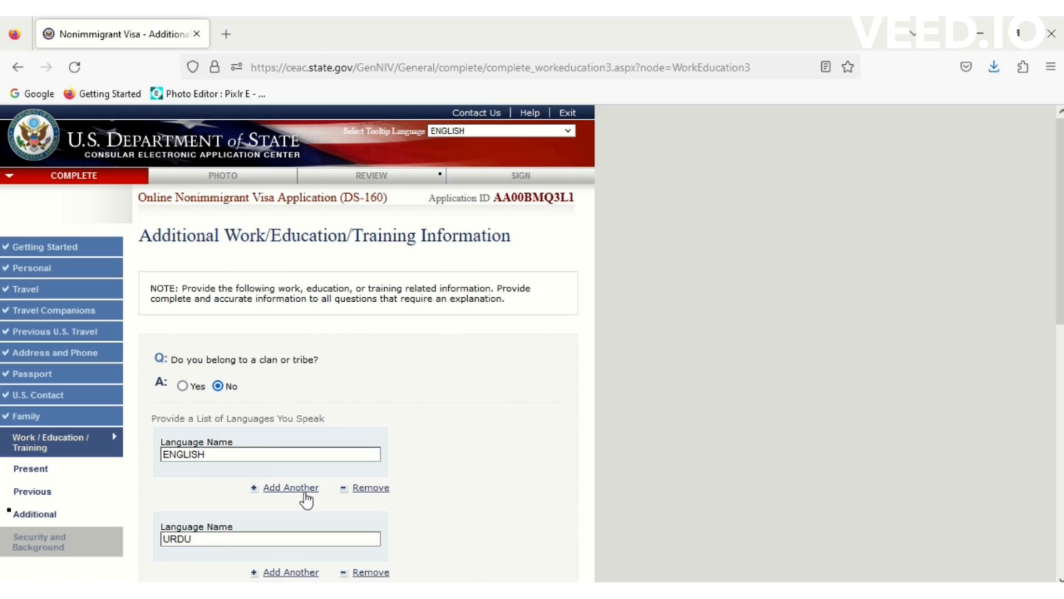
drag(1062, 294, 1047, 480)
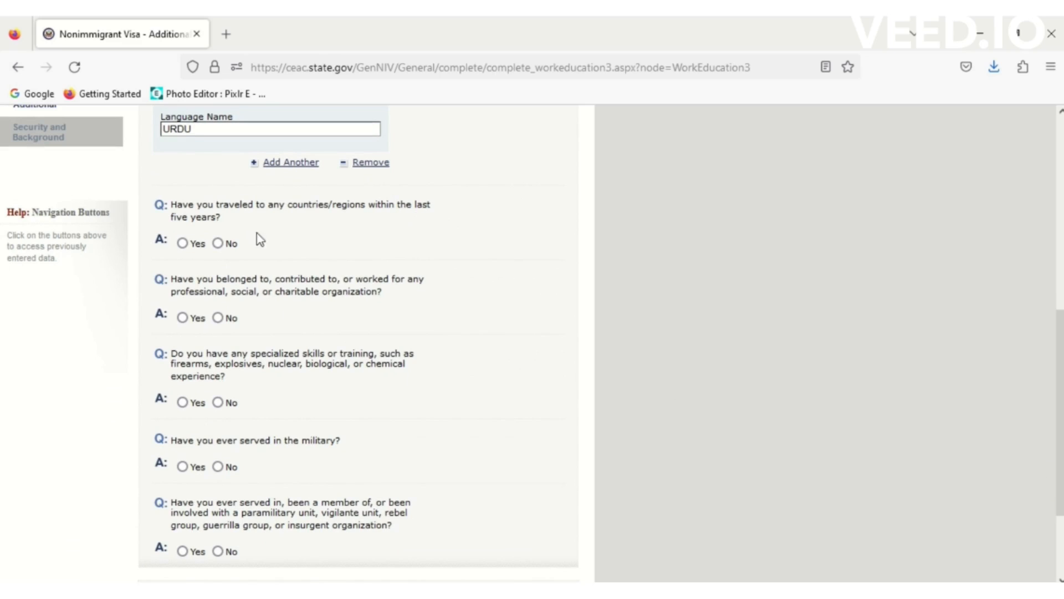
- Answer Yes to travel in the last five years, with AUSTRALIA as the country
click(181, 246)
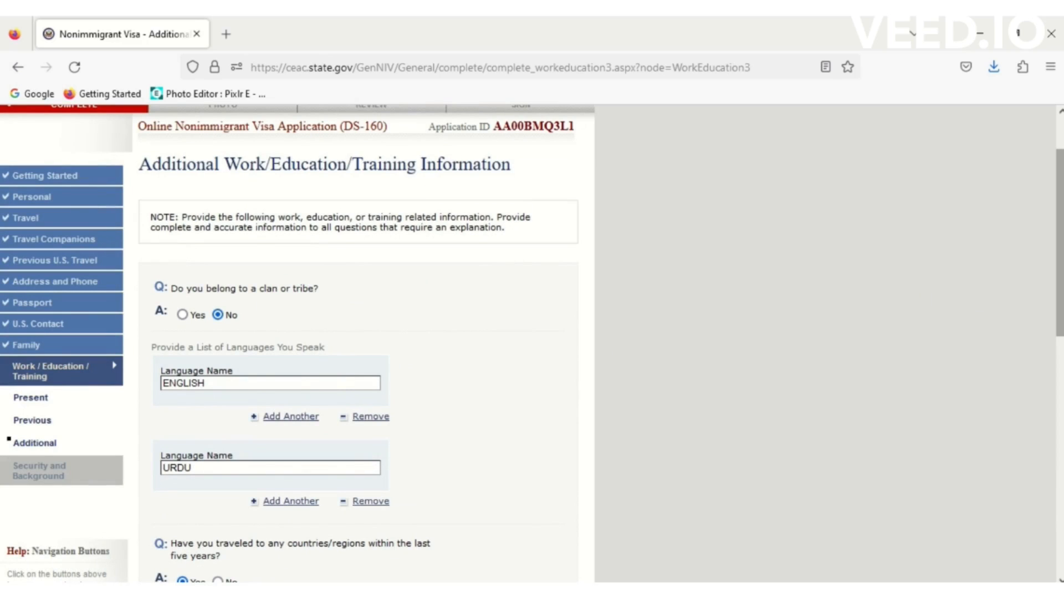
drag(1059, 244, 1060, 383)
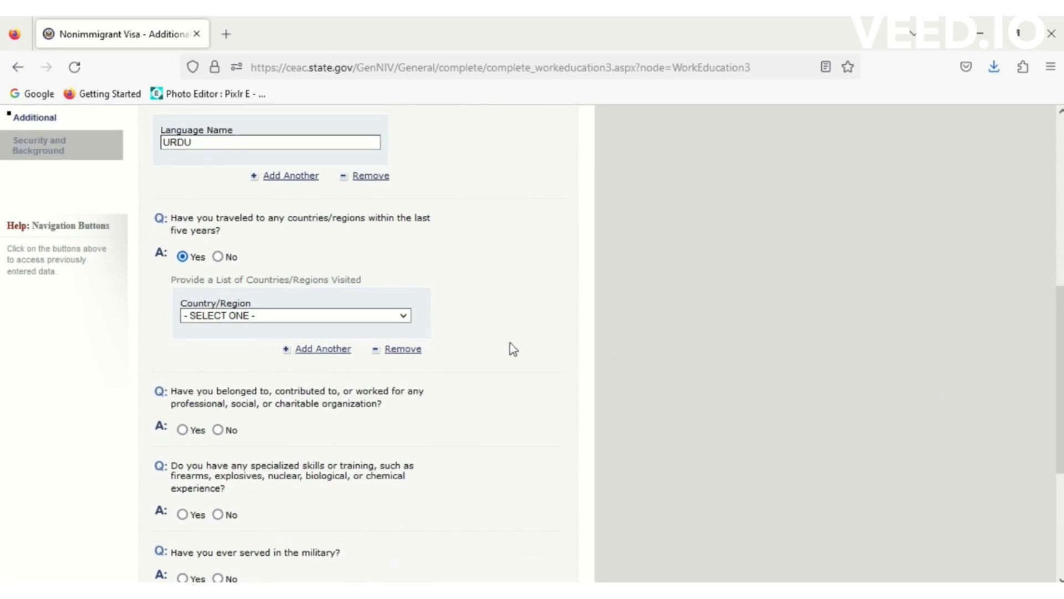
click(326, 317)
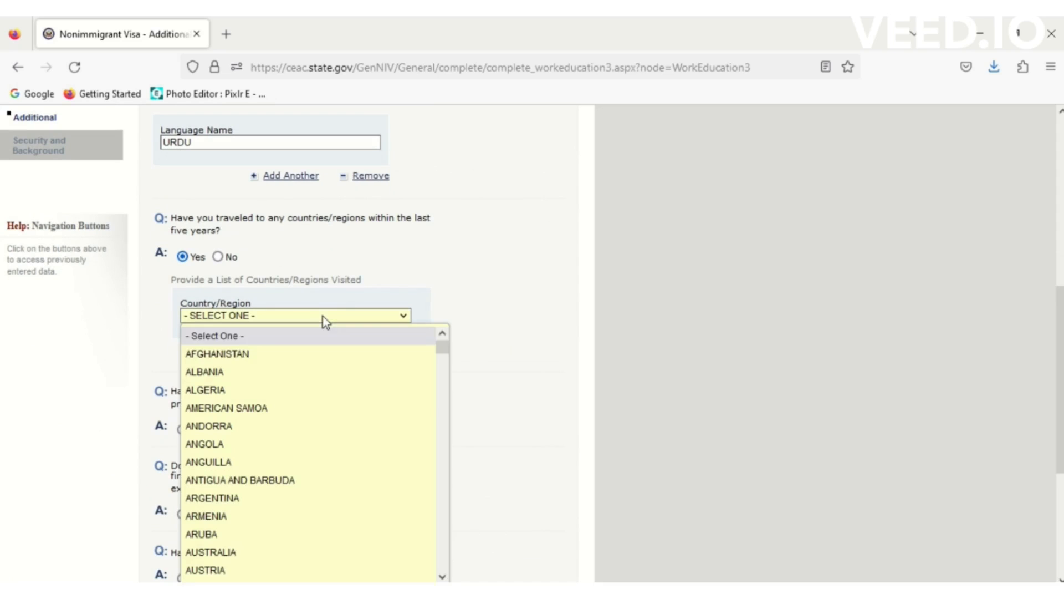
text(au)
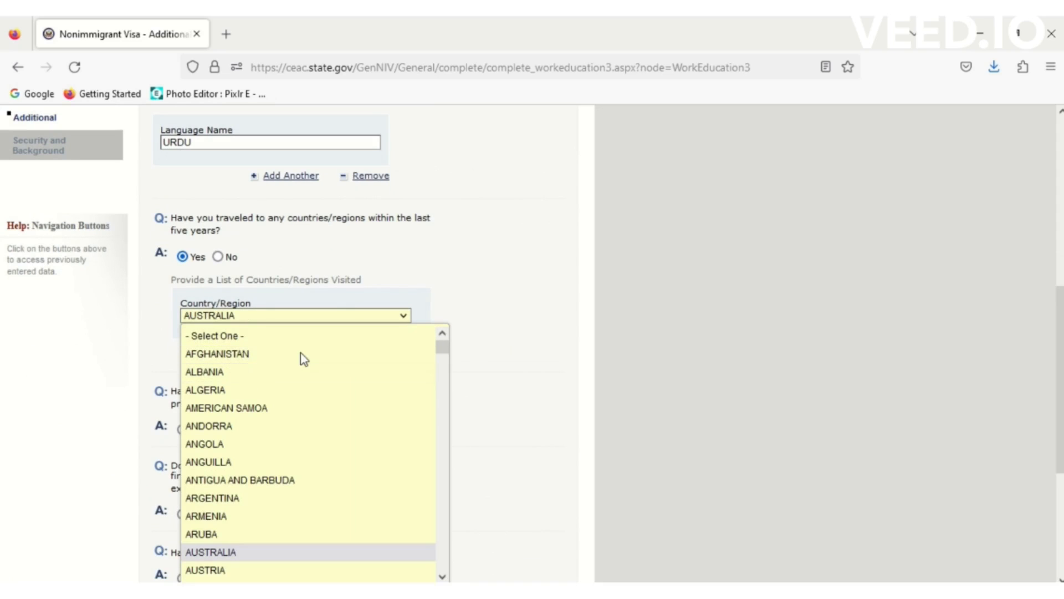
click(541, 295)
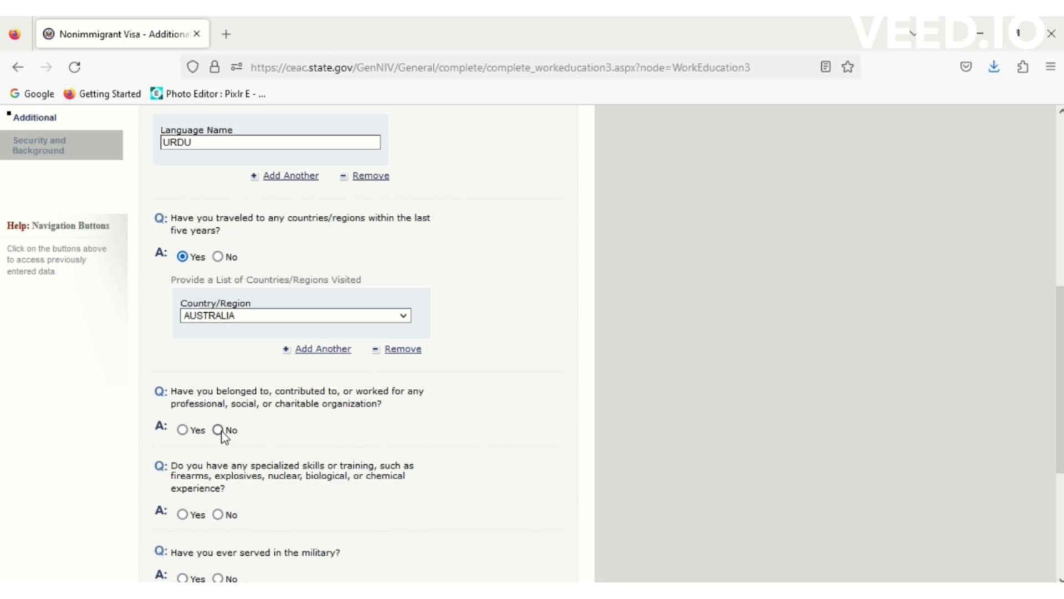
- Answer No to the military service and paramilitary questions, then save the page
scroll(295, 480, up, 3)
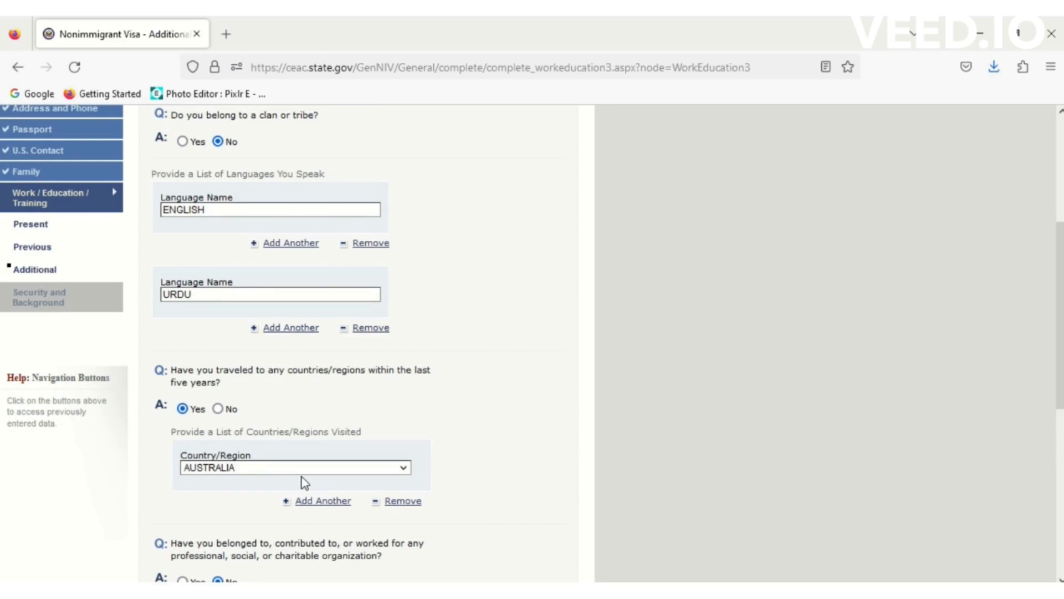
scroll(1049, 300, down, 5)
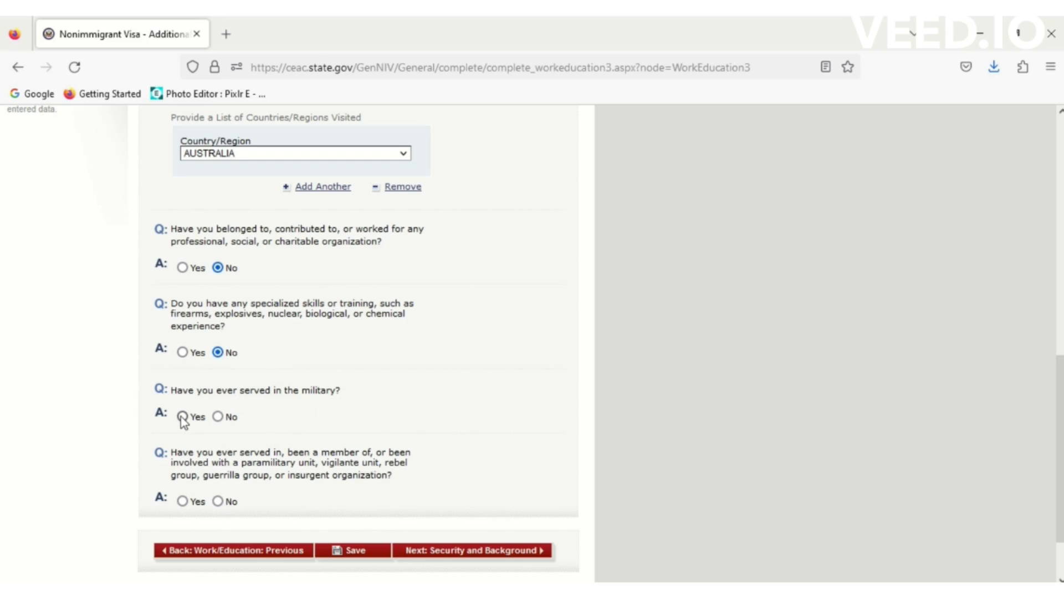
click(217, 417)
scroll(251, 461, up, 3)
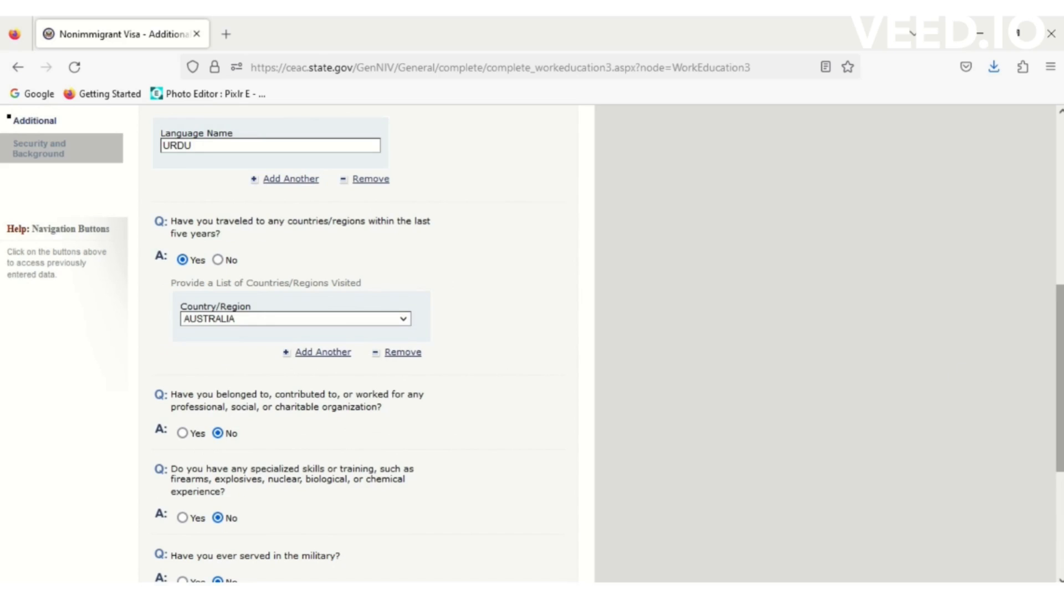
scroll(361, 344, down, 4)
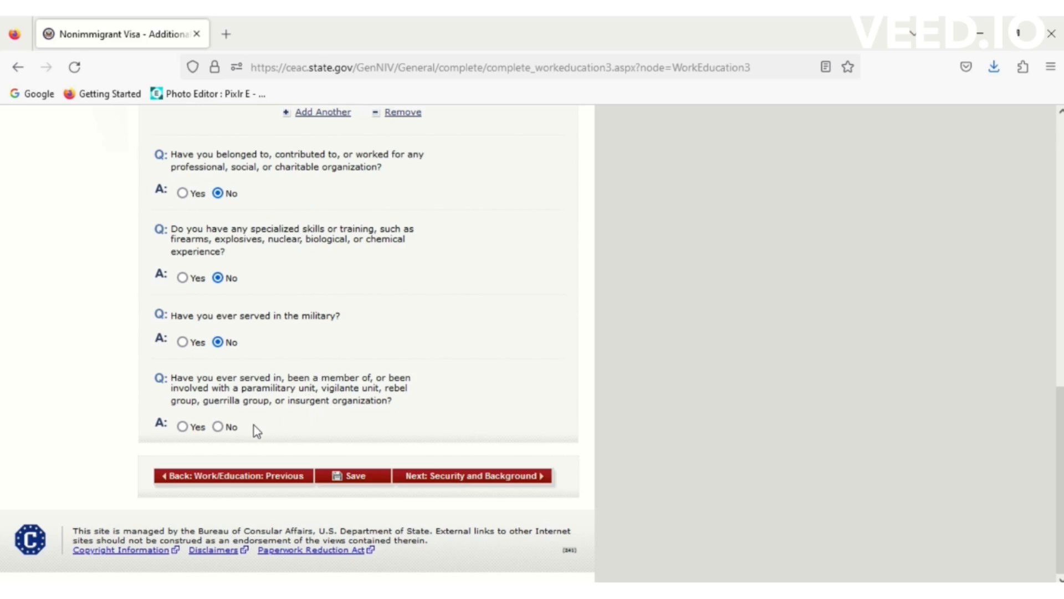
click(218, 426)
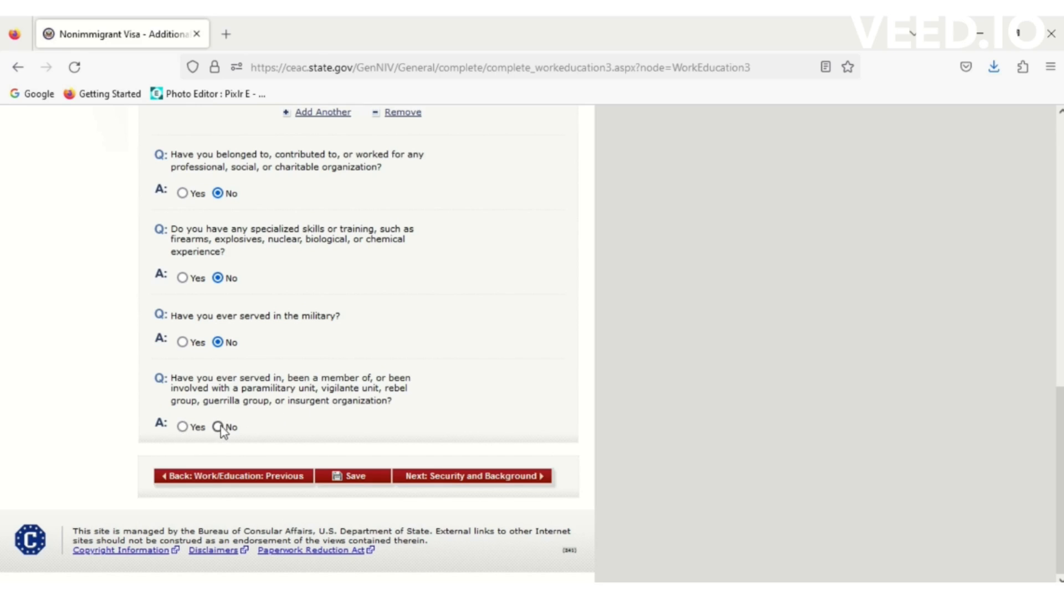
click(375, 478)
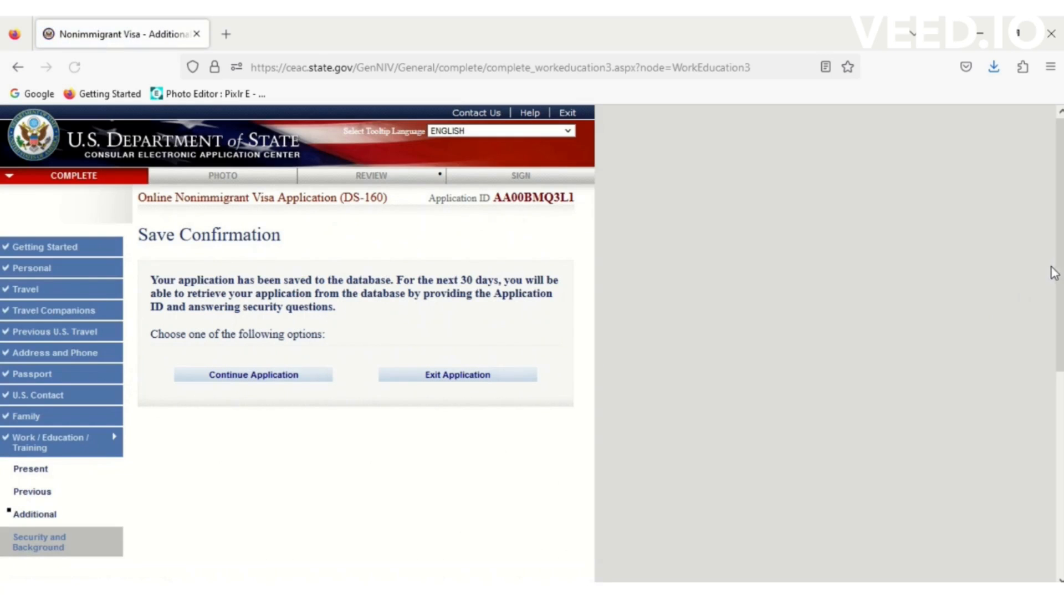
- Continue past the save confirmation to Security and Background Part 1
click(247, 375)
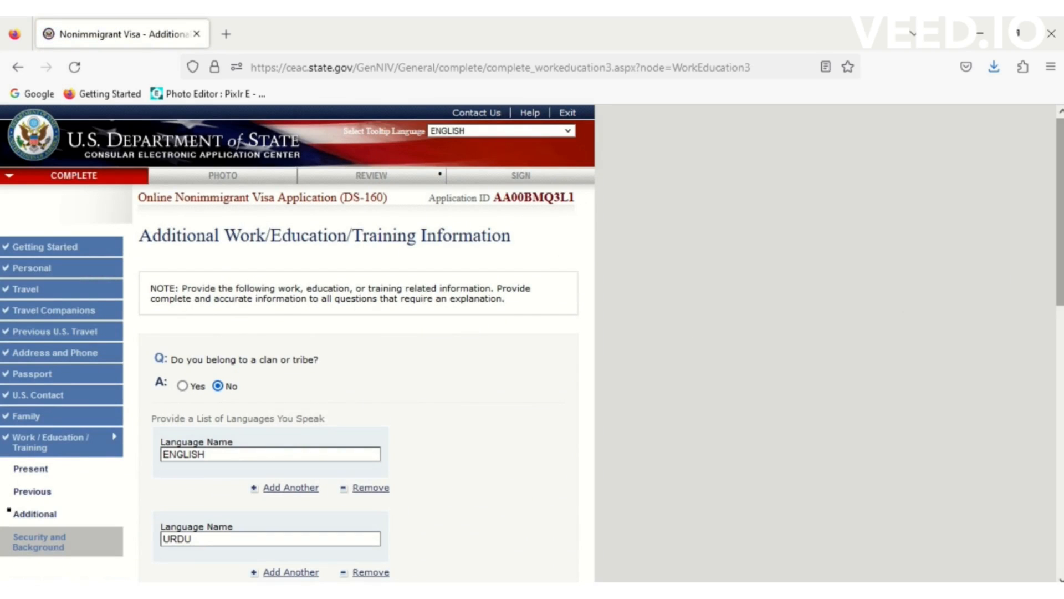
scroll(354, 344, down, 15)
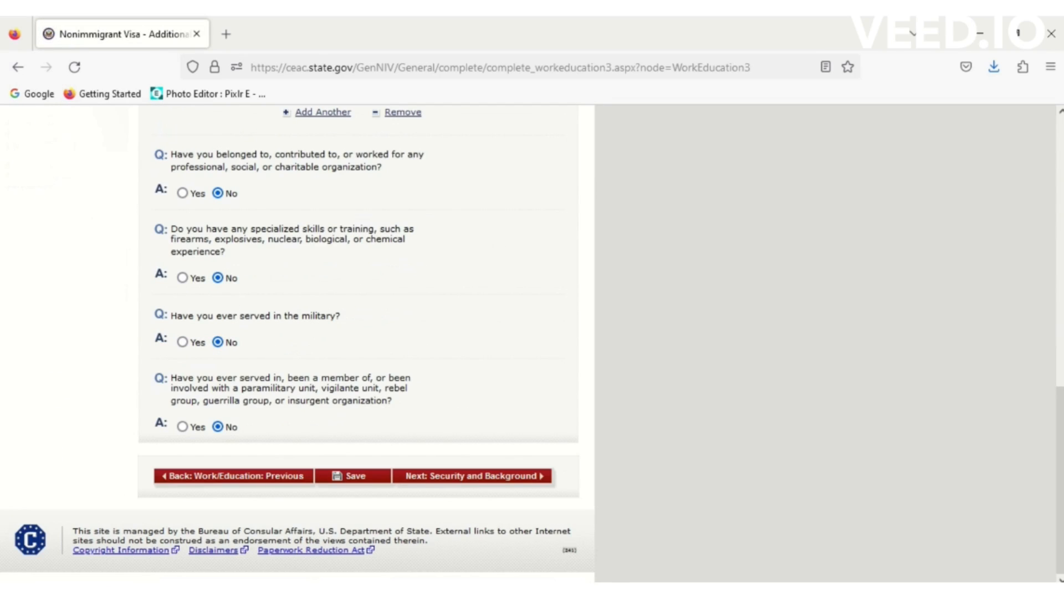
click(502, 482)
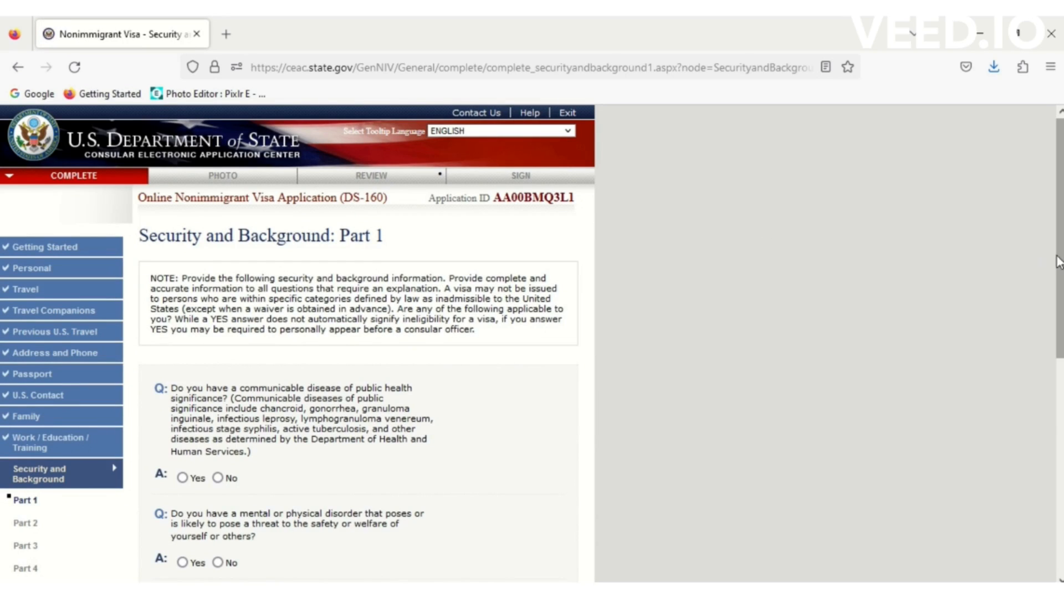
- Answer No to the communicable disease, mental/physical disorder and drug abuse questions, then save
scroll(1059, 265, down, 3)
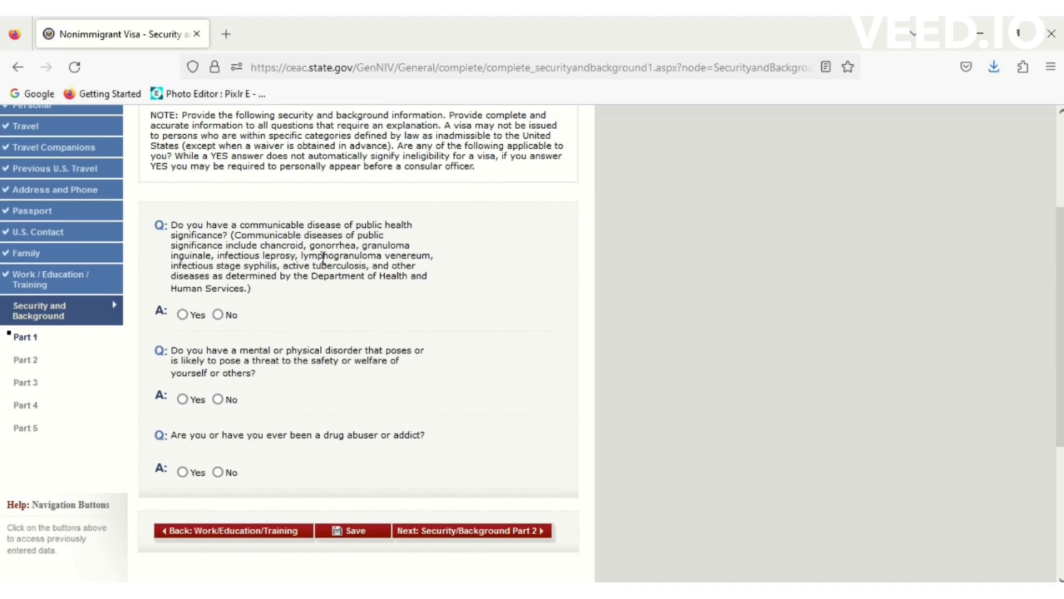
click(219, 316)
click(218, 399)
click(218, 471)
click(355, 533)
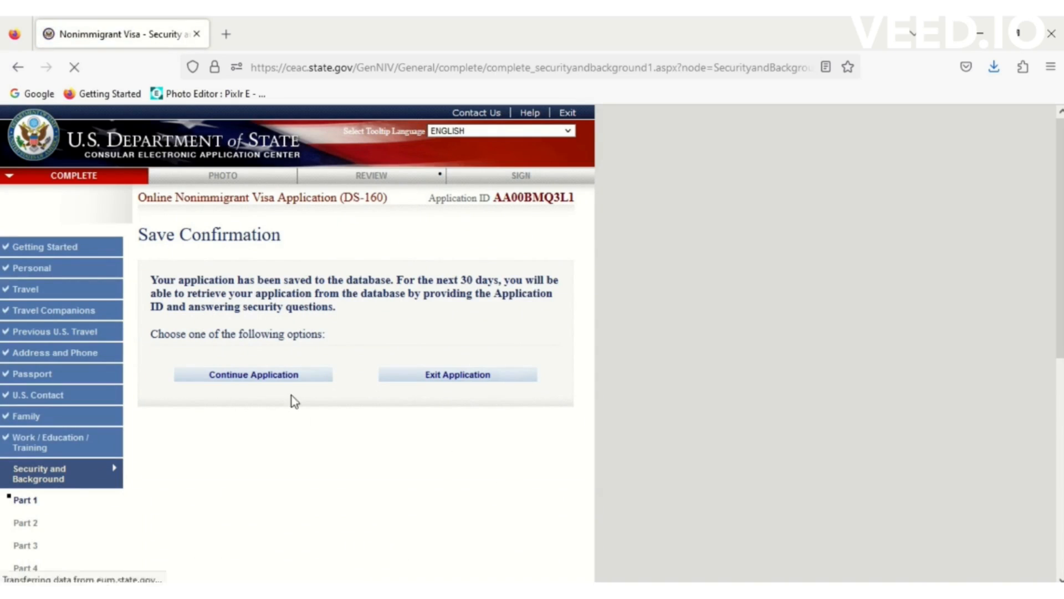
click(290, 380)
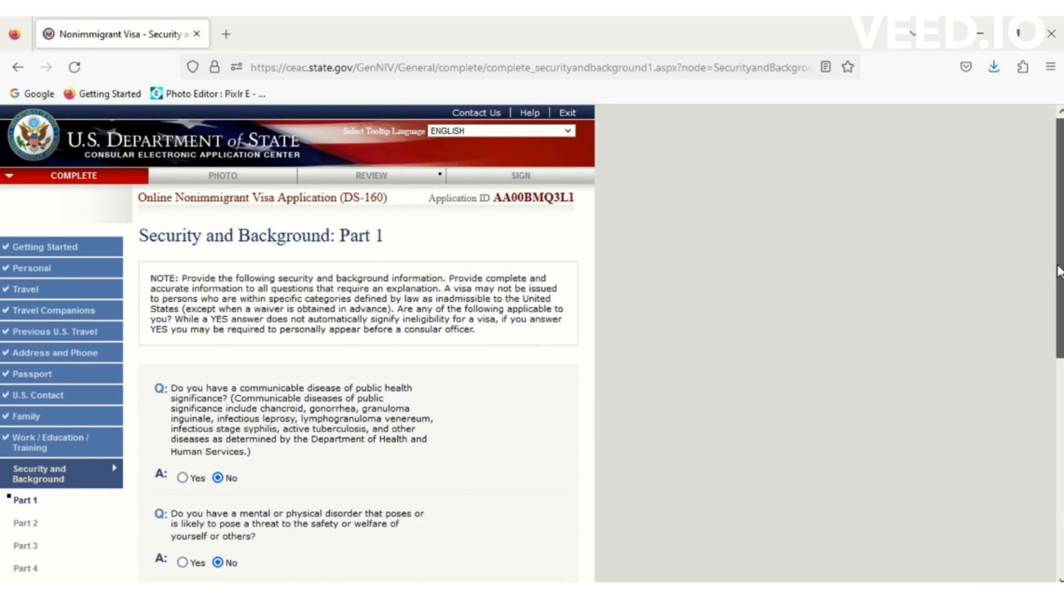
scroll(529, 338, down, 6)
- In Part 2, answer No to arrest, controlled substances, prostitution and money laundering questions
click(529, 298)
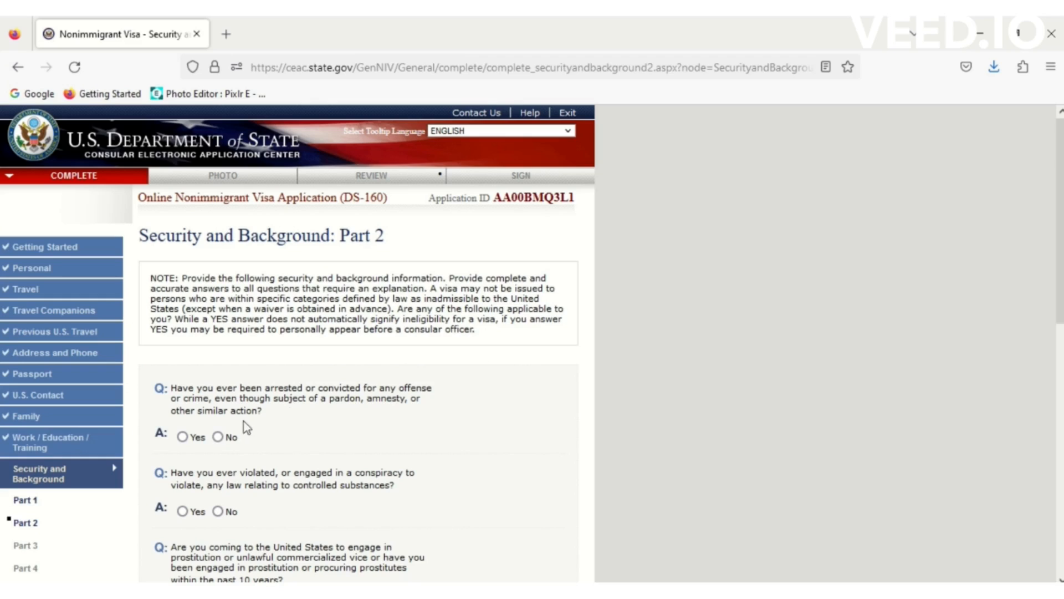
click(218, 437)
drag(1062, 304, 1062, 361)
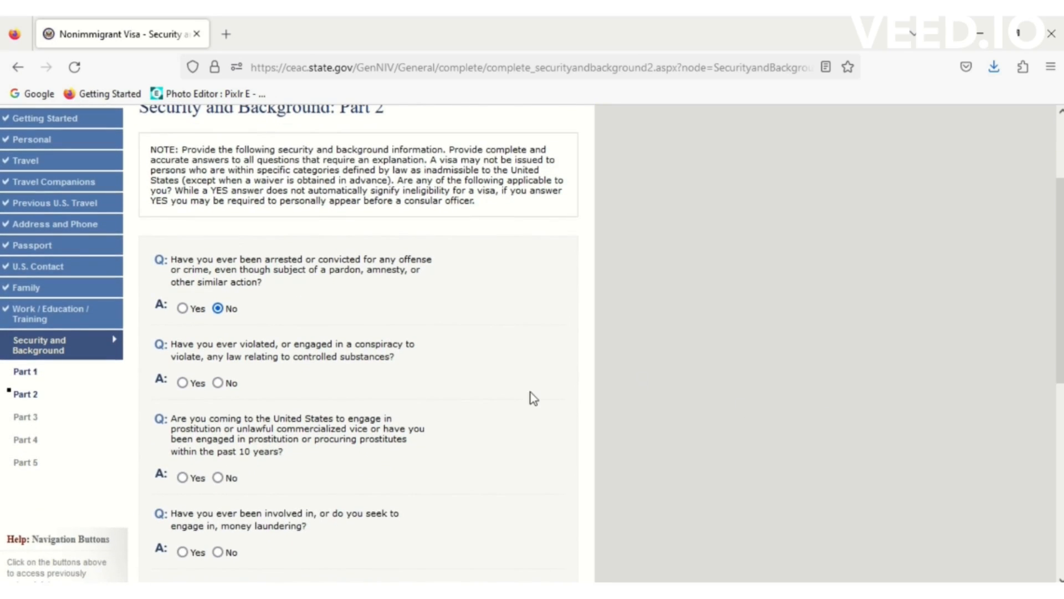
click(218, 383)
click(218, 477)
click(218, 552)
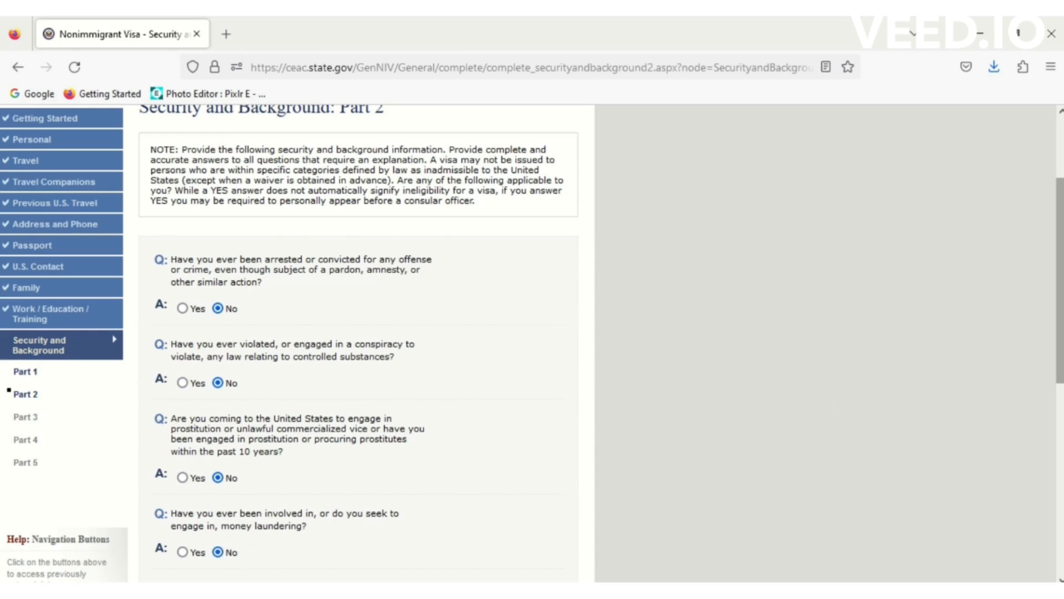
- Answer No to the three human trafficking questions, then save and continue
scroll(1059, 282, down, 5)
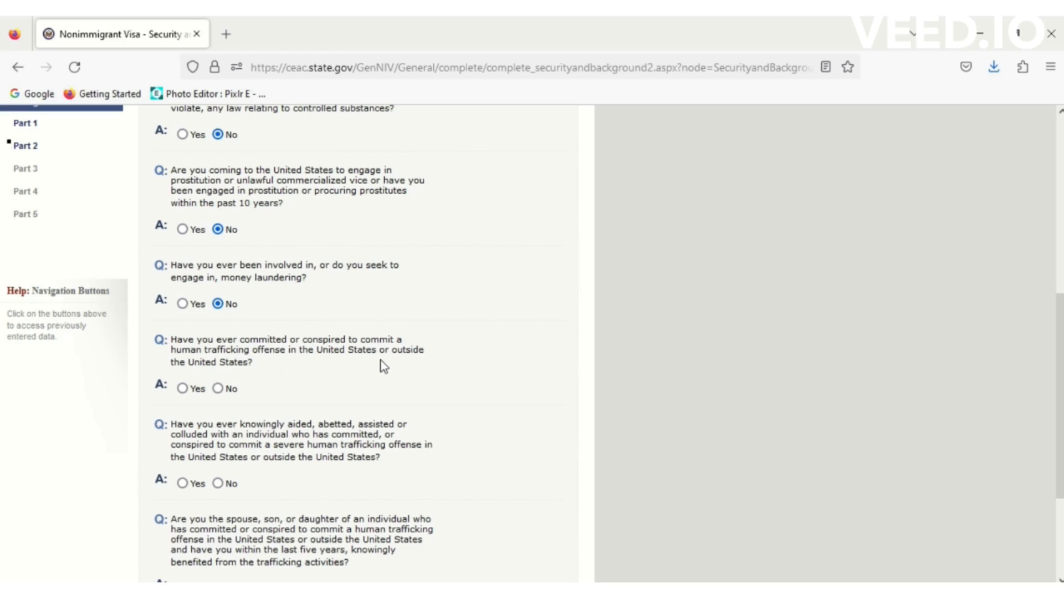
click(218, 388)
click(220, 484)
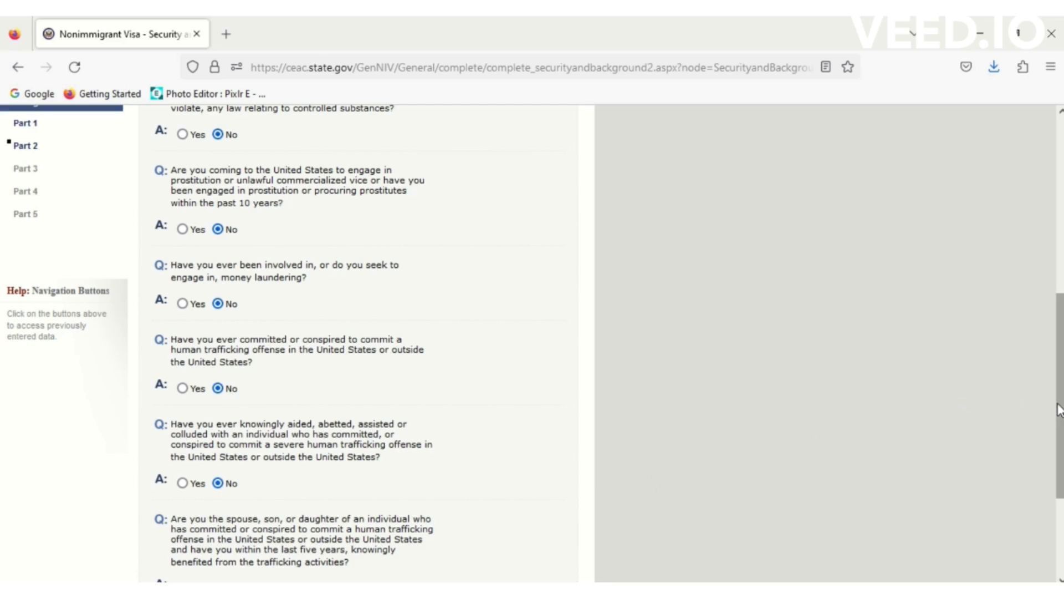
scroll(833, 428, down, 2)
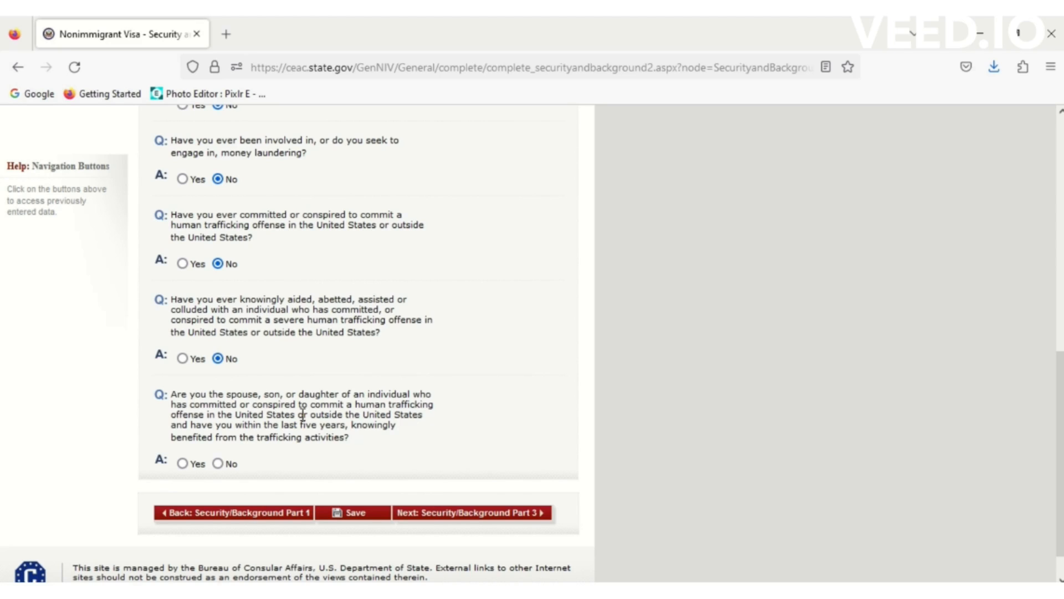
click(222, 464)
click(372, 515)
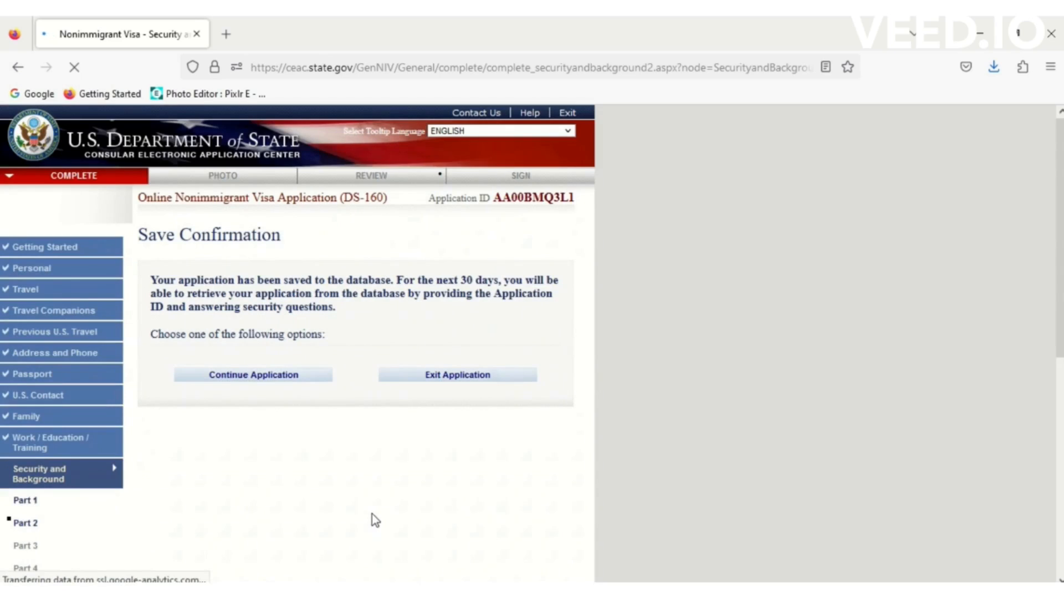
click(277, 377)
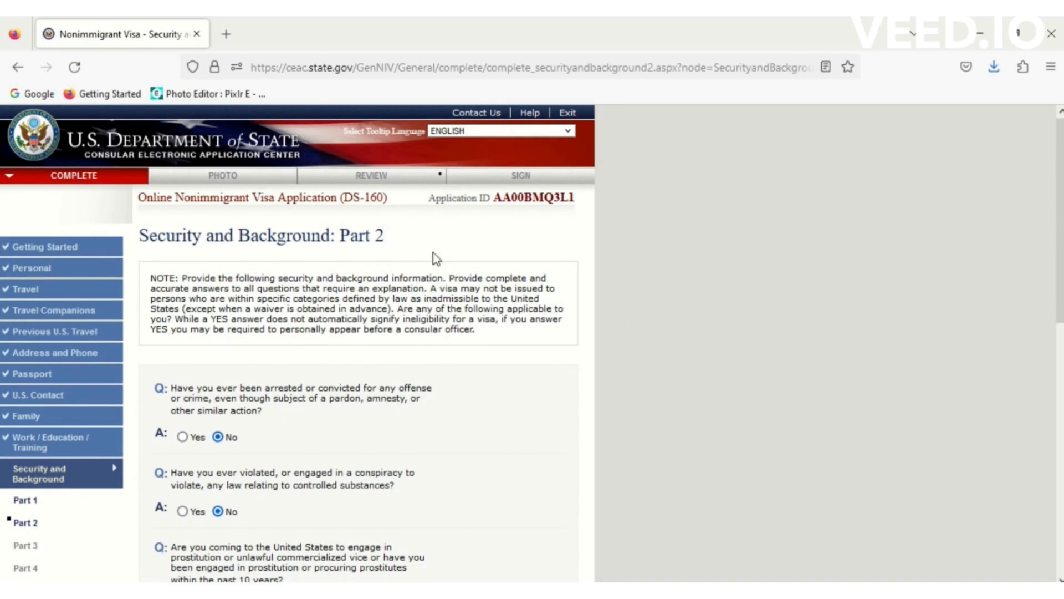
drag(1060, 287, 1057, 535)
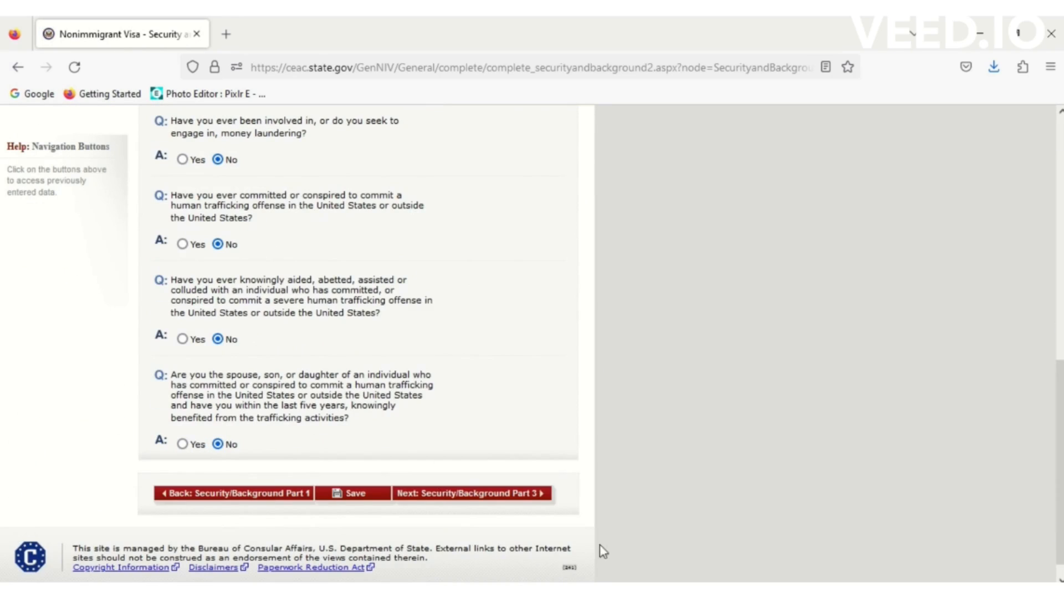
- In Part 3, answer No to espionage, terrorist activity, terrorist financing and terrorist membership
click(477, 502)
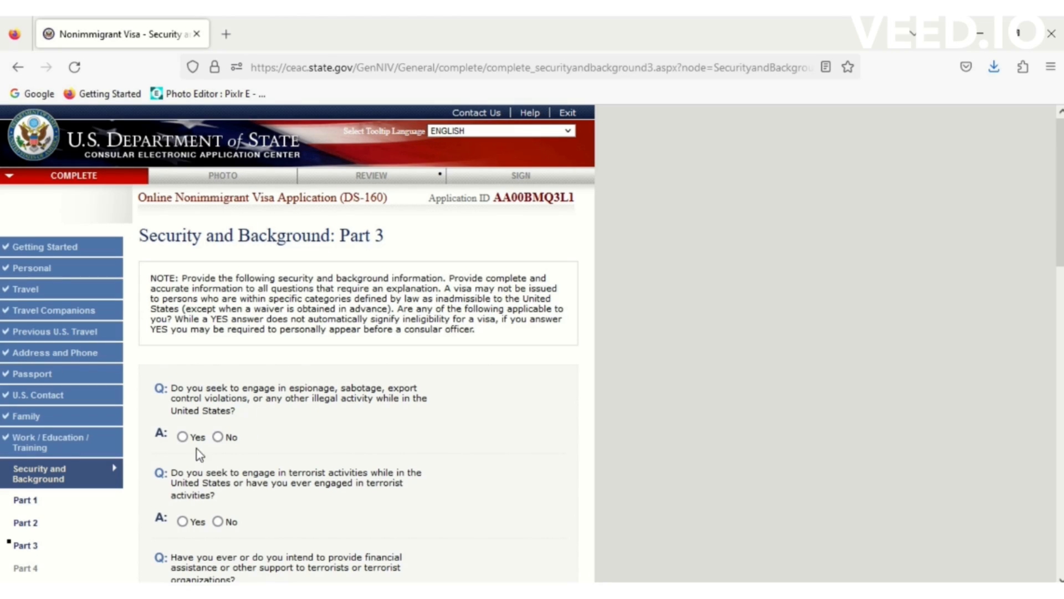
click(217, 436)
drag(1061, 247, 1060, 308)
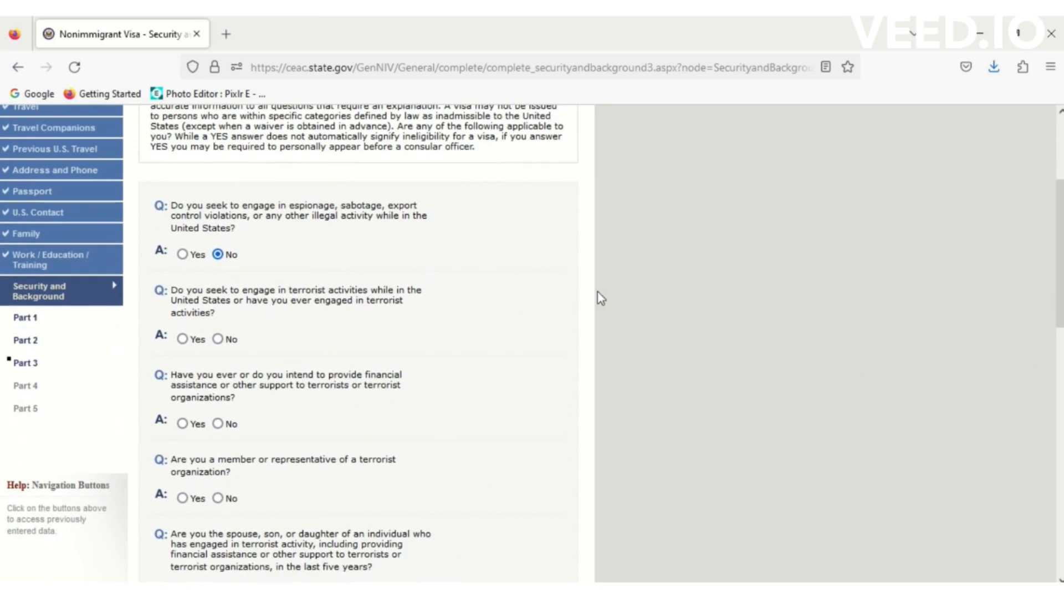
click(219, 340)
click(218, 423)
click(218, 498)
- Answer No to a relative's terrorist activity, genocide and torture
scroll(509, 341, down, 5)
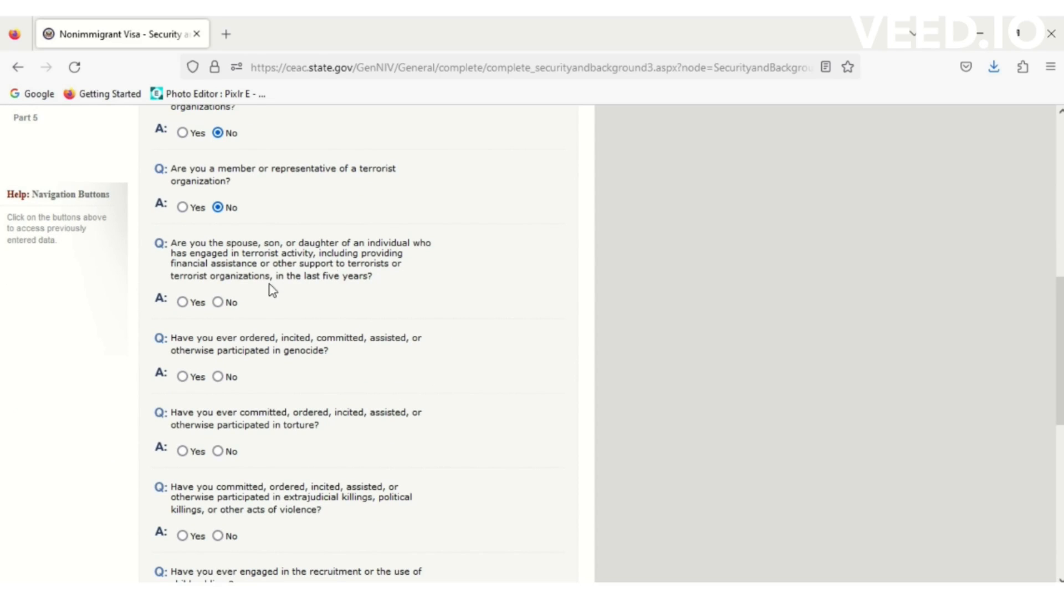
click(217, 304)
click(220, 377)
click(219, 452)
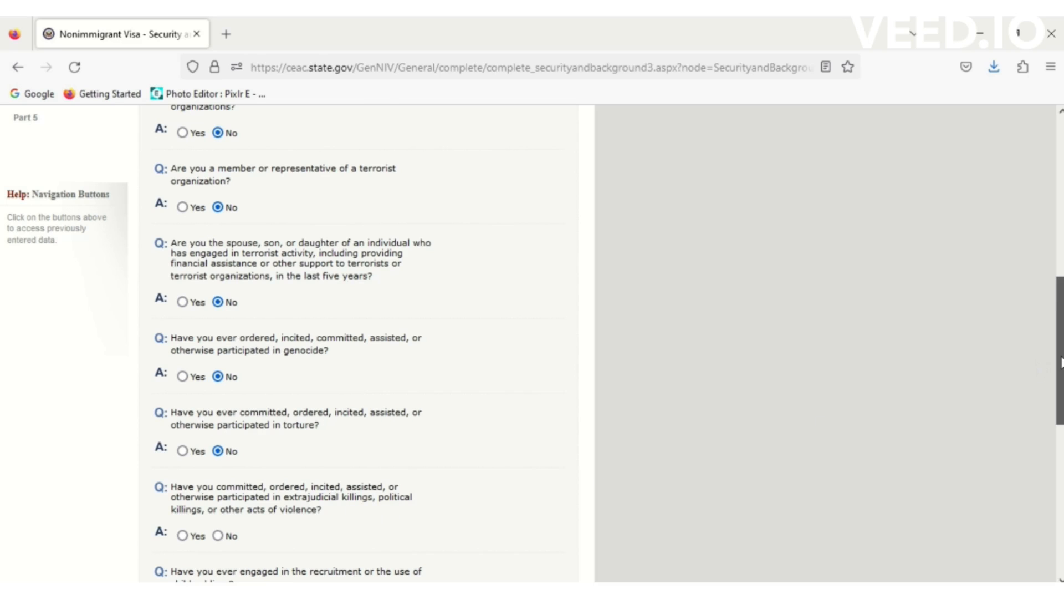
scroll(1059, 360, down, 2)
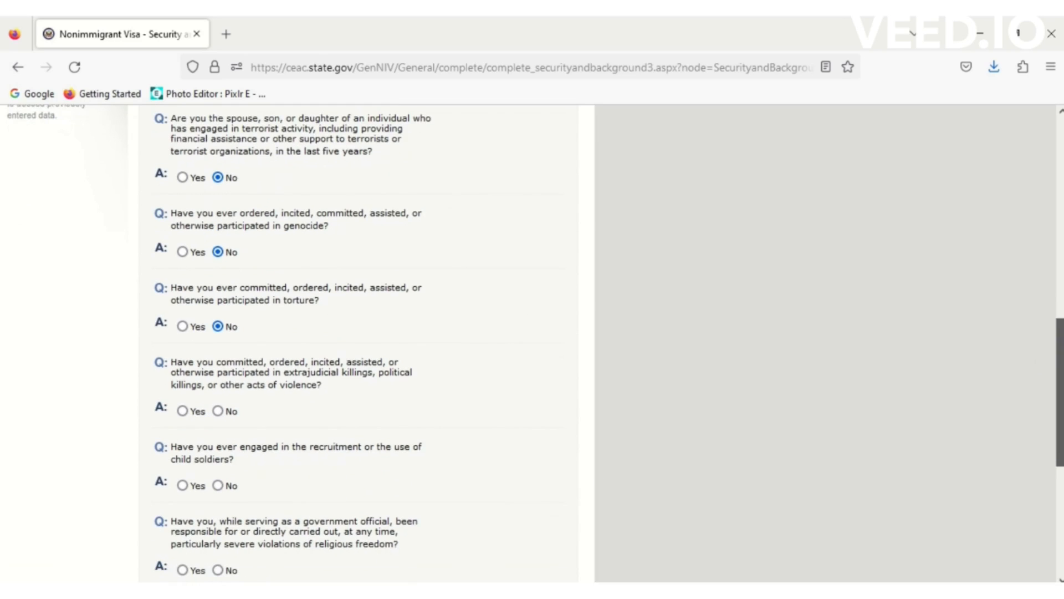
- Answer No to extrajudicial killings, child soldiers, religious freedom, population controls and organ transplantation, then save
click(218, 410)
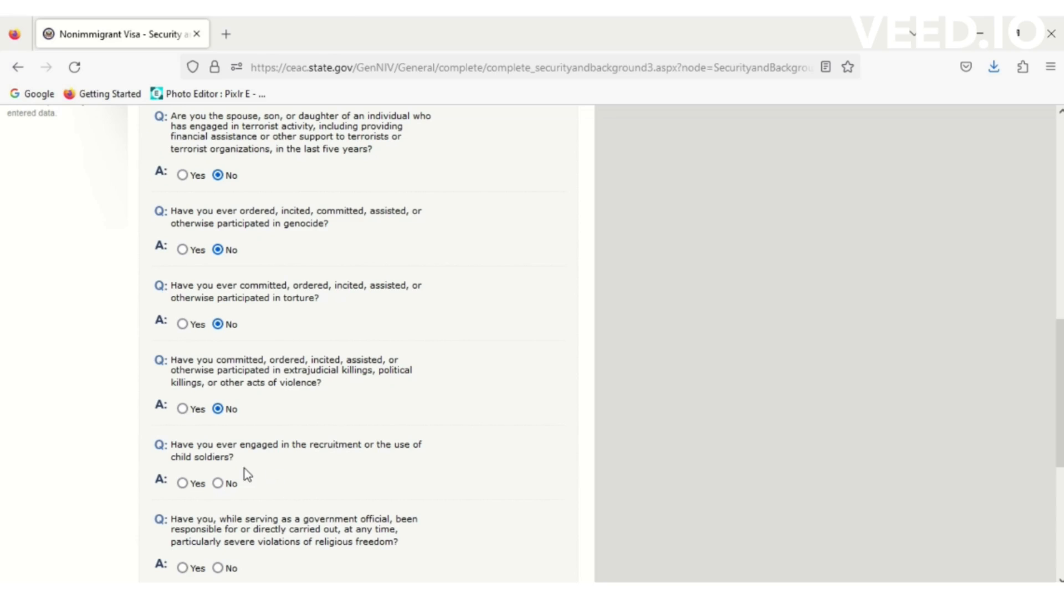
click(219, 483)
scroll(1060, 421, down, 3)
scroll(1060, 421, down, 1)
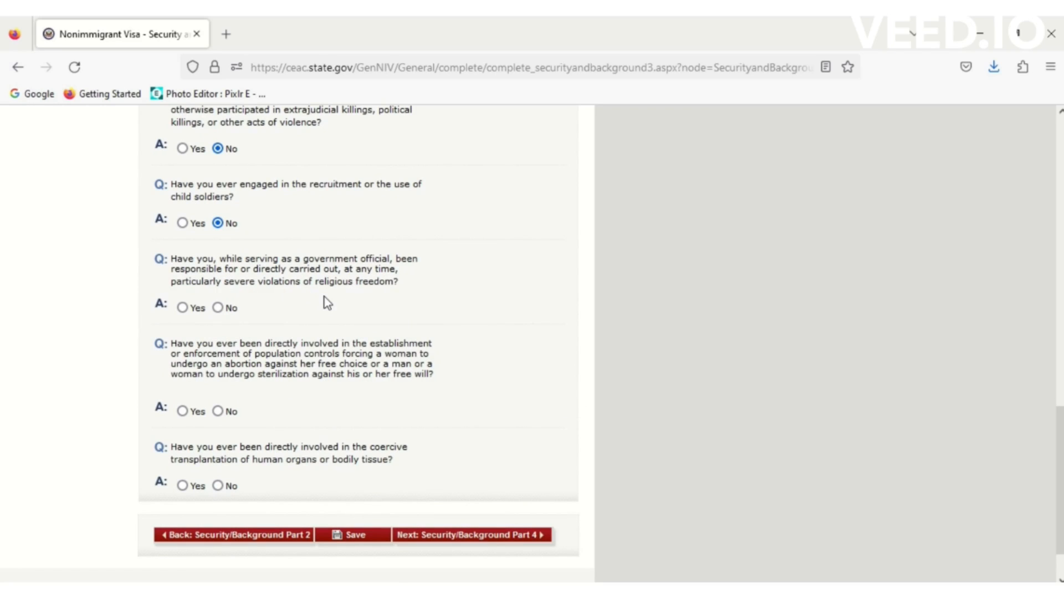
click(219, 309)
click(219, 411)
click(218, 486)
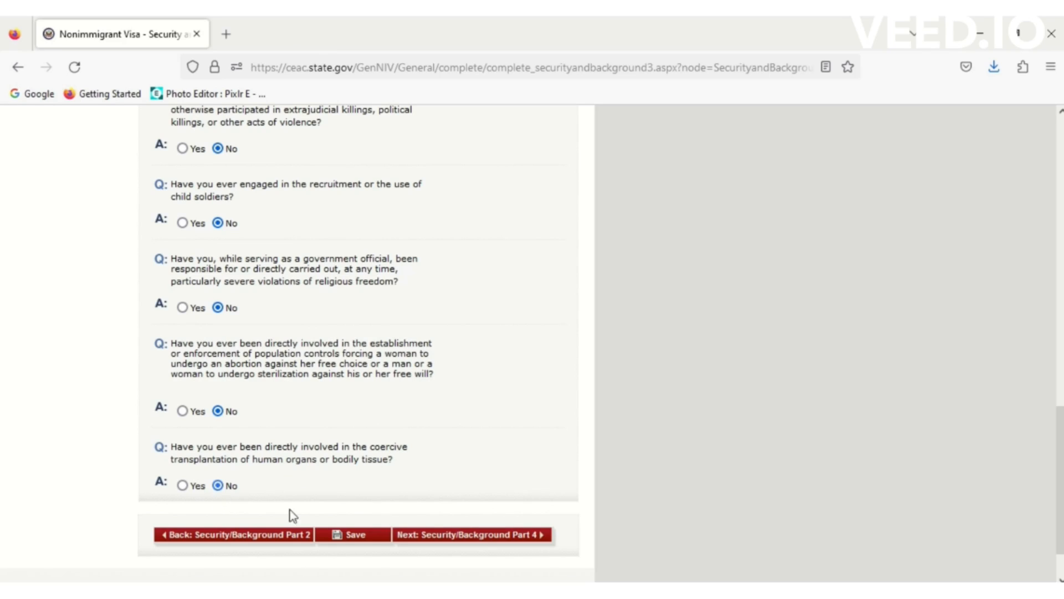
click(358, 535)
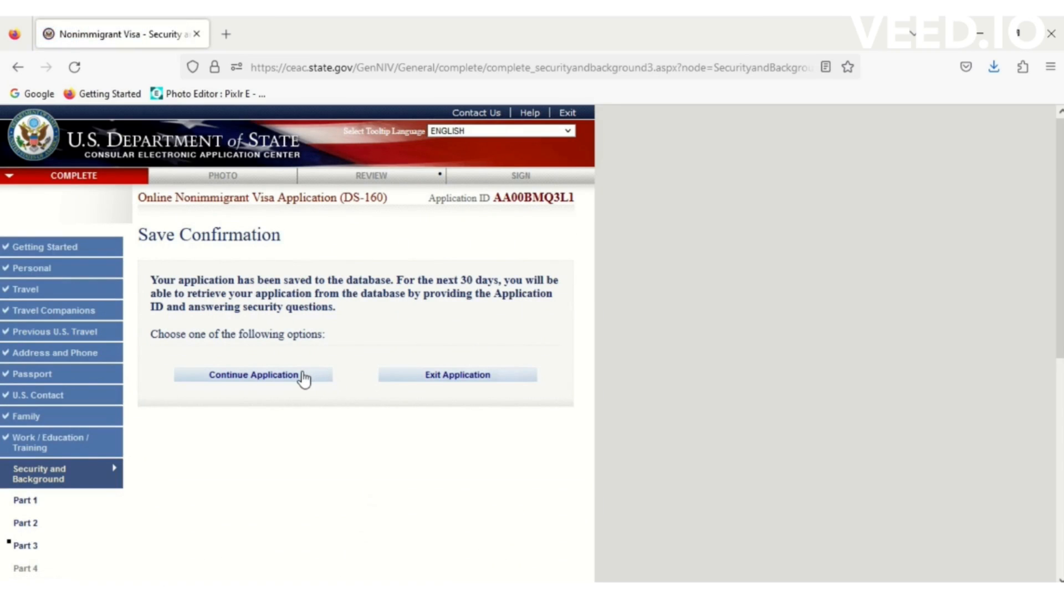
click(303, 377)
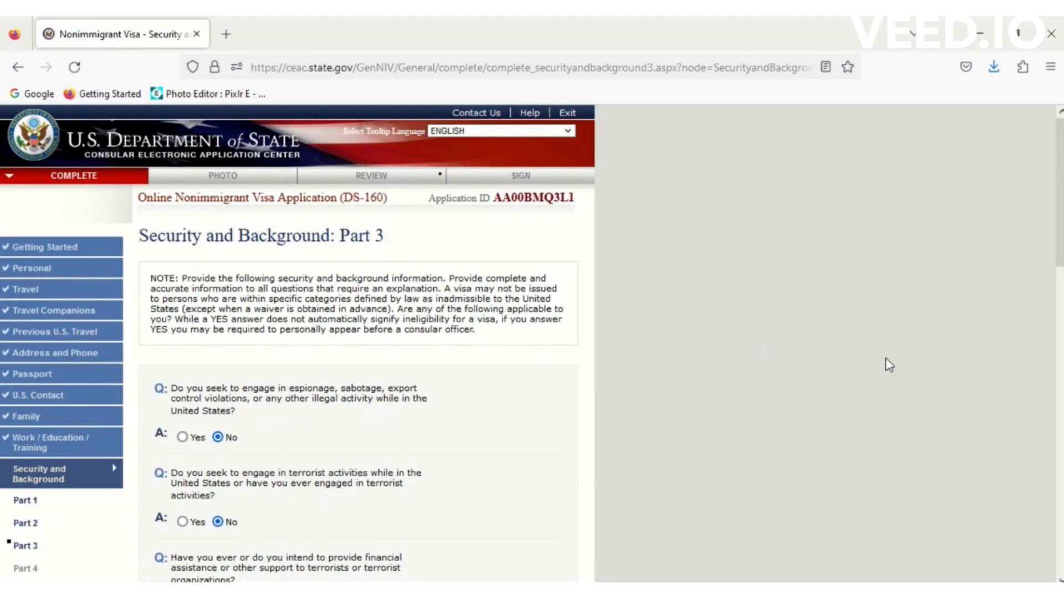
drag(1060, 222, 1060, 531)
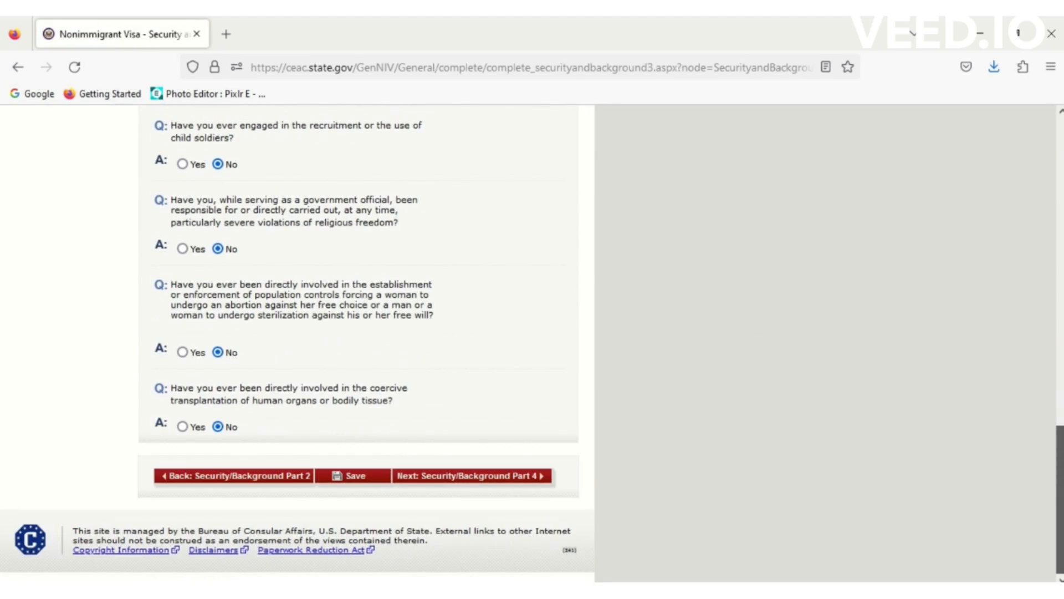
- Answer No to the Part 4 visa fraud questions, save, and advance to Part 5
click(502, 475)
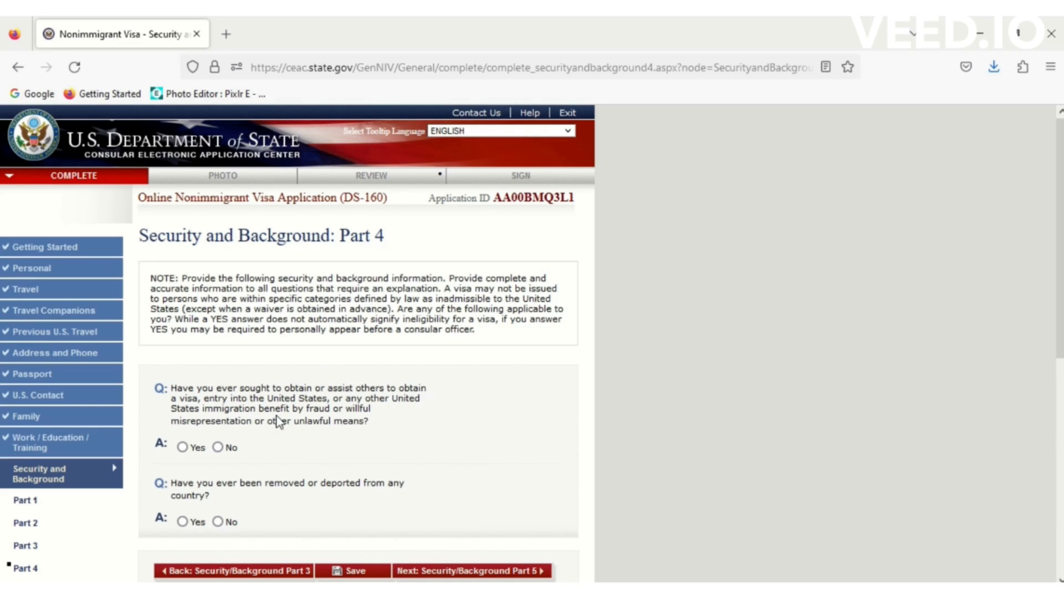
click(218, 448)
click(355, 572)
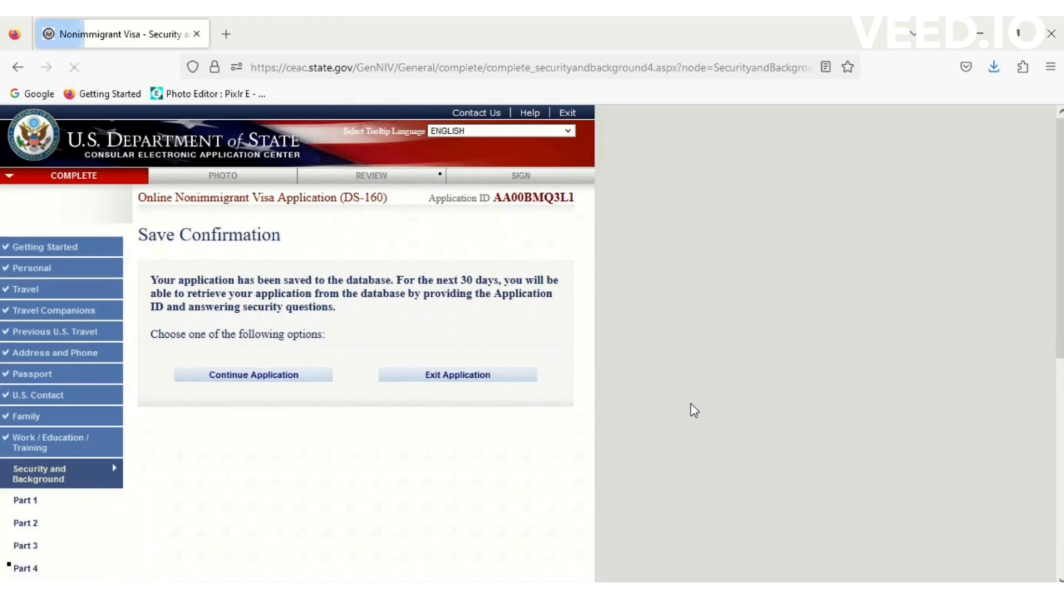
click(291, 381)
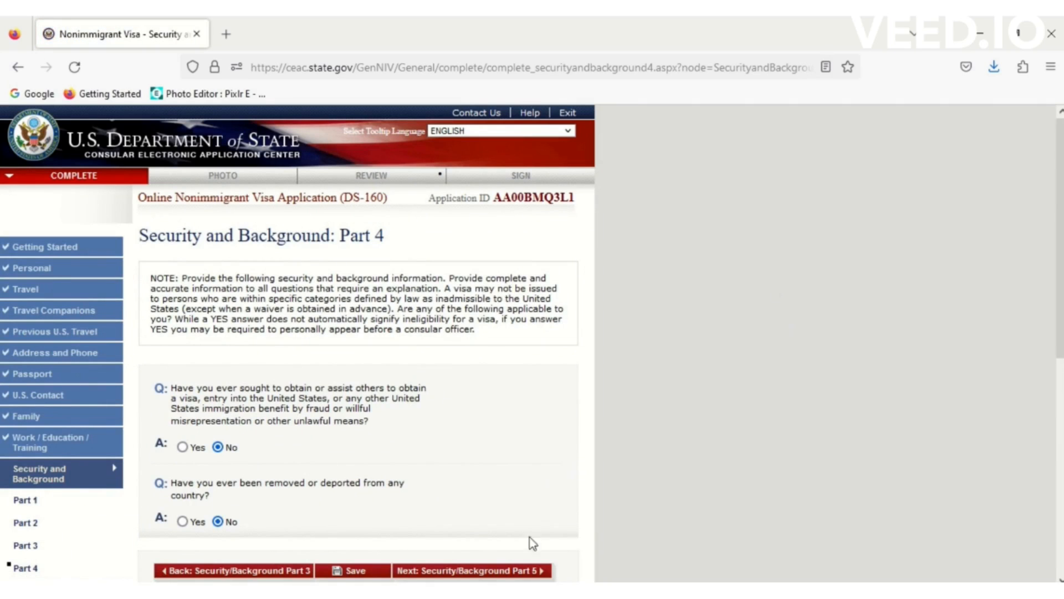
click(513, 571)
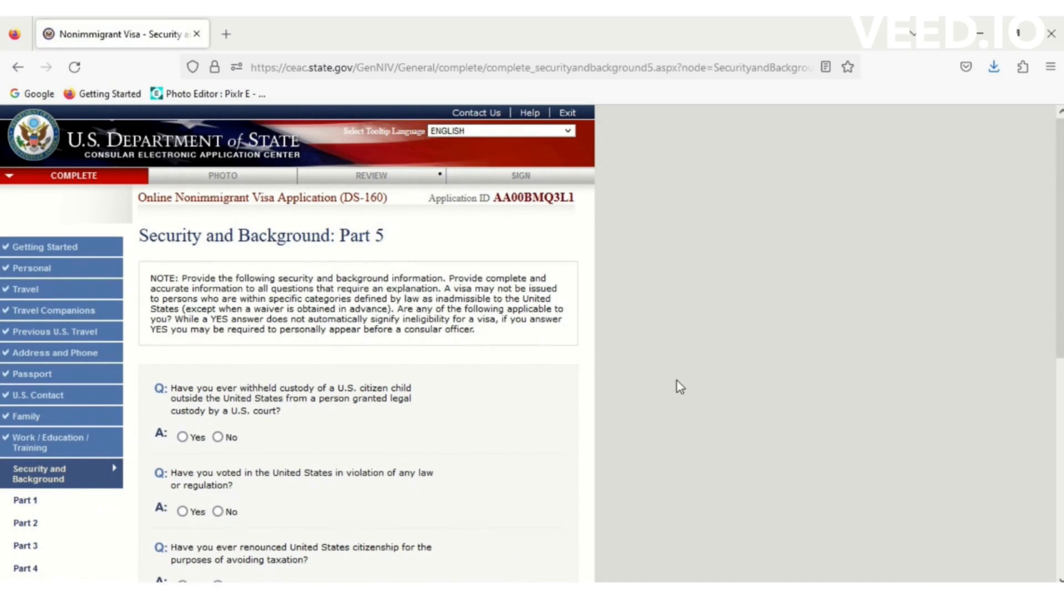
- Answer No to the child custody and illegal voting questions, save, and proceed to Photo upload
scroll(1019, 230, down, 3)
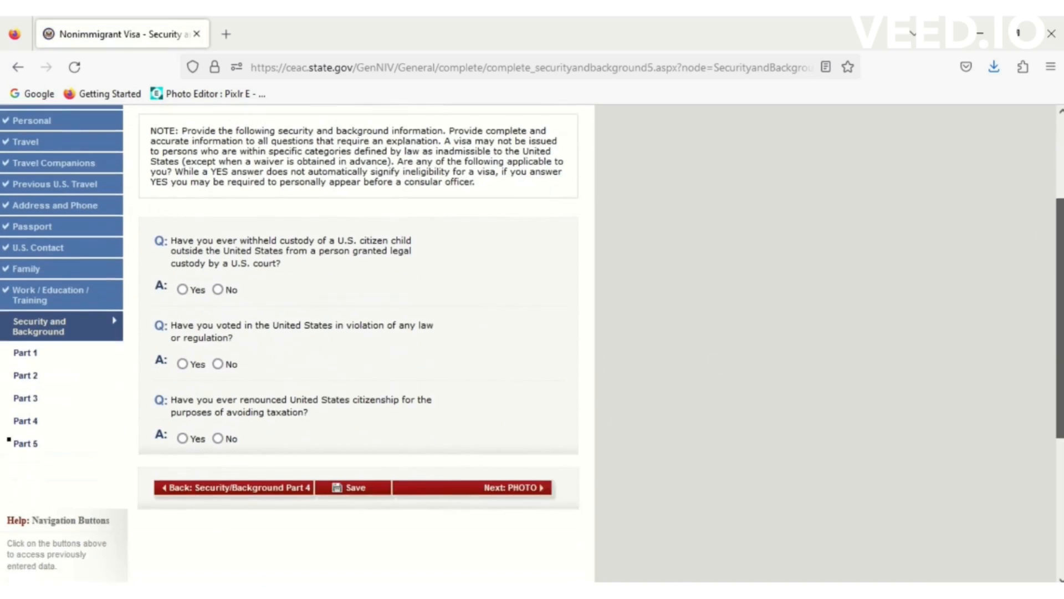
scroll(366, 333, up, 1)
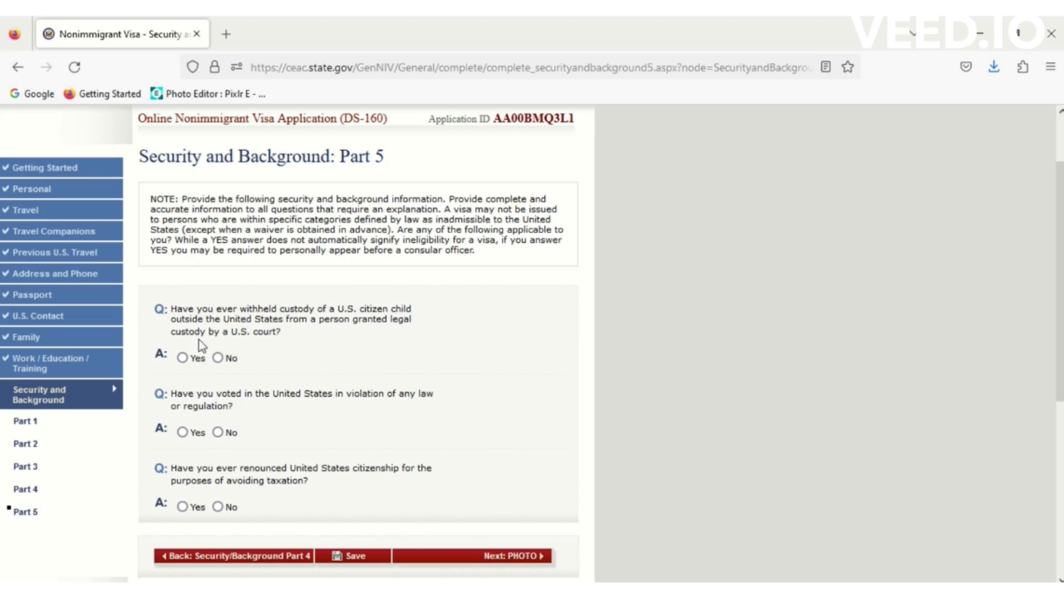
click(218, 357)
click(218, 433)
click(351, 557)
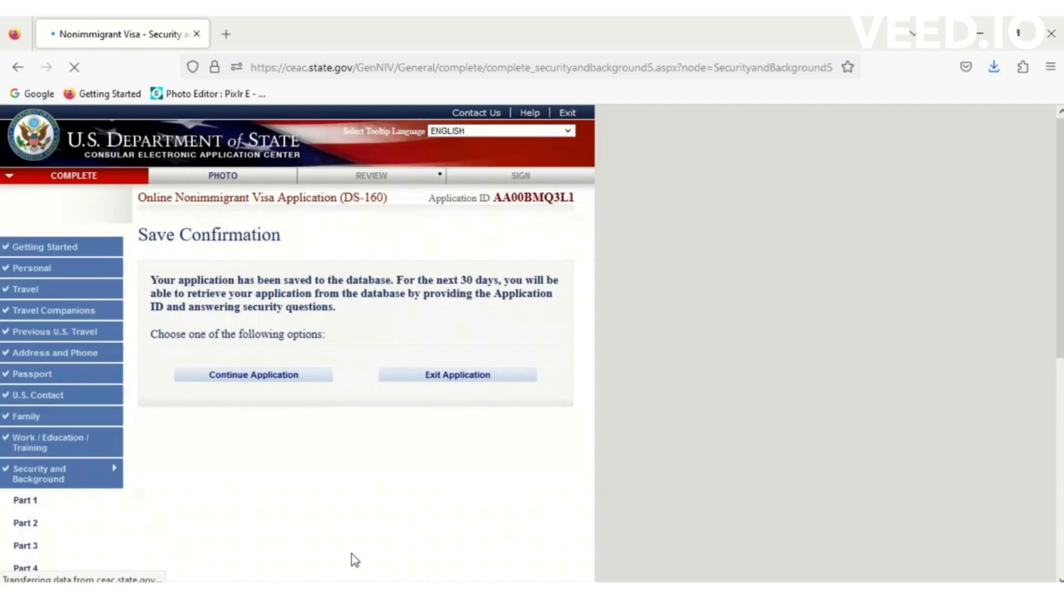
click(279, 380)
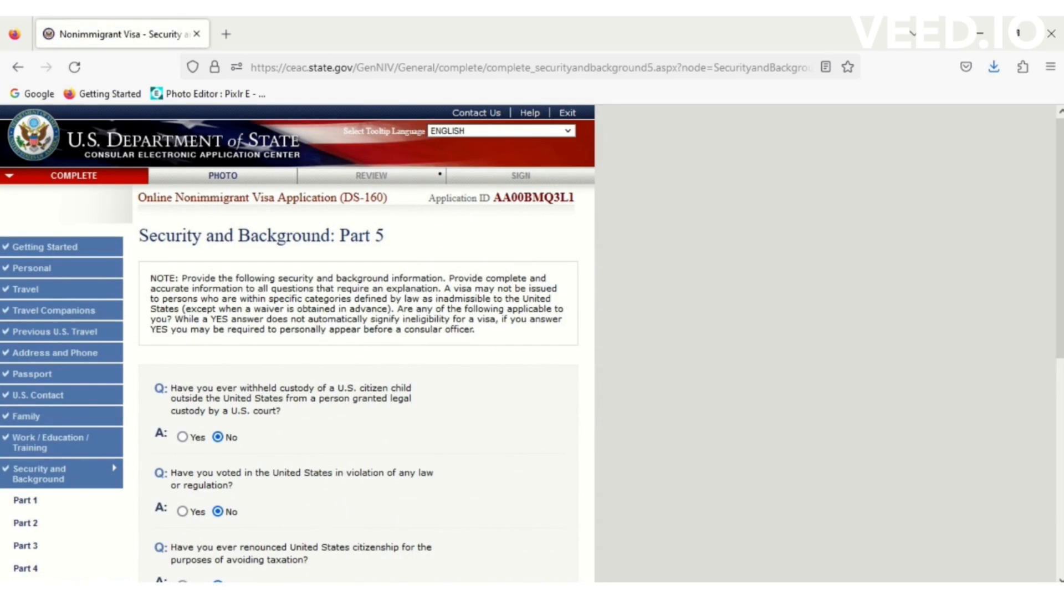
scroll(511, 293, down, 5)
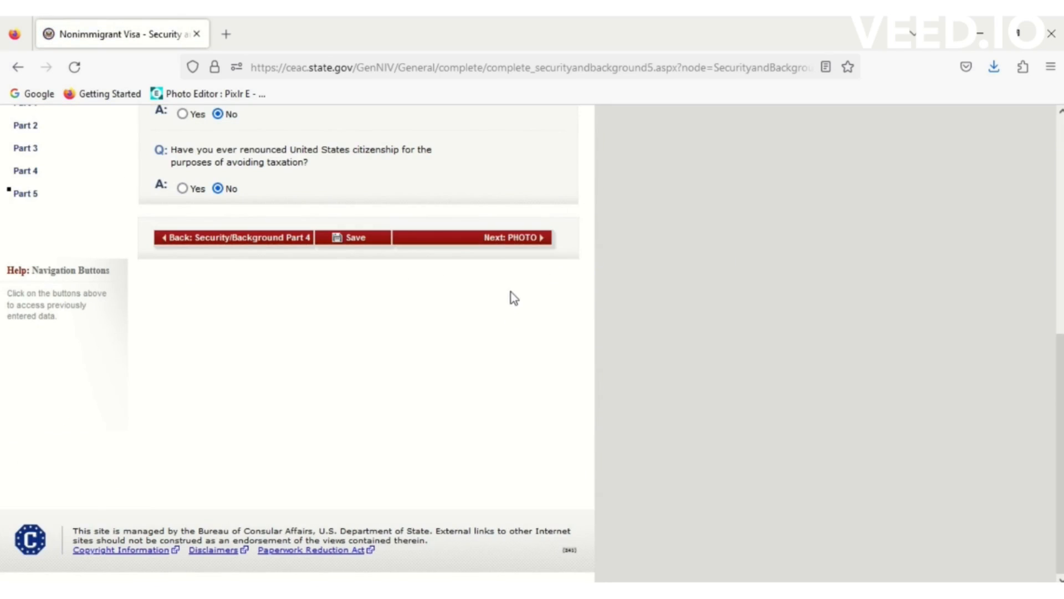
drag(1060, 382, 1009, 129)
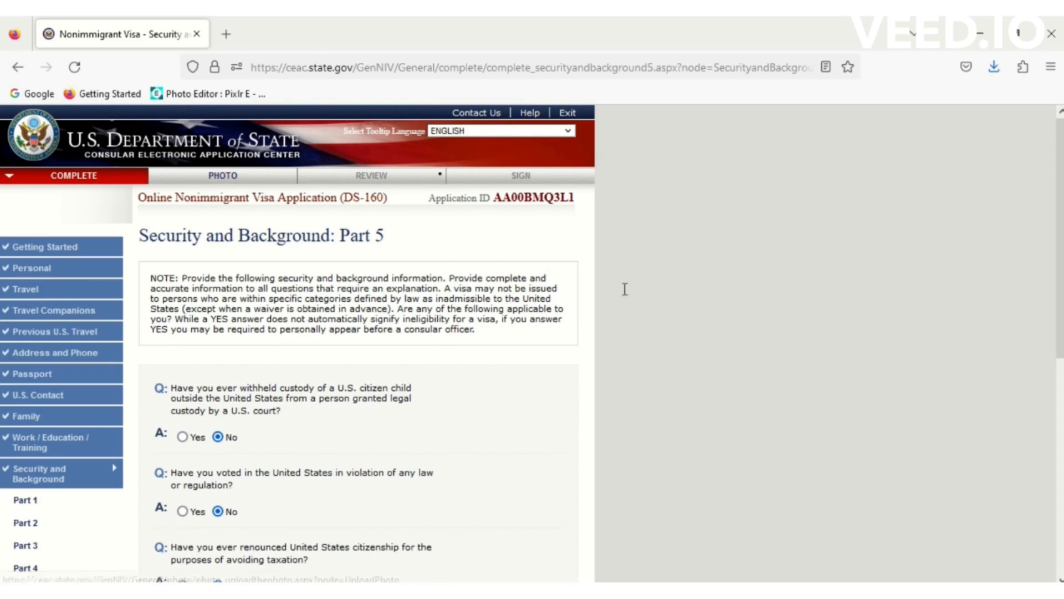
scroll(1060, 238, down, 5)
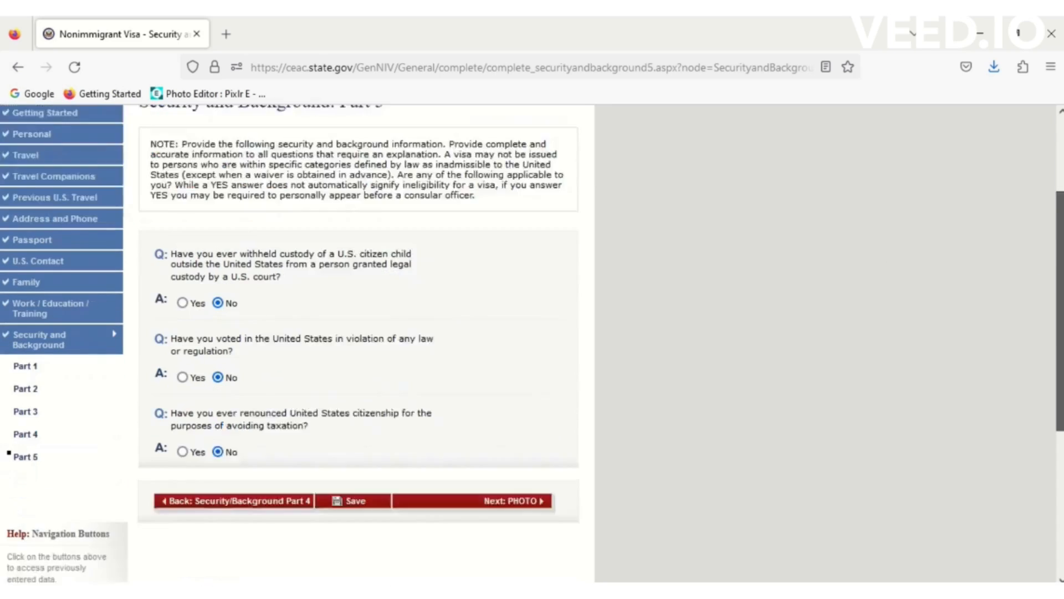
click(501, 382)
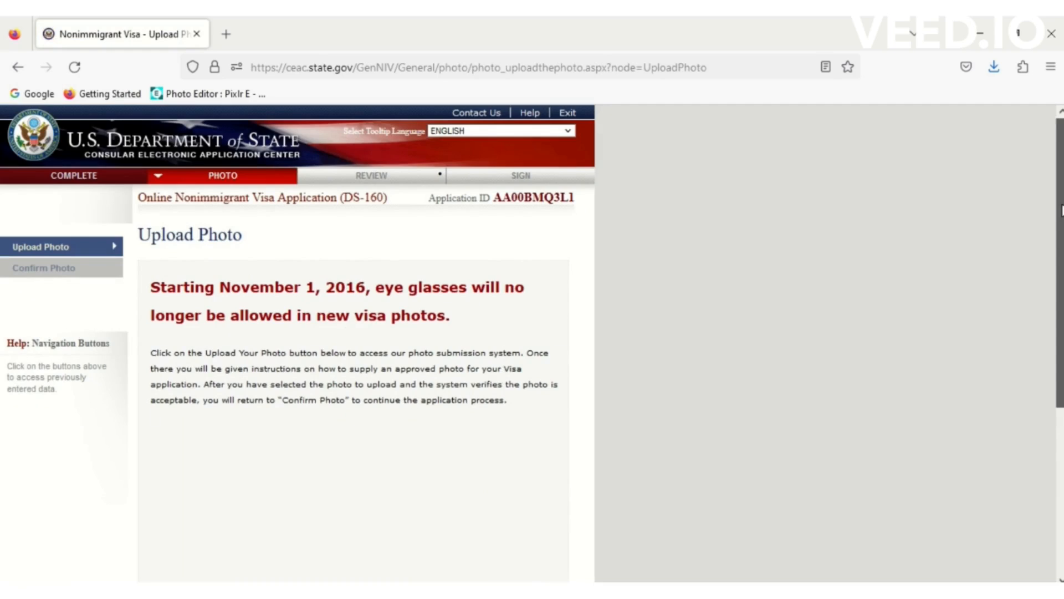
- Choose China.jpg from Downloads and upload it for the photo quality check
scroll(524, 280, down, 4)
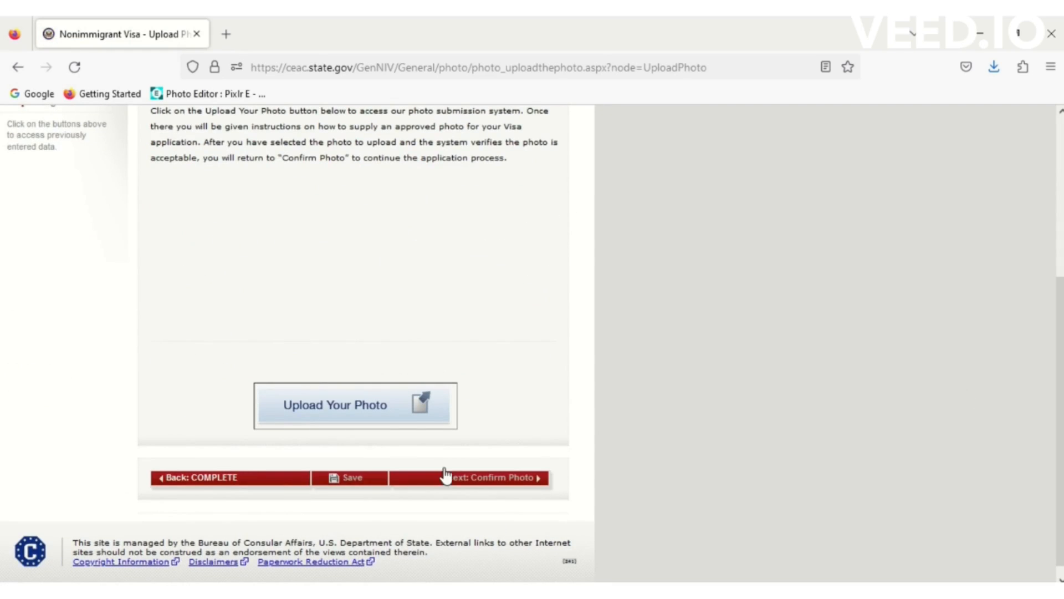
click(386, 407)
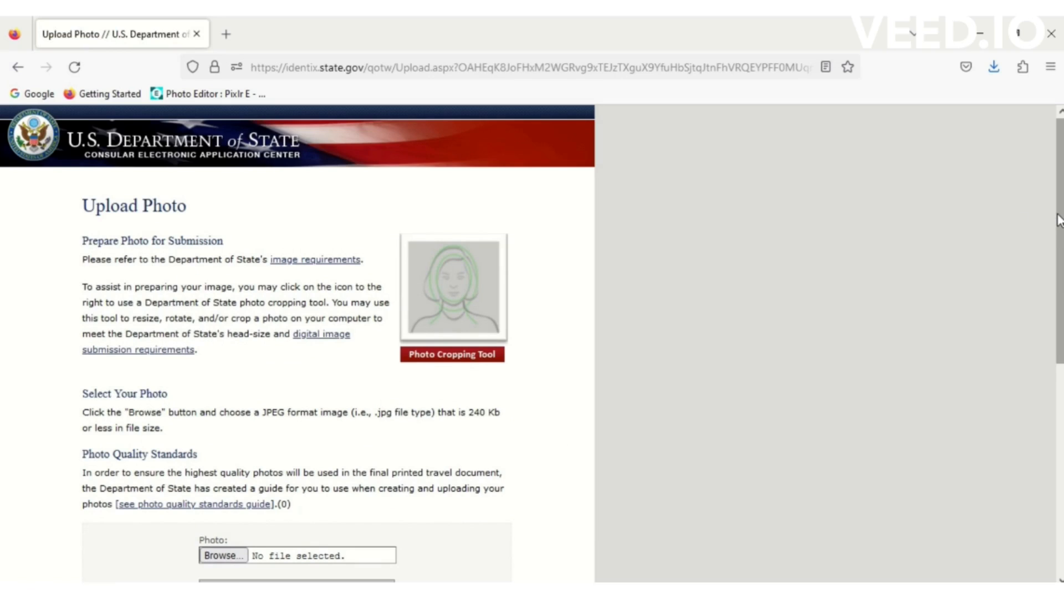
drag(1059, 220, 1060, 329)
drag(1058, 284, 1059, 388)
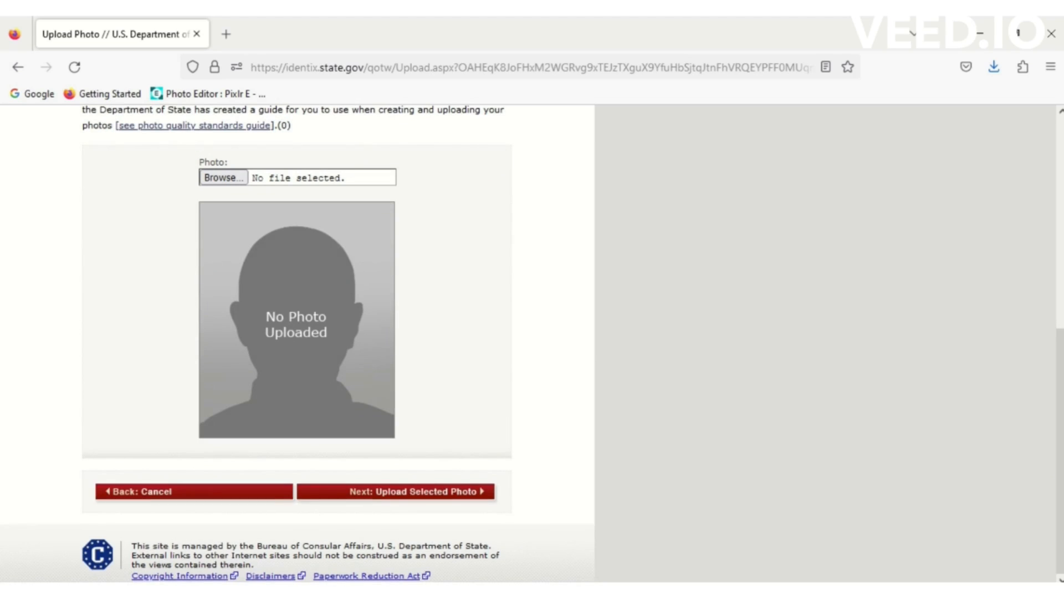
click(229, 178)
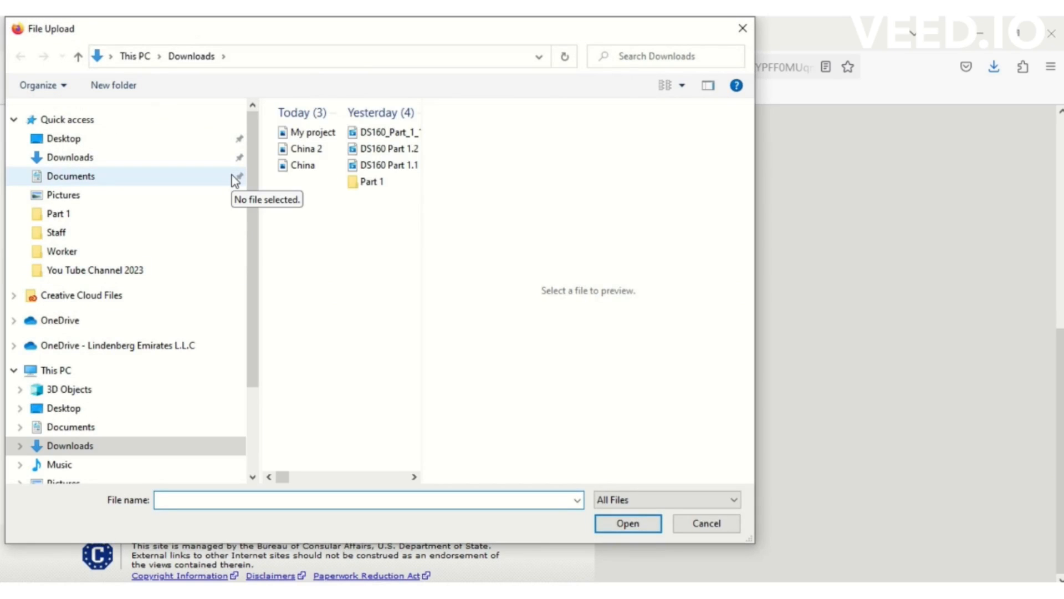
click(286, 165)
click(619, 522)
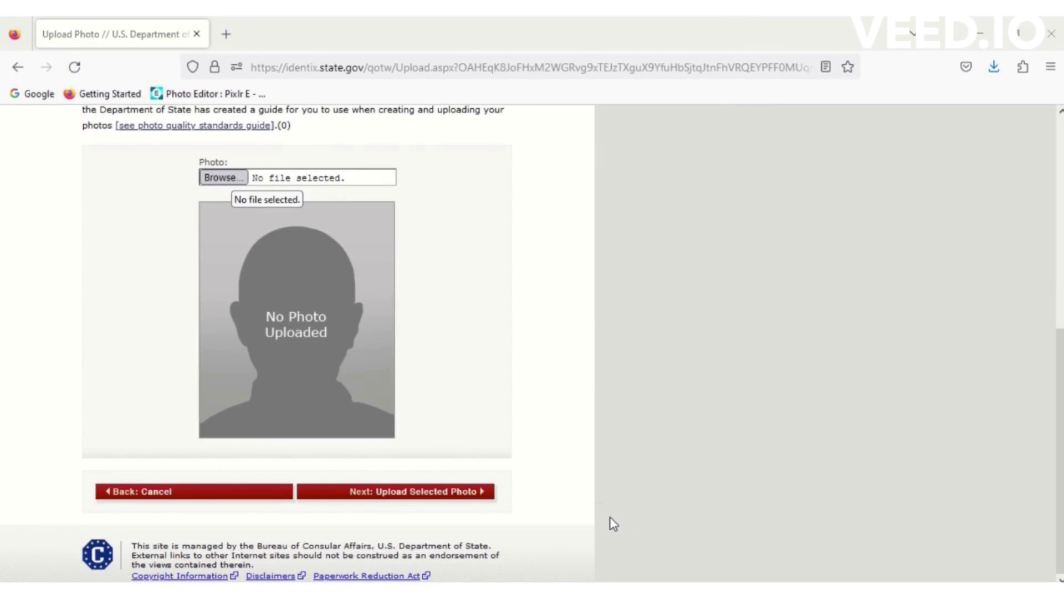
click(412, 495)
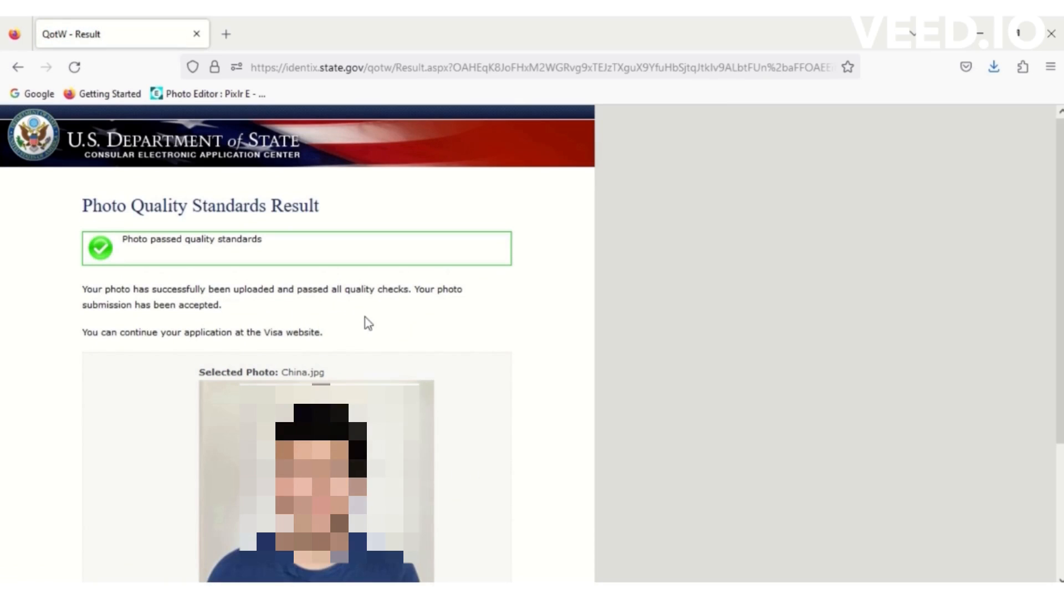
- Keep the accepted China.jpg photo and continue to the Review section
scroll(1059, 235, down, 1)
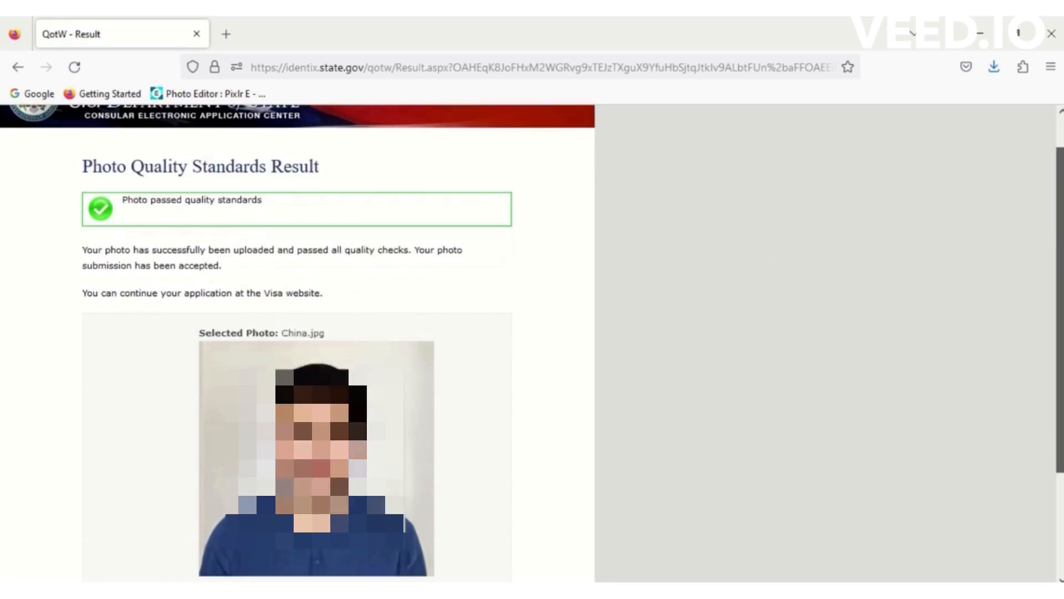
scroll(298, 344, down, 3)
click(467, 502)
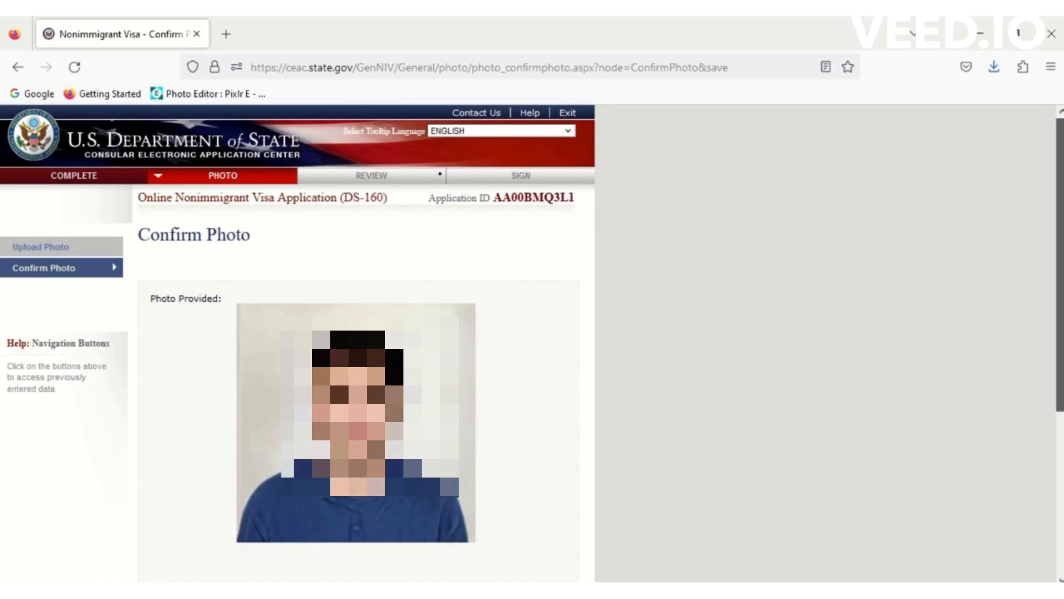
scroll(555, 488, down, 5)
click(512, 478)
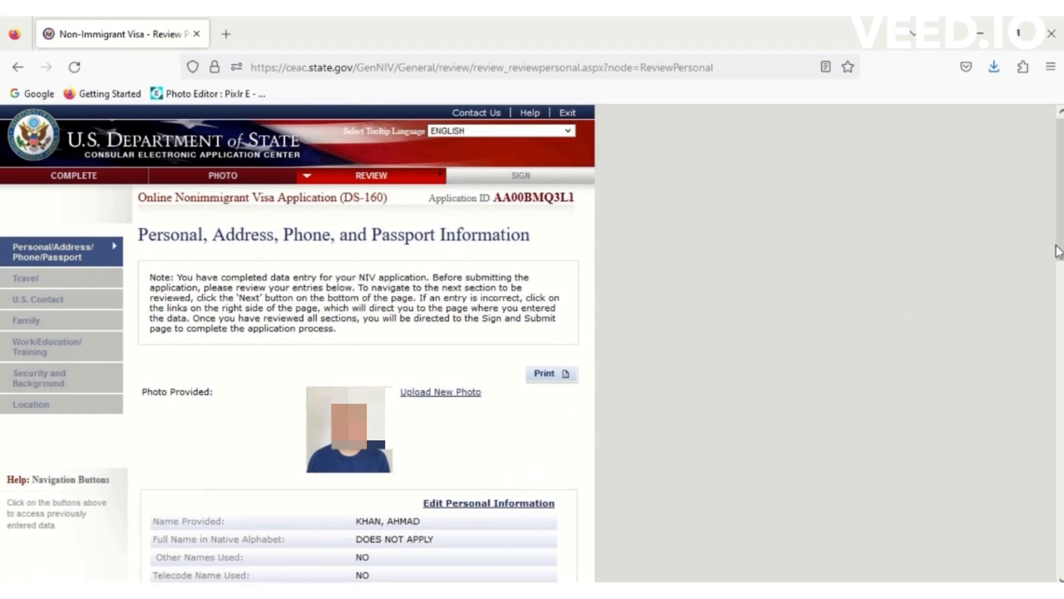
- Look over the Personal, Address, Phone and Passport review page, then go on to Travel
scroll(1058, 252, down, 5)
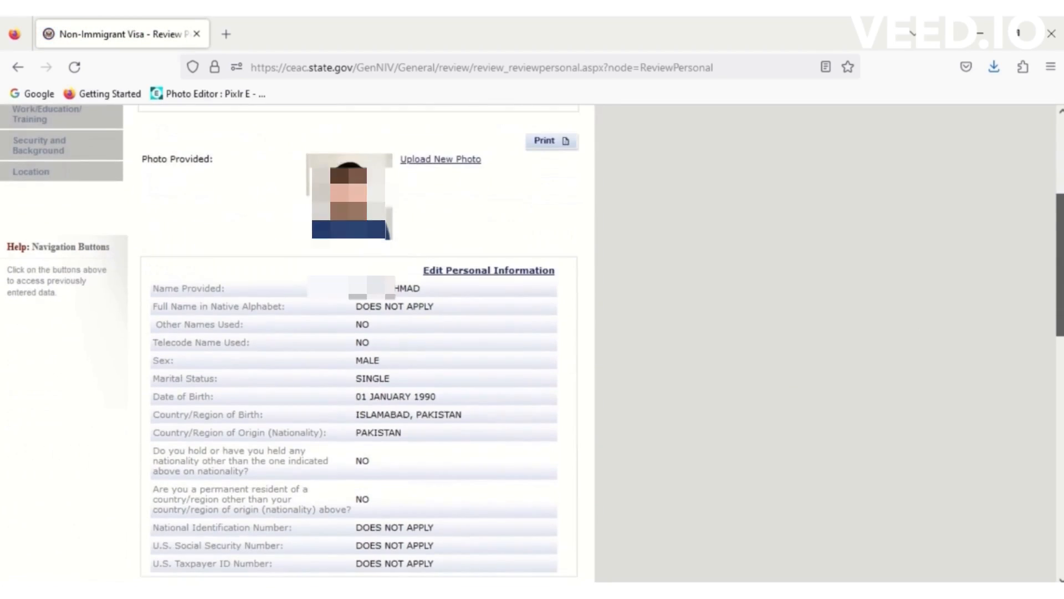
scroll(455, 239, down, 2)
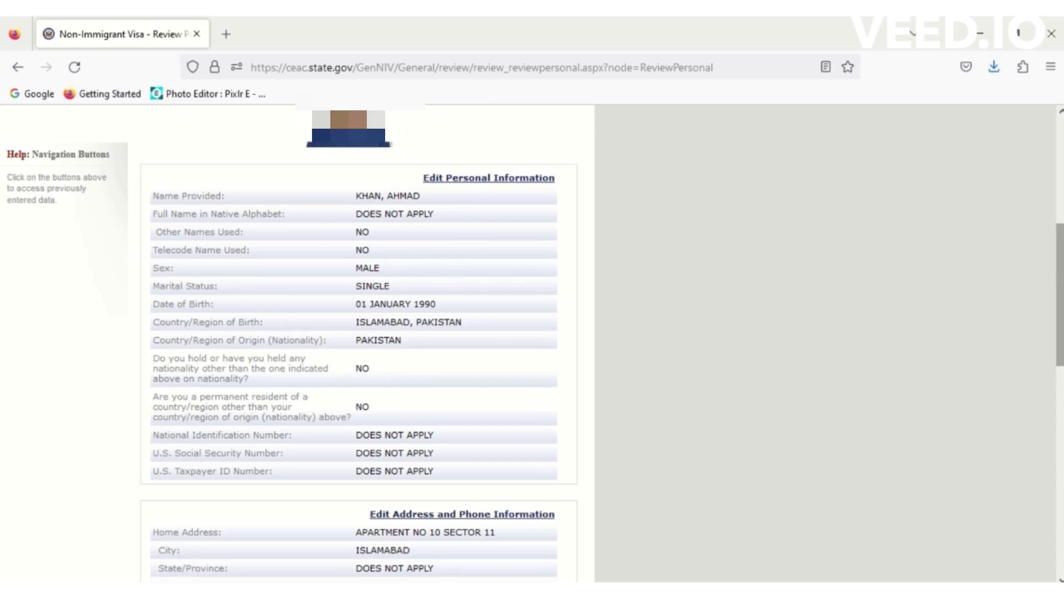
drag(1059, 270, 1060, 478)
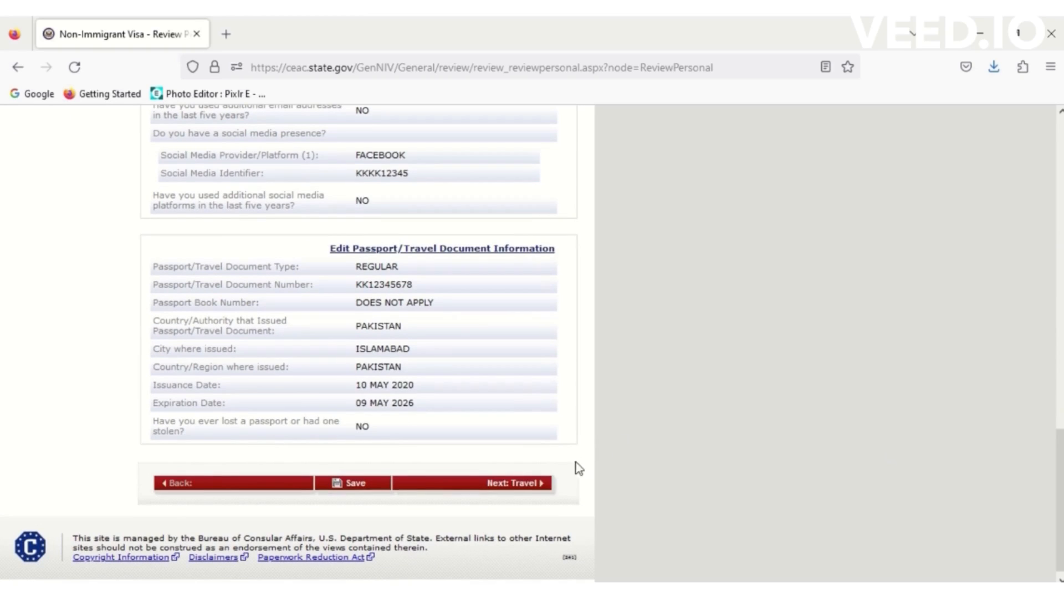
click(514, 483)
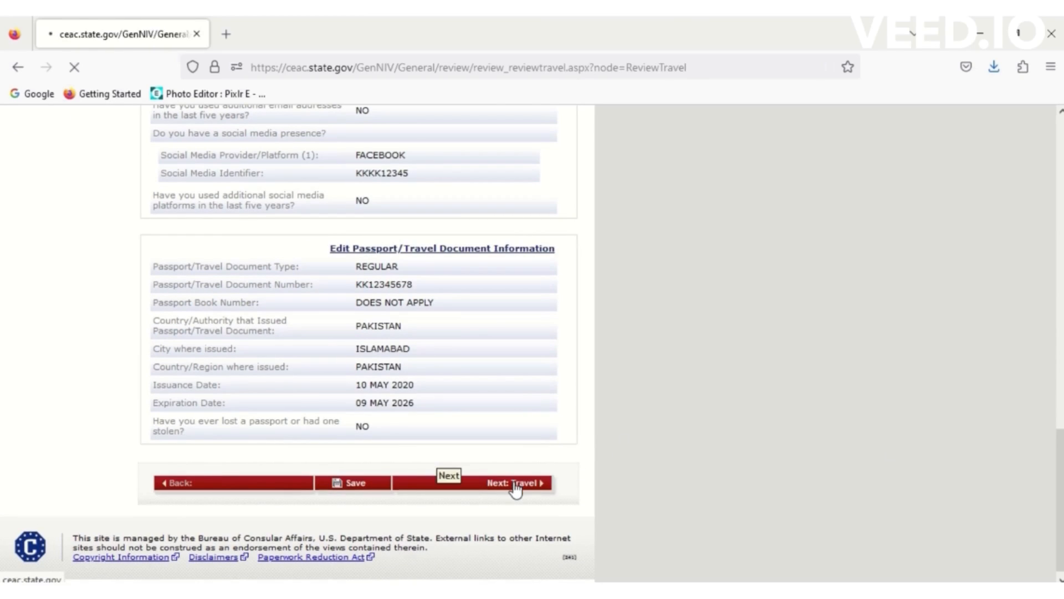